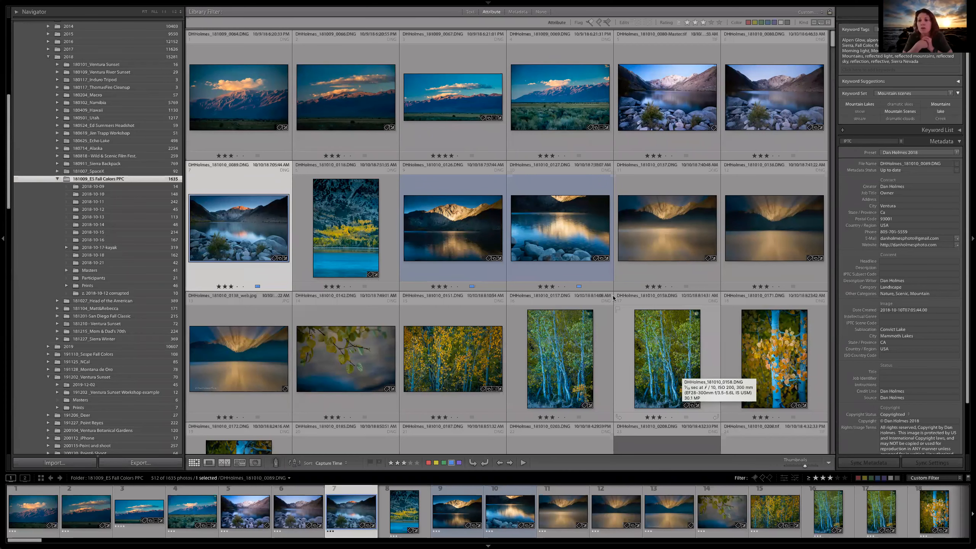
Step: View the photos and folder options of the 2018-10-09 subfolder, returning to the parent folder 181009_ES Fall Colors PPC
{"action": "left_click", "coordinate": [132, 189]}
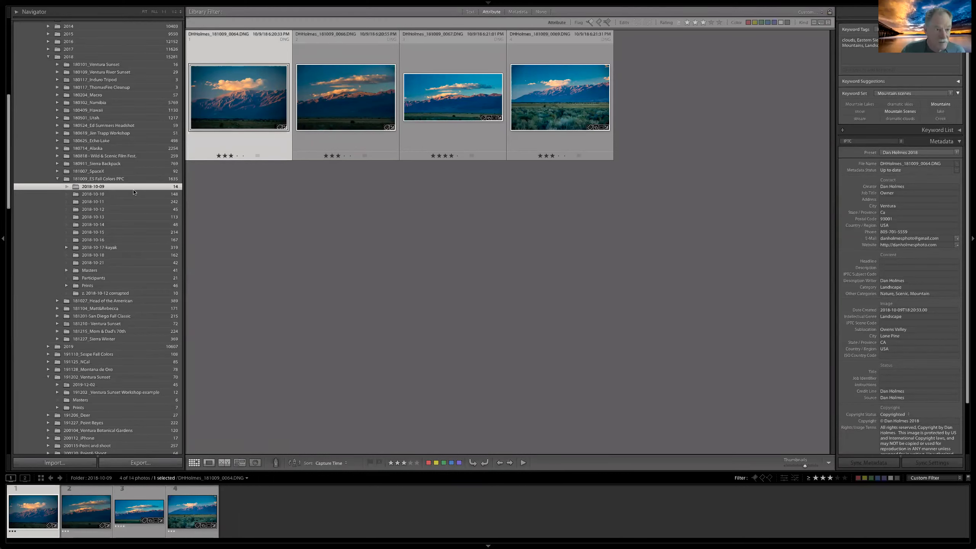
{"action": "right_click", "coordinate": [143, 187]}
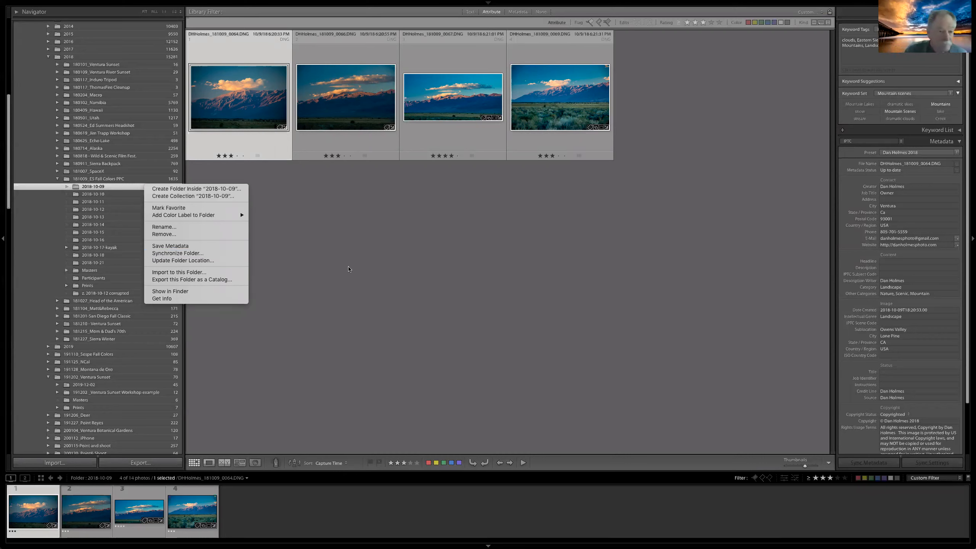
{"action": "left_click", "coordinate": [389, 292]}
{"action": "left_click", "coordinate": [149, 182]}
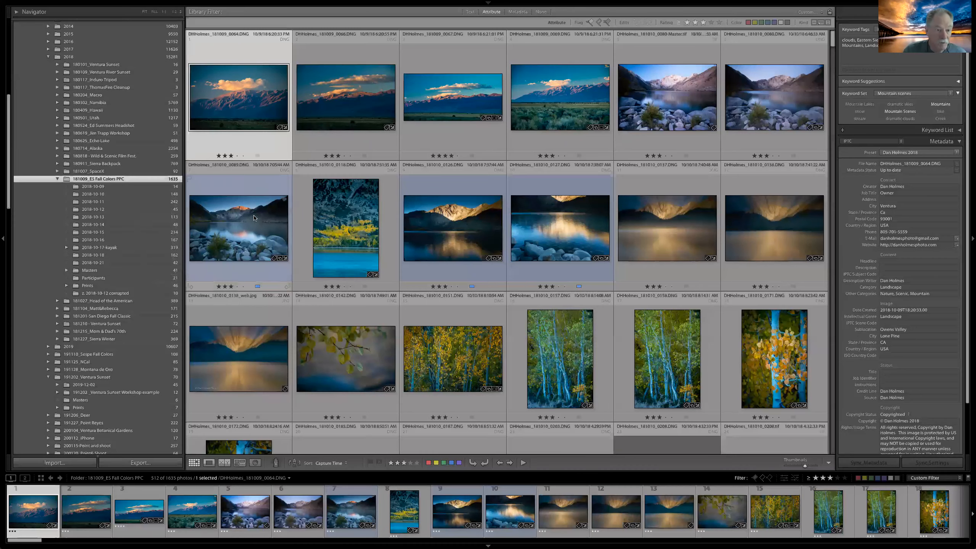
Step: Open the lake photo 181010_0089.DNG in Develop, fitted to the view, with the presets and basic adjustments showing
{"action": "left_click", "coordinate": [252, 230]}
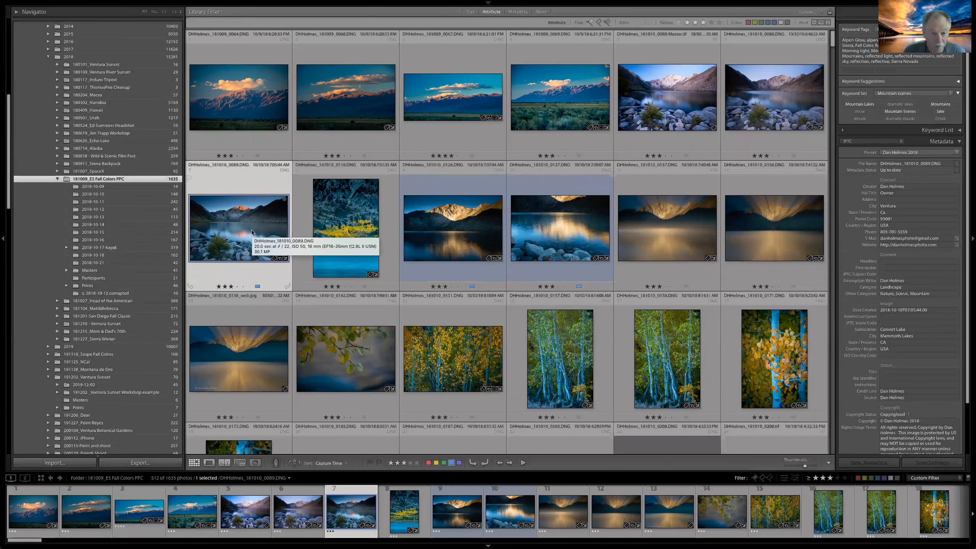
{"action": "key", "text": "d"}
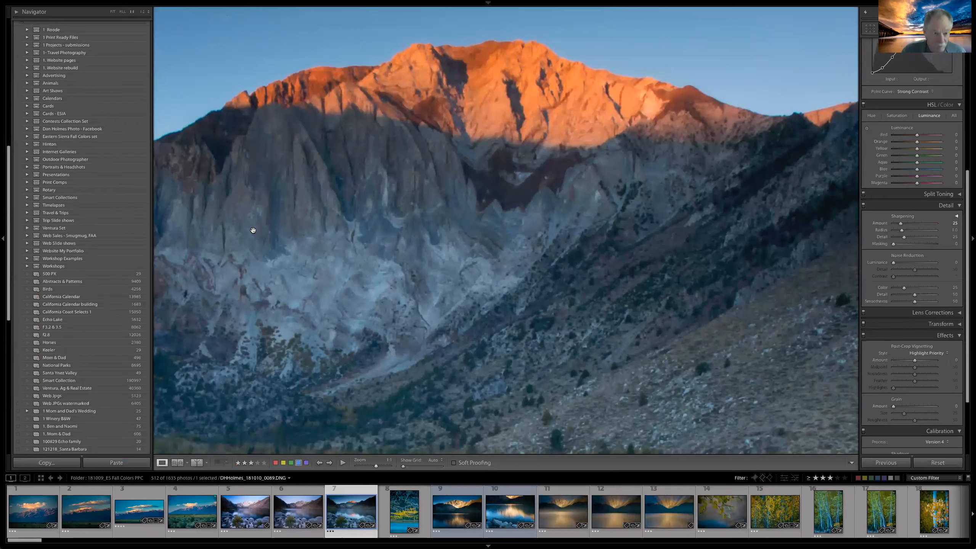
{"action": "left_click", "coordinate": [337, 229]}
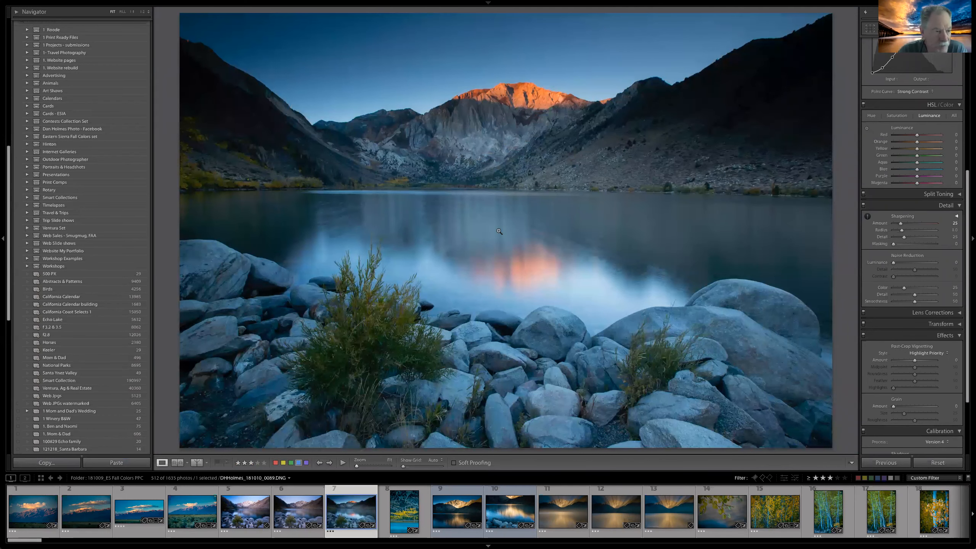
{"action": "left_click_drag", "start_coordinate": [8, 165], "coordinate": [5, 100]}
{"action": "left_click", "coordinate": [17, 216]}
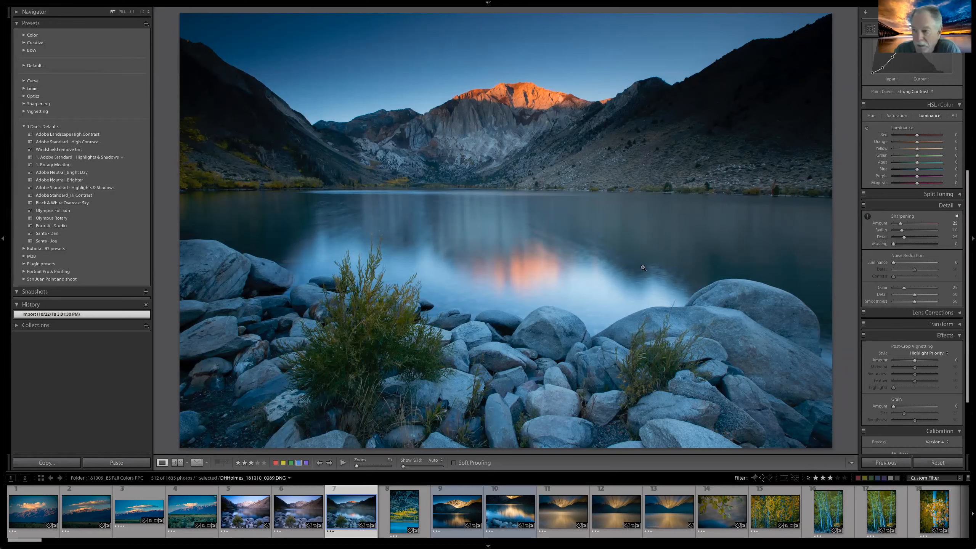
{"action": "scroll", "coordinate": [926, 236], "scroll_direction": "up", "scroll_amount": 10}
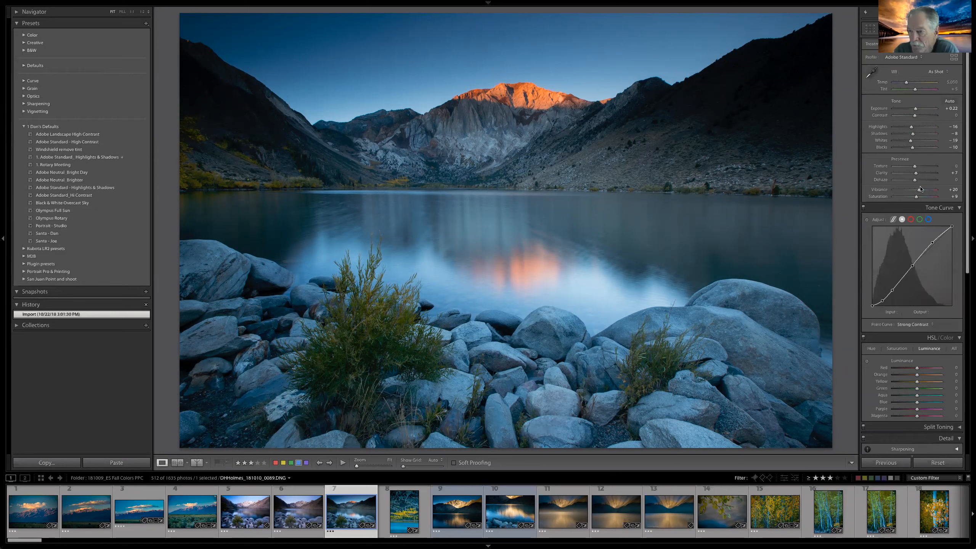
Step: Apply the "1. Adobe Standard_ Highlights & Shadows" preset to the reset lake photo and compare it with the before view
{"action": "left_click", "coordinate": [926, 461]}
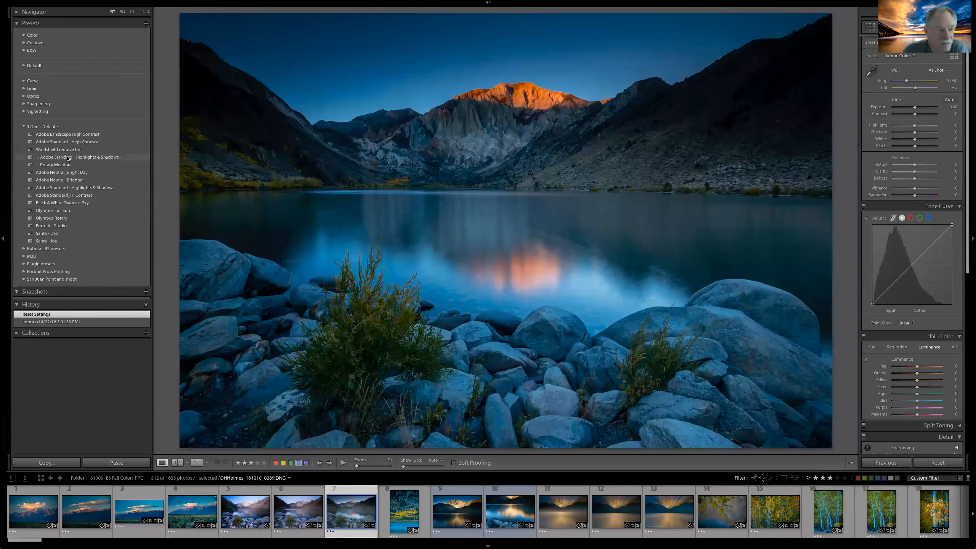
{"action": "left_click", "coordinate": [68, 157]}
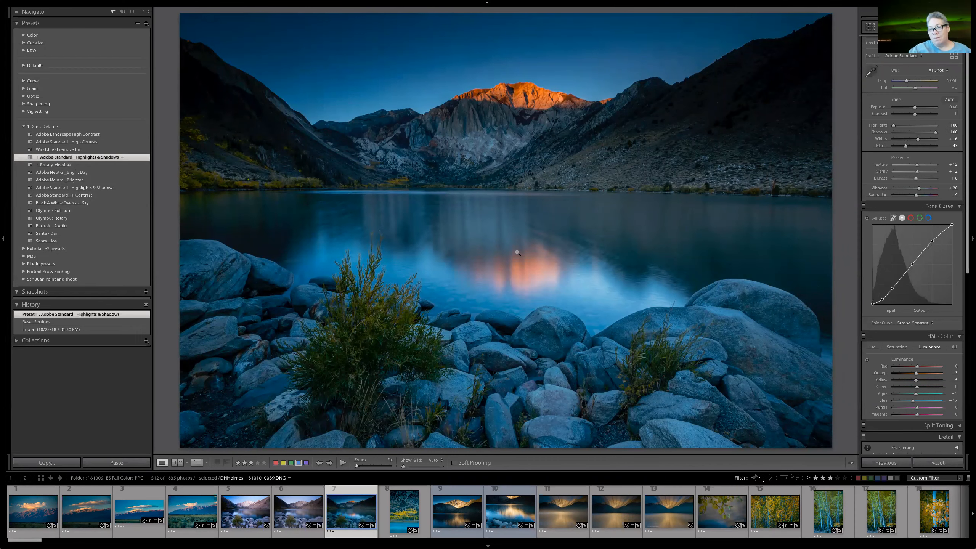
{"action": "key", "text": "backslash"}
{"action": "key", "text": "backslash"}
{"action": "key", "text": "backslash"}
{"action": "key", "text": "backslash"}
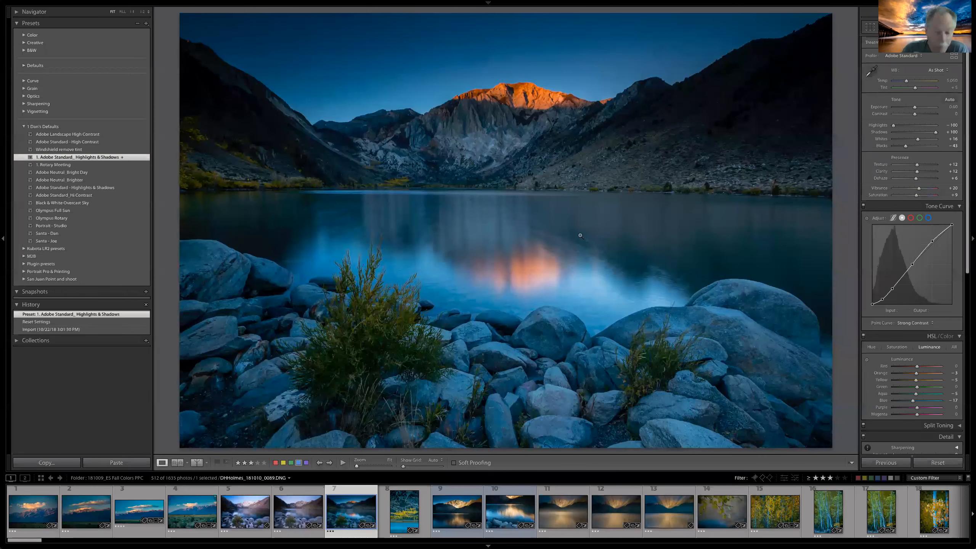
Step: Reset the lake photo's develop settings and collapse the list of presets
{"action": "left_click", "coordinate": [937, 462]}
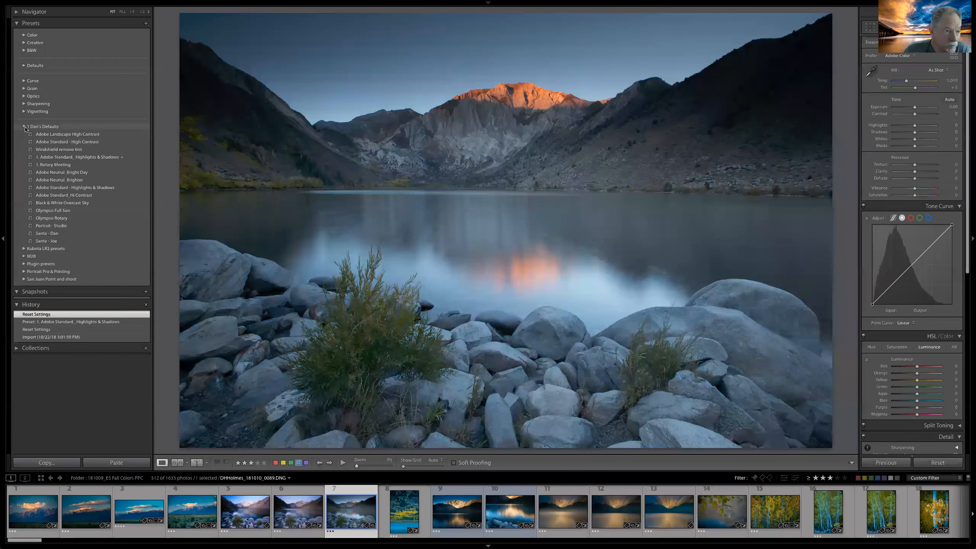
{"action": "left_click", "coordinate": [32, 127]}
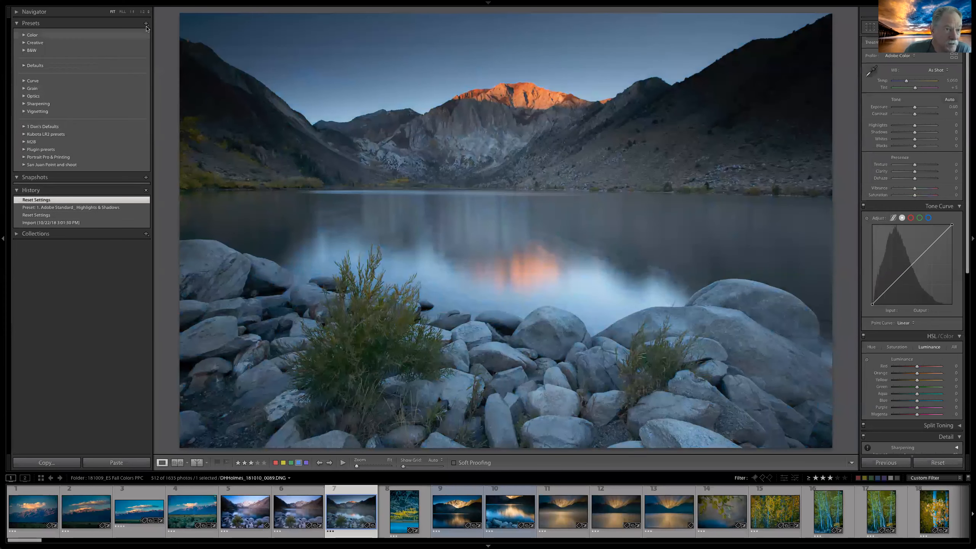
{"action": "left_click", "coordinate": [17, 24]}
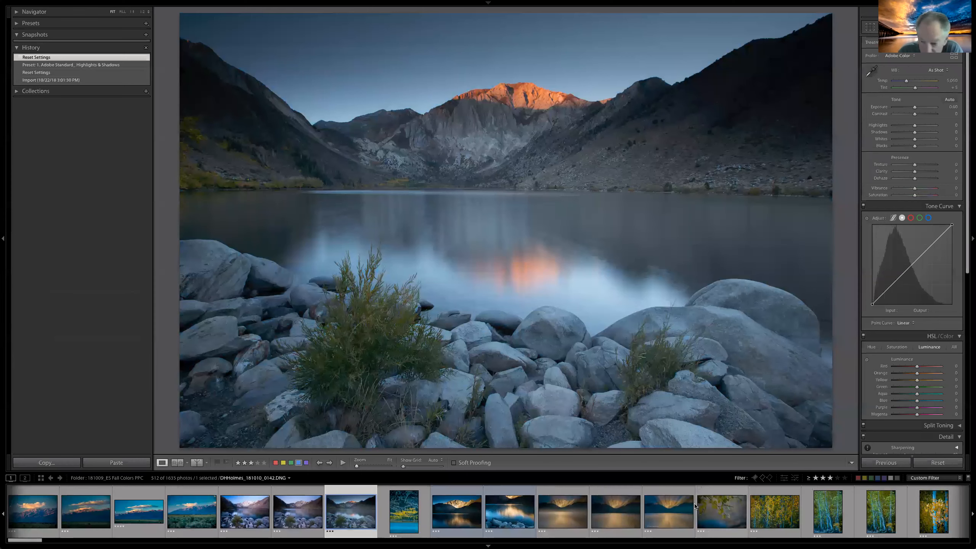
Step: Narrow the filmstrip to photos rated four stars or more and select the sunset cloud photo 181010_0269.DNG
{"action": "scroll", "coordinate": [698, 505], "scroll_direction": "right", "scroll_amount": 5}
{"action": "scroll", "coordinate": [698, 504], "scroll_direction": "right", "scroll_amount": 2}
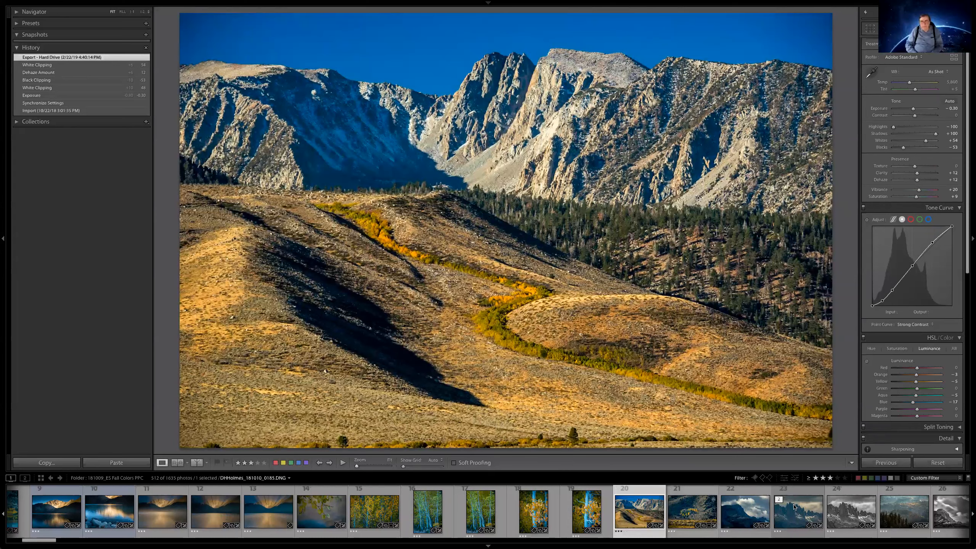
{"action": "scroll", "coordinate": [794, 507], "scroll_direction": "right", "scroll_amount": 6}
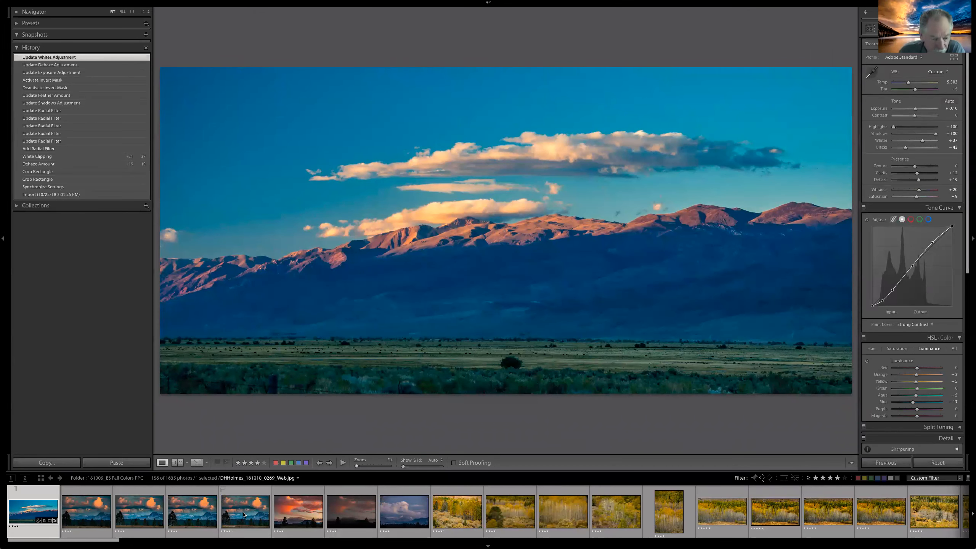
{"action": "left_click", "coordinate": [180, 514]}
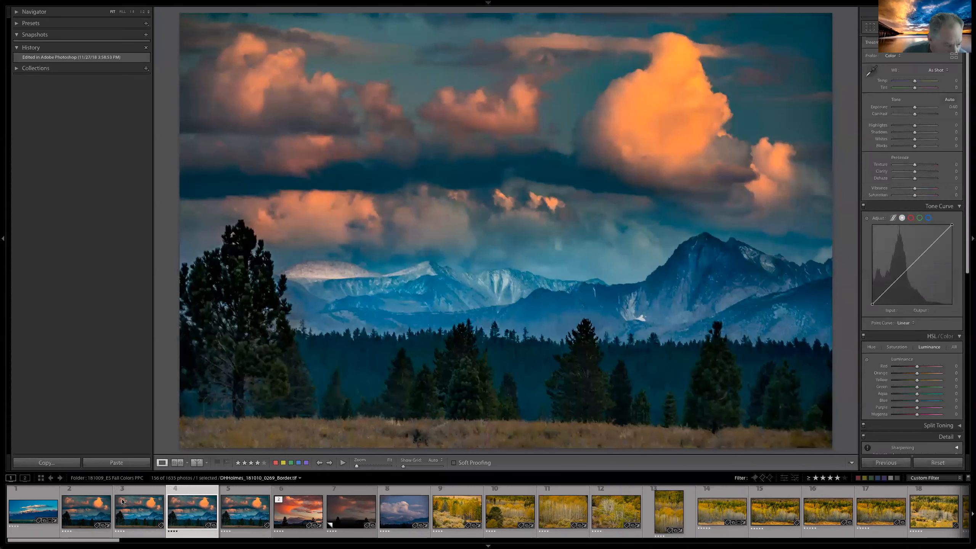
{"action": "left_click", "coordinate": [132, 502]}
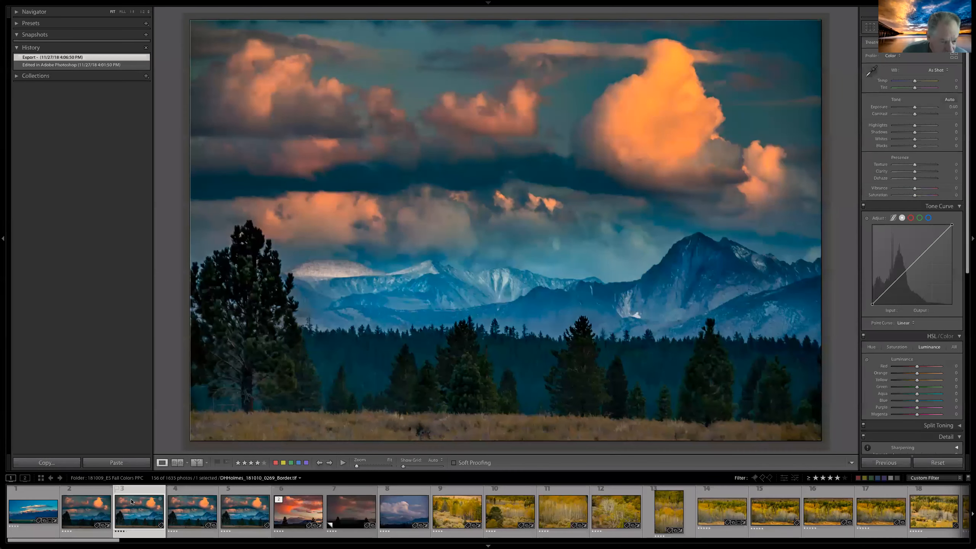
{"action": "left_click", "coordinate": [99, 509]}
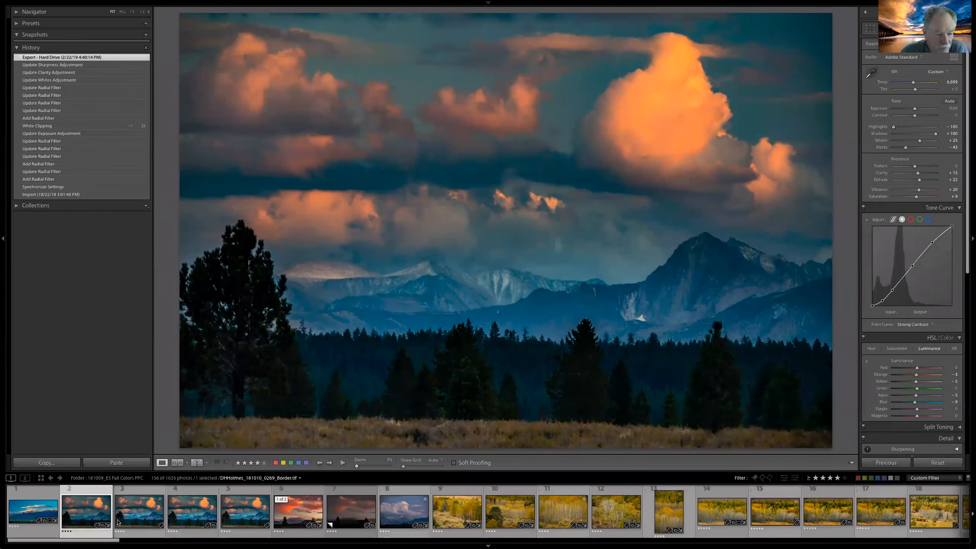
Step: Create a virtual copy of the sunset cloud photo and reset the copy's develop settings
{"action": "right_click", "coordinate": [89, 510]}
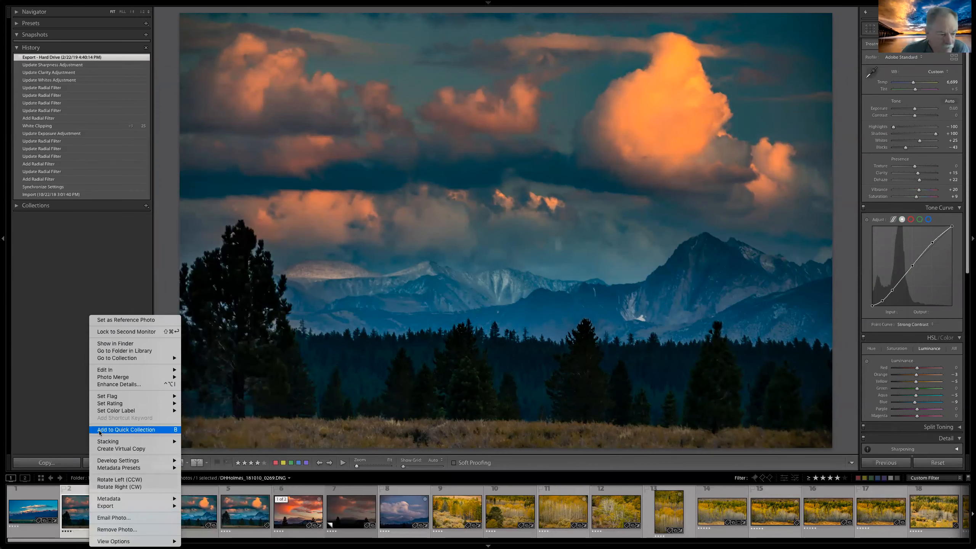
{"action": "left_click", "coordinate": [111, 449]}
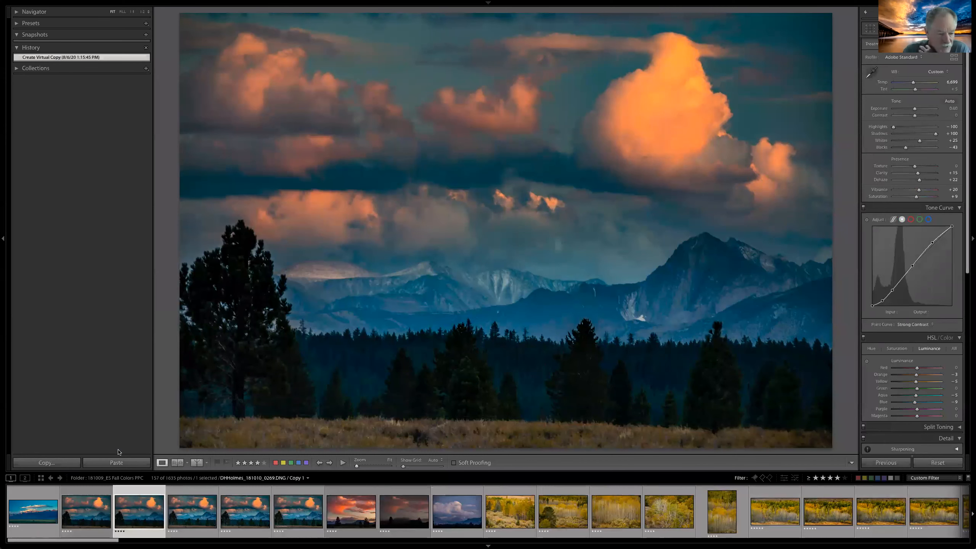
{"action": "left_click", "coordinate": [943, 466]}
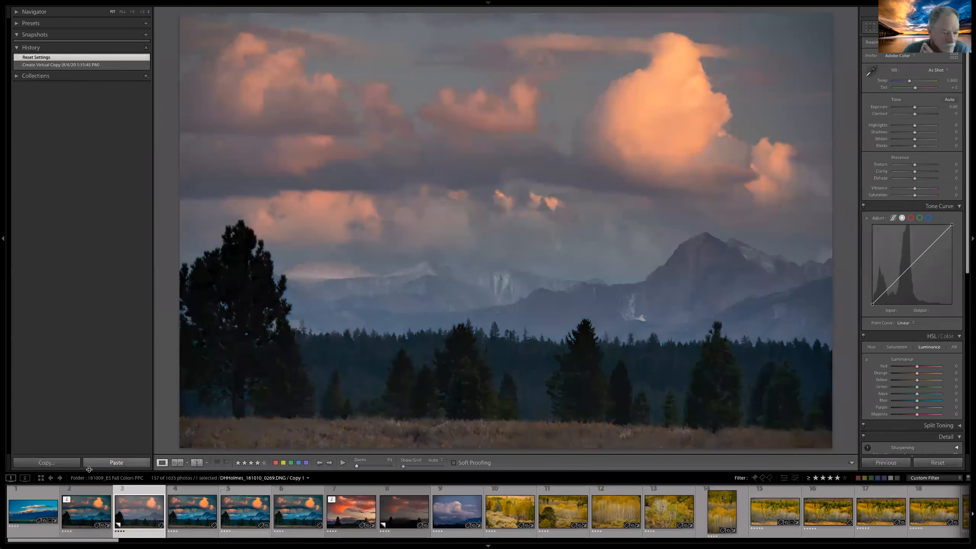
Step: Compare the edited original of the sunset cloud photo and its edit history with the reset virtual copy
{"action": "left_click", "coordinate": [88, 511]}
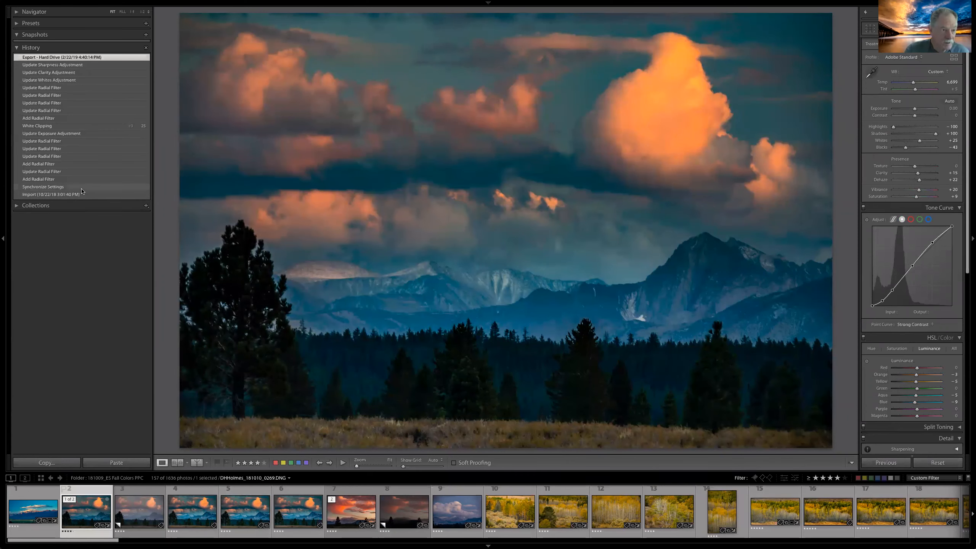
{"action": "left_click", "coordinate": [134, 514]}
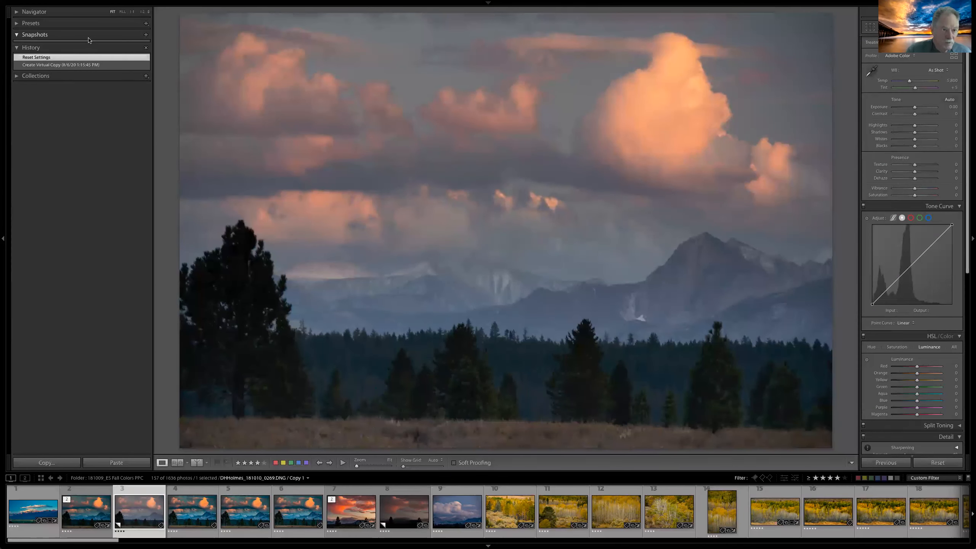
{"action": "left_click", "coordinate": [17, 24]}
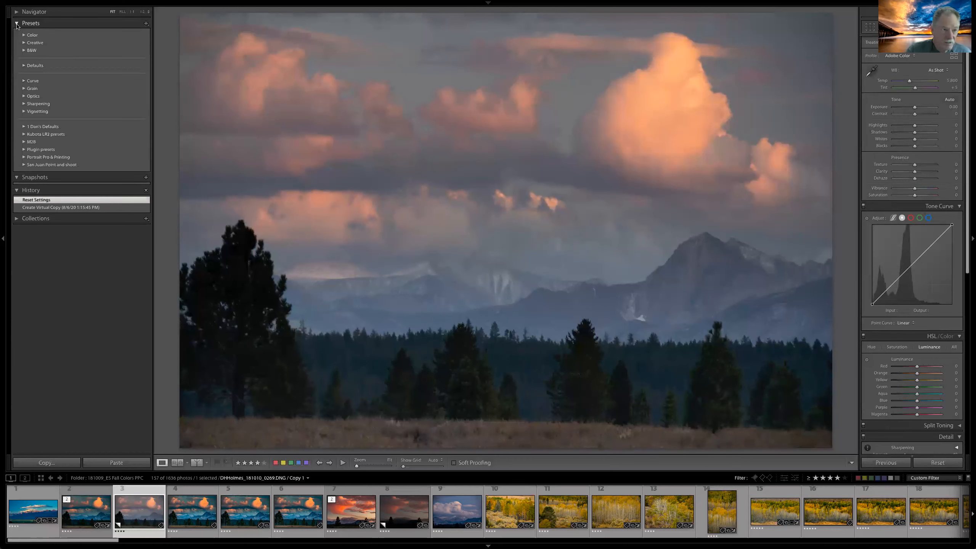
{"action": "left_click", "coordinate": [16, 24]}
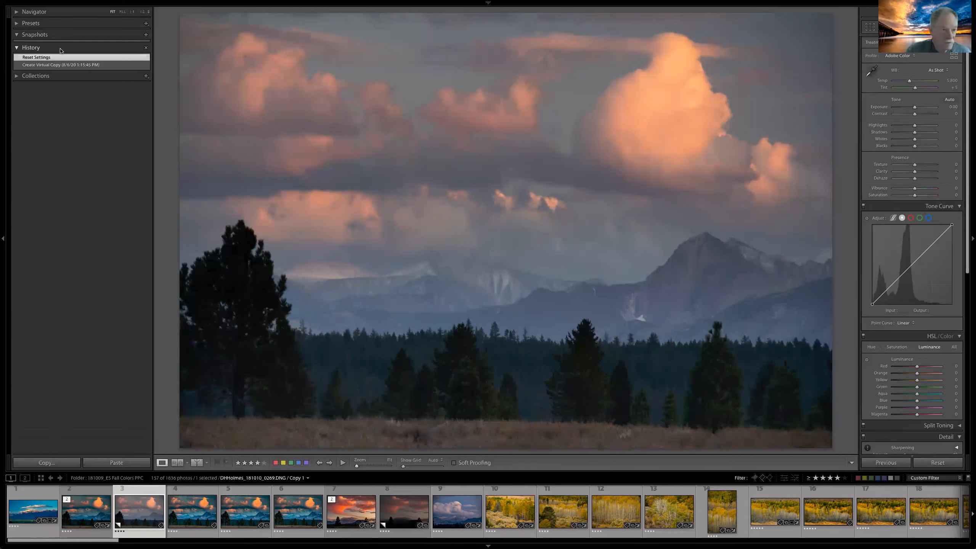
Step: Inspect the virtual copy's mountain peak, clouds and trees at 1:1 through the Navigator, ending with the whole photo in view
{"action": "left_click", "coordinate": [16, 13]}
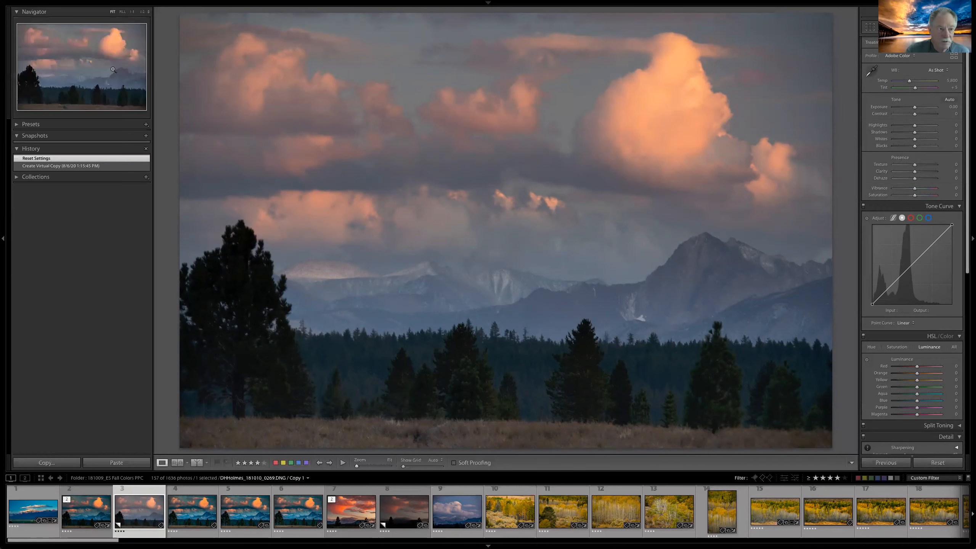
{"action": "left_click", "coordinate": [113, 70]}
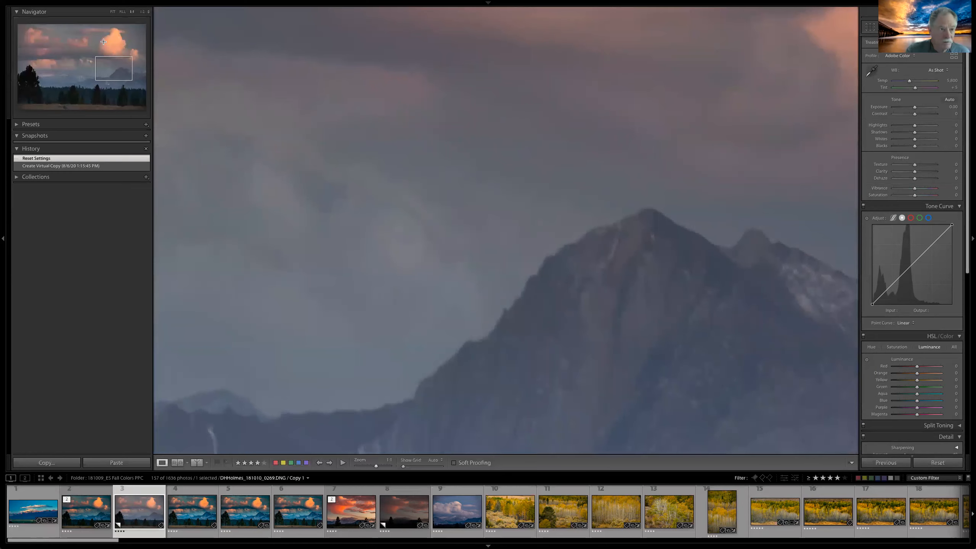
{"action": "left_click_drag", "start_coordinate": [70, 44], "coordinate": [36, 82]}
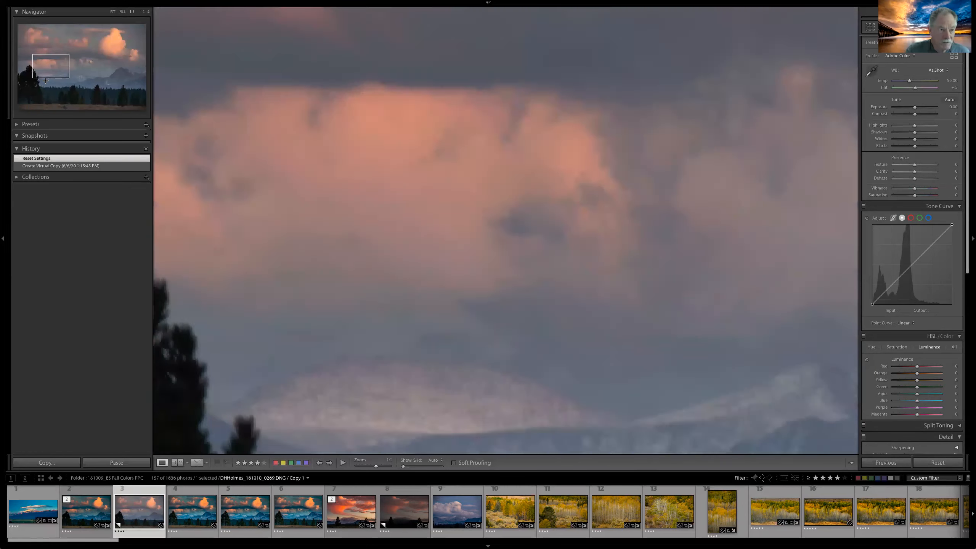
{"action": "left_click_drag", "start_coordinate": [98, 87], "coordinate": [96, 82]}
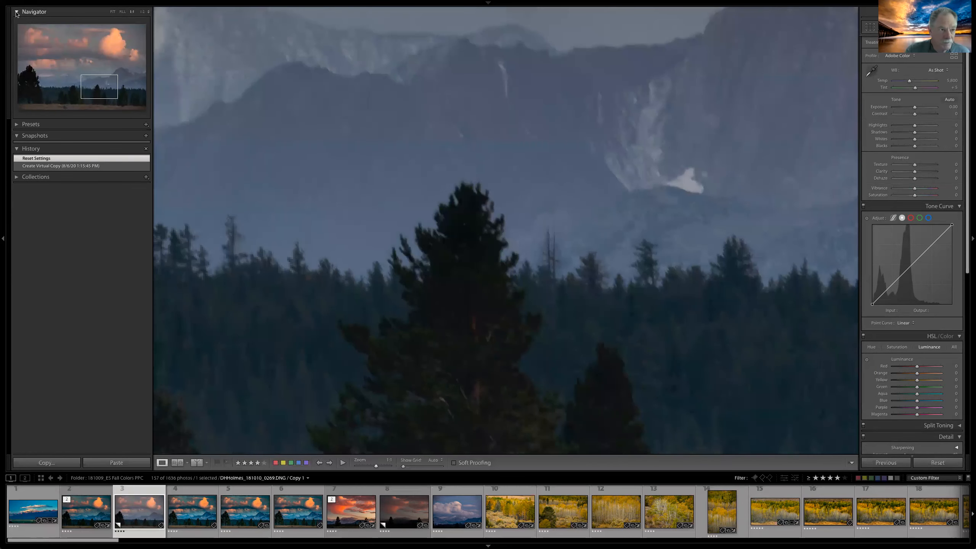
{"action": "left_click", "coordinate": [17, 11]}
{"action": "left_click", "coordinate": [169, 102]}
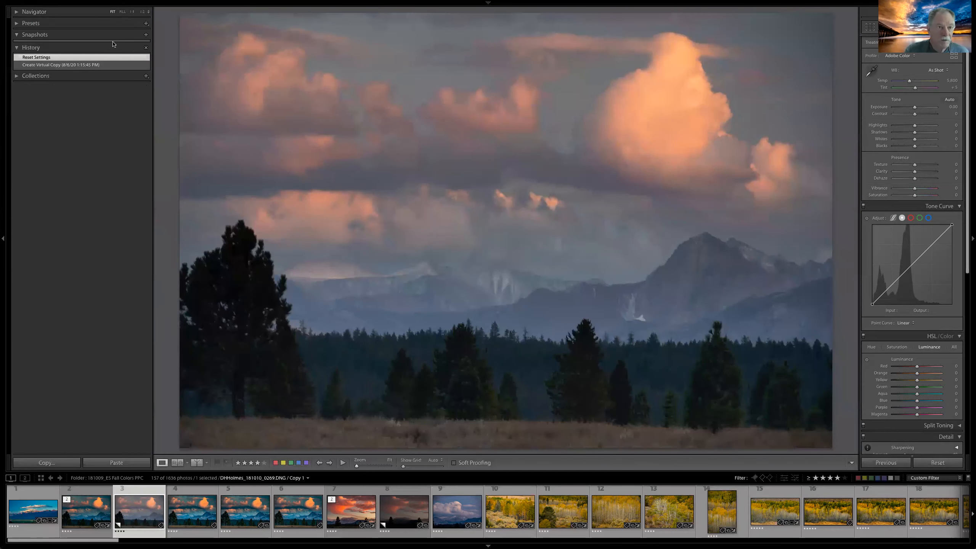
Step: Set the virtual copy's Shadows to -100, Exposure to +2.88 and Highlights to +100
{"action": "mouse_move", "coordinate": [171, 3]}
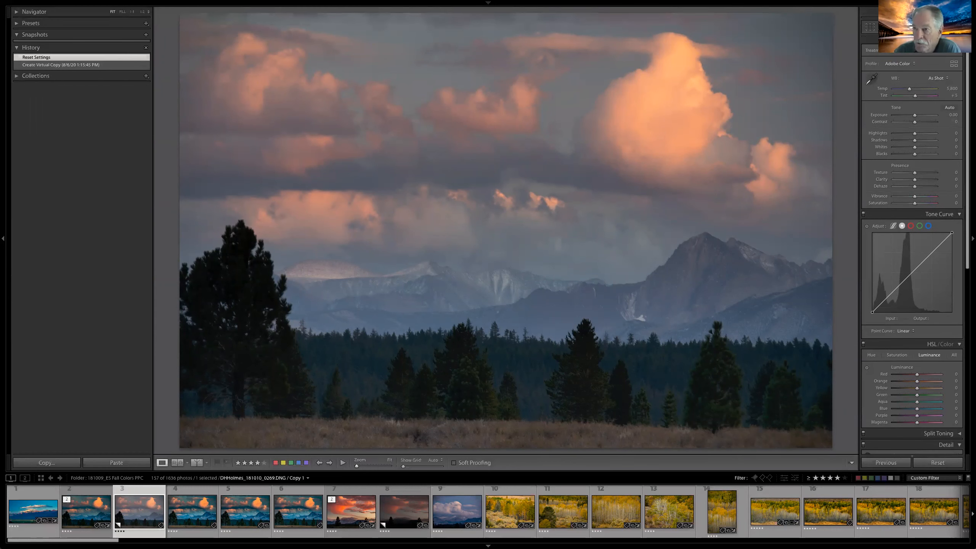
{"action": "scroll", "coordinate": [949, 202], "scroll_direction": "up", "scroll_amount": 3}
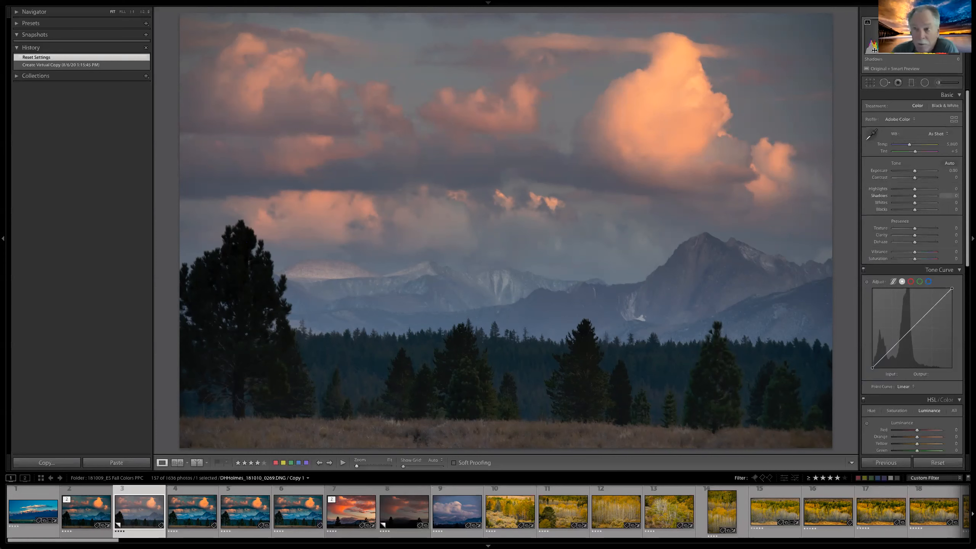
{"action": "left_click_drag", "start_coordinate": [869, 45], "coordinate": [843, 45]}
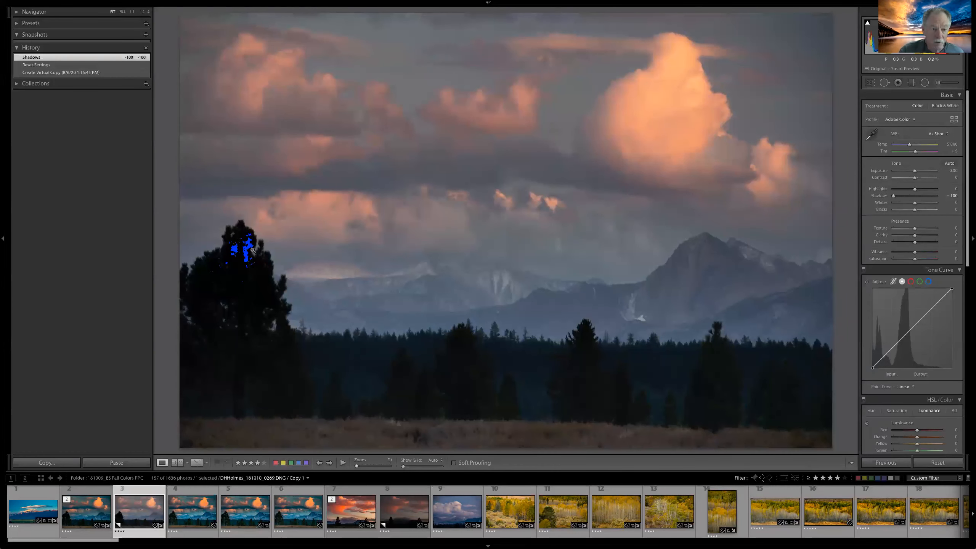
{"action": "left_click_drag", "start_coordinate": [910, 42], "coordinate": [914, 42]}
{"action": "left_click_drag", "start_coordinate": [915, 171], "coordinate": [935, 189]}
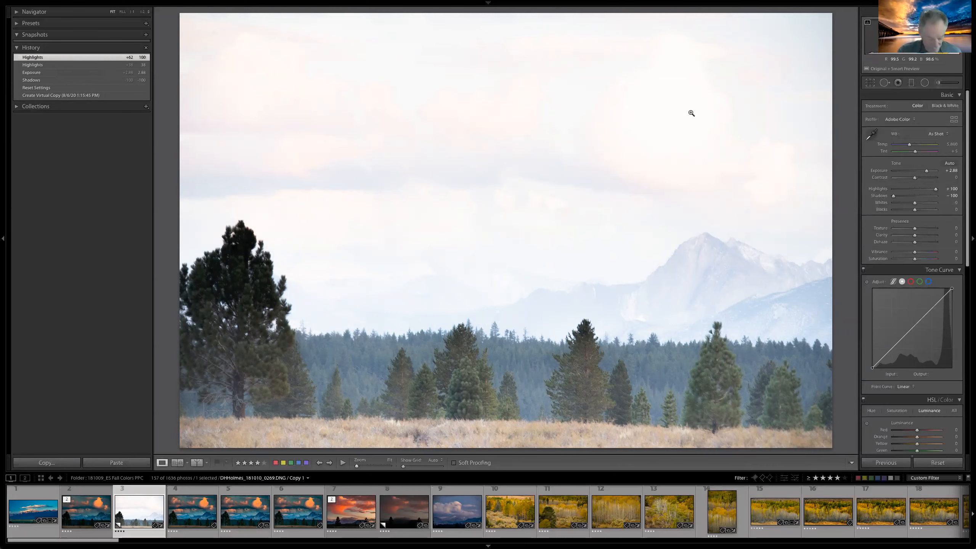
Step: Undo the Highlights, Exposure and Shadows changes on the virtual copy, back to its reset settings
{"action": "key", "text": "ctrl+z"}
{"action": "key", "text": "ctrl+z"}
{"action": "key", "text": "ctrl+z"}
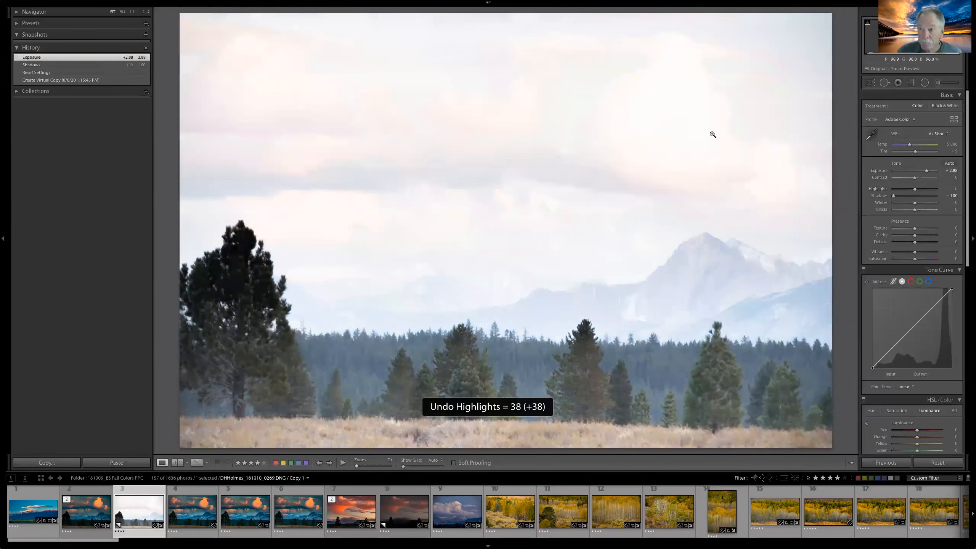
{"action": "key", "text": "ctrl+z"}
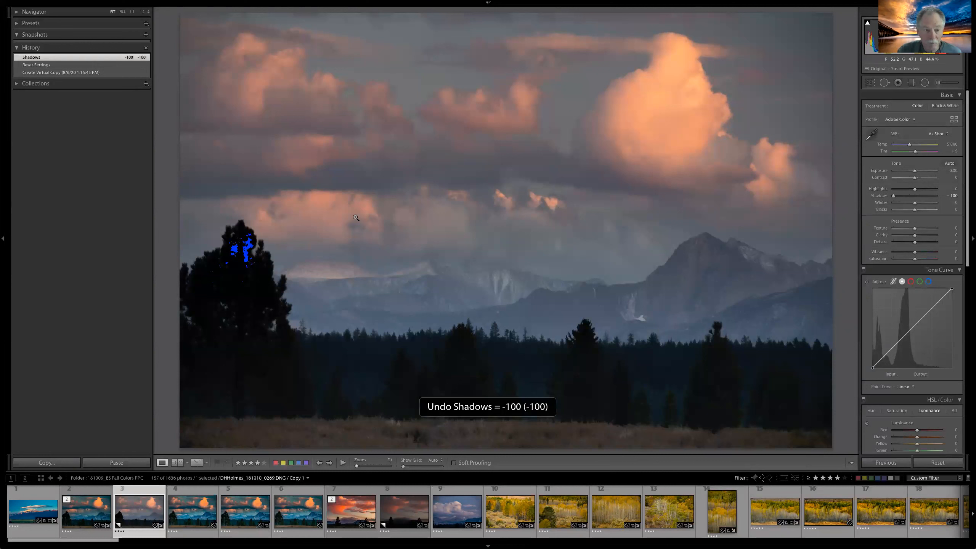
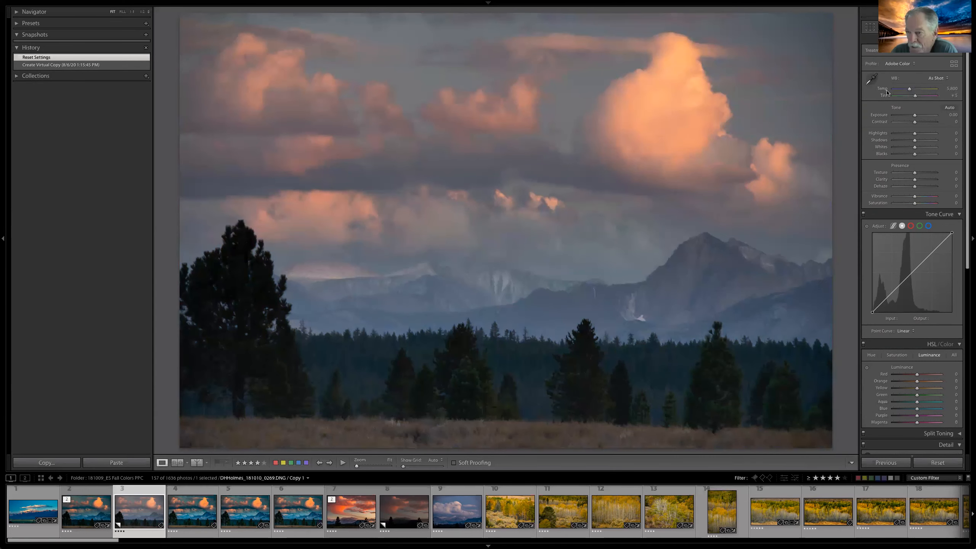
Step: Try a Tint of 114 and an Exposure of -4.75 on the virtual copy, undoing each change
{"action": "mouse_move", "coordinate": [924, 96]}
{"action": "left_mouse_down"}
{"action": "mouse_move", "coordinate": [891, 96]}
{"action": "mouse_move", "coordinate": [931, 97]}
{"action": "left_mouse_up"}
{"action": "key", "text": "ctrl+z"}
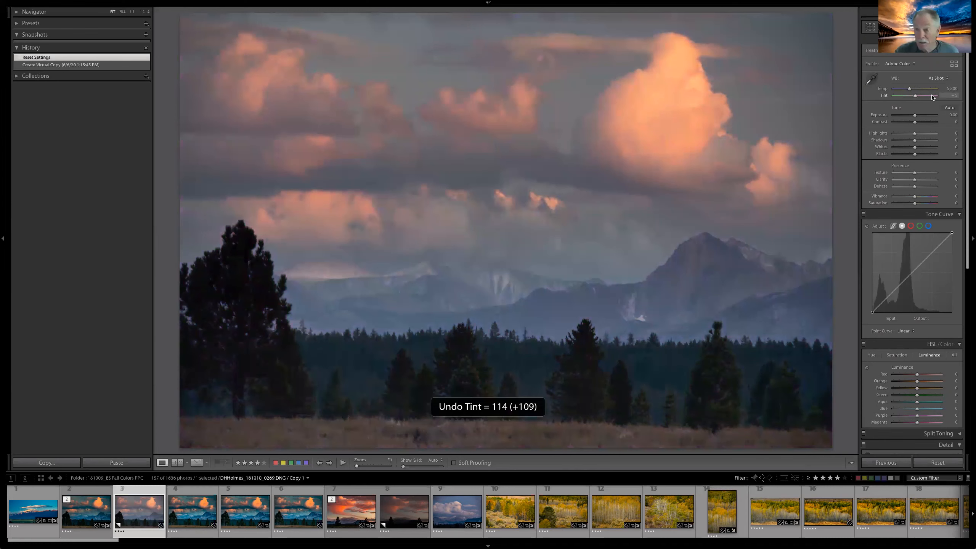
{"action": "scroll", "coordinate": [907, 104], "scroll_direction": "down", "scroll_amount": 1}
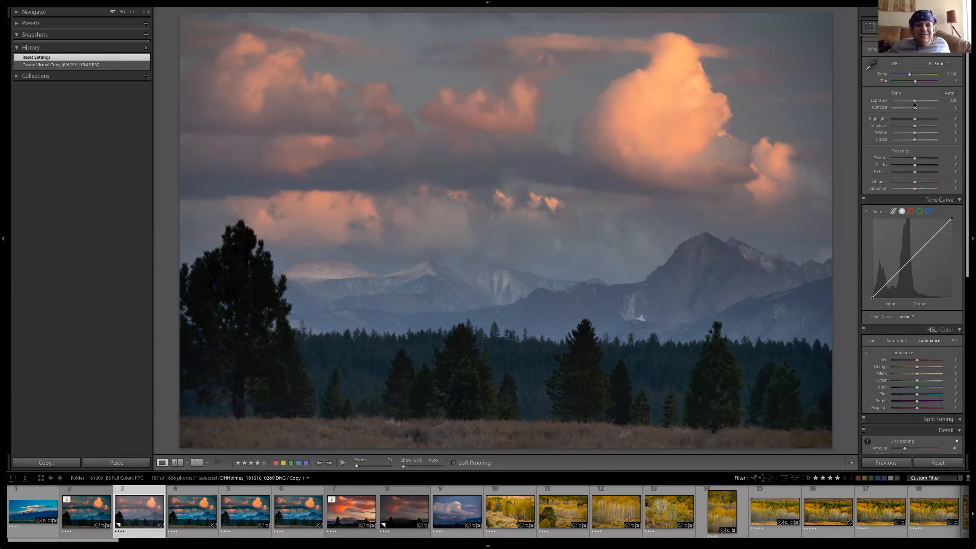
{"action": "left_click_drag", "start_coordinate": [915, 102], "coordinate": [895, 103]}
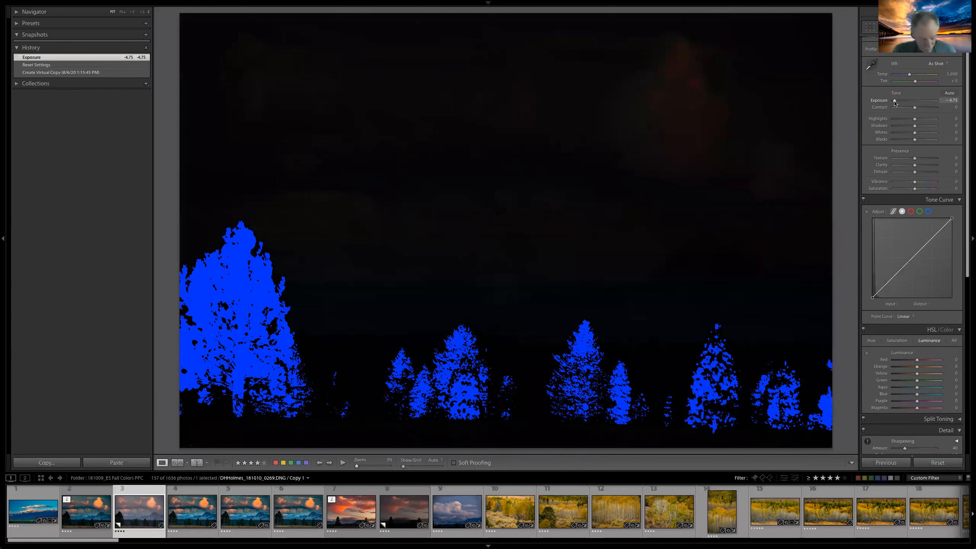
{"action": "key", "text": "ctrl+z"}
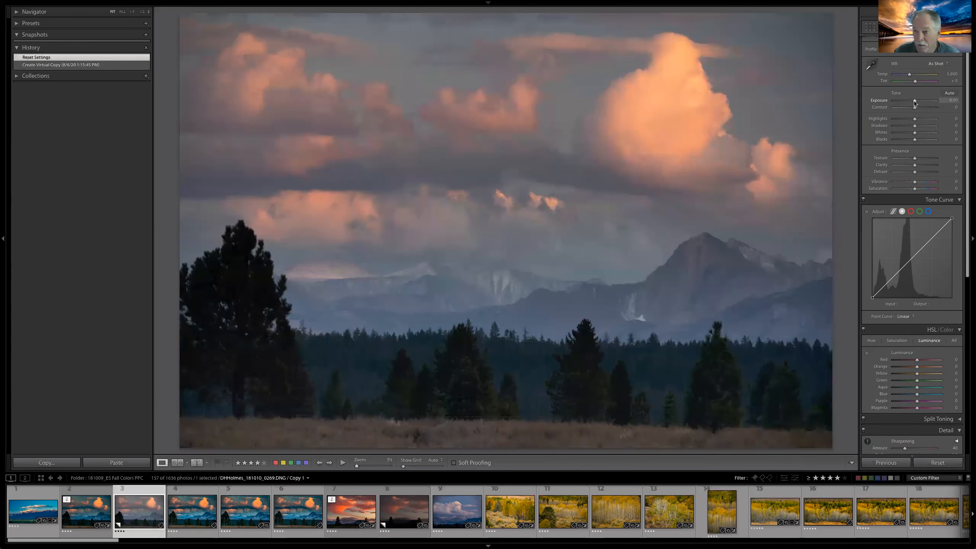
Step: Try an Exposure of -1.55 and a slight Contrast increase on the virtual copy, undoing each change
{"action": "left_click_drag", "start_coordinate": [915, 101], "coordinate": [908, 104]}
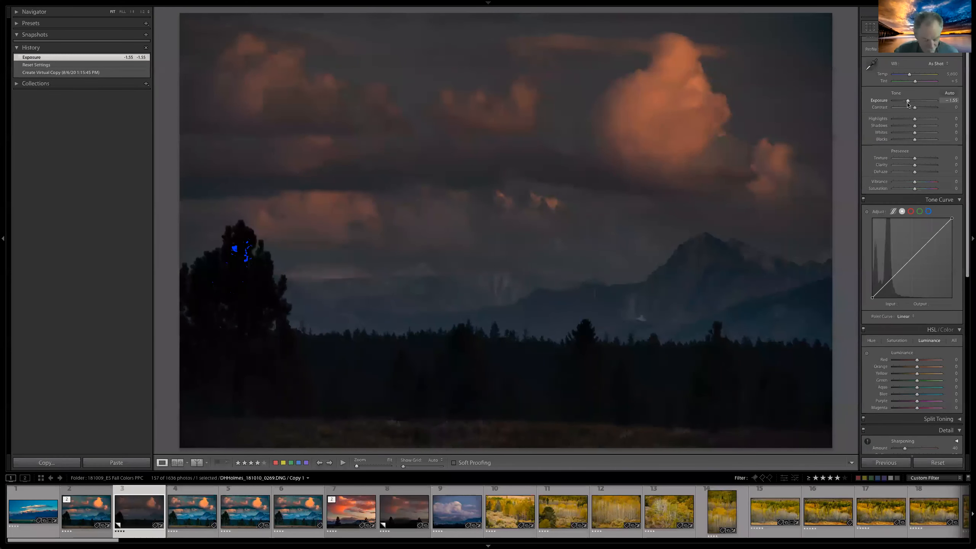
{"action": "key", "text": "ctrl+z"}
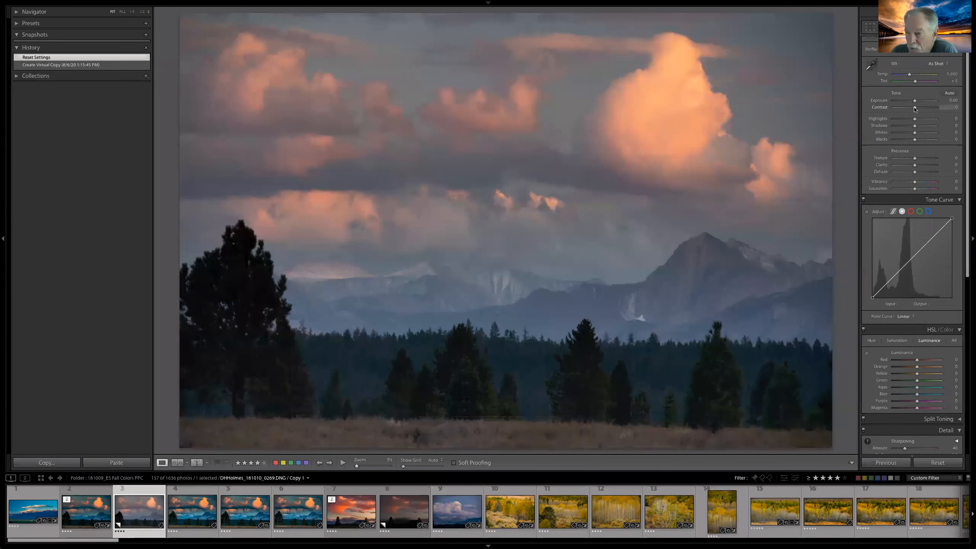
{"action": "mouse_move", "coordinate": [914, 109]}
{"action": "left_mouse_down"}
{"action": "mouse_move", "coordinate": [905, 109]}
{"action": "mouse_move", "coordinate": [915, 110]}
{"action": "left_mouse_up"}
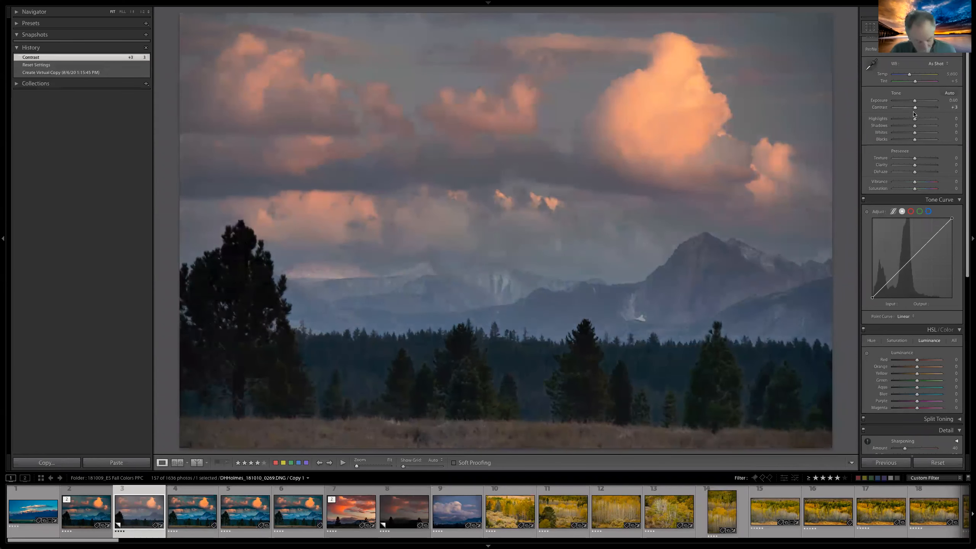
{"action": "key", "text": "ctrl+z"}
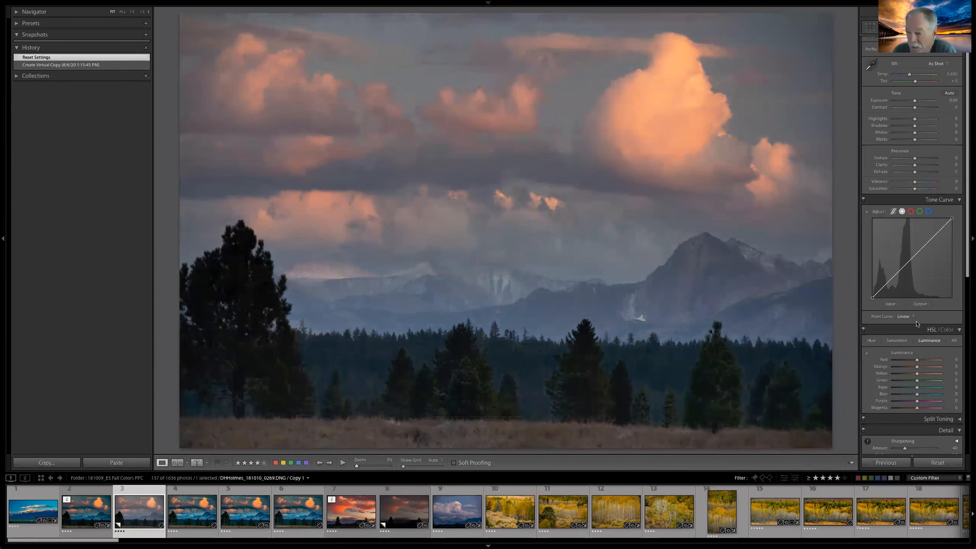
Step: Set the virtual copy's point curve to Strong Contrast
{"action": "left_click", "coordinate": [913, 316]}
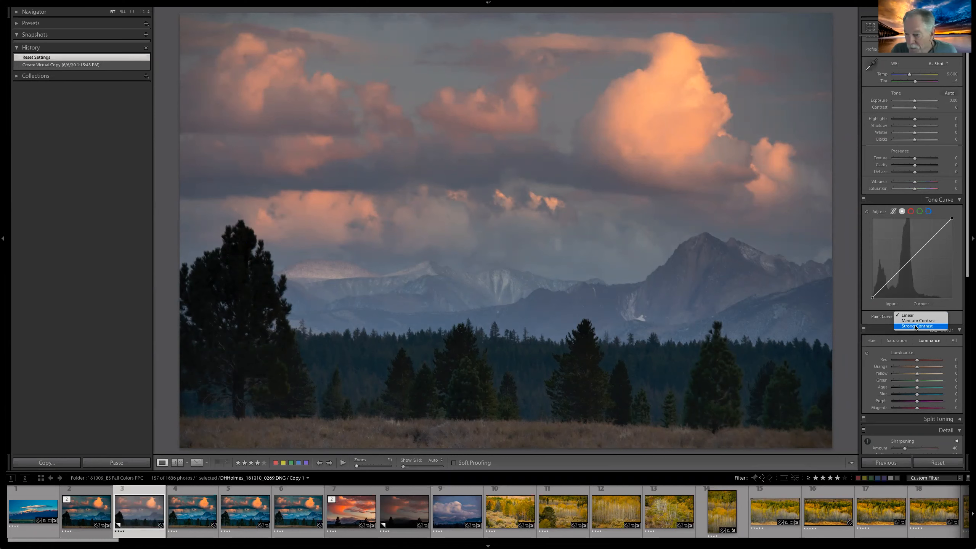
{"action": "left_click", "coordinate": [915, 326]}
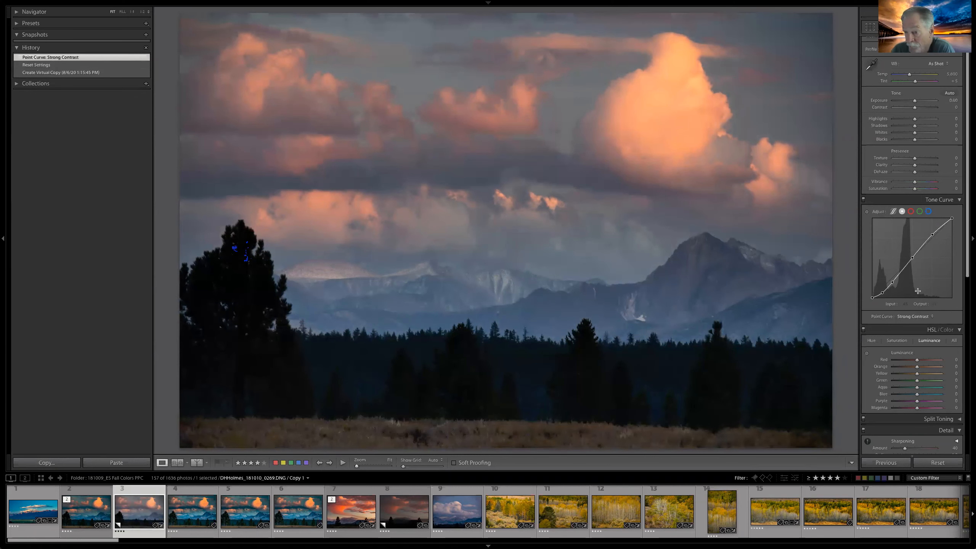
{"action": "scroll", "coordinate": [917, 289], "scroll_direction": "down", "scroll_amount": 1}
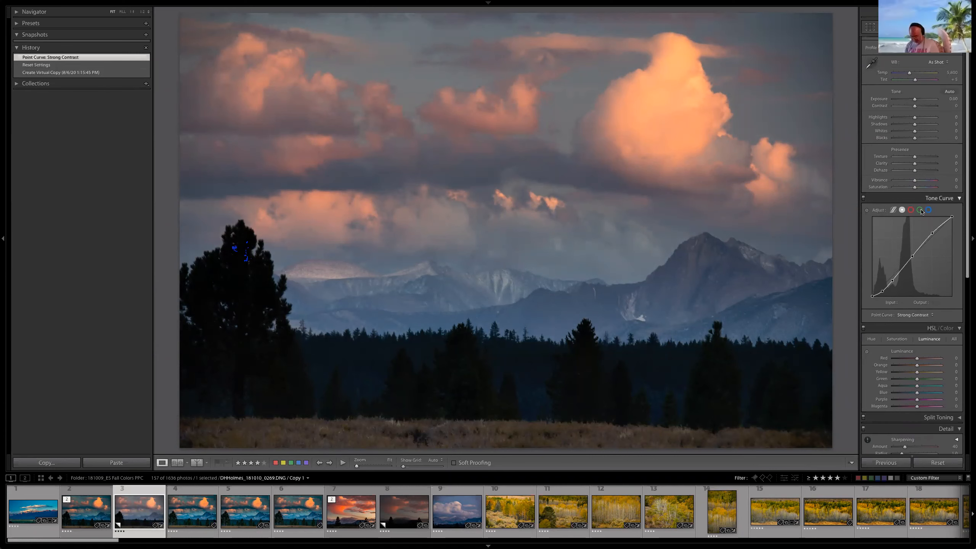
Step: Set the virtual copy's Highlights to -100, Shadows to +100, Whites to +24 and Blacks to -24
{"action": "scroll", "coordinate": [914, 230], "scroll_direction": "up", "scroll_amount": 1}
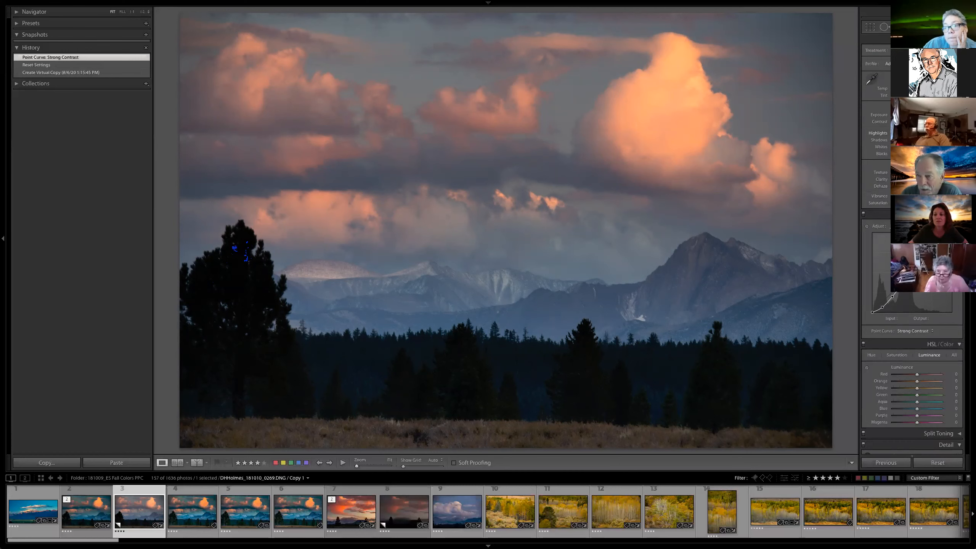
{"action": "left_click_drag", "start_coordinate": [917, 134], "coordinate": [943, 140]}
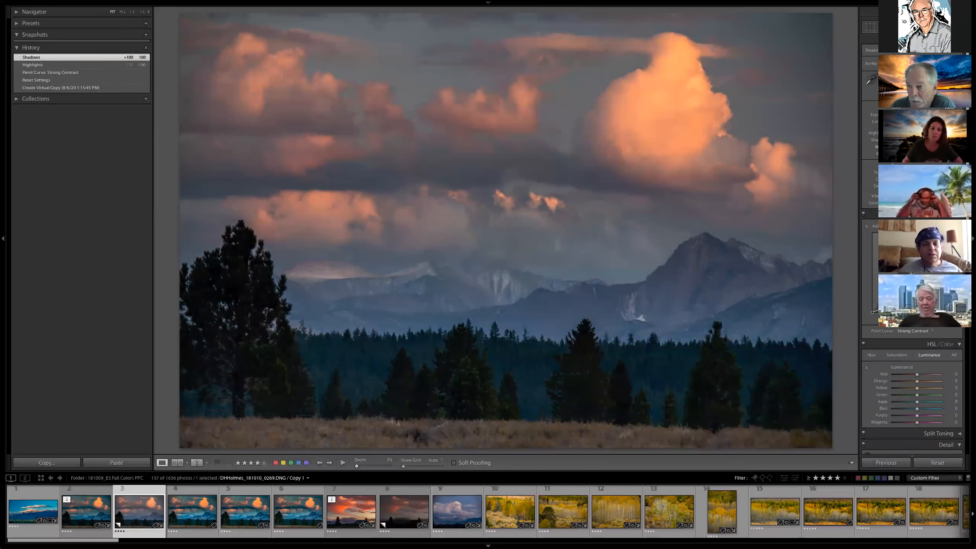
{"action": "left_click_drag", "start_coordinate": [916, 147], "coordinate": [909, 155]}
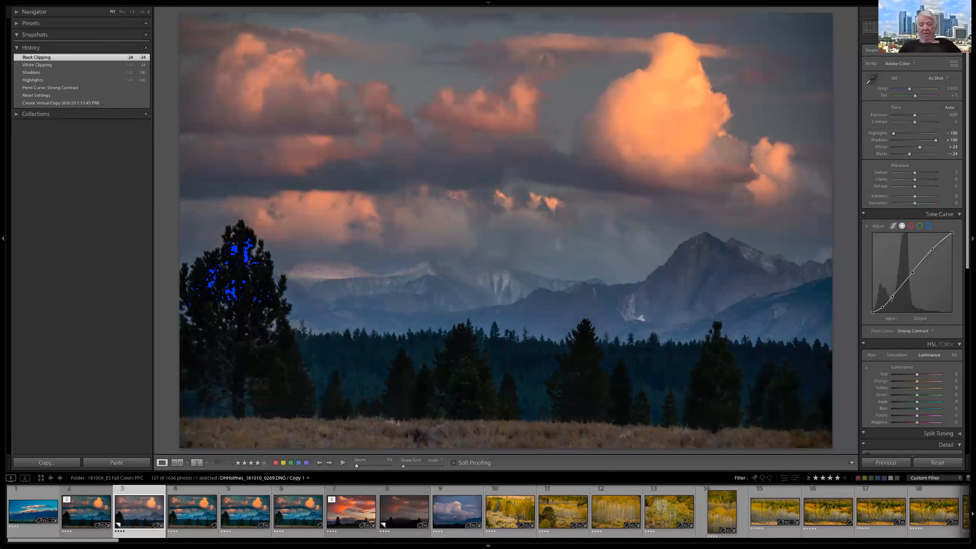
Step: Toggle the shadow clipping warning on the photo and leave it turned off
{"action": "left_click", "coordinate": [869, 12]}
{"action": "left_click", "coordinate": [867, 23]}
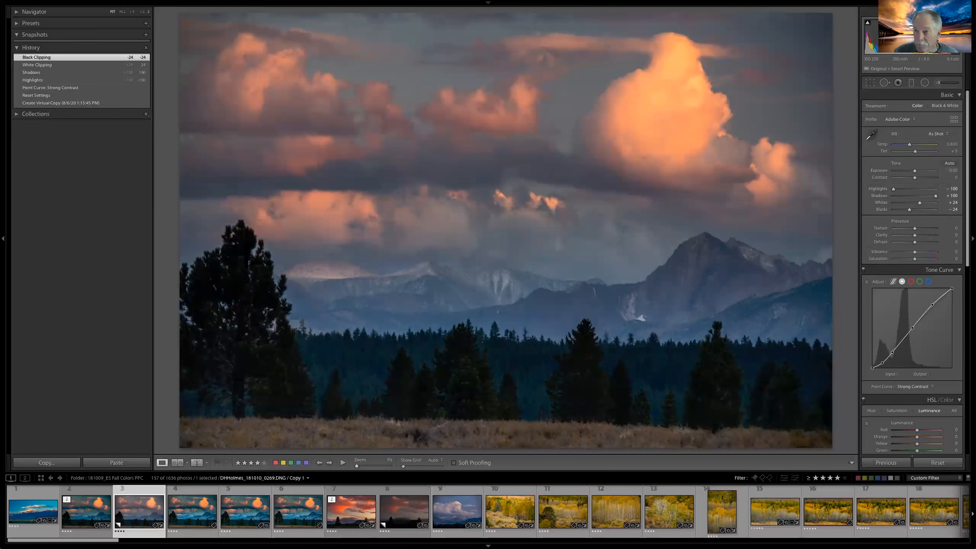
{"action": "left_click", "coordinate": [867, 23]}
{"action": "left_click", "coordinate": [867, 24]}
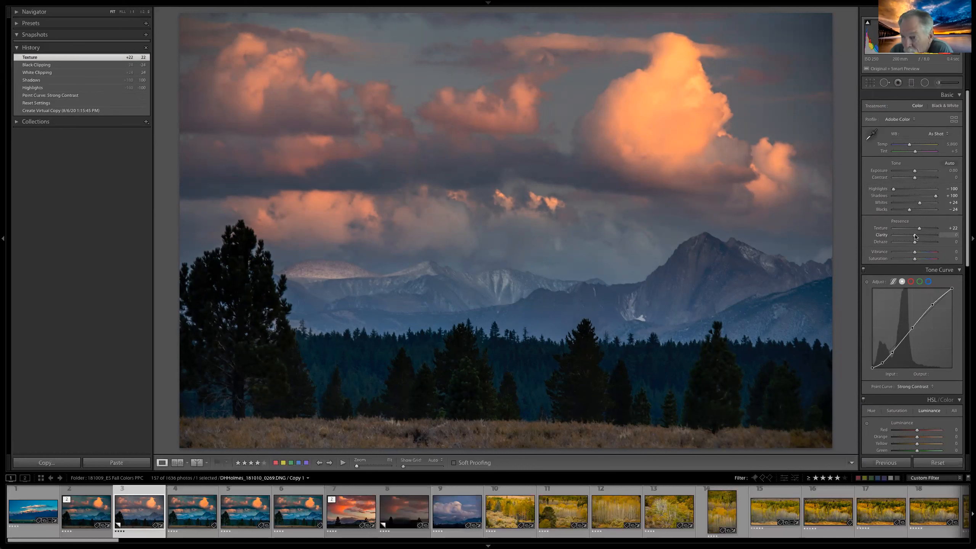
Step: Set the virtual copy's Clarity to +23 and Dehaze to +12
{"action": "left_click_drag", "start_coordinate": [915, 237], "coordinate": [919, 235]}
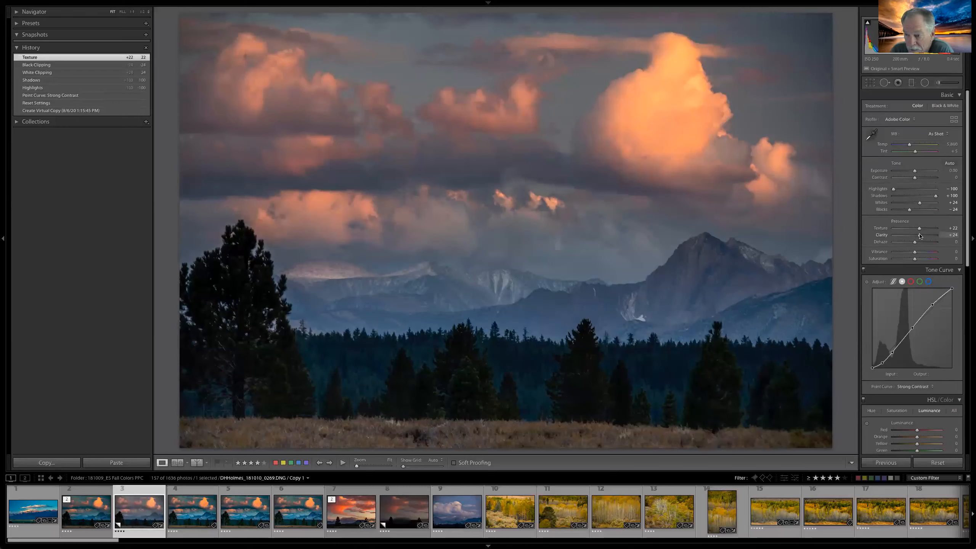
{"action": "left_click_drag", "start_coordinate": [920, 236], "coordinate": [920, 236]}
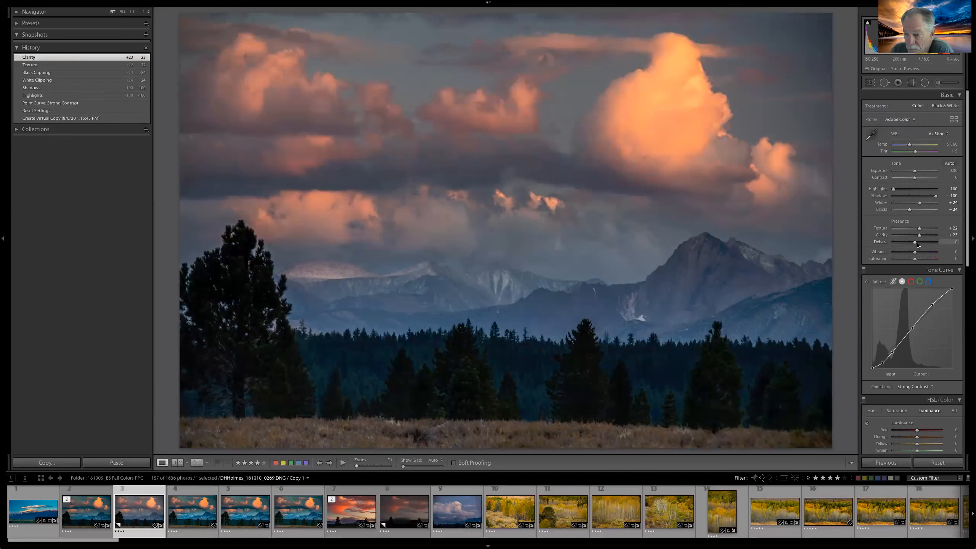
{"action": "mouse_move", "coordinate": [920, 242]}
{"action": "left_mouse_down"}
{"action": "mouse_move", "coordinate": [946, 243]}
{"action": "mouse_move", "coordinate": [884, 244]}
{"action": "mouse_move", "coordinate": [918, 243]}
{"action": "left_mouse_up"}
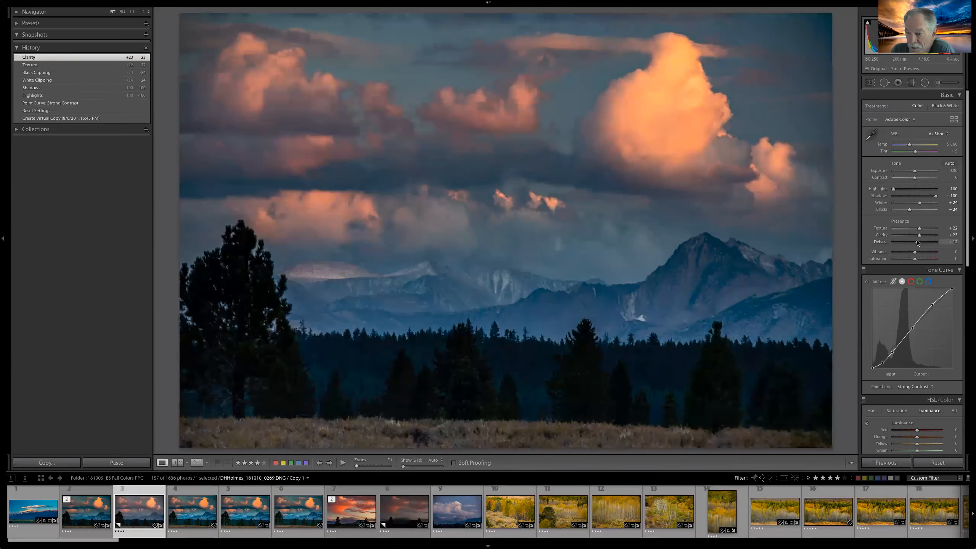
{"action": "left_click_drag", "start_coordinate": [917, 243], "coordinate": [917, 242]}
Step: Set the virtual copy's Vibrance to +13 and Saturation to +9
{"action": "scroll", "coordinate": [907, 192], "scroll_direction": "down", "scroll_amount": 5}
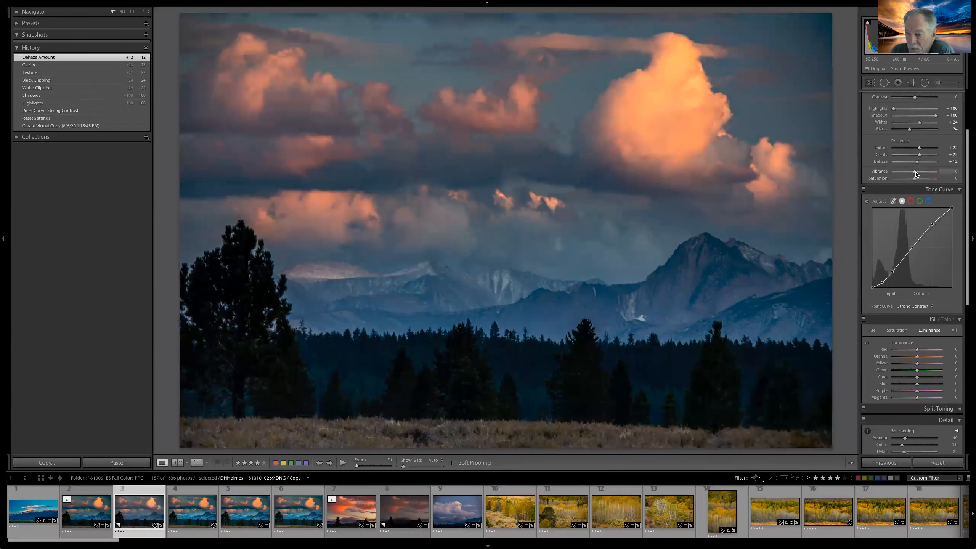
{"action": "left_click_drag", "start_coordinate": [917, 174], "coordinate": [918, 173]}
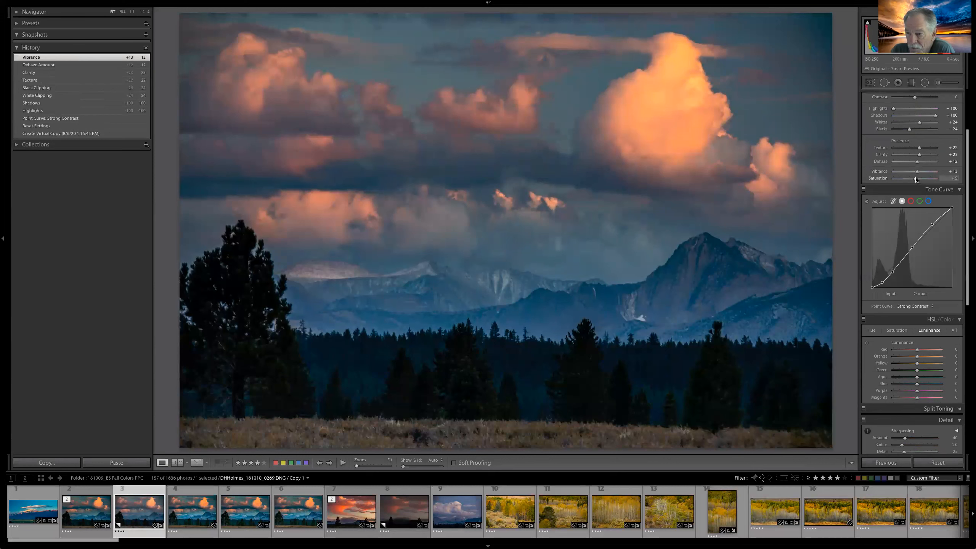
{"action": "left_click_drag", "start_coordinate": [917, 180], "coordinate": [917, 179]}
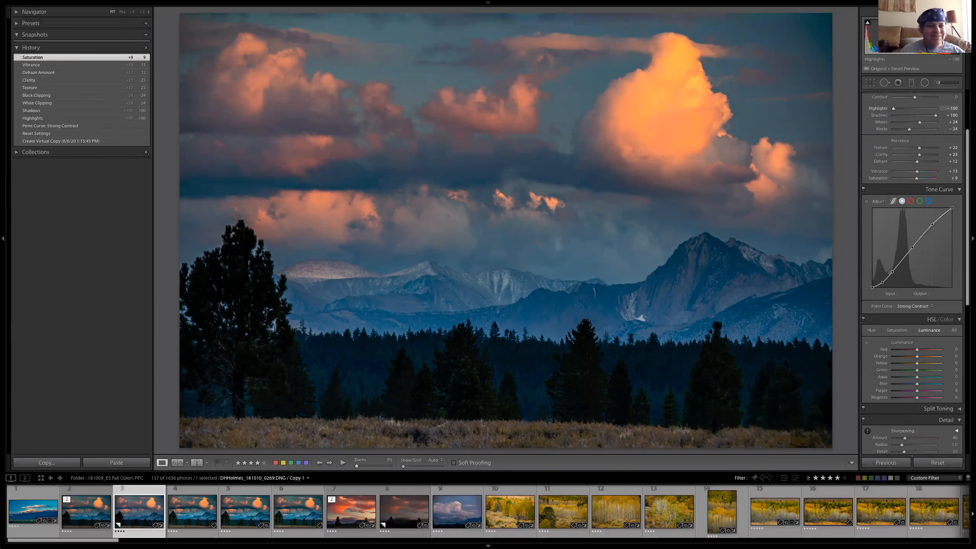
{"action": "left_click", "coordinate": [946, 11]}
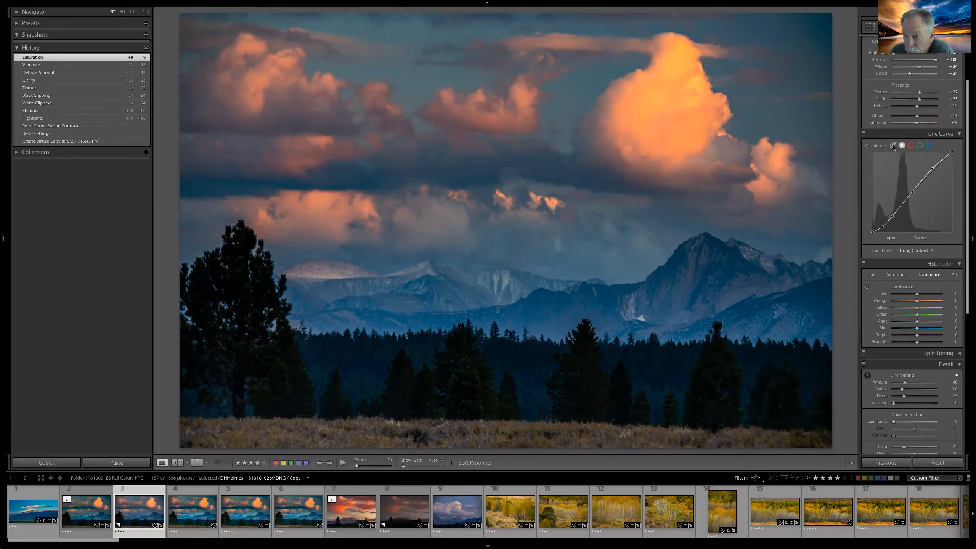
Step: Raise and lower the point curve for the tones of the large orange cloud with the Tone Curve's targeted adjustment
{"action": "left_click", "coordinate": [864, 146]}
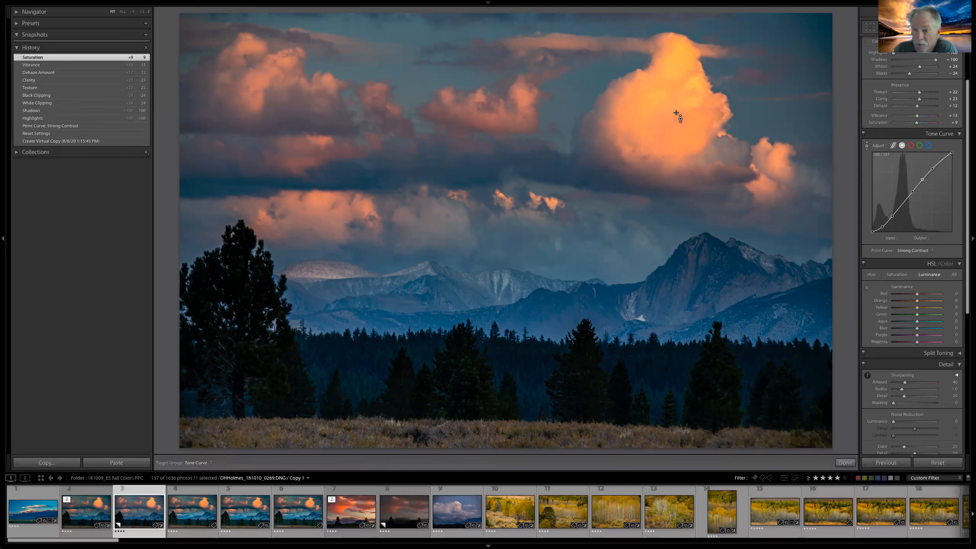
{"action": "key", "text": "Up"}
{"action": "key", "text": "Up"}
{"action": "key", "text": "Up"}
{"action": "key", "text": "Up"}
{"action": "key", "text": "Up"}
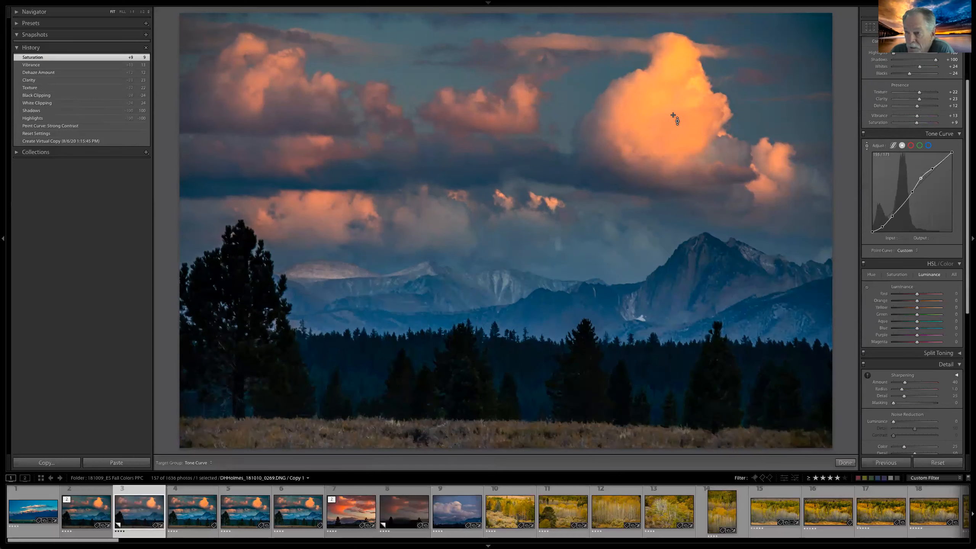
{"action": "key", "text": "Down"}
{"action": "key", "text": "Down"}
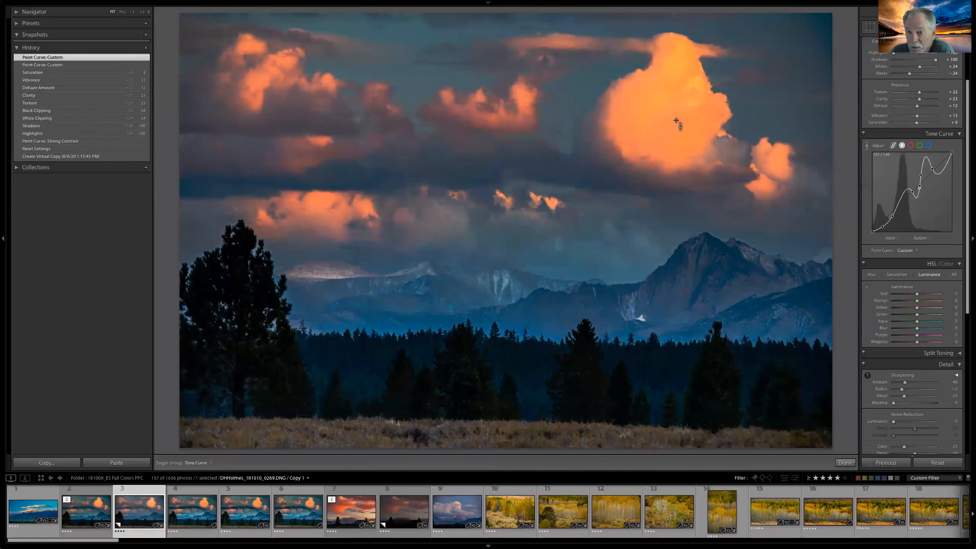
{"action": "key", "text": "Up"}
{"action": "key", "text": "Up"}
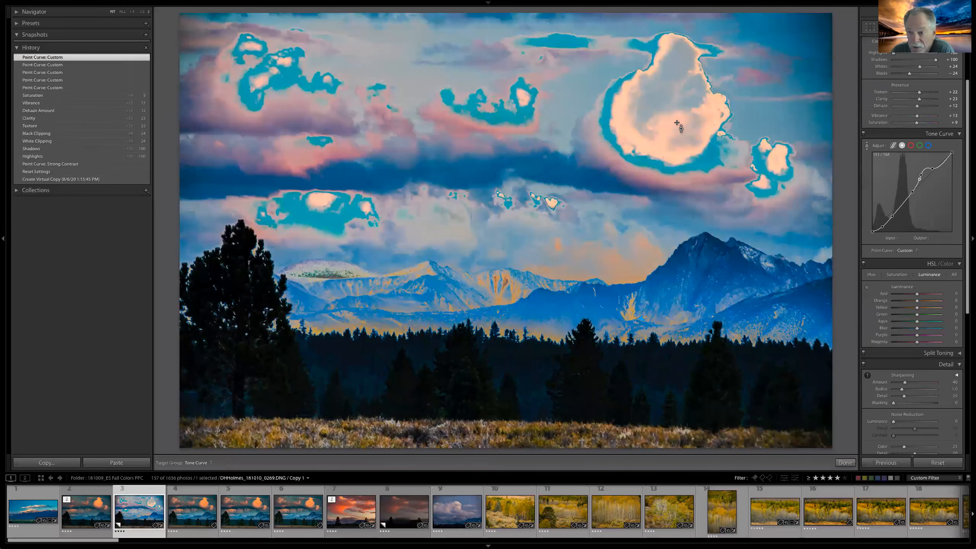
{"action": "key", "text": "Down"}
{"action": "key", "text": "Down"}
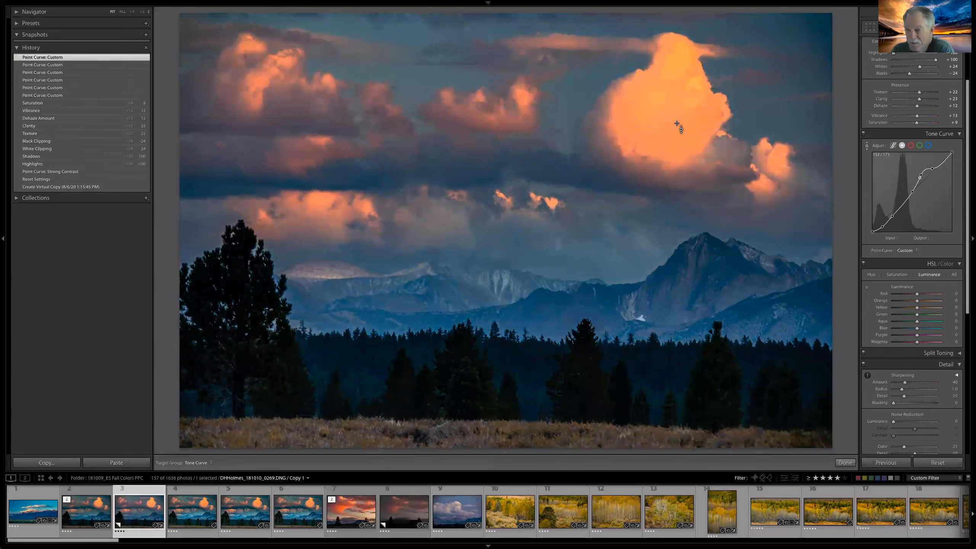
{"action": "key", "text": "Up"}
Step: Undo the repeated custom point curve changes on the large cloud, keeping only the first one
{"action": "key", "text": "ctrl+z"}
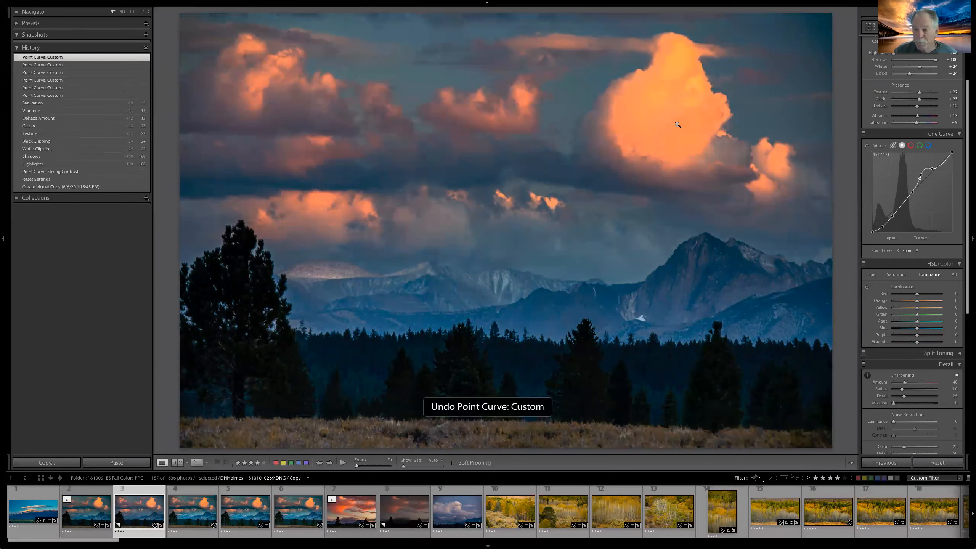
{"action": "key", "text": "ctrl+z"}
{"action": "key", "text": "ctrl+z"}
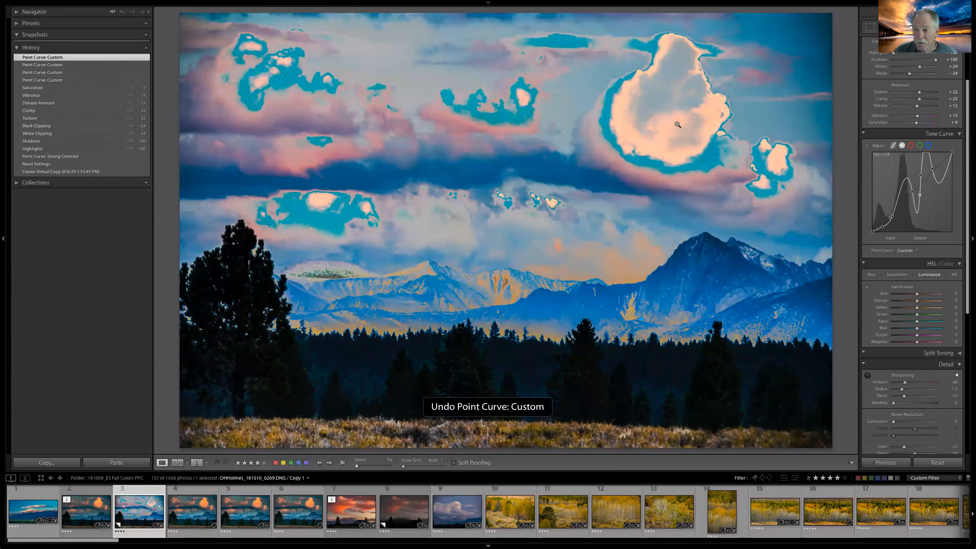
{"action": "key", "text": "ctrl+z"}
{"action": "key", "text": "ctrl+z"}
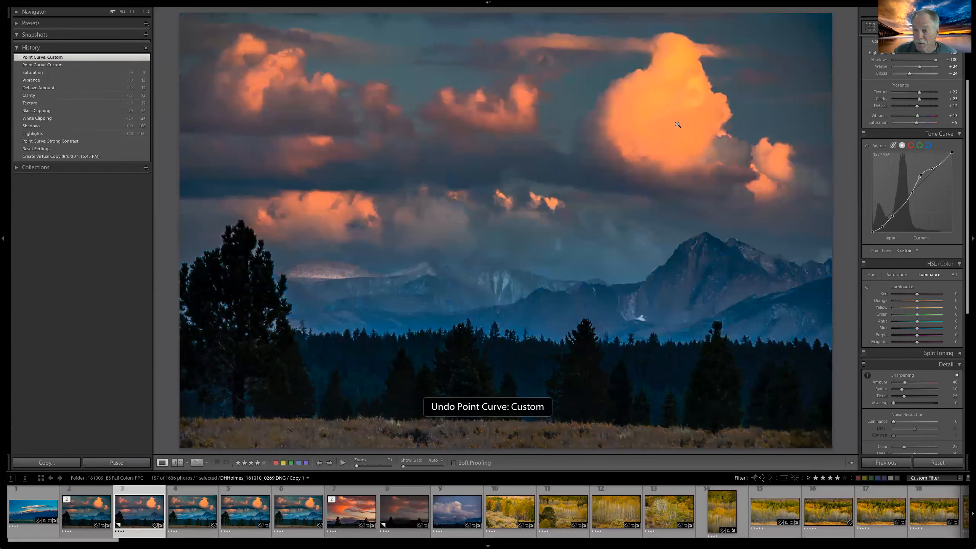
{"action": "key", "text": "ctrl+z"}
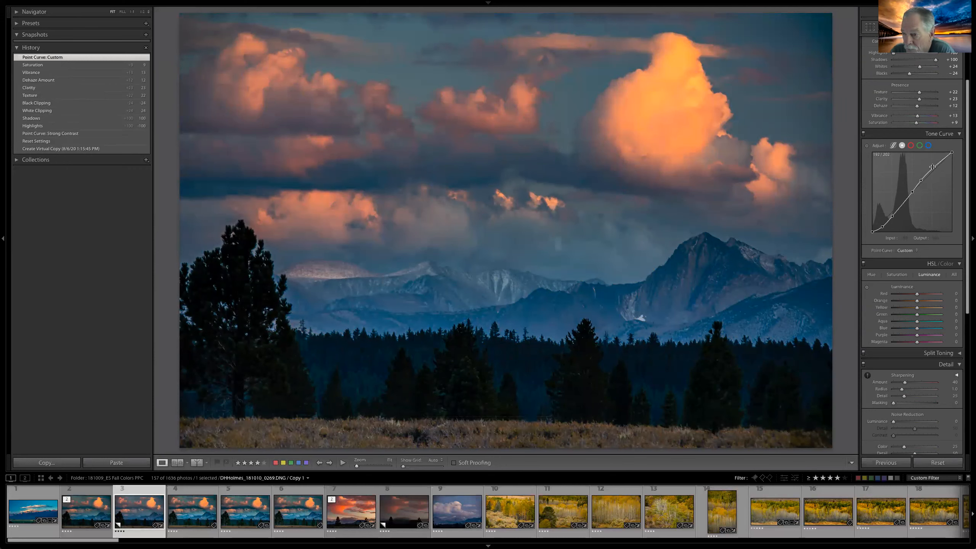
Step: Try shifting the highlight and shadow points of the tone curve, and undo both changes
{"action": "left_click_drag", "start_coordinate": [932, 167], "coordinate": [932, 166]}
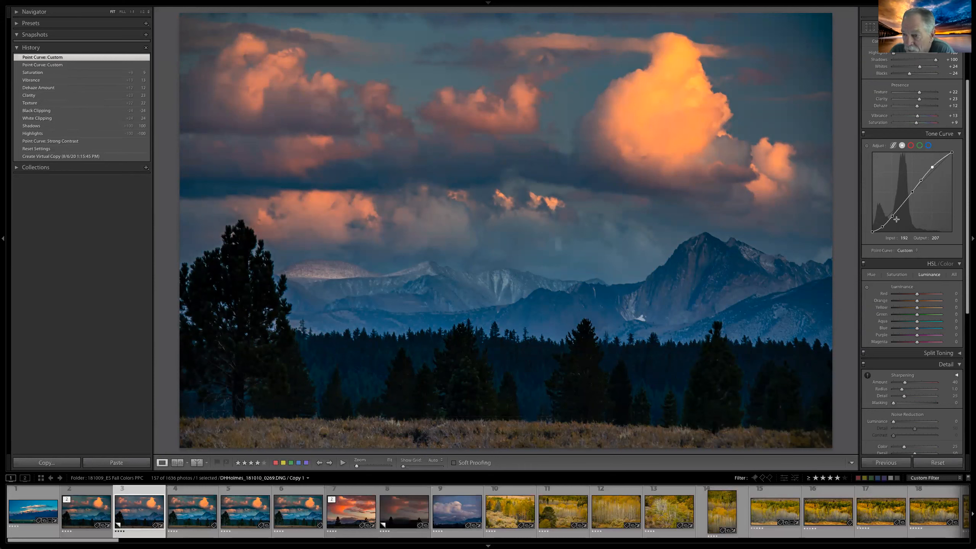
{"action": "left_click_drag", "start_coordinate": [894, 218], "coordinate": [893, 216]}
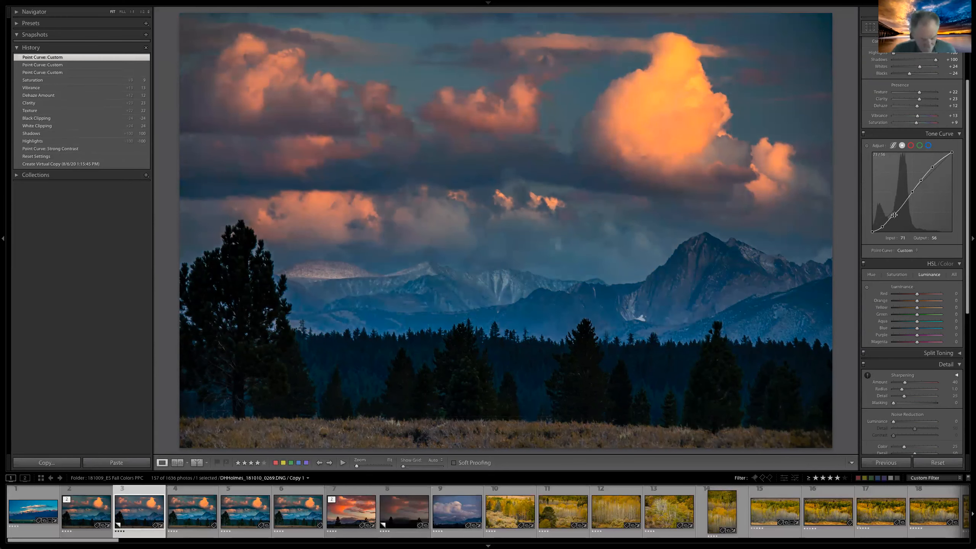
{"action": "key", "text": "ctrl+z"}
{"action": "key", "text": "ctrl+z"}
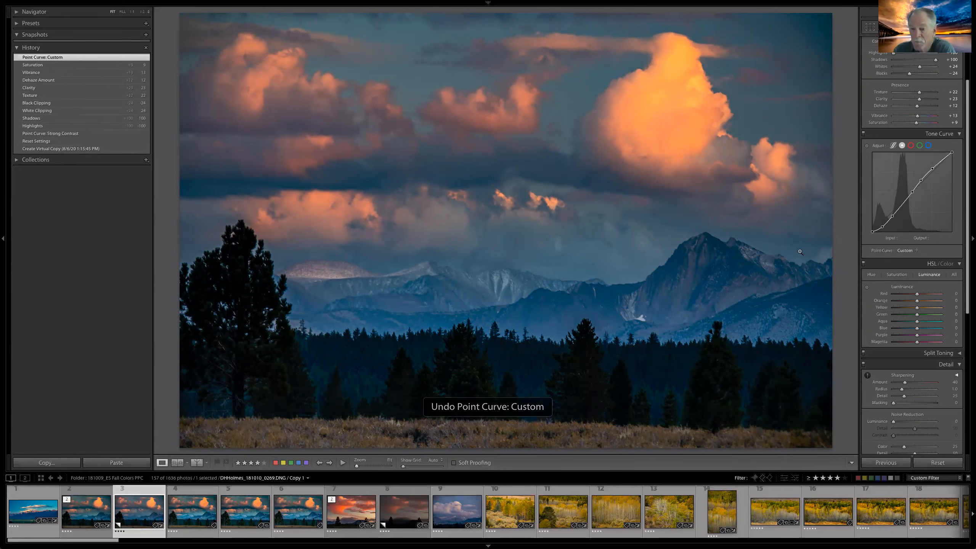
Step: Try HSL luminance shifts of Red -3, Orange +5, Yellow -2, Green -100, Aqua +26 and Blue -91
{"action": "scroll", "coordinate": [958, 176], "scroll_direction": "down", "scroll_amount": 5}
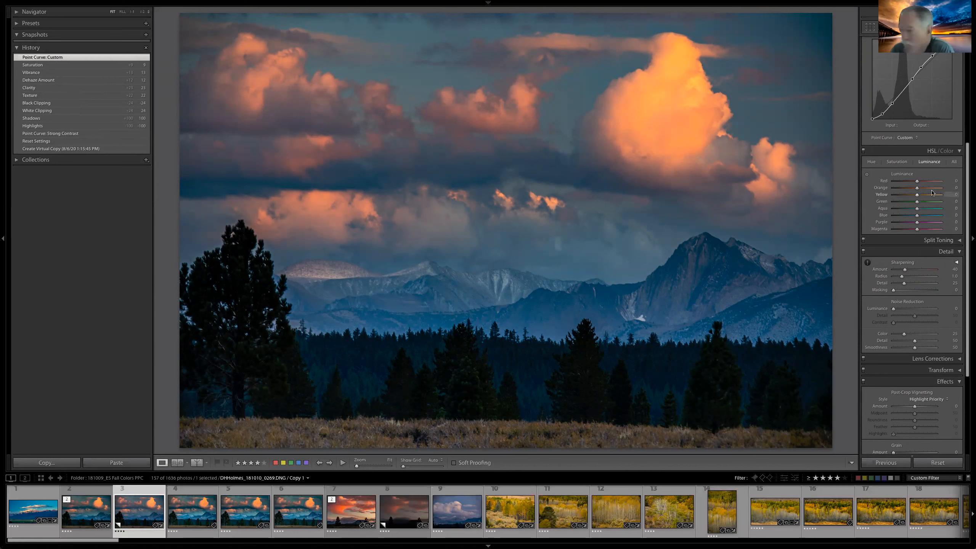
{"action": "left_click", "coordinate": [866, 176]}
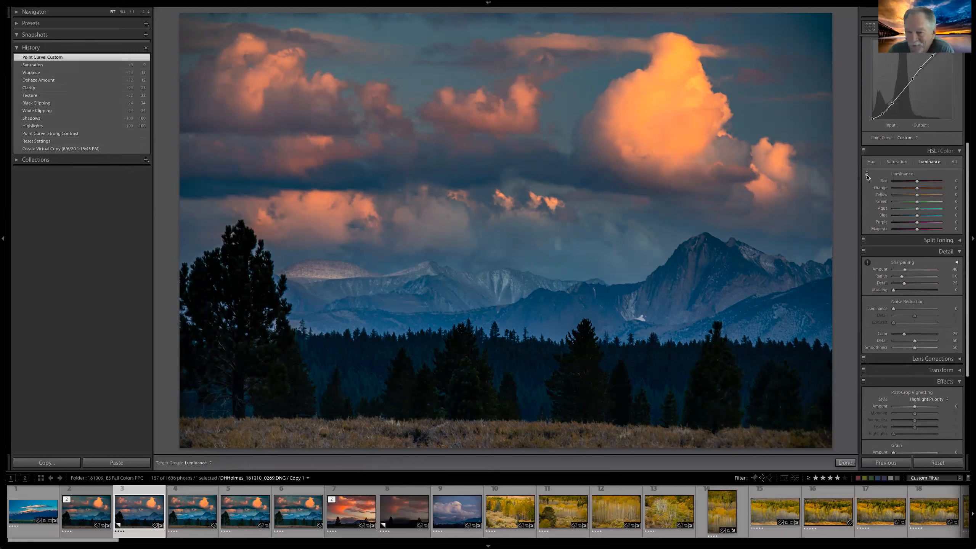
{"action": "left_click", "coordinate": [866, 176]}
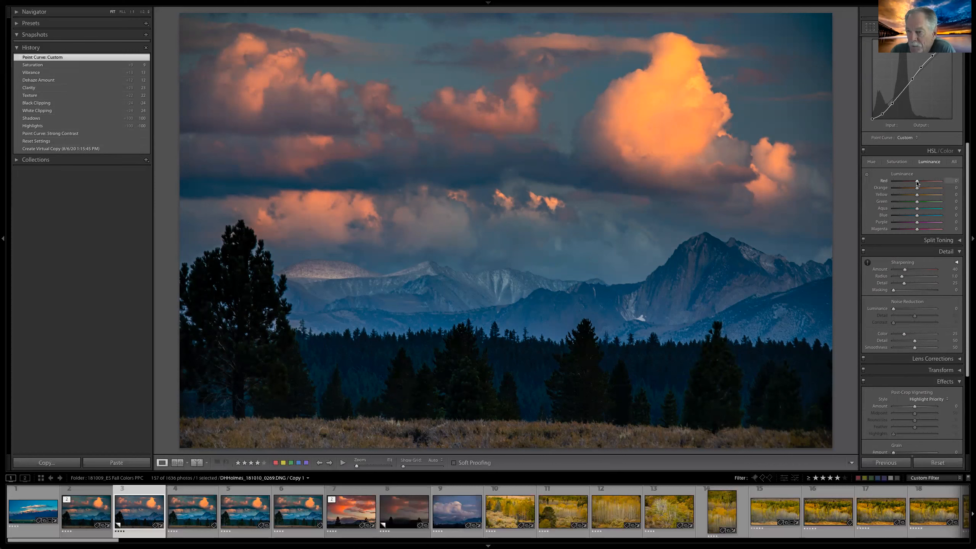
{"action": "left_click_drag", "start_coordinate": [917, 182], "coordinate": [947, 204]}
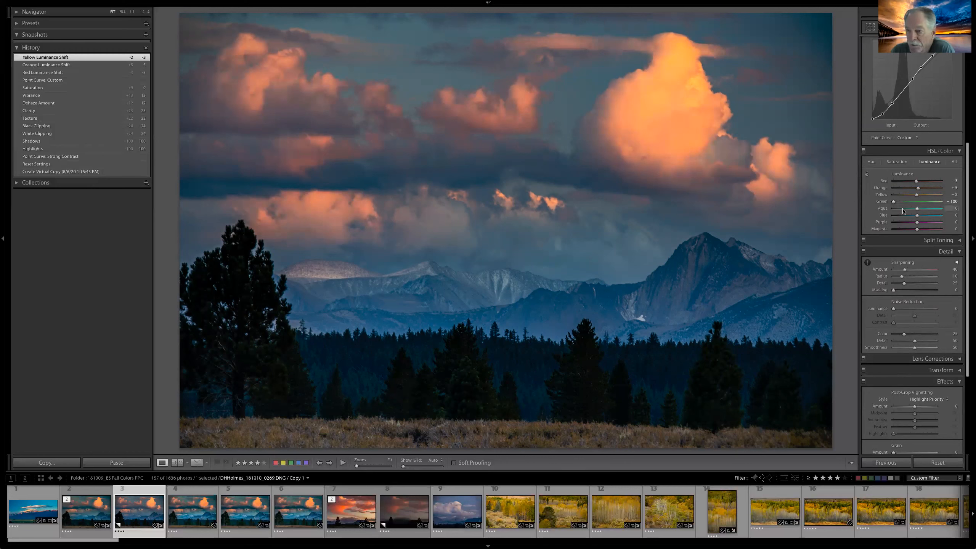
{"action": "left_click_drag", "start_coordinate": [917, 209], "coordinate": [895, 216]}
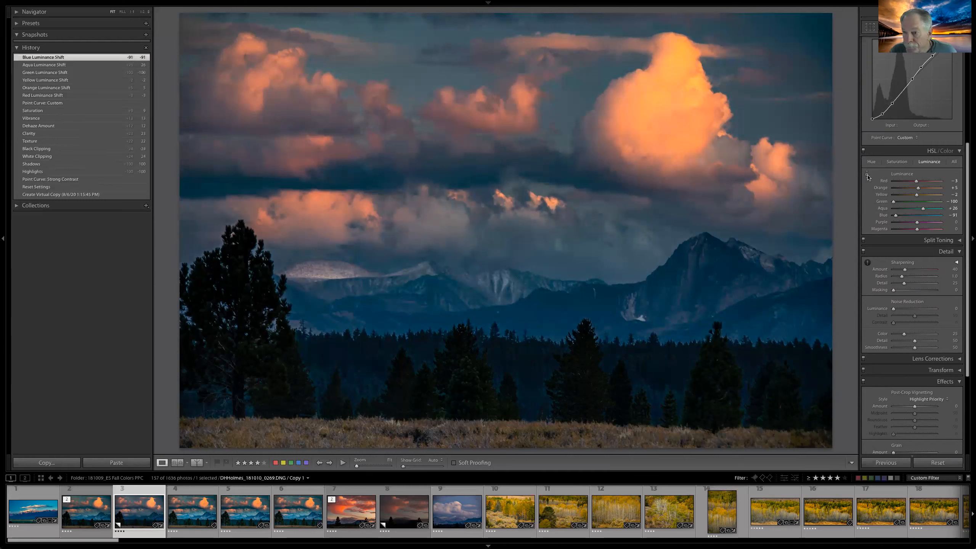
Step: Reset the Red, Orange, Yellow, Green, Aqua and Blue luminance values to 0
{"action": "double_click", "coordinate": [916, 181]}
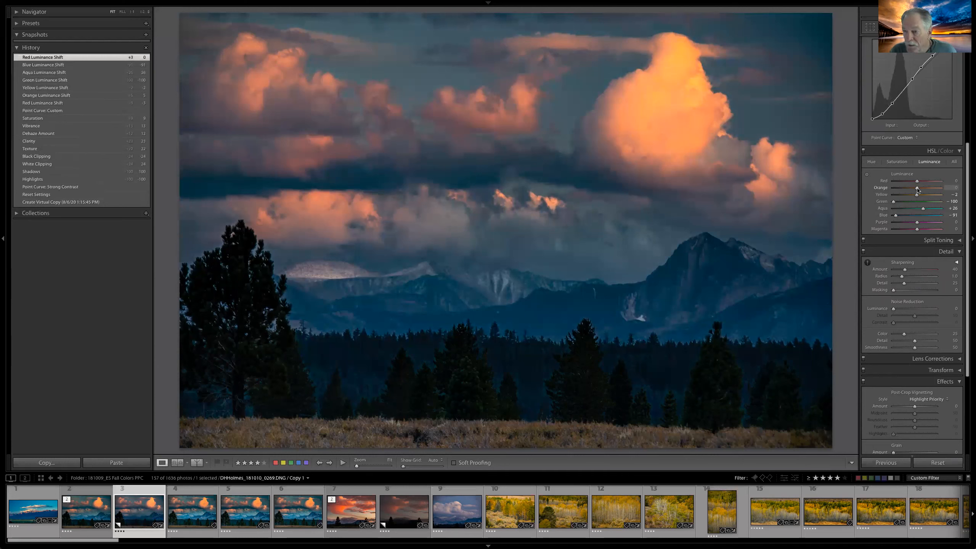
{"action": "double_click", "coordinate": [893, 202]}
{"action": "double_click", "coordinate": [924, 209]}
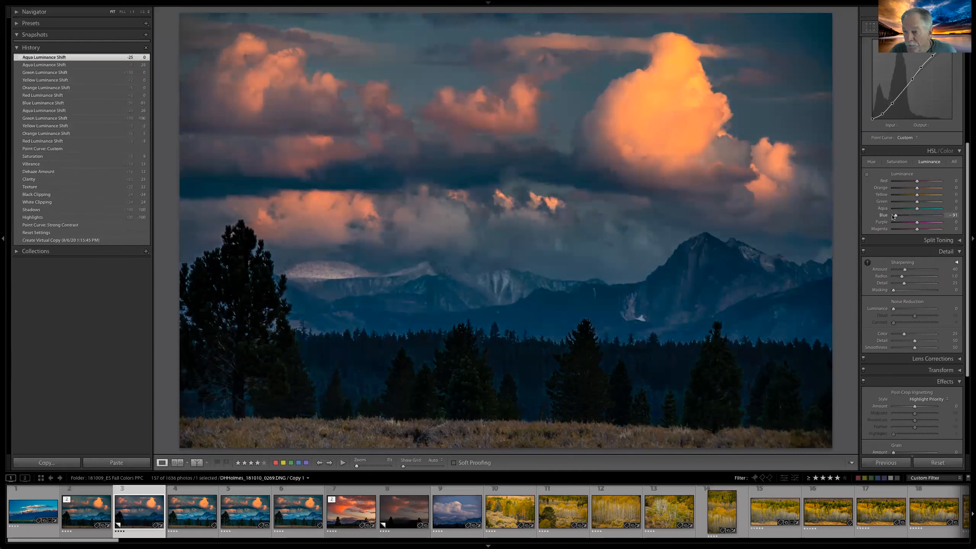
{"action": "double_click", "coordinate": [895, 216]}
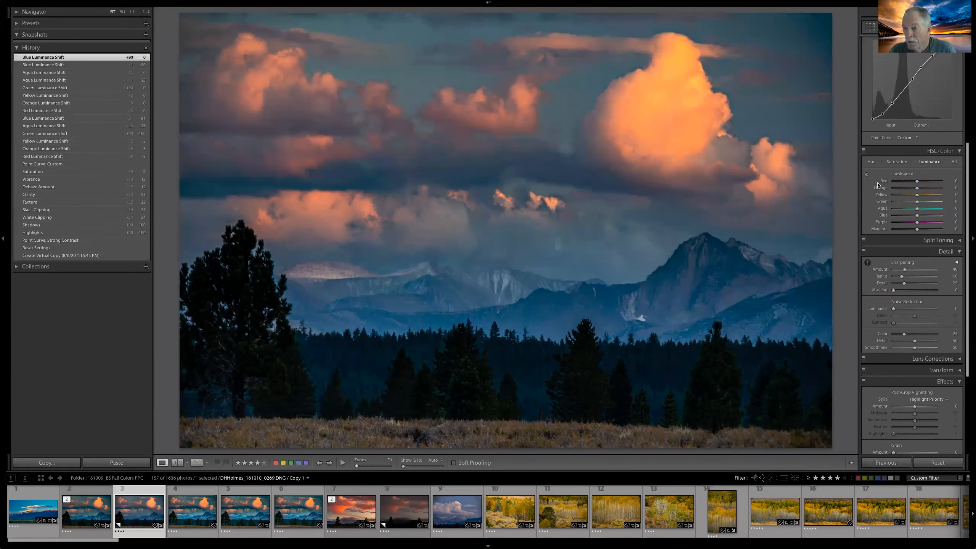
Step: Adjust luminance directly on the sky and foreground grass with targeted adjustment, reaching Orange +30, Yellow +14, Aqua -6 and Blue -36
{"action": "left_click", "coordinate": [866, 174]}
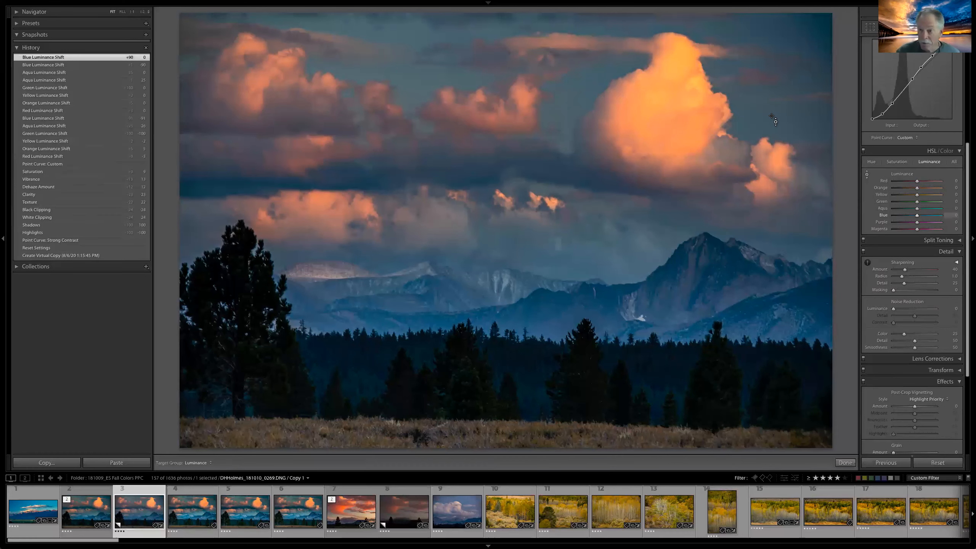
{"action": "left_click_drag", "start_coordinate": [773, 118], "coordinate": [772, 118]}
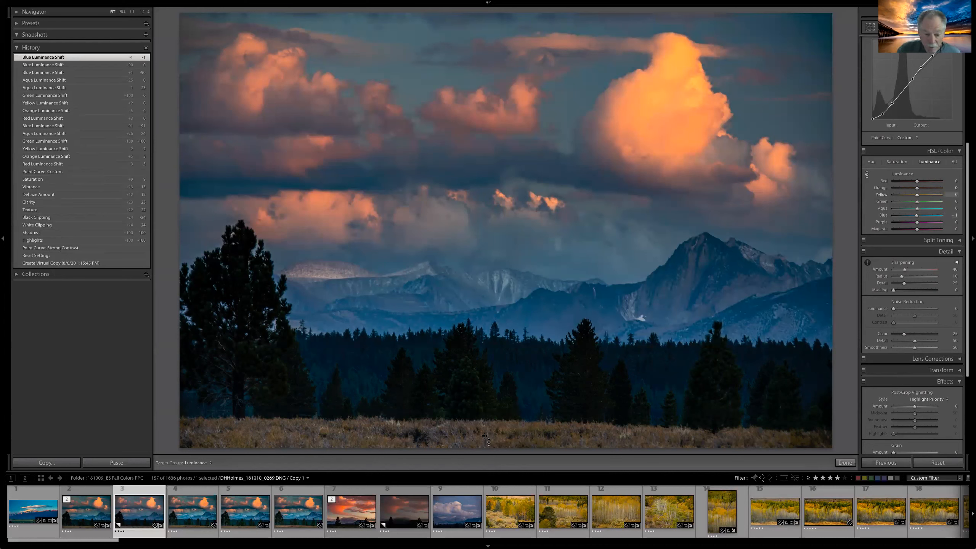
{"action": "left_click_drag", "start_coordinate": [489, 441], "coordinate": [488, 441]}
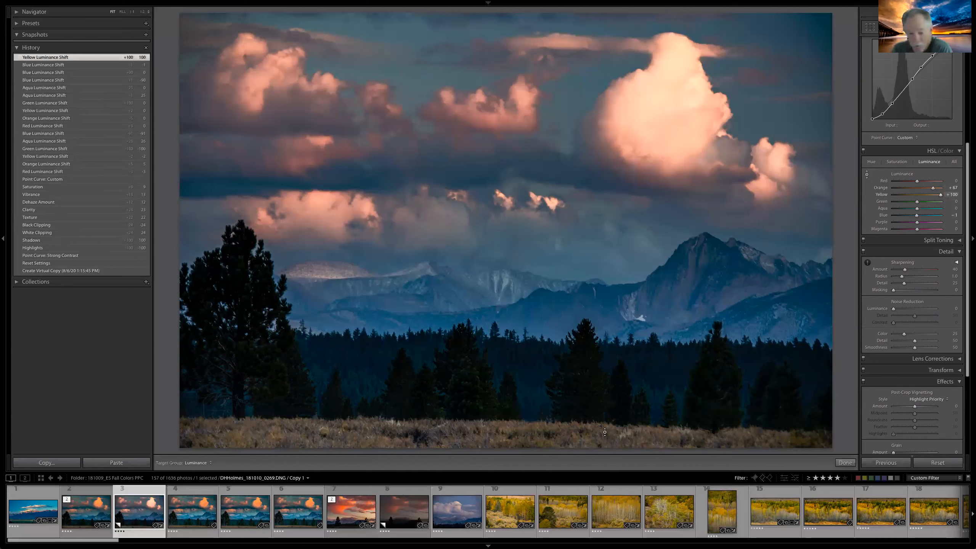
{"action": "left_click_drag", "start_coordinate": [559, 432], "coordinate": [565, 433]}
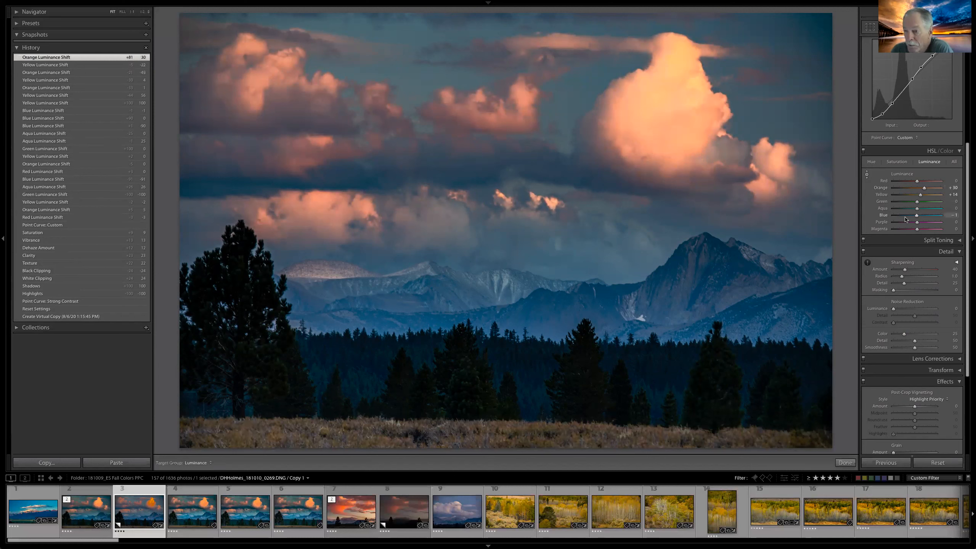
{"action": "left_click_drag", "start_coordinate": [529, 232], "coordinate": [529, 234]}
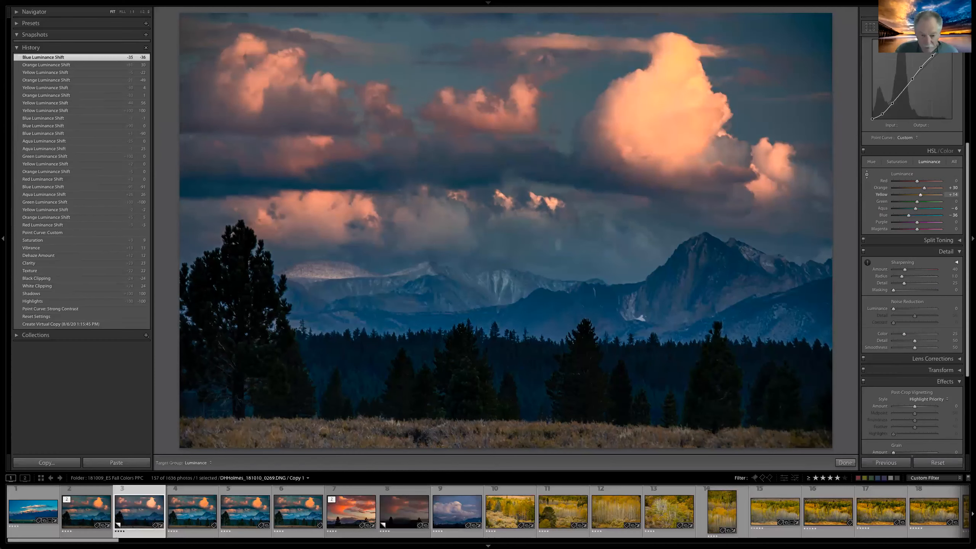
Step: Fine-tune the foreground grass's luminance with targeted adjustment to Orange +42, Yellow +15 and Green +7
{"action": "left_click_drag", "start_coordinate": [506, 426], "coordinate": [505, 452]}
{"action": "left_click_drag", "start_coordinate": [505, 419], "coordinate": [534, 433]}
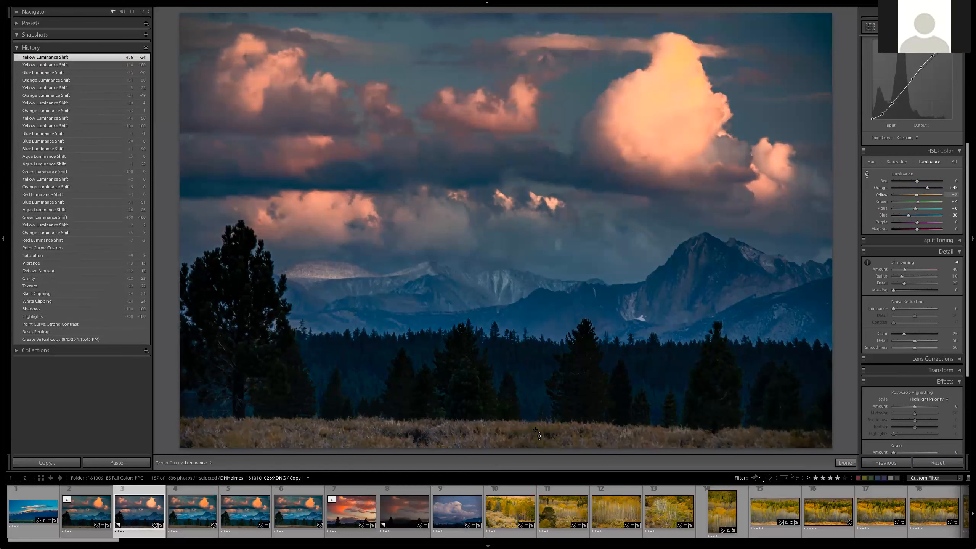
{"action": "left_click_drag", "start_coordinate": [535, 434], "coordinate": [535, 432]}
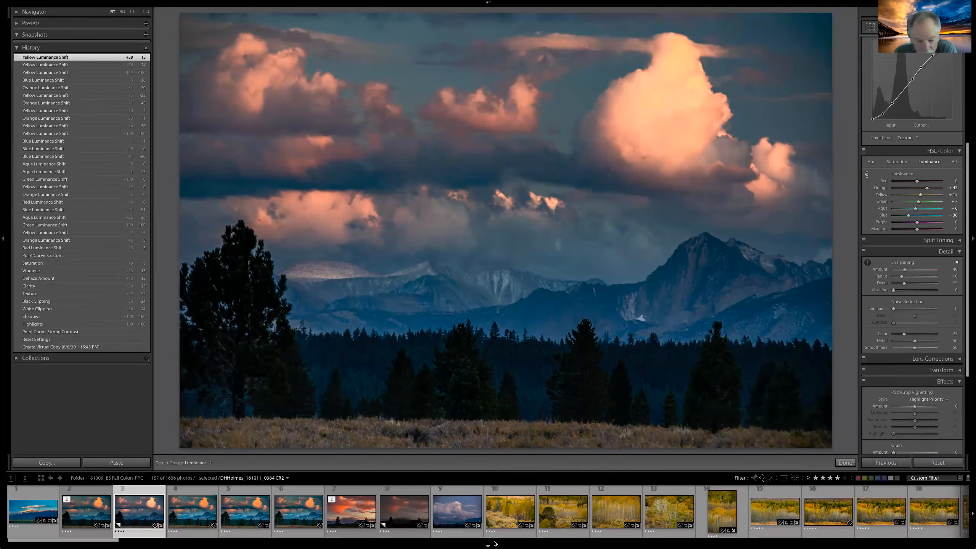
Step: Create a virtual copy of the steaming creek photo with sunlit mountains and reset its develop settings
{"action": "left_click_drag", "start_coordinate": [107, 542], "coordinate": [326, 543]}
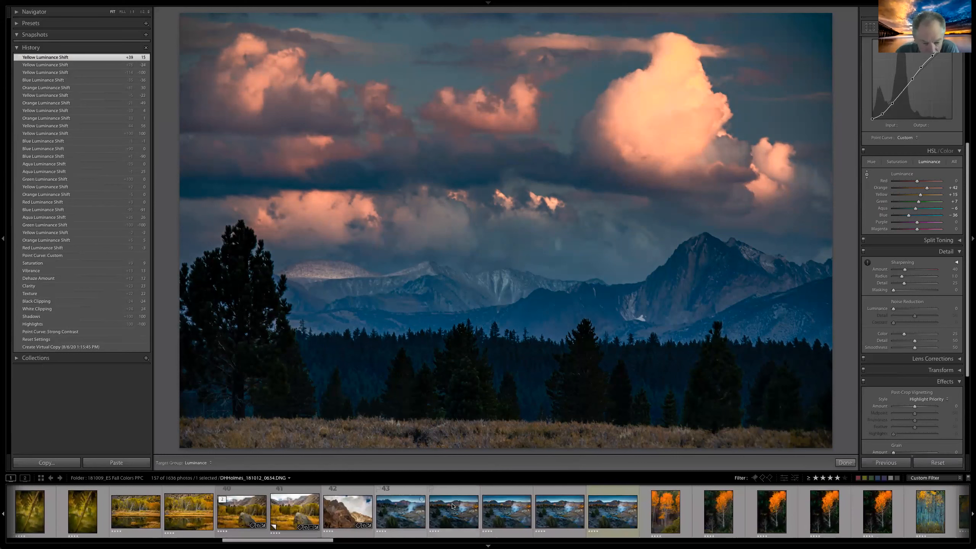
{"action": "left_click", "coordinate": [401, 507]}
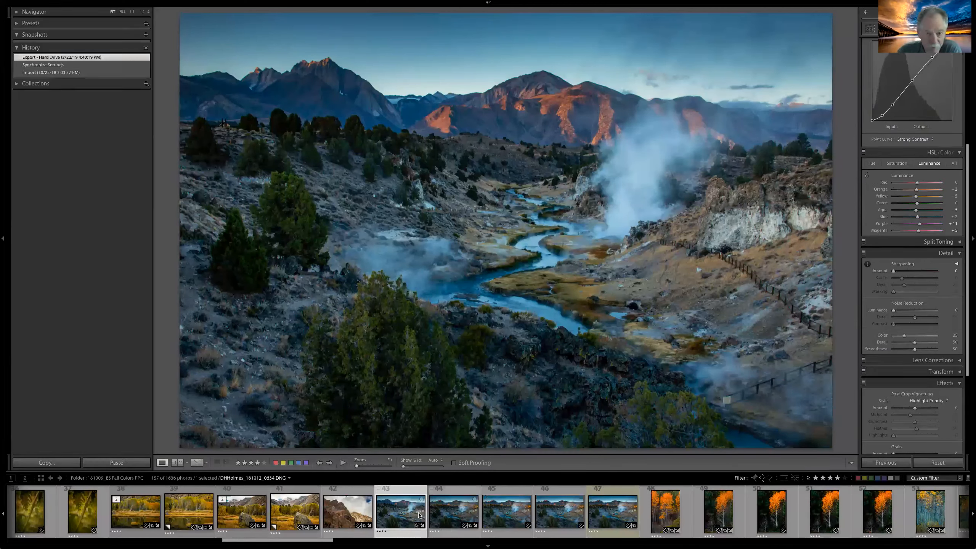
{"action": "right_click", "coordinate": [408, 511]}
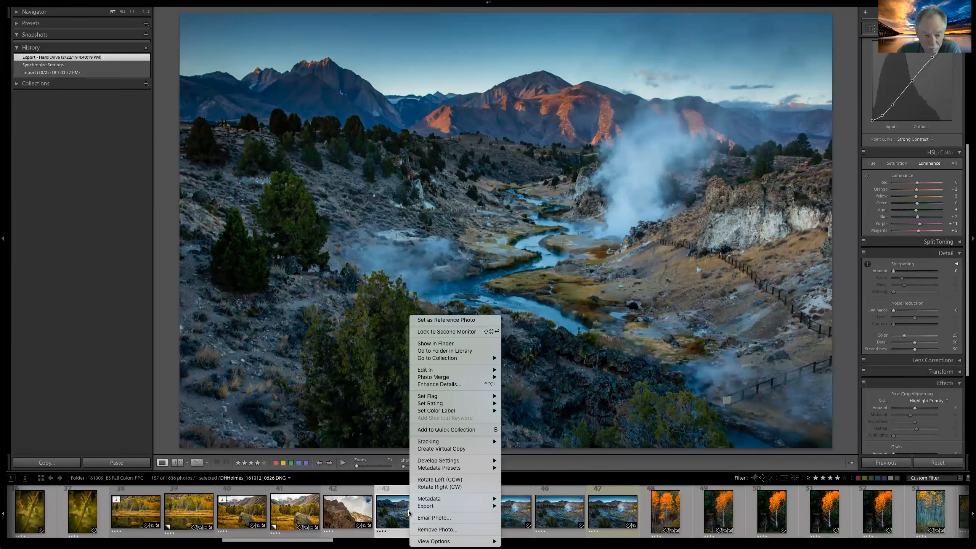
{"action": "left_click", "coordinate": [424, 450]}
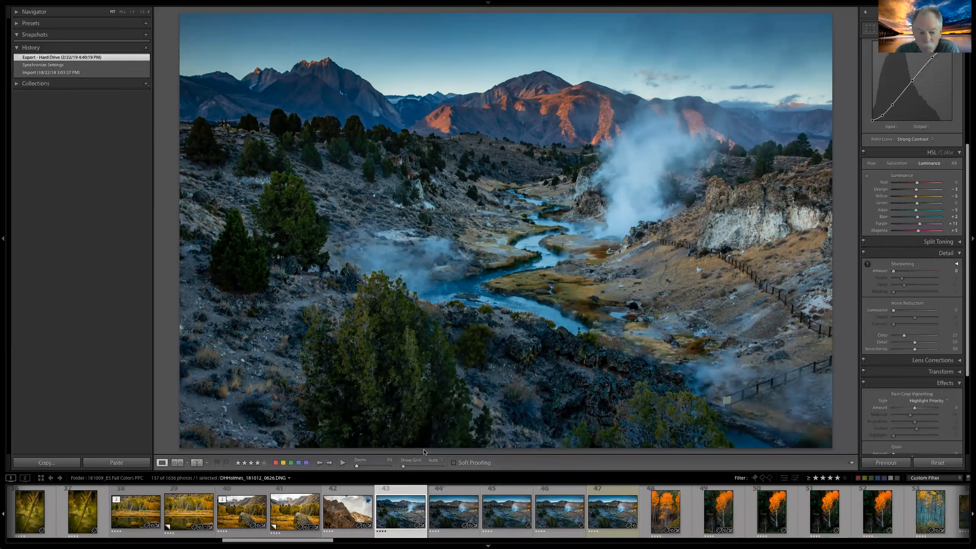
{"action": "left_click", "coordinate": [943, 463]}
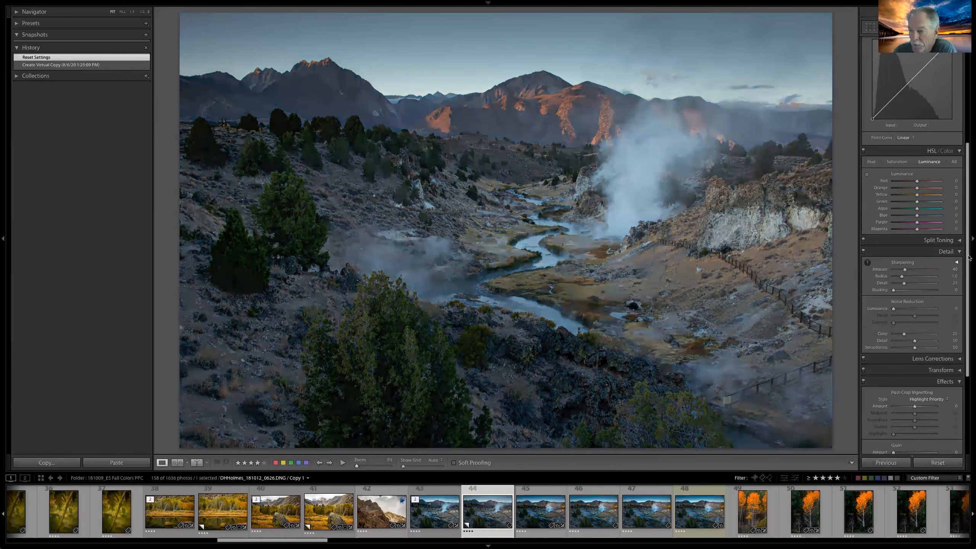
Step: Set the creek copy's Highlights -83, Shadows +57, Whites +23, Blacks -35, Texture +22, Clarity +22, Dehaze +15, Vibrance +12 and Saturation +8
{"action": "scroll", "coordinate": [952, 166], "scroll_direction": "up", "scroll_amount": 2}
{"action": "scroll", "coordinate": [952, 166], "scroll_direction": "up", "scroll_amount": 6}
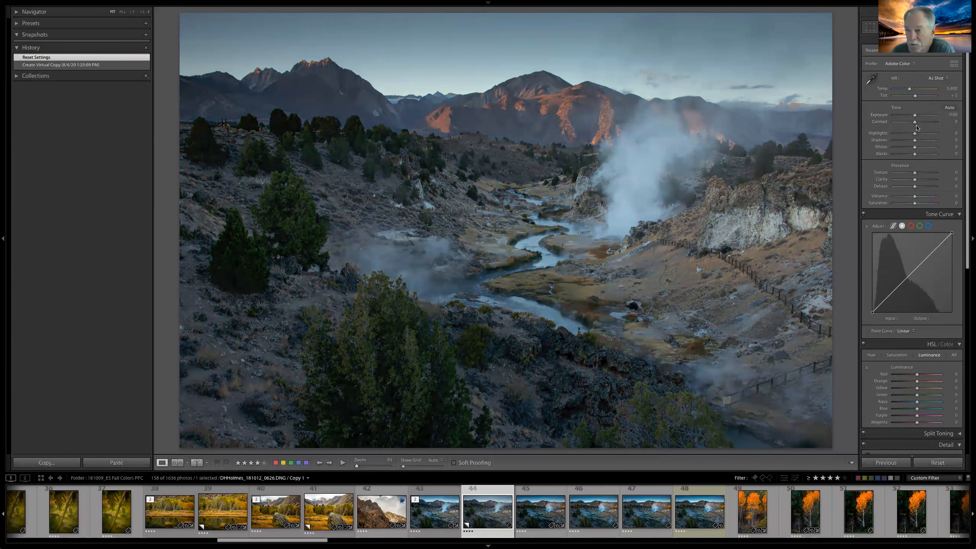
{"action": "left_click_drag", "start_coordinate": [916, 134], "coordinate": [897, 133]}
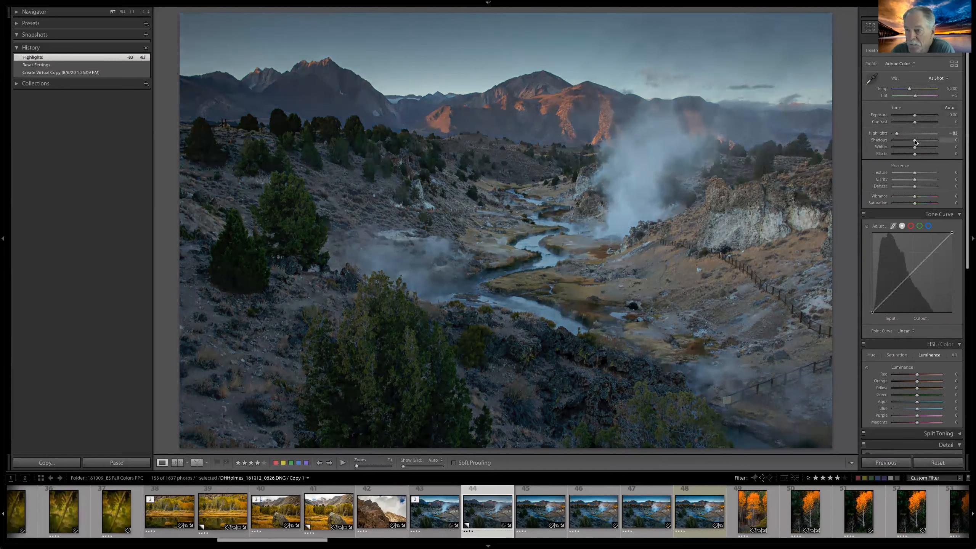
{"action": "left_click_drag", "start_coordinate": [917, 149], "coordinate": [920, 148]}
{"action": "left_click_drag", "start_coordinate": [908, 156], "coordinate": [917, 198]}
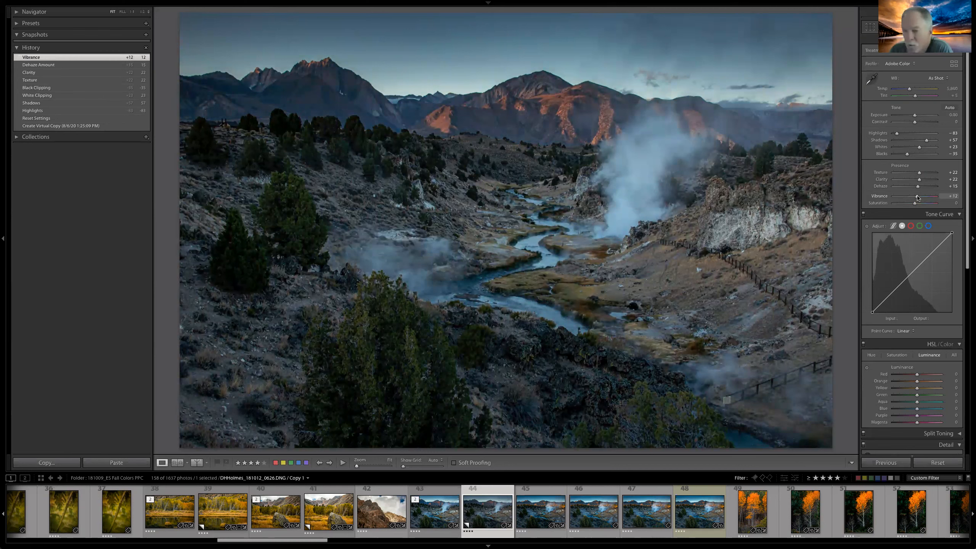
{"action": "left_click_drag", "start_coordinate": [916, 205], "coordinate": [918, 204]}
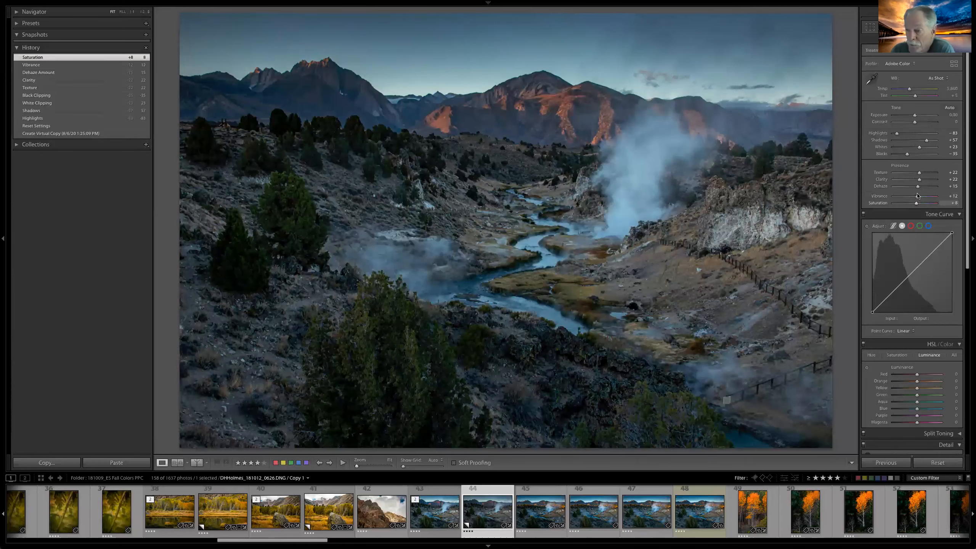
Step: Exaggerate Vibrance to +100 and Saturation to +96, and bring them back to +14 and +13
{"action": "left_click_drag", "start_coordinate": [917, 202], "coordinate": [941, 200]}
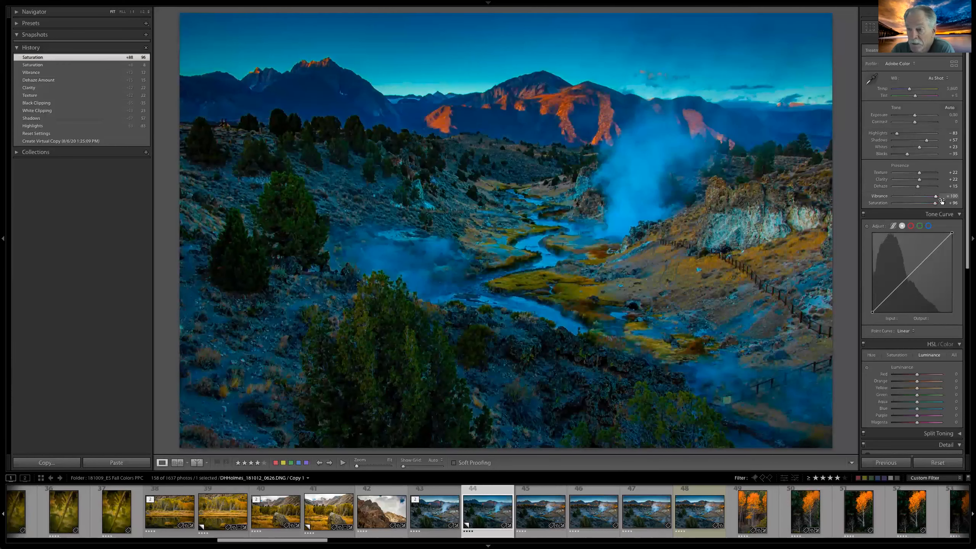
{"action": "double_click", "coordinate": [935, 197]}
{"action": "double_click", "coordinate": [934, 203]}
{"action": "left_click_drag", "start_coordinate": [915, 204], "coordinate": [917, 204]}
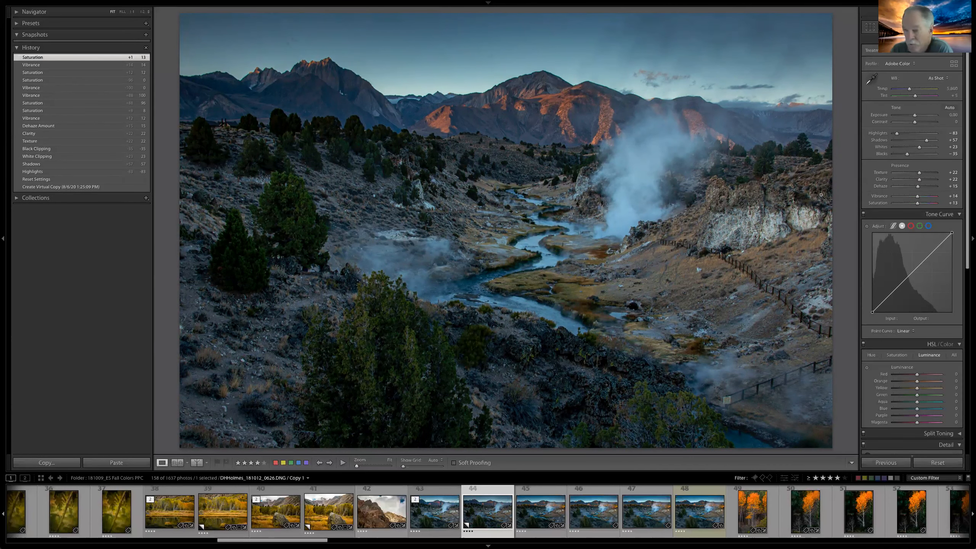
Step: Apply the Strong Contrast point curve to the creek photo's virtual copy
{"action": "scroll", "coordinate": [909, 239], "scroll_direction": "down", "scroll_amount": 1}
{"action": "scroll", "coordinate": [913, 271], "scroll_direction": "down", "scroll_amount": 3}
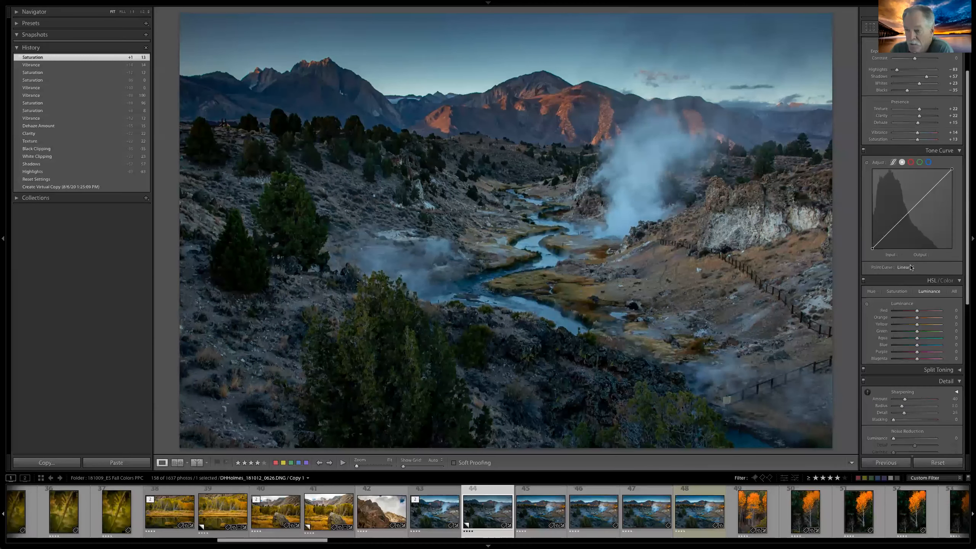
{"action": "left_click", "coordinate": [913, 268]}
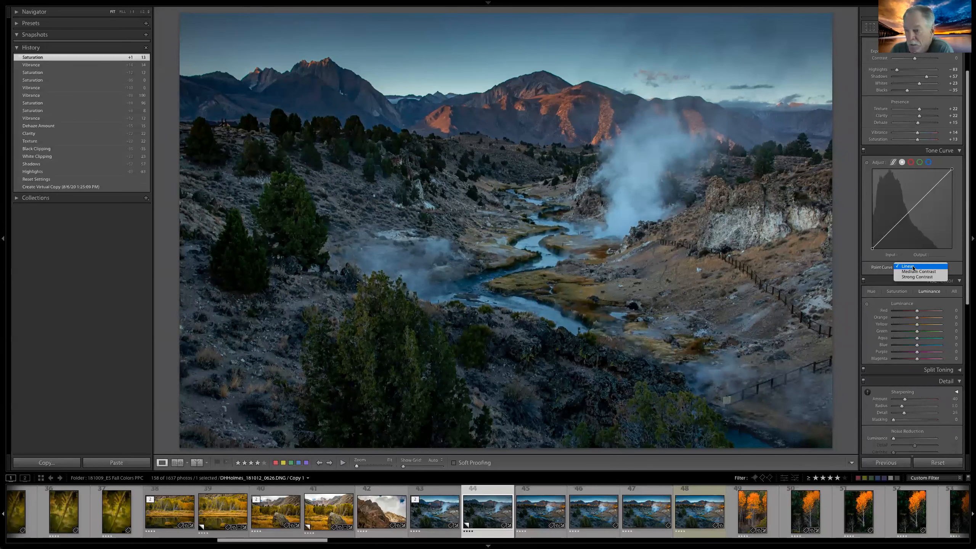
{"action": "left_click", "coordinate": [915, 277]}
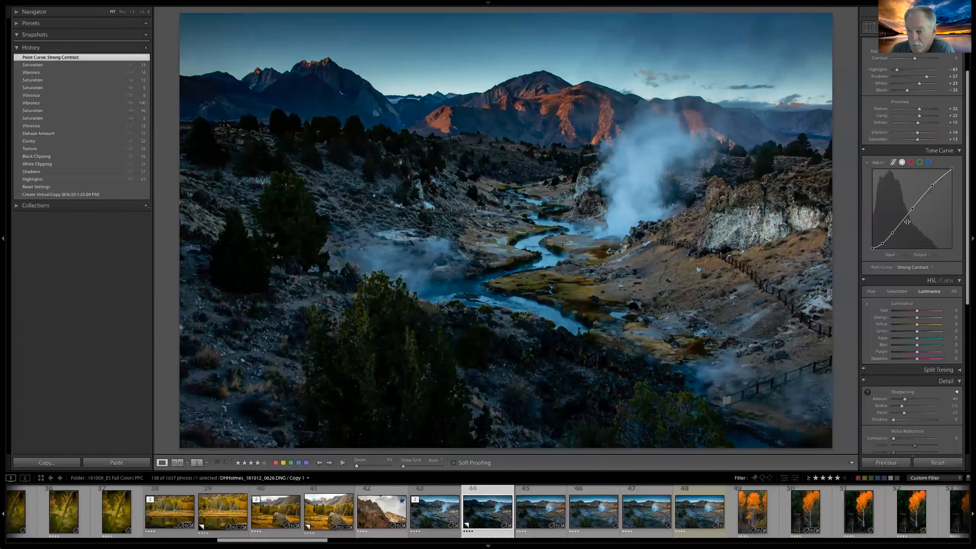
Step: Raise the creek copy's Shadows to +100 to open up the dark areas
{"action": "scroll", "coordinate": [910, 225], "scroll_direction": "up", "scroll_amount": 3}
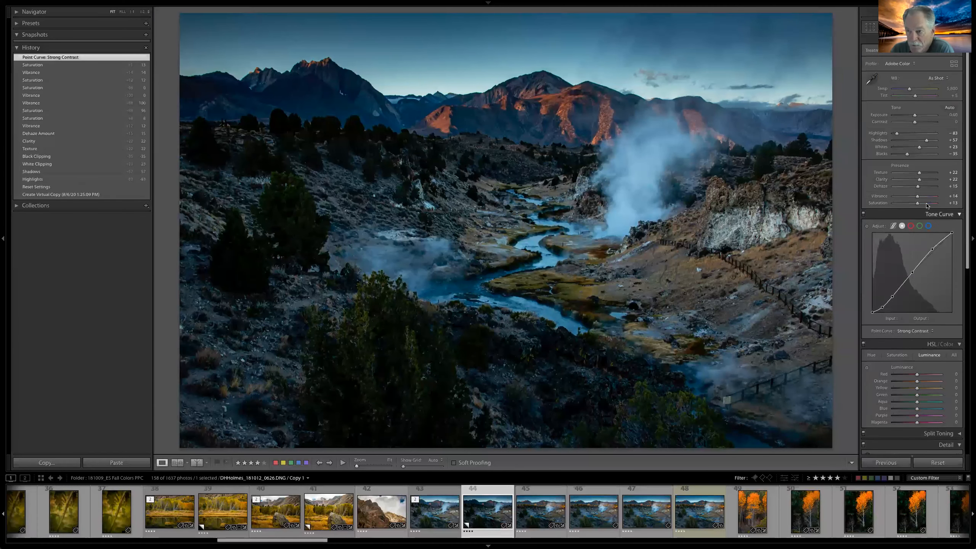
{"action": "left_click_drag", "start_coordinate": [934, 142], "coordinate": [952, 144]}
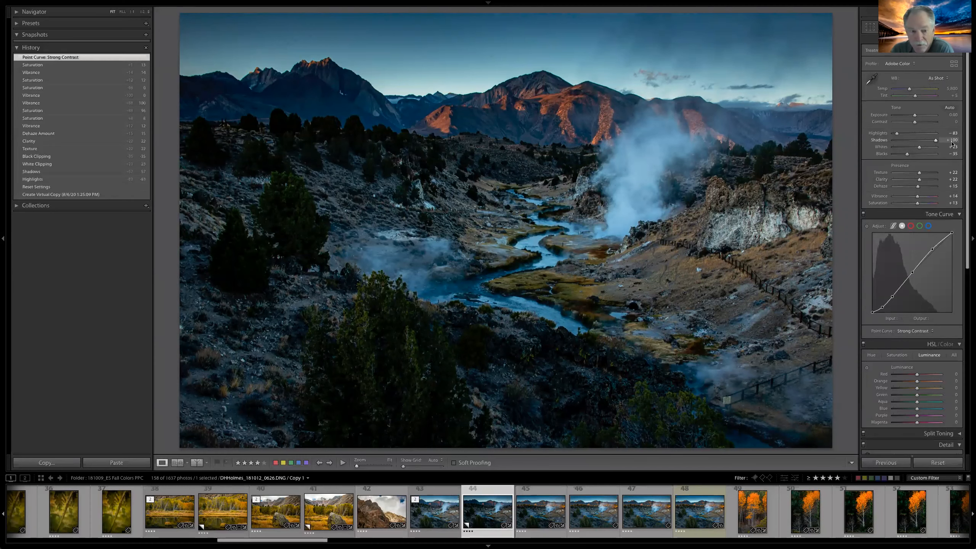
{"action": "left_click_drag", "start_coordinate": [892, 144], "coordinate": [945, 145]}
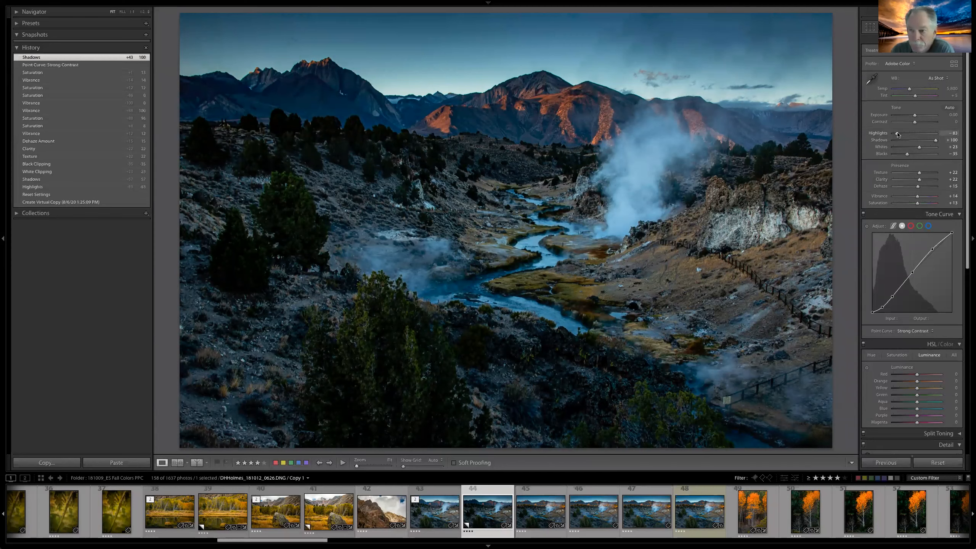
Step: Set the creek copy's Highlights to -100 and Blacks to -22
{"action": "left_click_drag", "start_coordinate": [892, 133], "coordinate": [909, 155]}
{"action": "scroll", "coordinate": [925, 176], "scroll_direction": "down", "scroll_amount": 1}
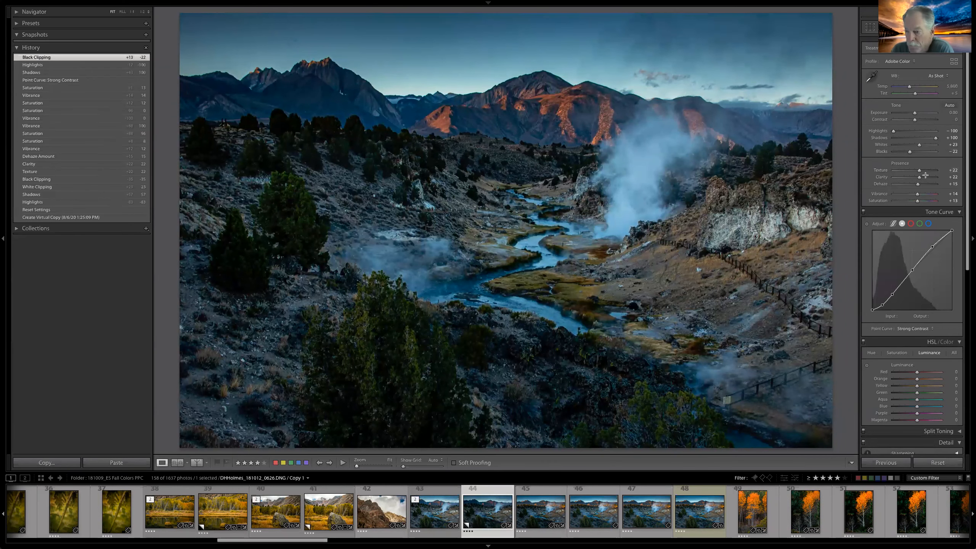
Step: Adjust luminance directly on areas of the creek photo, setting Orange -17, Yellow +19, Green +64 and Blue -19
{"action": "scroll", "coordinate": [925, 176], "scroll_direction": "down", "scroll_amount": 6}
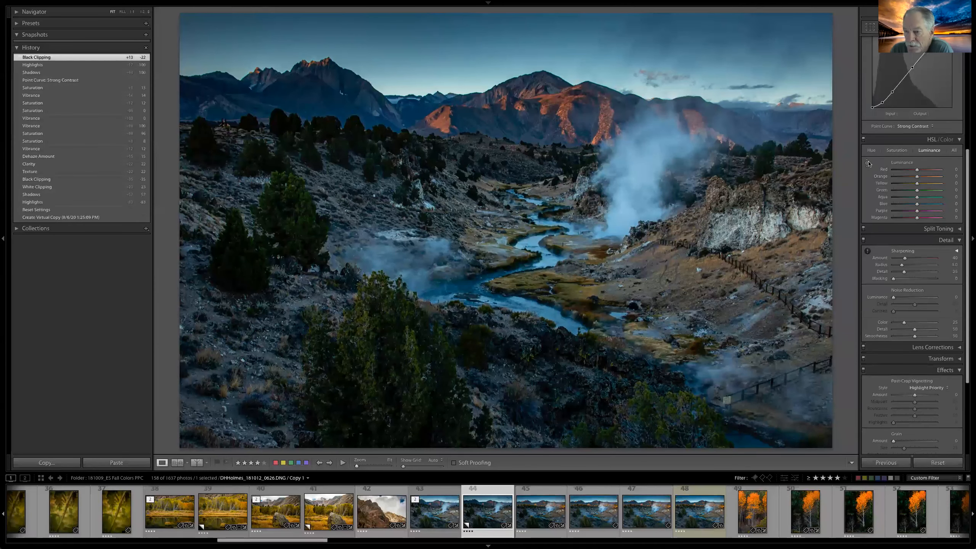
{"action": "left_click", "coordinate": [867, 163]}
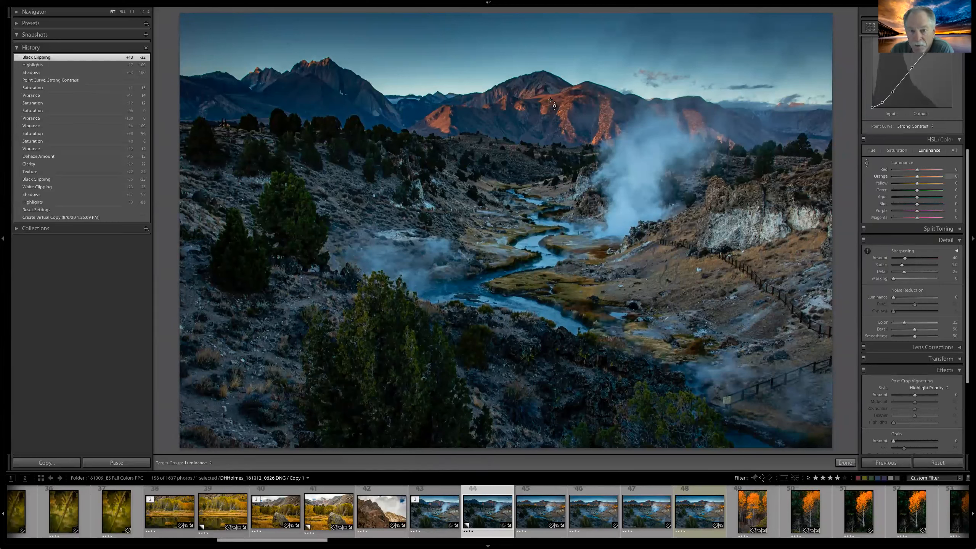
{"action": "left_click_drag", "start_coordinate": [555, 101], "coordinate": [558, 102]}
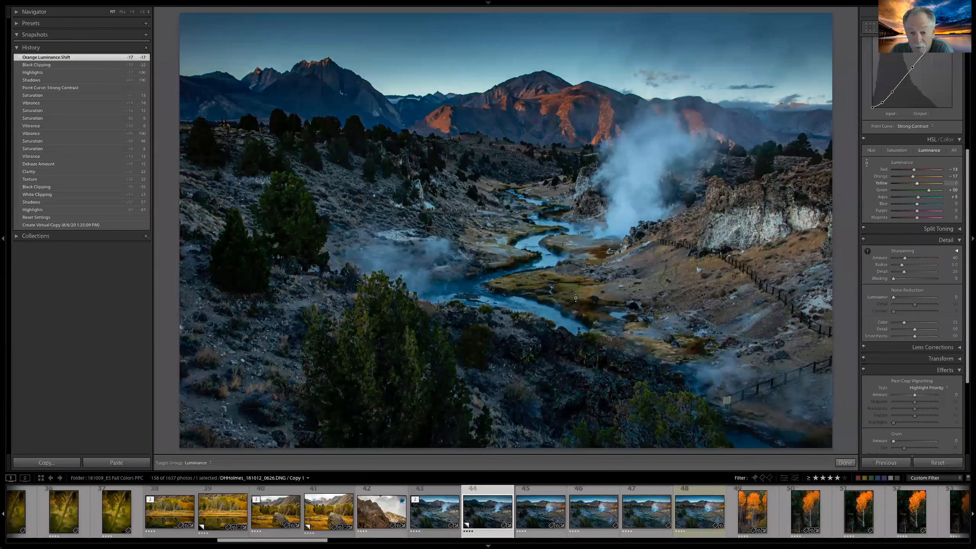
{"action": "left_click_drag", "start_coordinate": [573, 289], "coordinate": [574, 285]}
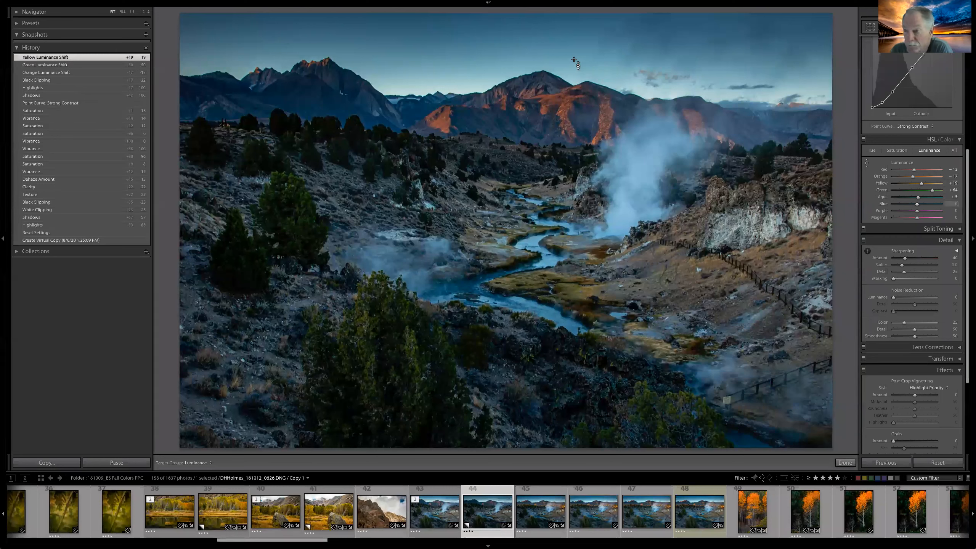
{"action": "left_click_drag", "start_coordinate": [573, 59], "coordinate": [574, 61]}
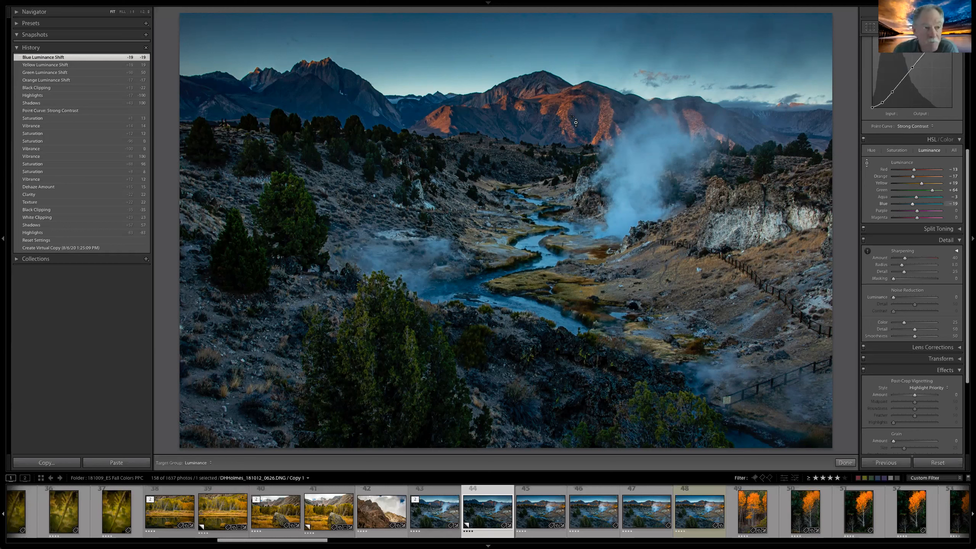
{"action": "key", "text": "Escape"}
Step: Reduce the creek copy's Sharpening Amount to 0
{"action": "left_click_drag", "start_coordinate": [902, 261], "coordinate": [888, 262]}
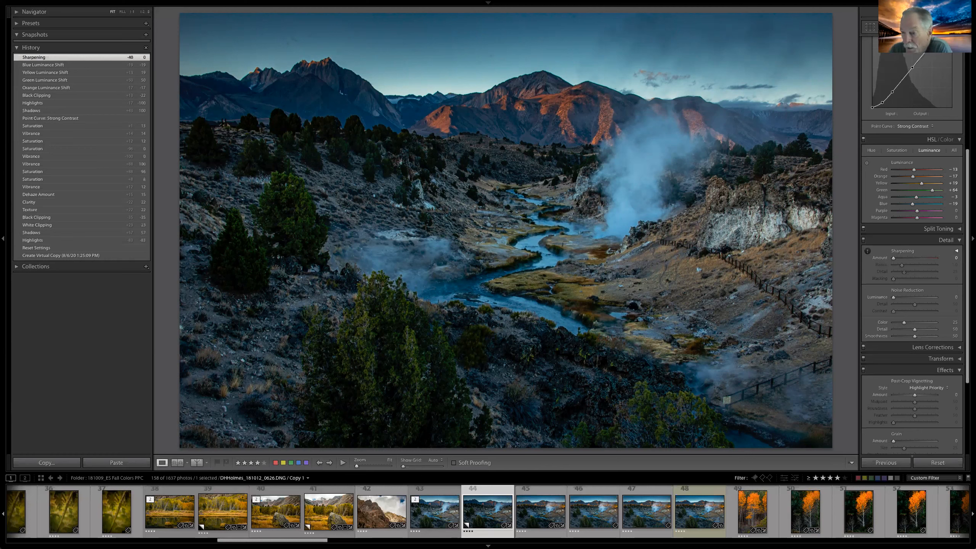
Step: Adjust saturation directly on the grass, sky and trees, setting Yellow +21, Green +40, Aqua +3 and Blue +6
{"action": "left_click", "coordinate": [897, 151]}
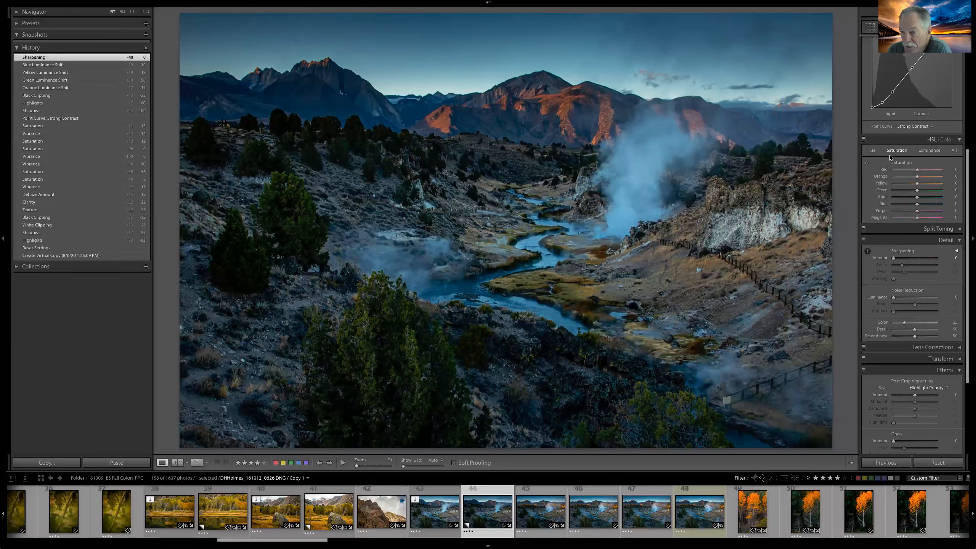
{"action": "left_click", "coordinate": [867, 165]}
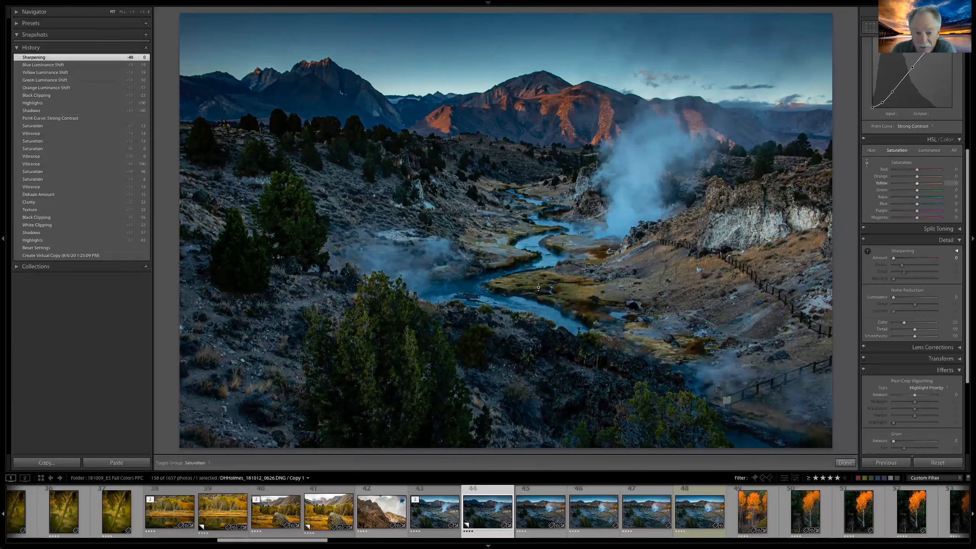
{"action": "left_click_drag", "start_coordinate": [526, 281], "coordinate": [525, 281]}
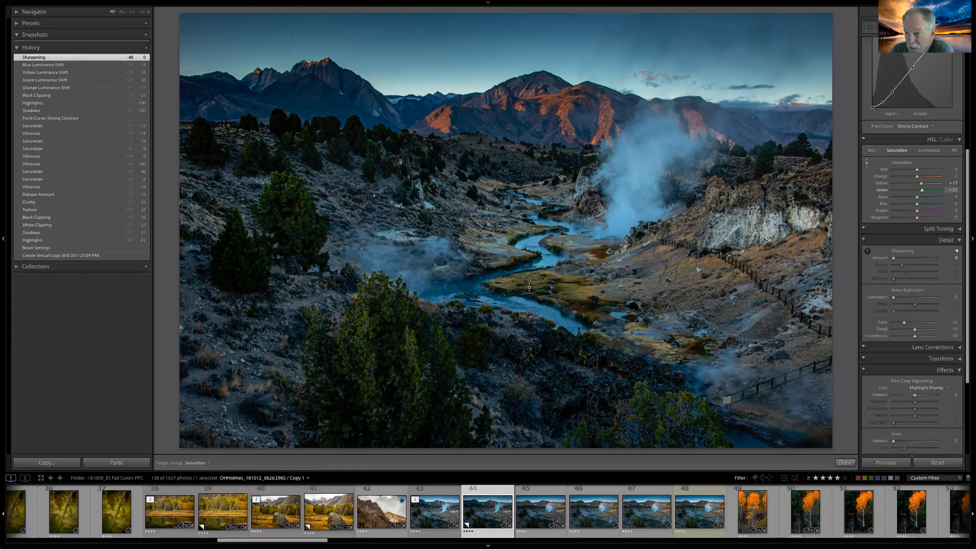
{"action": "left_click_drag", "start_coordinate": [525, 282], "coordinate": [525, 281]}
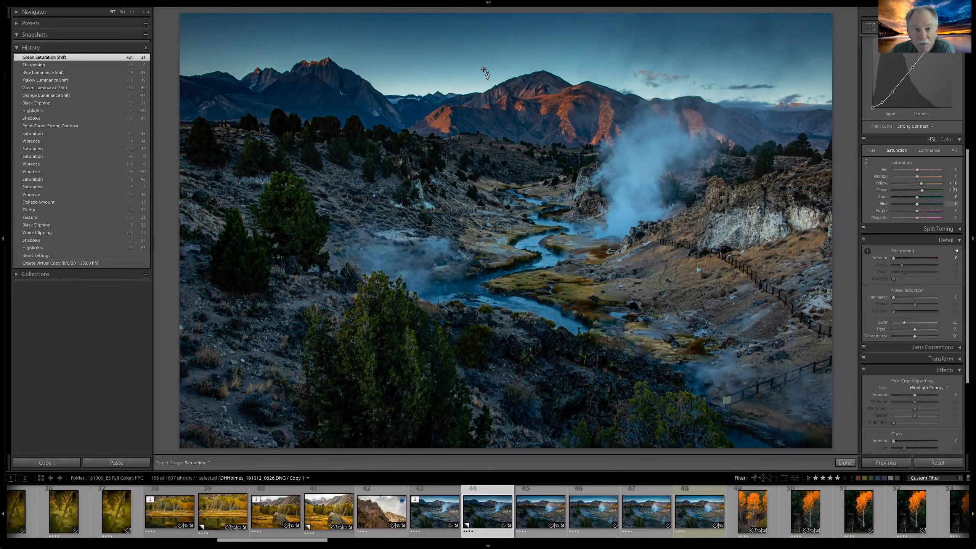
{"action": "left_click_drag", "start_coordinate": [486, 73], "coordinate": [484, 72]}
{"action": "left_click_drag", "start_coordinate": [455, 169], "coordinate": [455, 169]}
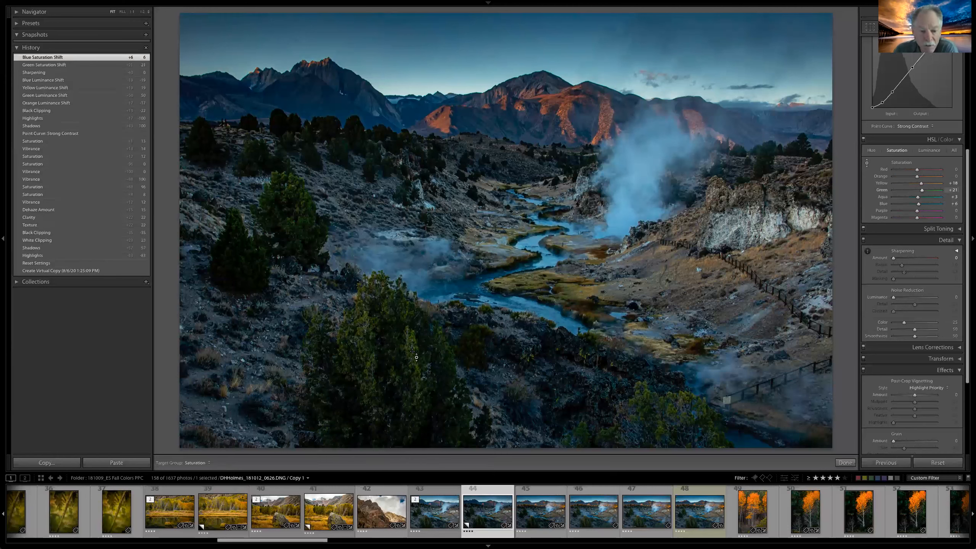
{"action": "left_click_drag", "start_coordinate": [416, 357], "coordinate": [416, 355]}
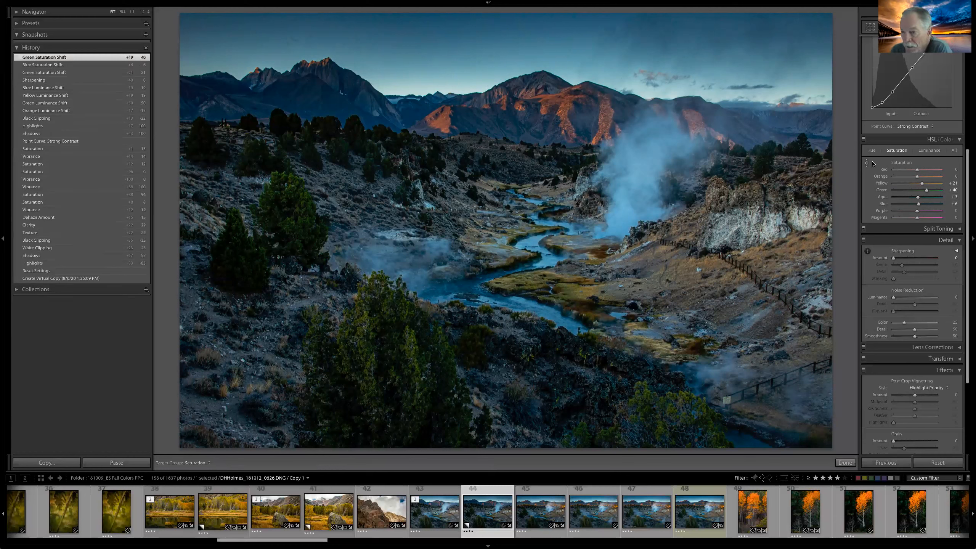
Step: Toggle the HSL adjustments off and on repeatedly to compare the creek photo before and after, leaving them enabled
{"action": "left_click", "coordinate": [862, 140]}
{"action": "left_click", "coordinate": [862, 140]}
{"action": "left_click", "coordinate": [862, 141]}
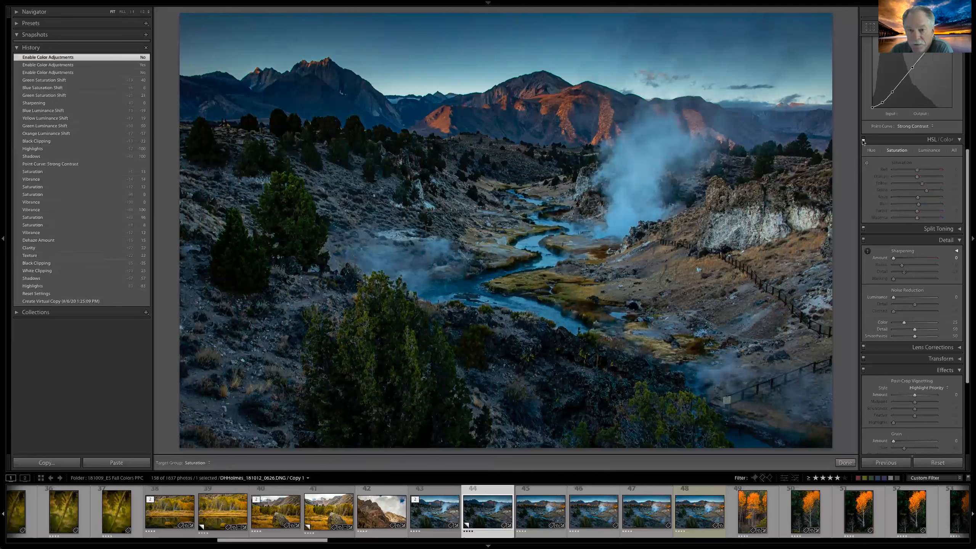
{"action": "left_click", "coordinate": [862, 141]}
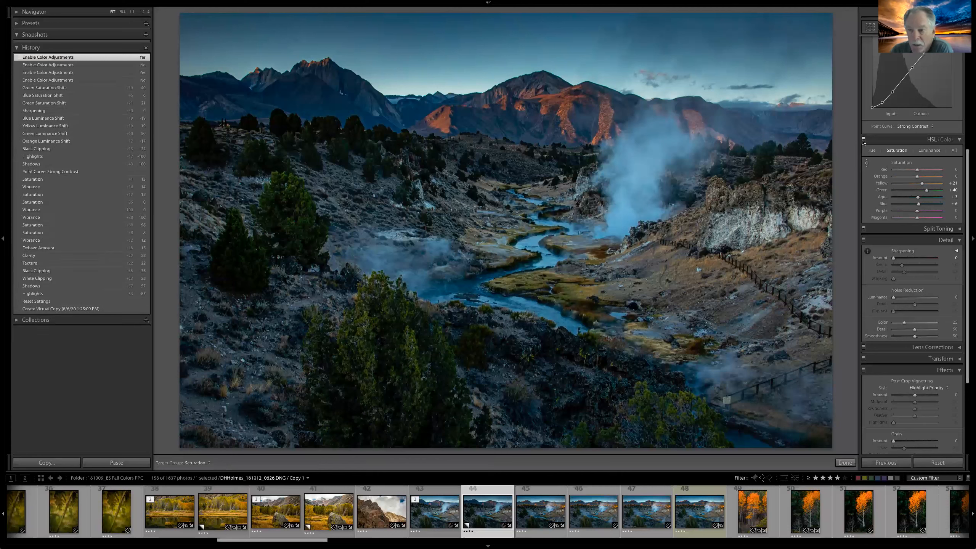
{"action": "left_click", "coordinate": [862, 141]}
{"action": "left_click", "coordinate": [863, 140]}
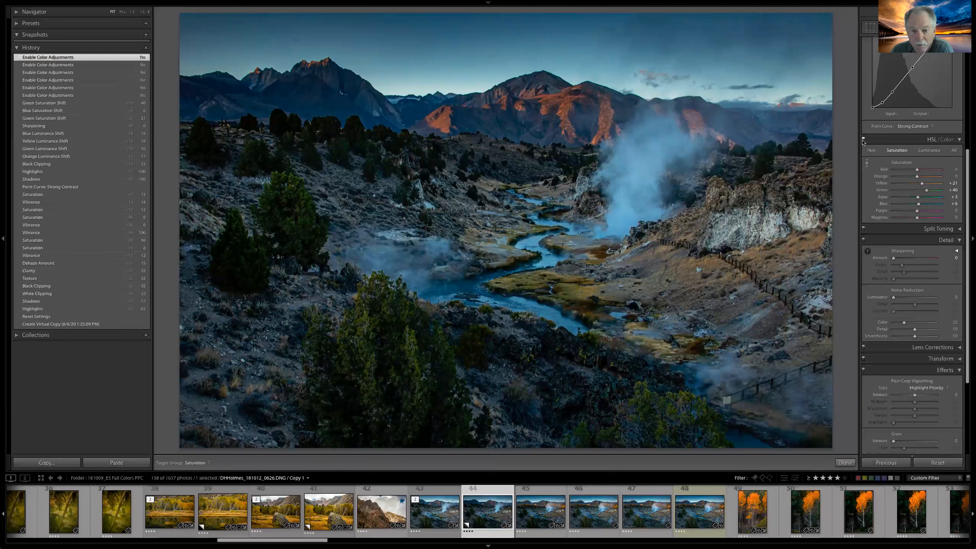
{"action": "left_click", "coordinate": [862, 141]}
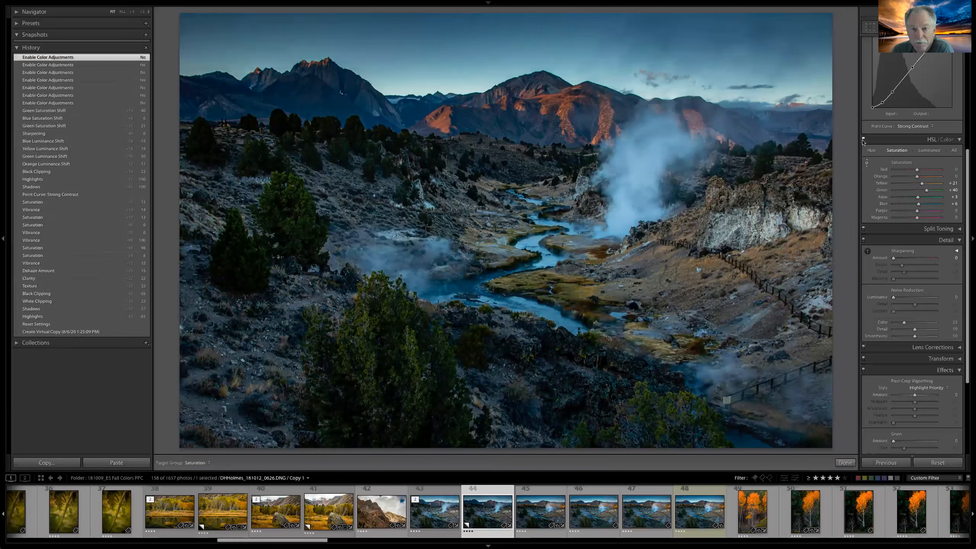
{"action": "left_click", "coordinate": [862, 140]}
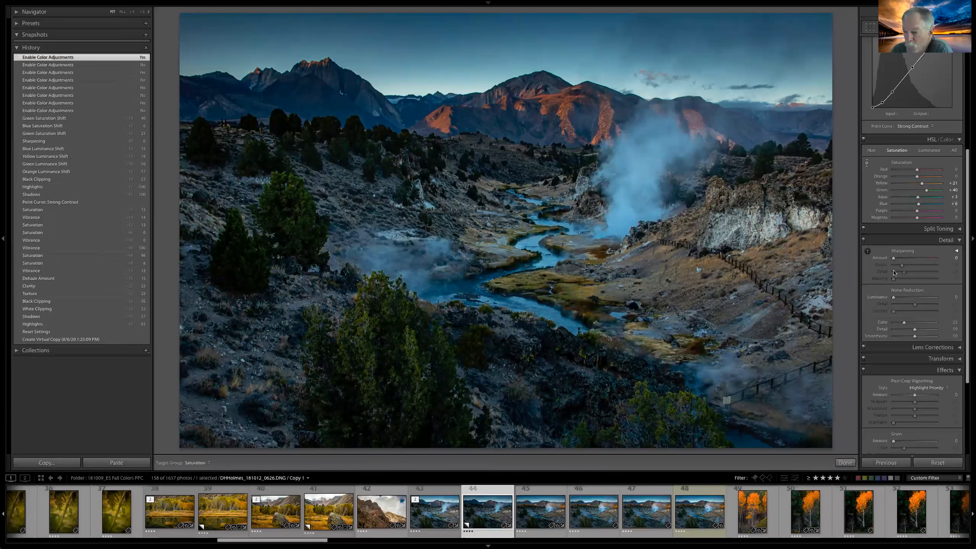
{"action": "scroll", "coordinate": [924, 268], "scroll_direction": "down", "scroll_amount": 2}
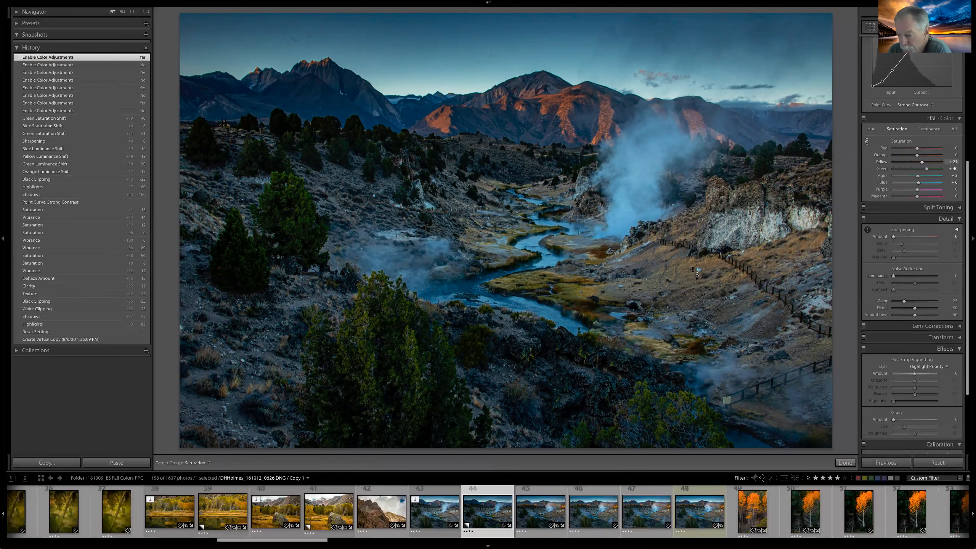
{"action": "scroll", "coordinate": [923, 287], "scroll_direction": "down", "scroll_amount": 2}
{"action": "scroll", "coordinate": [923, 288], "scroll_direction": "down", "scroll_amount": 4}
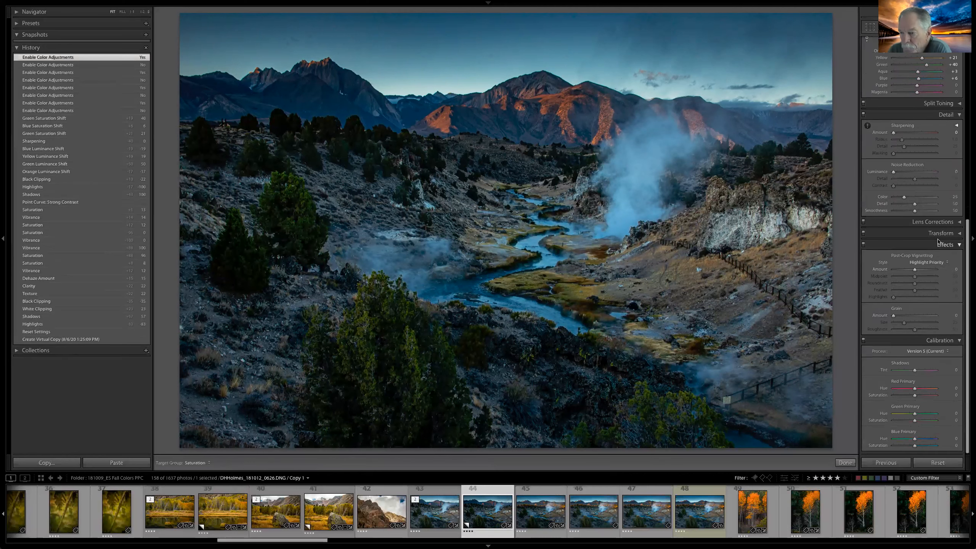
{"action": "scroll", "coordinate": [941, 122], "scroll_direction": "up", "scroll_amount": 10}
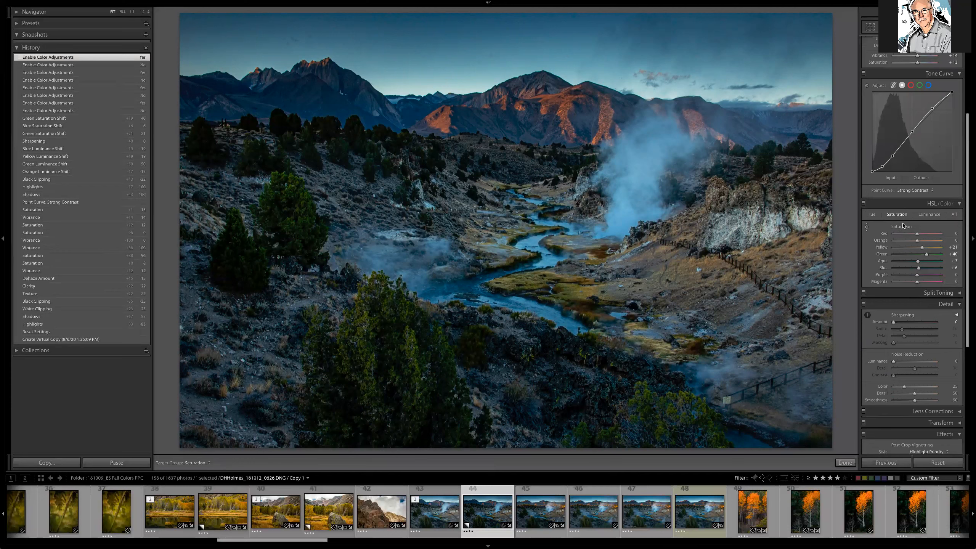
{"action": "left_click", "coordinate": [871, 215]}
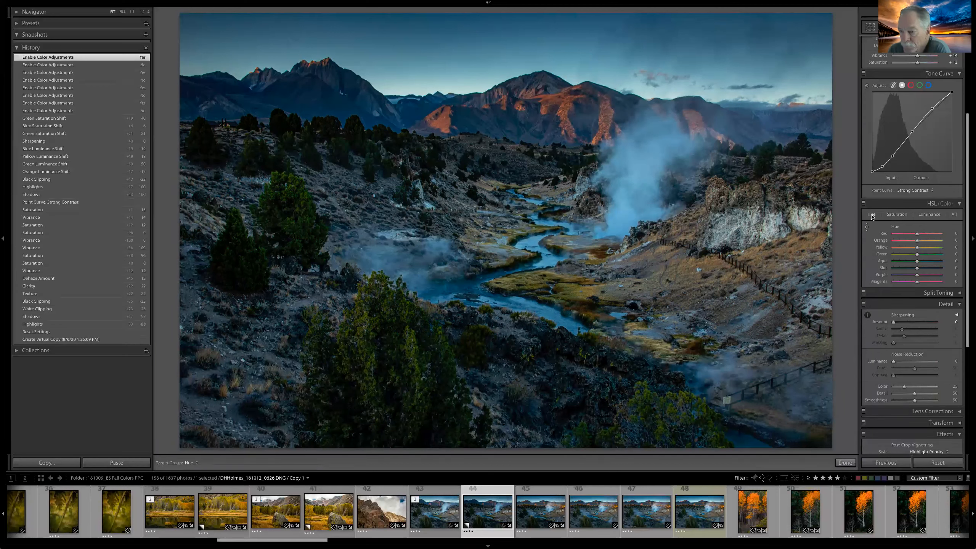
{"action": "left_click", "coordinate": [896, 214]}
Step: Try red, yellow, green and blue Split Toning tints in the highlights, and settle on Hue 3 with Saturation 43
{"action": "scroll", "coordinate": [915, 274], "scroll_direction": "down", "scroll_amount": 1}
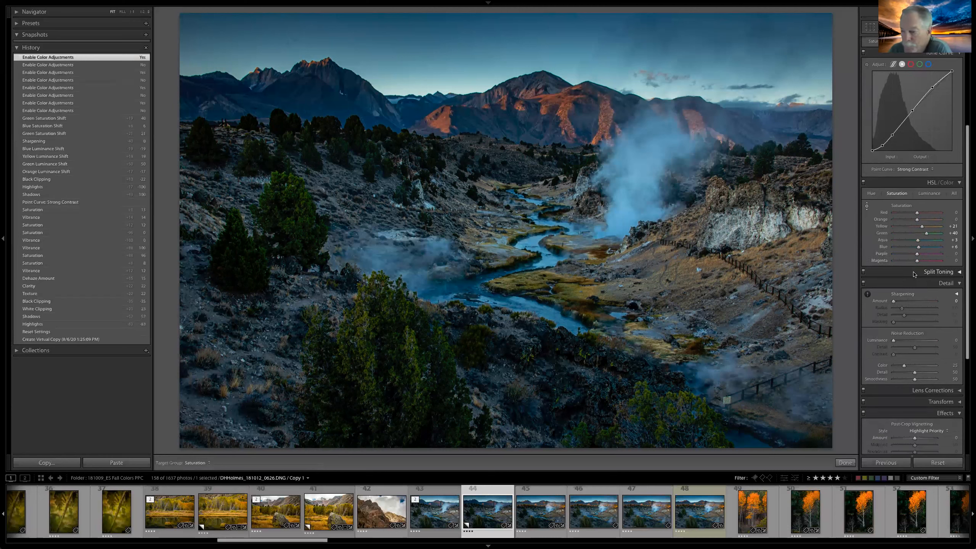
{"action": "left_click", "coordinate": [960, 272]}
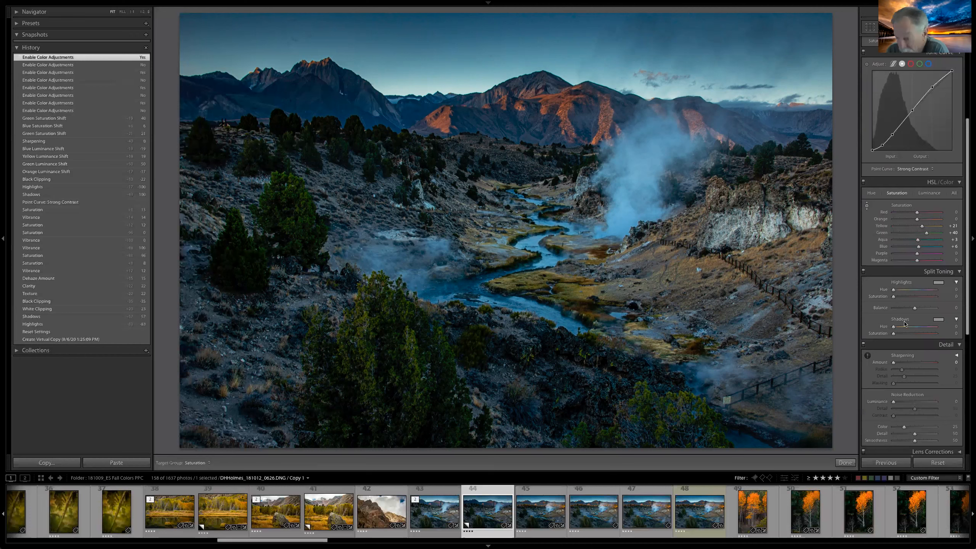
{"action": "left_click", "coordinate": [939, 282]}
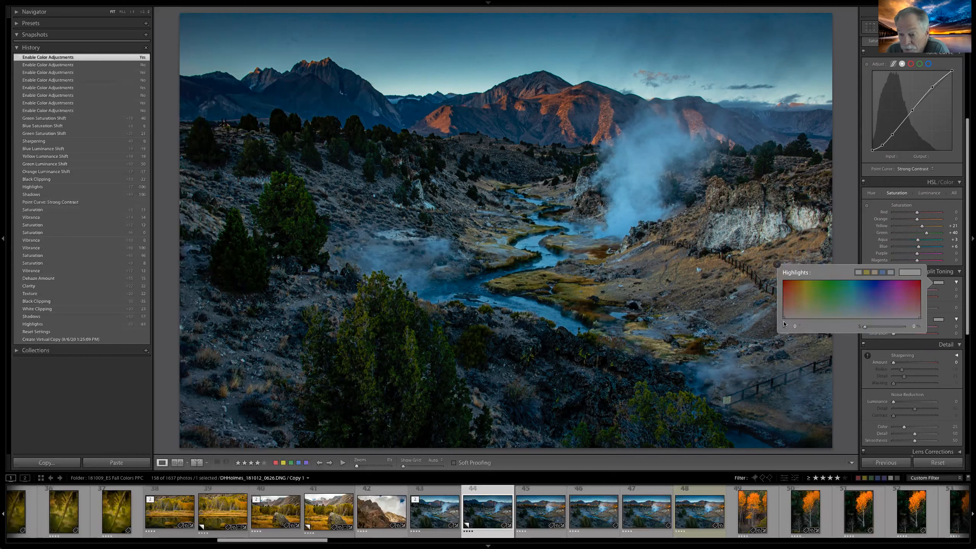
{"action": "left_click", "coordinate": [783, 299]}
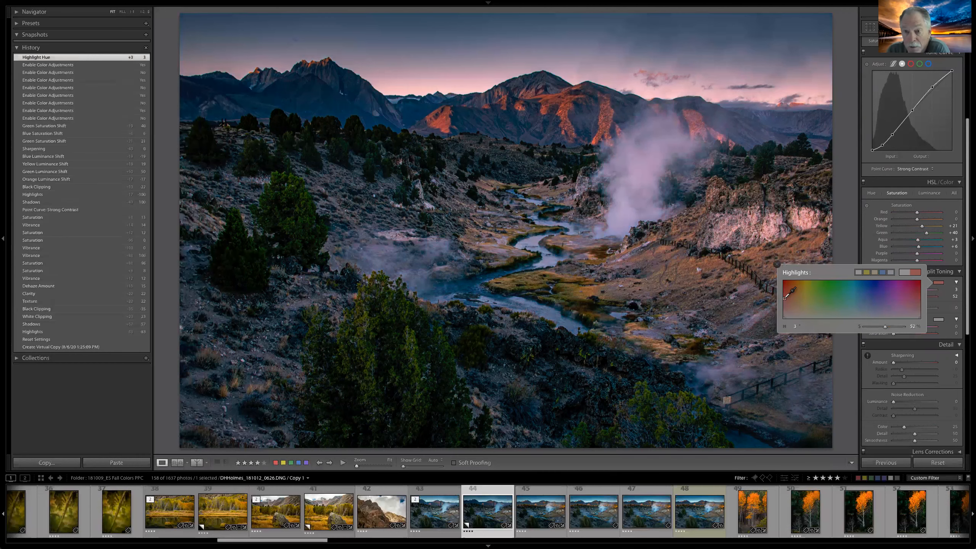
{"action": "left_click_drag", "start_coordinate": [785, 298], "coordinate": [785, 287]}
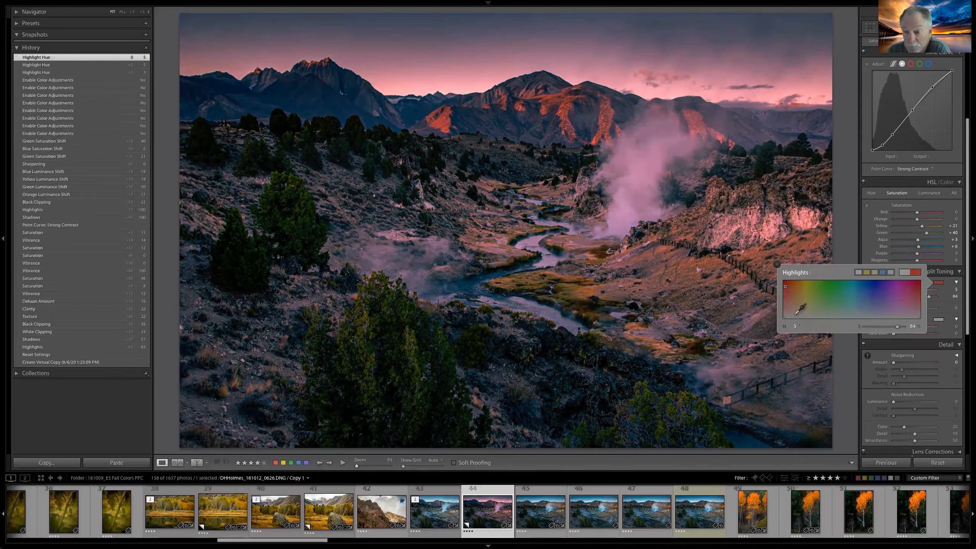
{"action": "left_click", "coordinate": [807, 286]}
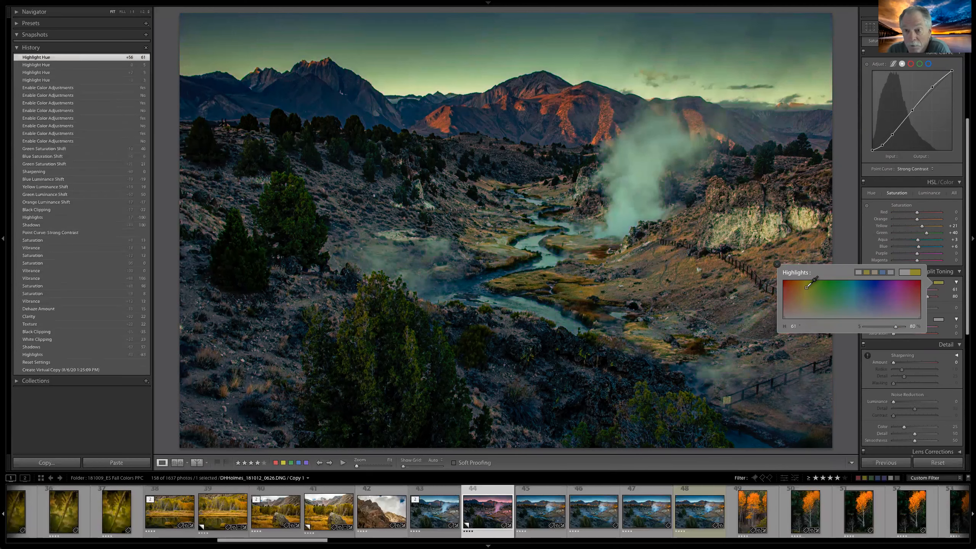
{"action": "left_click", "coordinate": [831, 288]}
{"action": "left_click", "coordinate": [879, 290]}
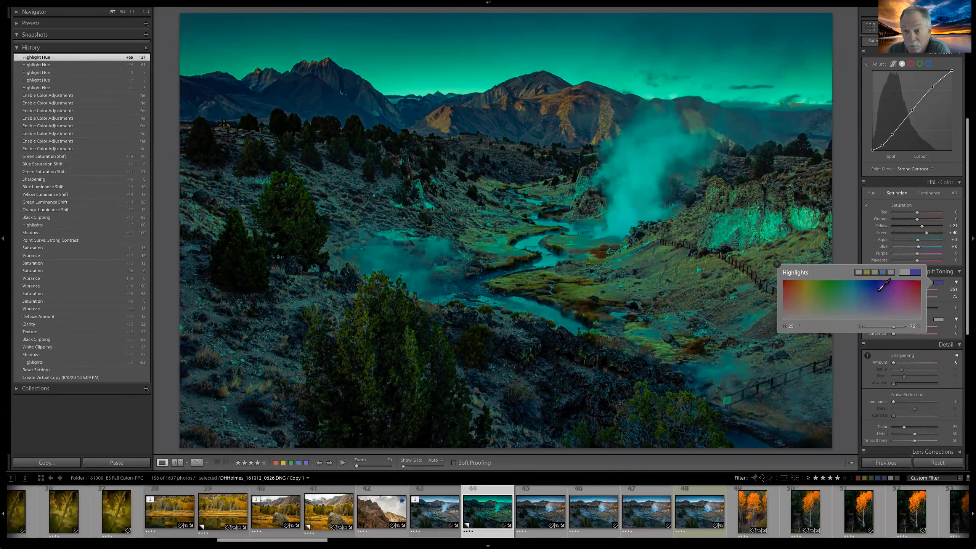
{"action": "left_click", "coordinate": [784, 301]}
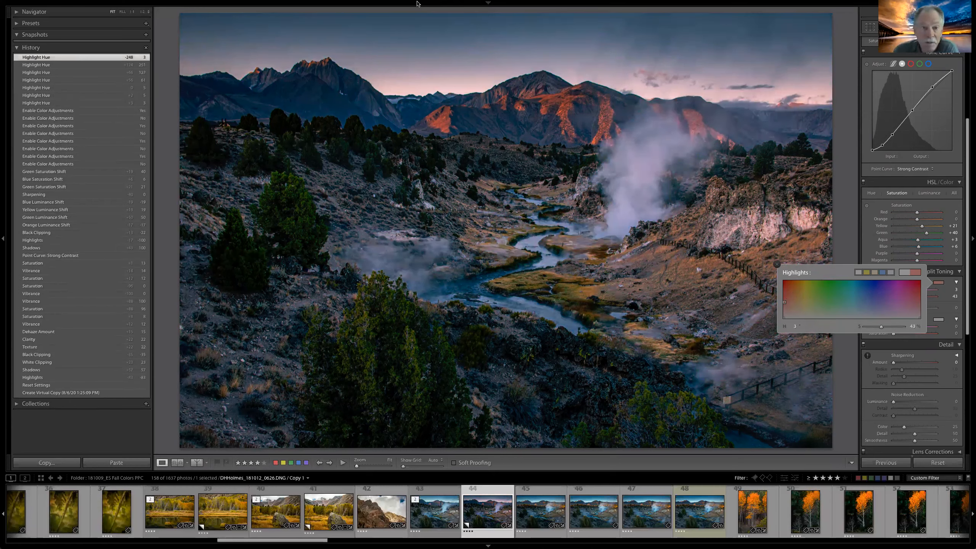
{"action": "left_click", "coordinate": [776, 264]}
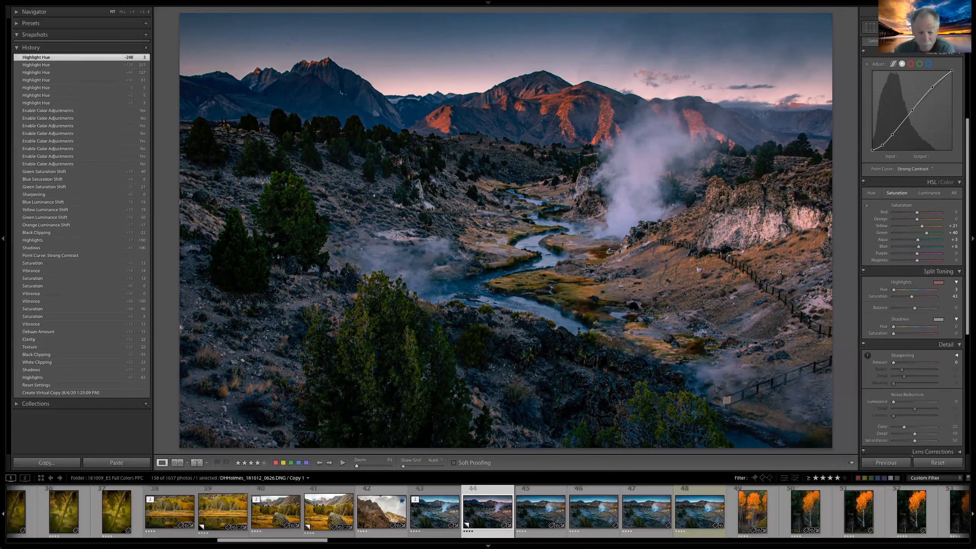
Step: Compare the edited creek virtual copy with the preceding version of the photo, switching back and forth twice
{"action": "key", "text": "Left"}
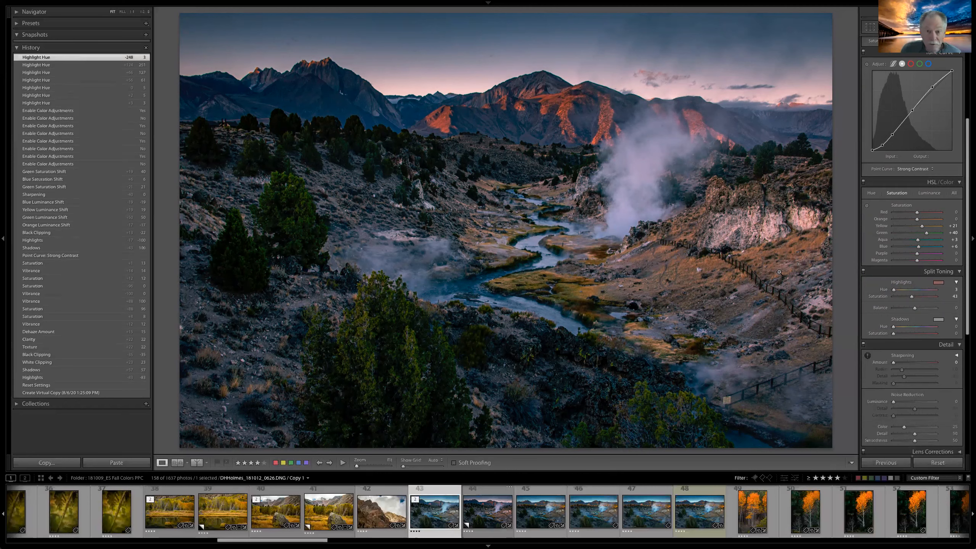
{"action": "key", "text": "Right"}
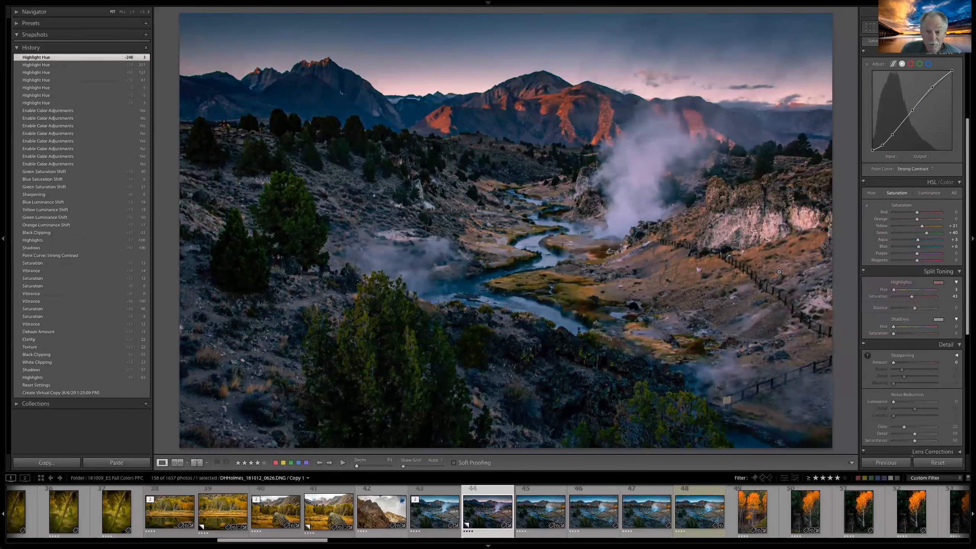
{"action": "key", "text": "Left"}
{"action": "key", "text": "Right"}
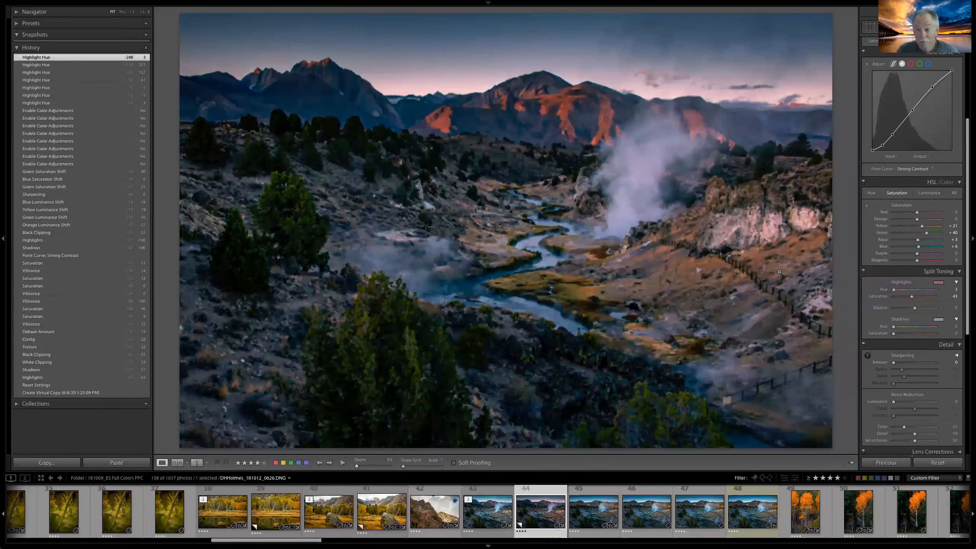
Step: Try blue, magenta, purple, pink and green Split Toning tints in the shadows of the creek photo
{"action": "left_click", "coordinate": [937, 319]}
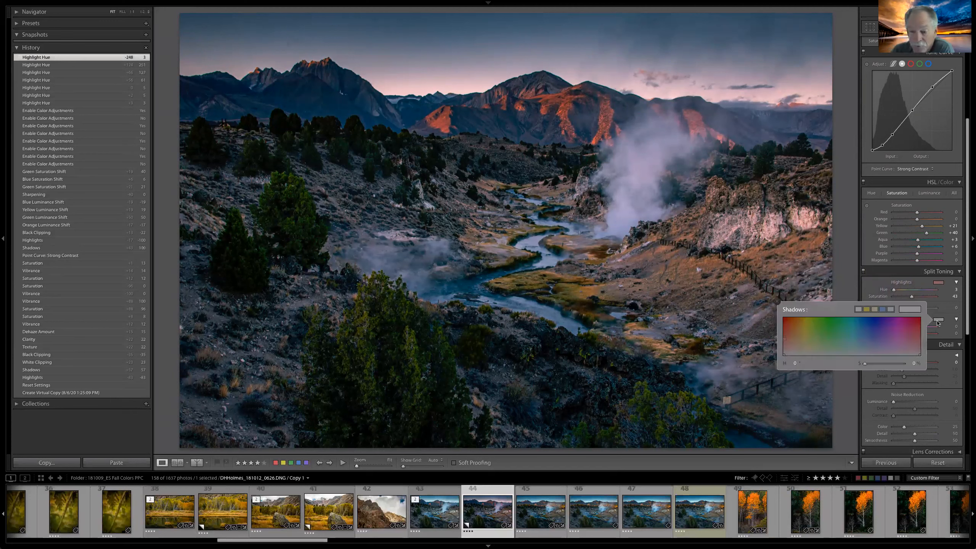
{"action": "left_click", "coordinate": [879, 344]}
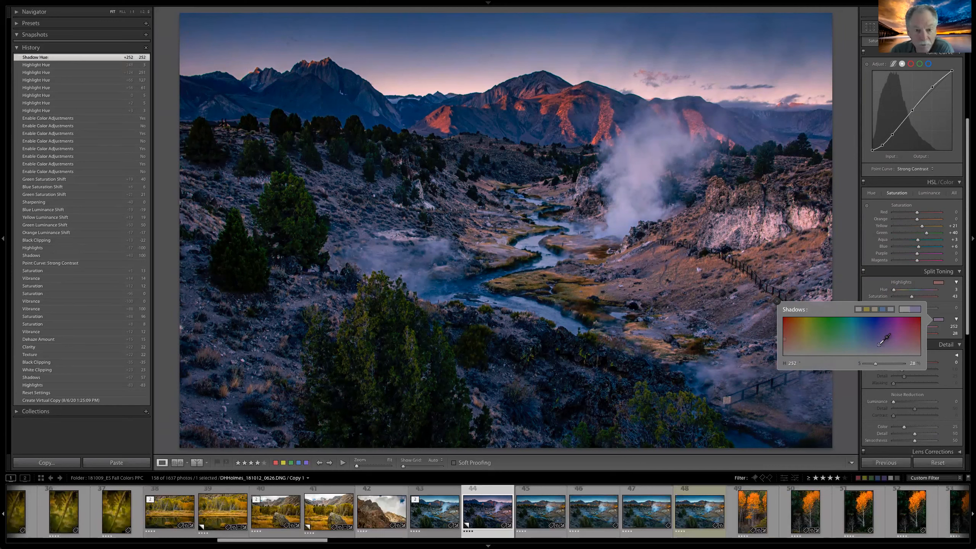
{"action": "left_click", "coordinate": [915, 341]}
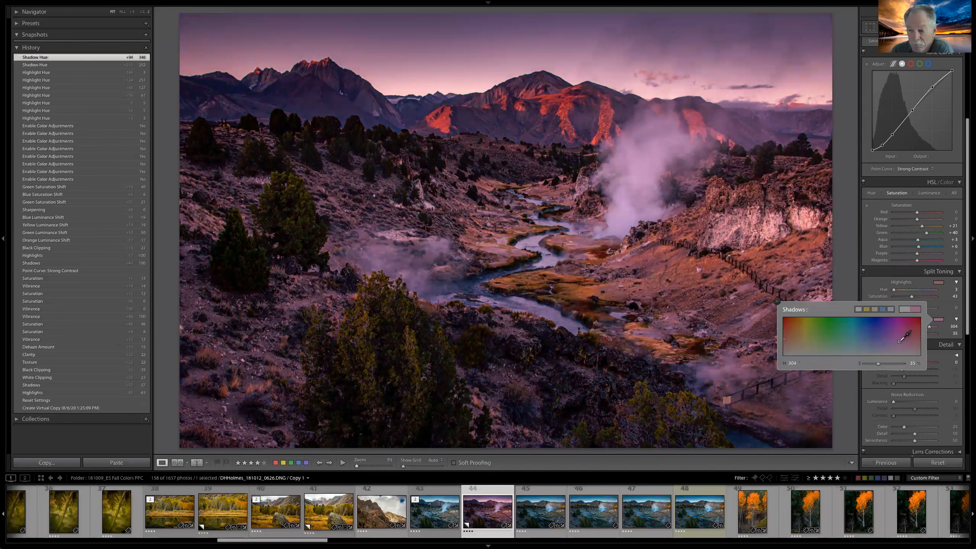
{"action": "left_click", "coordinate": [898, 341]}
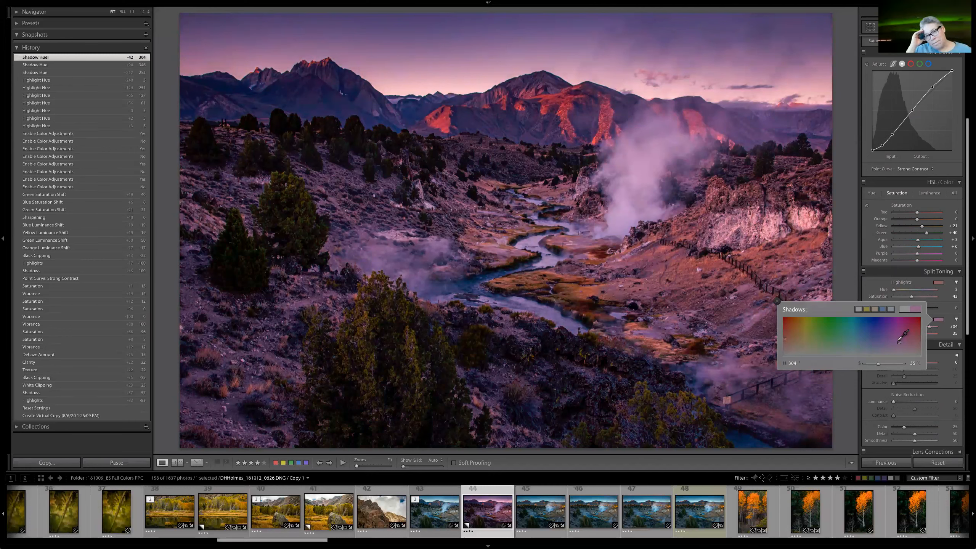
{"action": "left_click", "coordinate": [910, 326]}
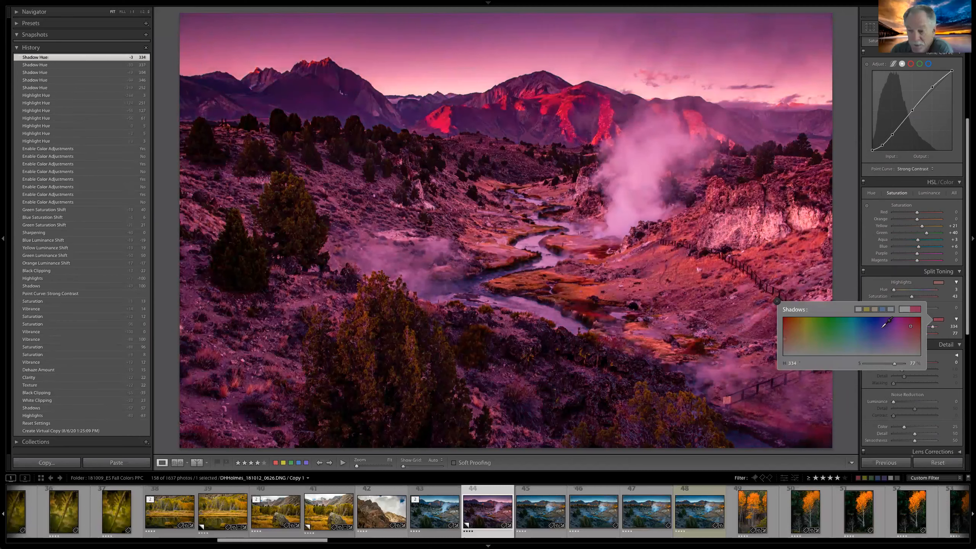
{"action": "left_click", "coordinate": [881, 329]}
{"action": "left_click", "coordinate": [851, 328]}
{"action": "left_click", "coordinate": [817, 328]}
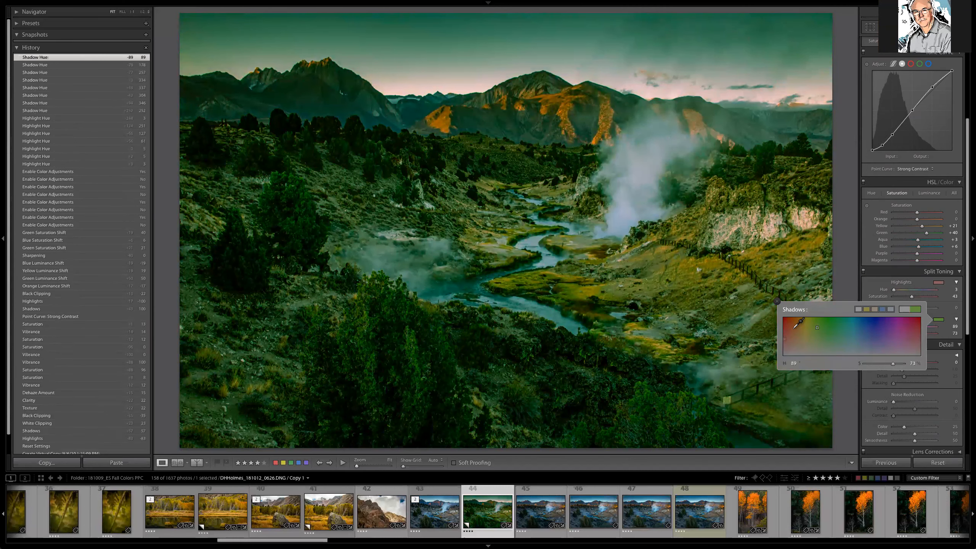
Step: Settle on a subtle red Split Toning tint in the shadows with Hue 2 and Saturation 17
{"action": "left_click_drag", "start_coordinate": [797, 334], "coordinate": [786, 346]}
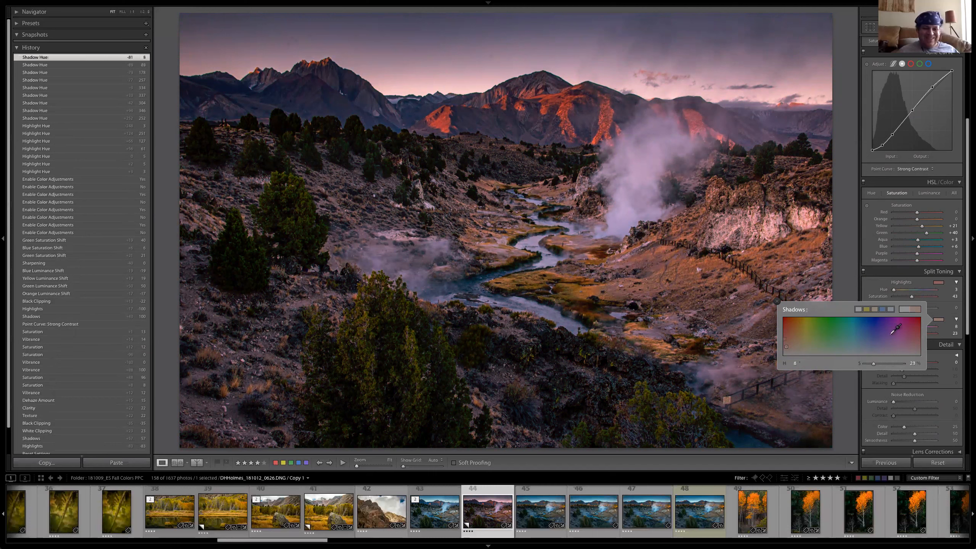
{"action": "left_click_drag", "start_coordinate": [786, 349], "coordinate": [784, 355]}
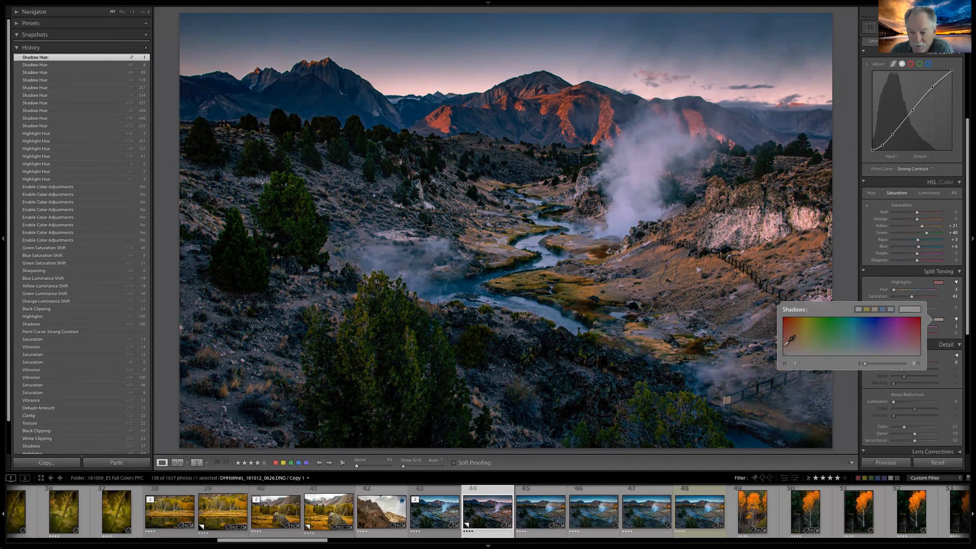
{"action": "left_click", "coordinate": [784, 345]}
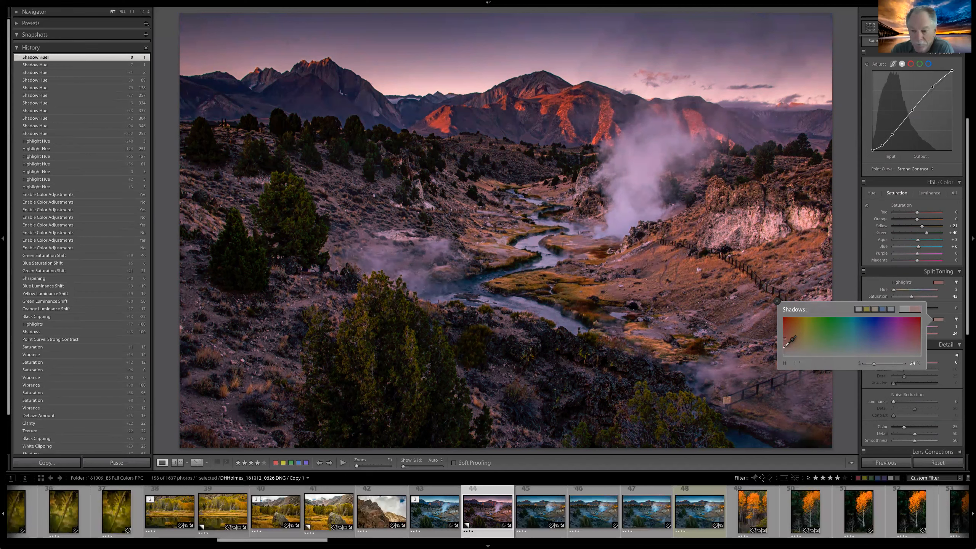
{"action": "left_click", "coordinate": [784, 349]}
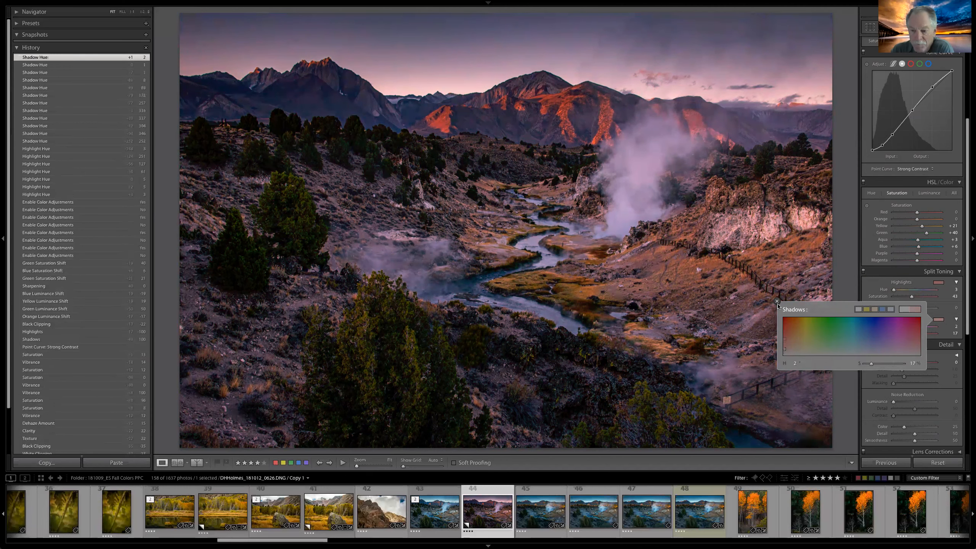
{"action": "left_click", "coordinate": [777, 302]}
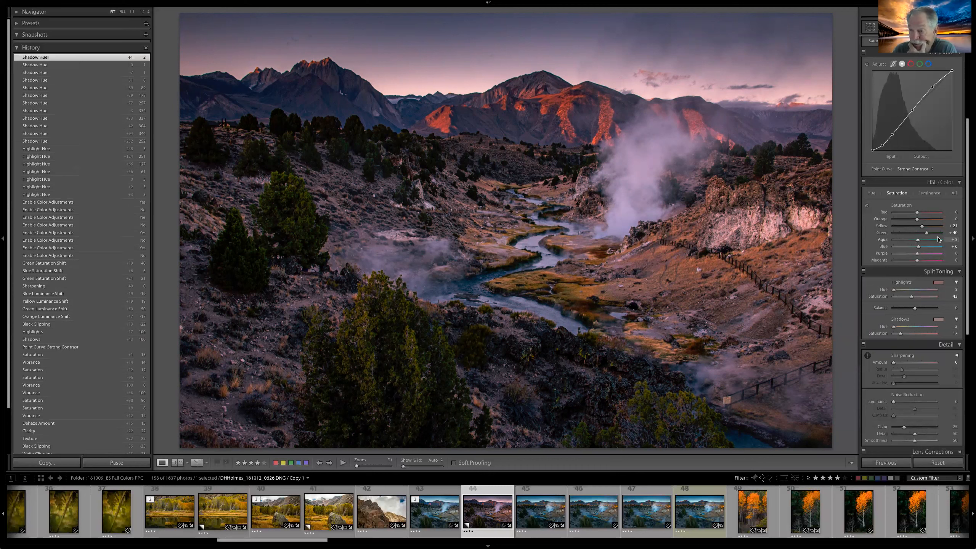
Step: Turn on chromatic aberration removal and lens profile corrections for the creek photo
{"action": "scroll", "coordinate": [938, 239], "scroll_direction": "down", "scroll_amount": 3}
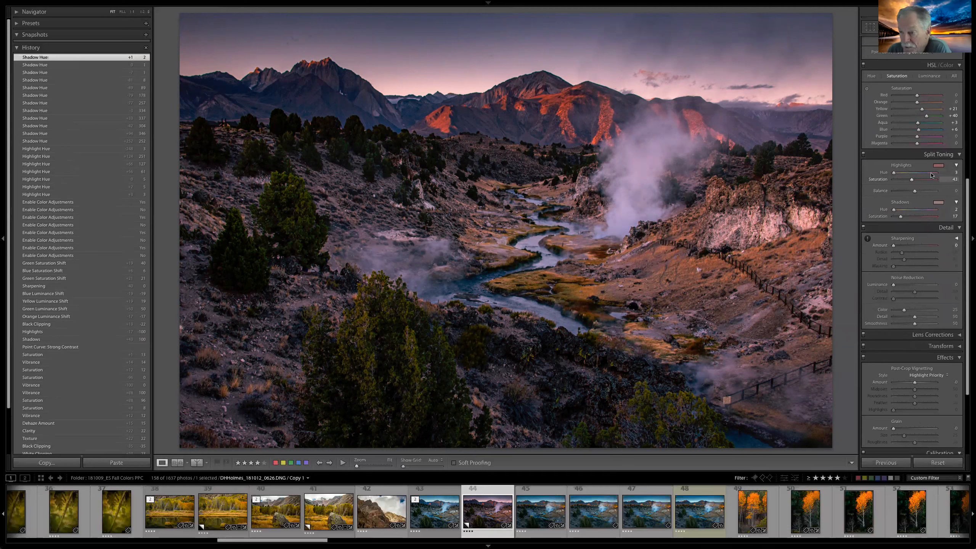
{"action": "scroll", "coordinate": [915, 194], "scroll_direction": "down", "scroll_amount": 1}
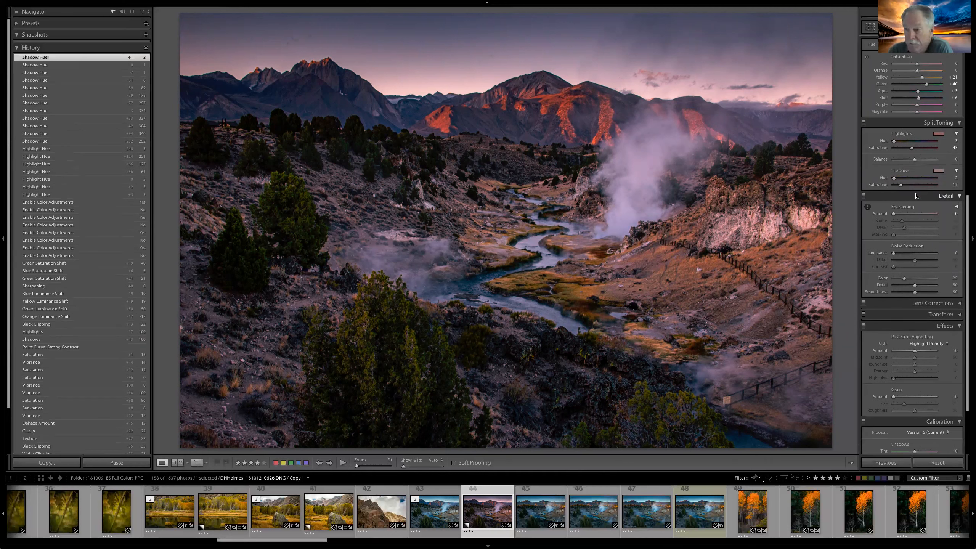
{"action": "scroll", "coordinate": [917, 196], "scroll_direction": "down", "scroll_amount": 2}
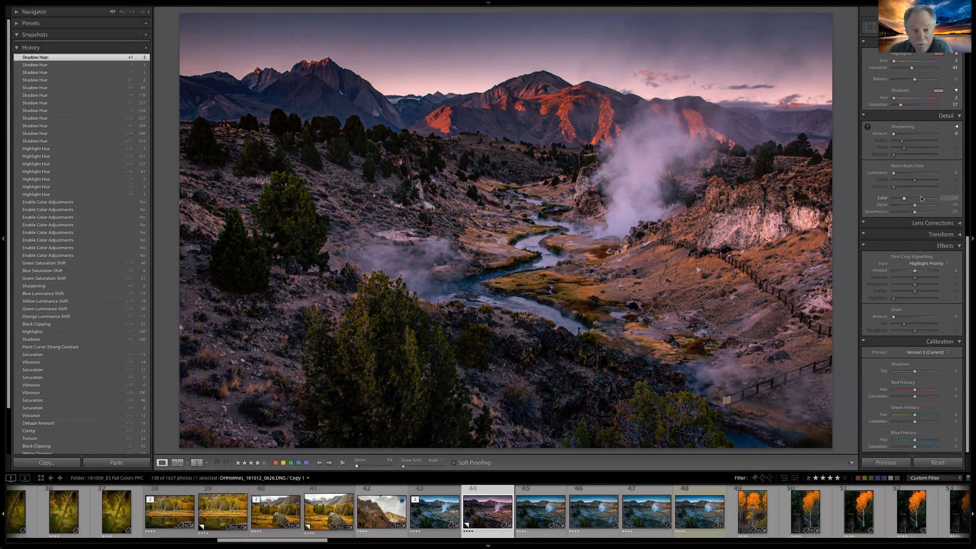
{"action": "scroll", "coordinate": [923, 198], "scroll_direction": "down", "scroll_amount": 1}
{"action": "left_click", "coordinate": [959, 223]}
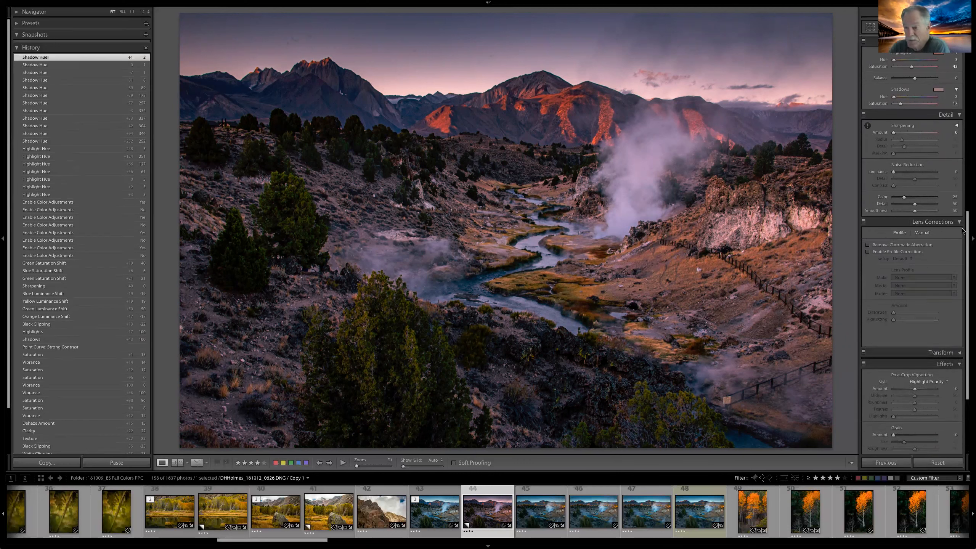
{"action": "left_click", "coordinate": [868, 245]}
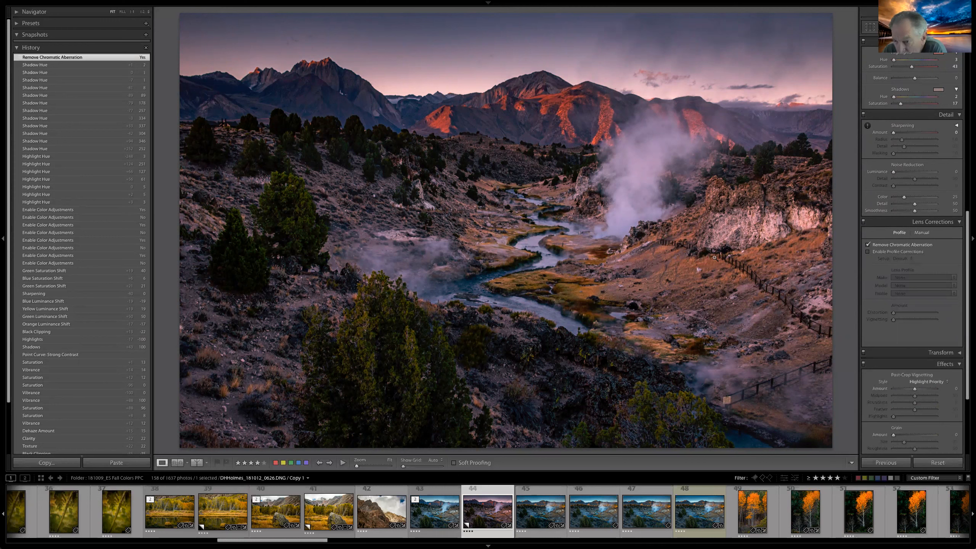
{"action": "left_click", "coordinate": [868, 253]}
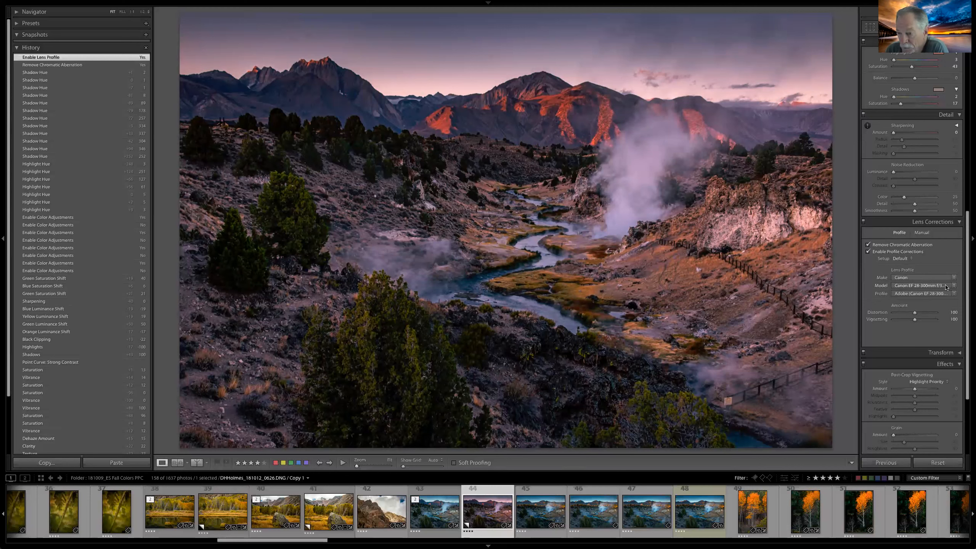
Step: Toggle the lens profile corrections off and on repeatedly to compare the photo, leaving them enabled
{"action": "left_click", "coordinate": [867, 252]}
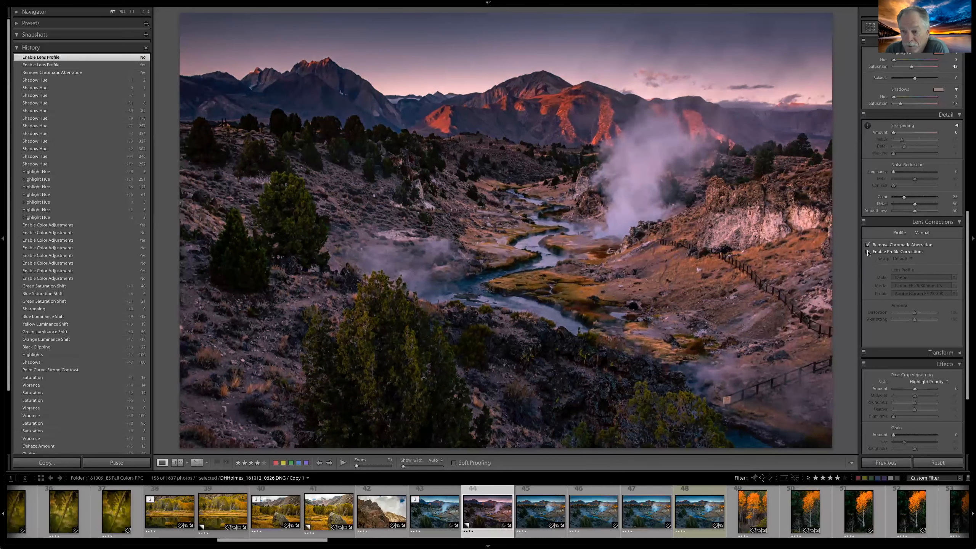
{"action": "left_click", "coordinate": [868, 253]}
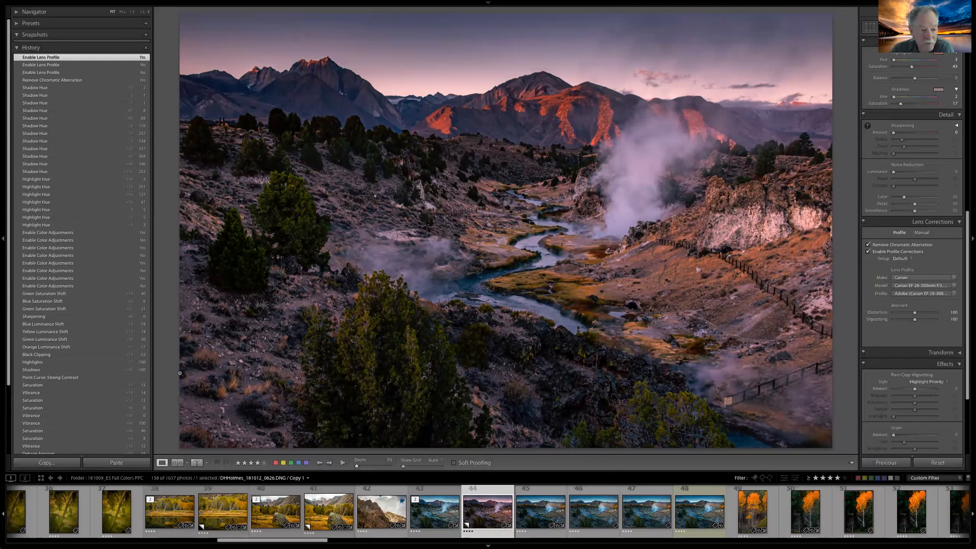
{"action": "left_click", "coordinate": [868, 252]}
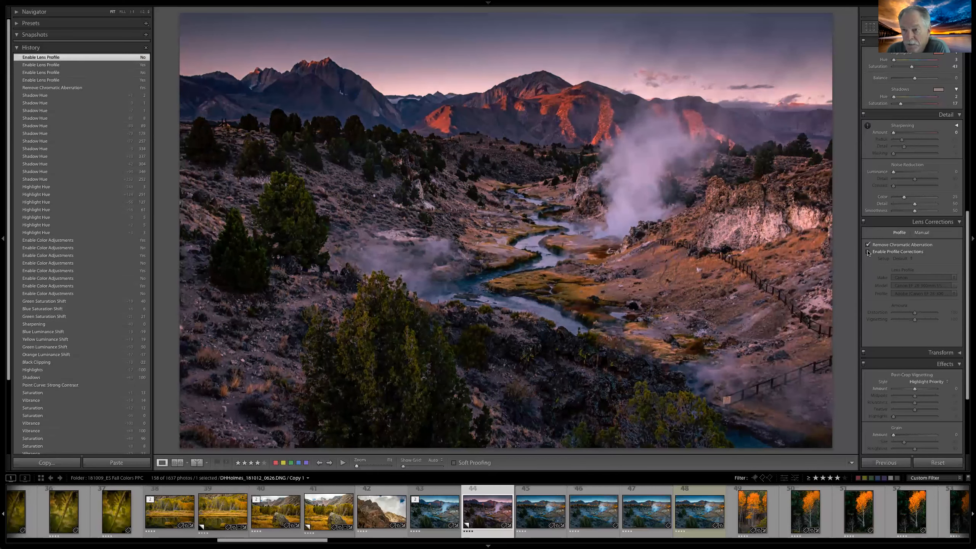
{"action": "left_click", "coordinate": [868, 252]}
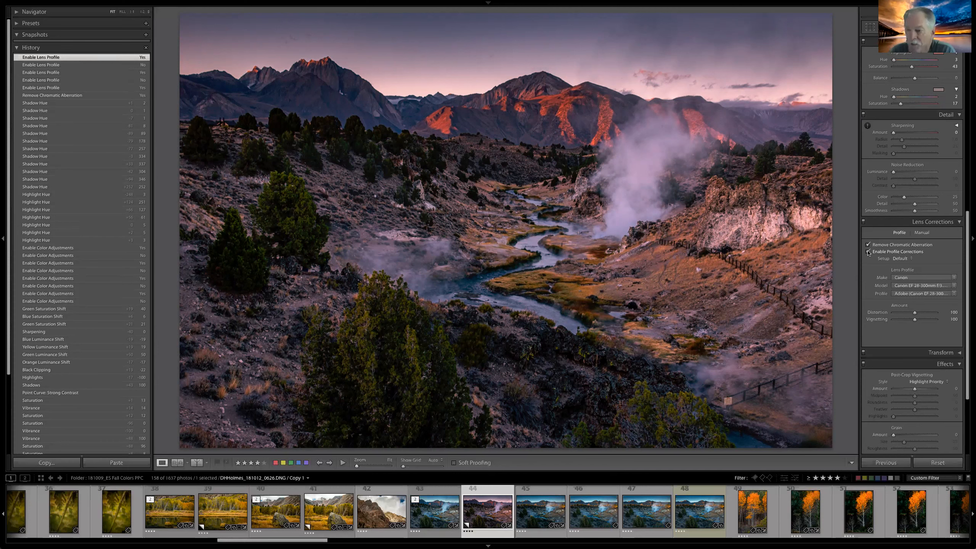
{"action": "left_click", "coordinate": [868, 252]}
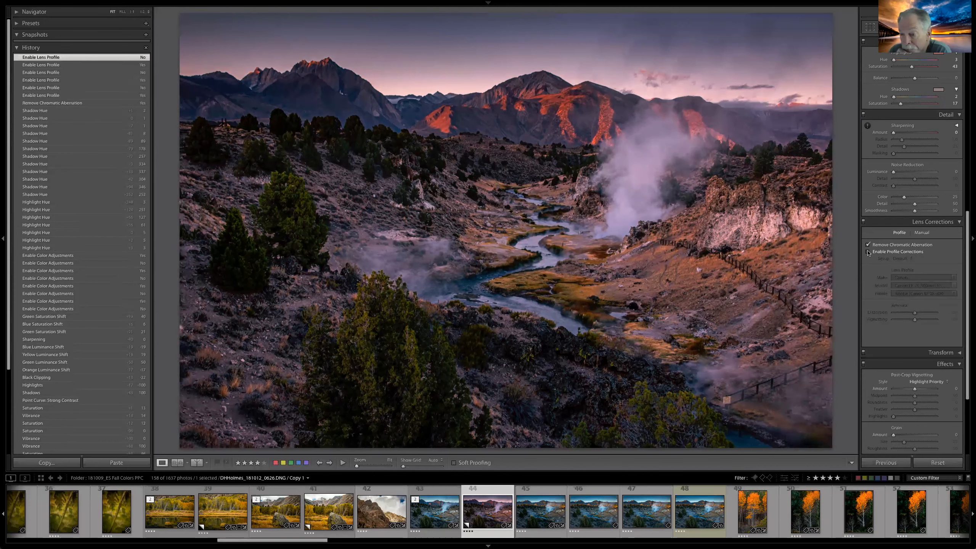
{"action": "left_click", "coordinate": [867, 252]}
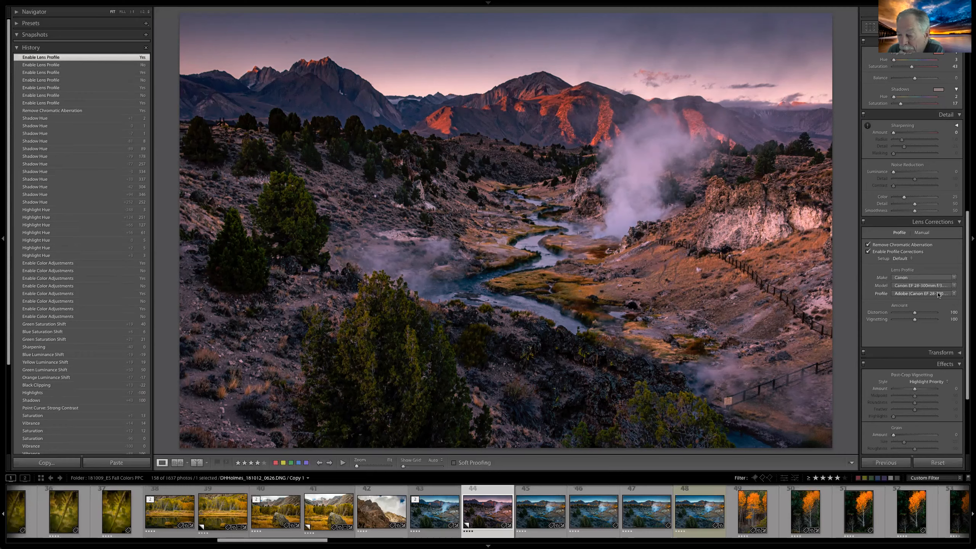
Step: Set the lens profile's Vignetting to 103 and Distortion to 100, and compare the photo with profile corrections off and on
{"action": "scroll", "coordinate": [938, 296], "scroll_direction": "down", "scroll_amount": 1}
{"action": "scroll", "coordinate": [939, 295], "scroll_direction": "down", "scroll_amount": 3}
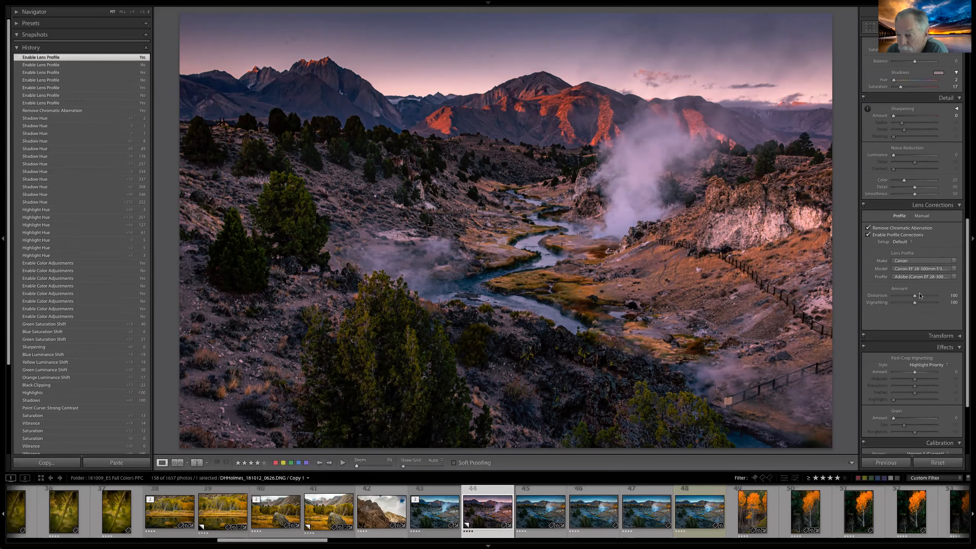
{"action": "mouse_move", "coordinate": [915, 272]}
{"action": "left_mouse_down"}
{"action": "mouse_move", "coordinate": [940, 274]}
{"action": "mouse_move", "coordinate": [878, 268]}
{"action": "mouse_move", "coordinate": [928, 272]}
{"action": "left_mouse_up"}
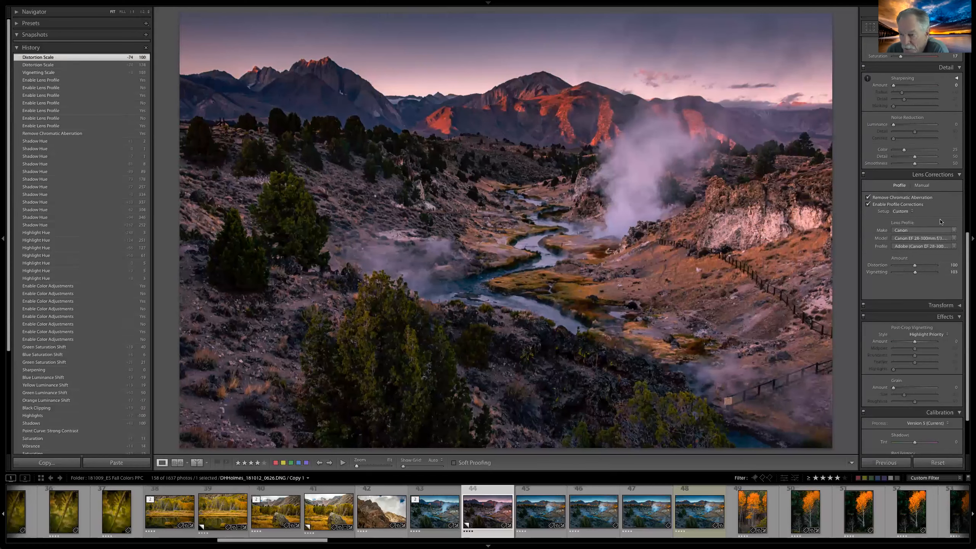
{"action": "left_click", "coordinate": [867, 204]}
{"action": "left_click", "coordinate": [867, 204]}
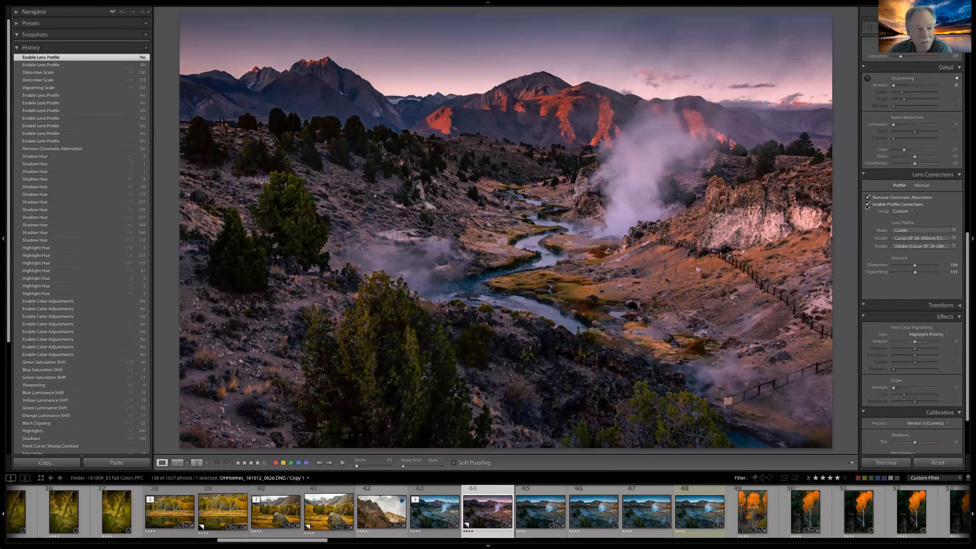
Step: Examine the Upright and manual Transform options without changing the photo's perspective
{"action": "scroll", "coordinate": [937, 244], "scroll_direction": "down", "scroll_amount": 1}
{"action": "scroll", "coordinate": [965, 249], "scroll_direction": "down", "scroll_amount": 3}
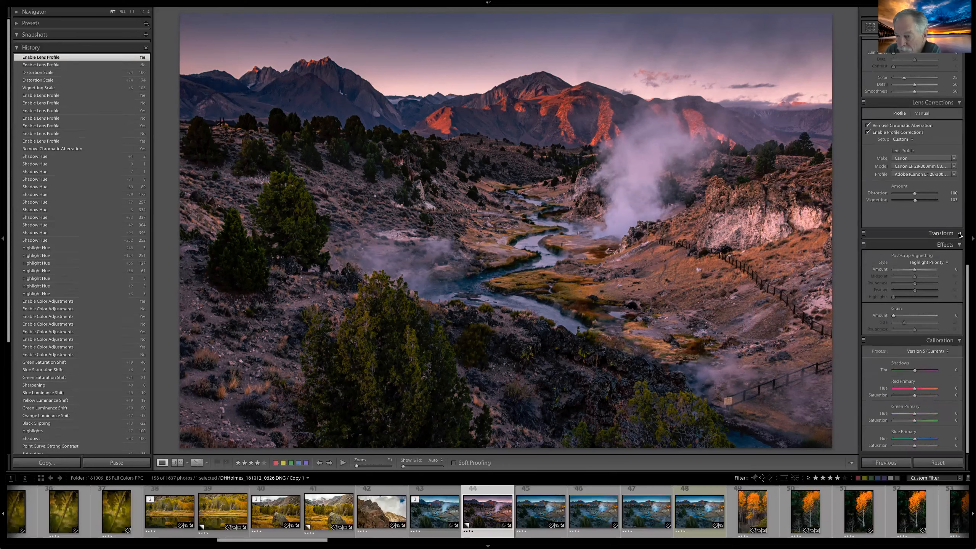
{"action": "left_click", "coordinate": [956, 235]}
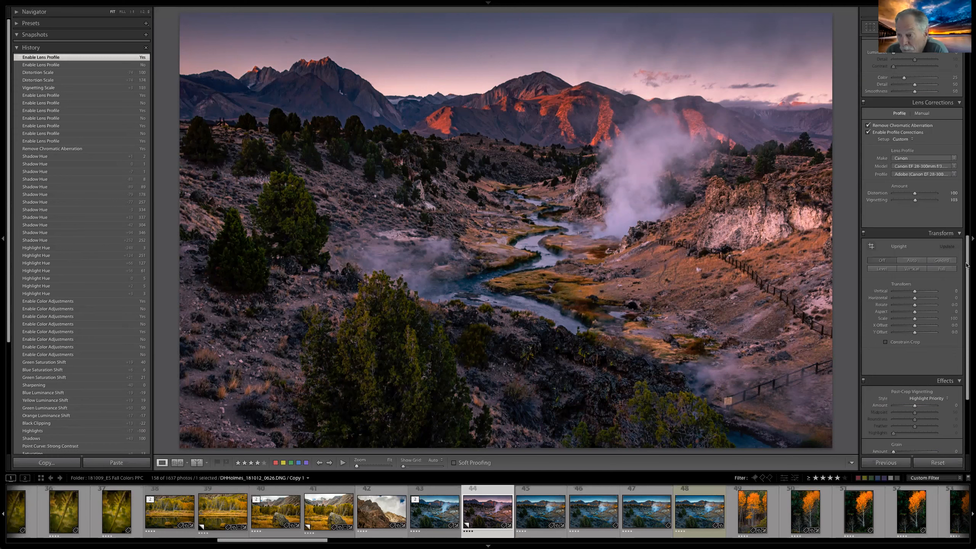
{"action": "scroll", "coordinate": [963, 298], "scroll_direction": "down", "scroll_amount": 5}
{"action": "scroll", "coordinate": [963, 298], "scroll_direction": "up", "scroll_amount": 3}
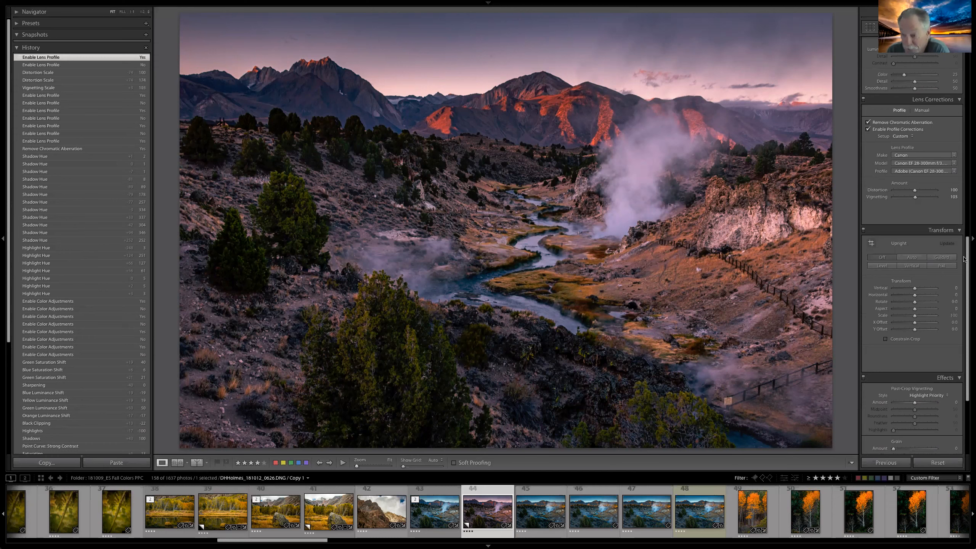
{"action": "left_click", "coordinate": [959, 231]}
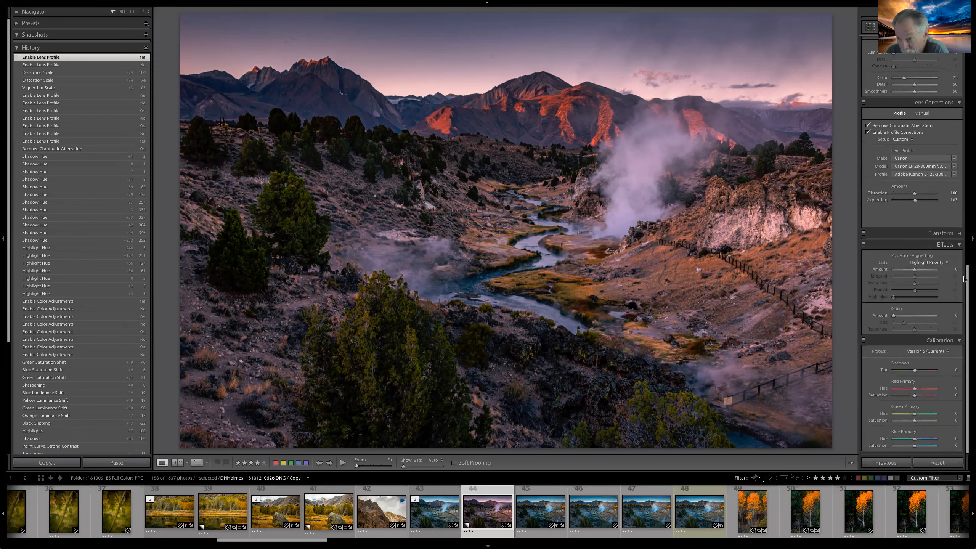
Step: Darken the photo's edges with a Highlight Priority post-crop vignette of Amount -18, Midpoint 35 and Feather 81
{"action": "mouse_move", "coordinate": [914, 270]}
{"action": "left_mouse_down"}
{"action": "mouse_move", "coordinate": [890, 270]}
{"action": "mouse_move", "coordinate": [946, 275]}
{"action": "mouse_move", "coordinate": [880, 277]}
{"action": "mouse_move", "coordinate": [906, 279]}
{"action": "left_mouse_up"}
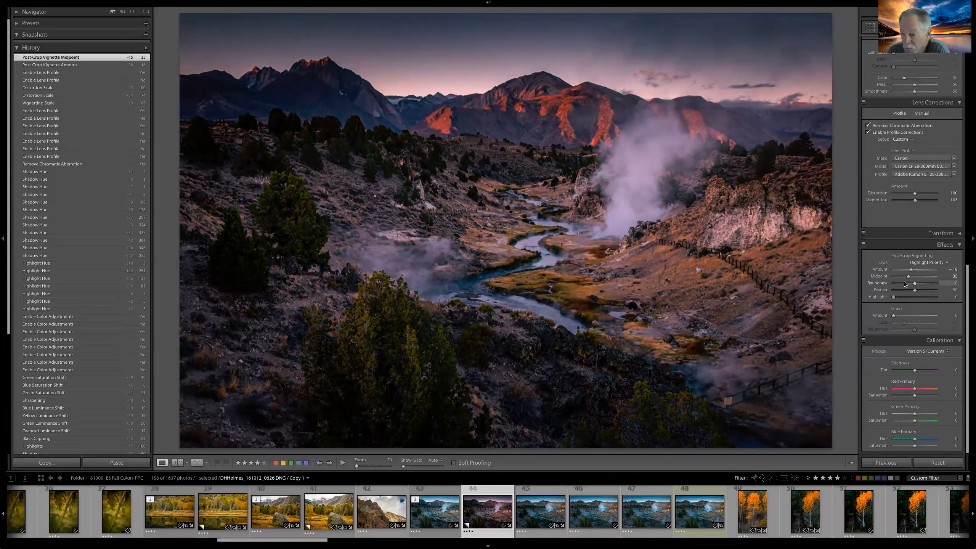
{"action": "left_click_drag", "start_coordinate": [921, 291], "coordinate": [927, 290]}
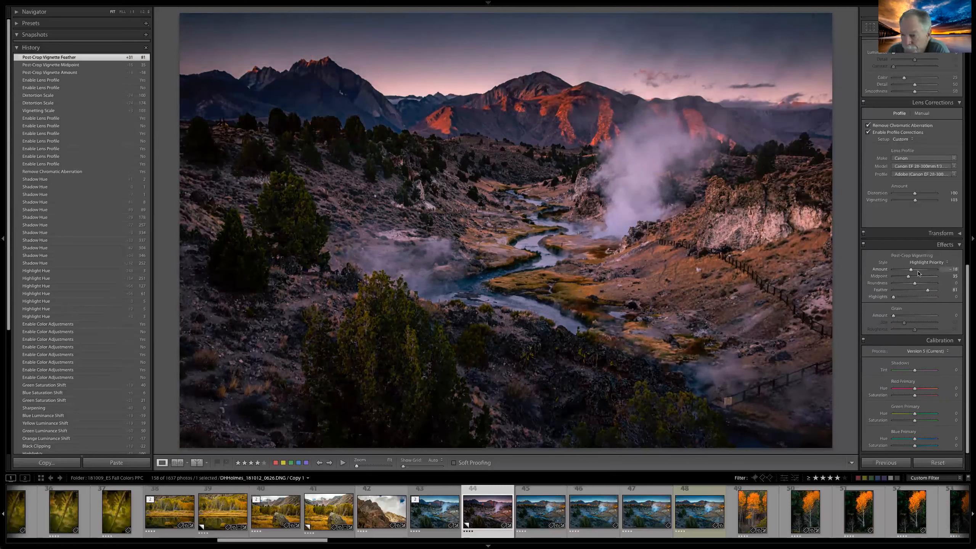
Step: Keep the calibration process at Version 5 (Current), try different Blue Primary Saturation strengths and settle on -1
{"action": "left_click", "coordinate": [945, 352]}
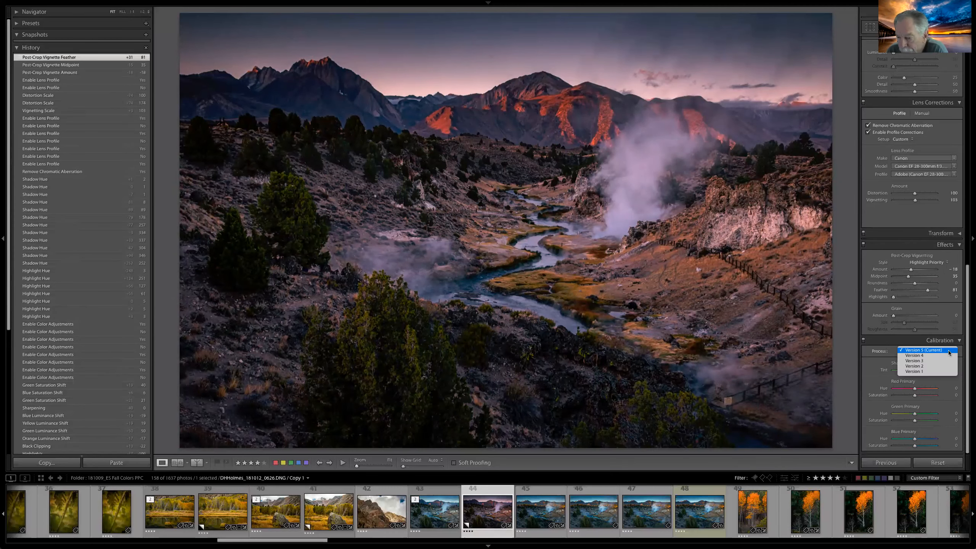
{"action": "left_click", "coordinate": [949, 351]}
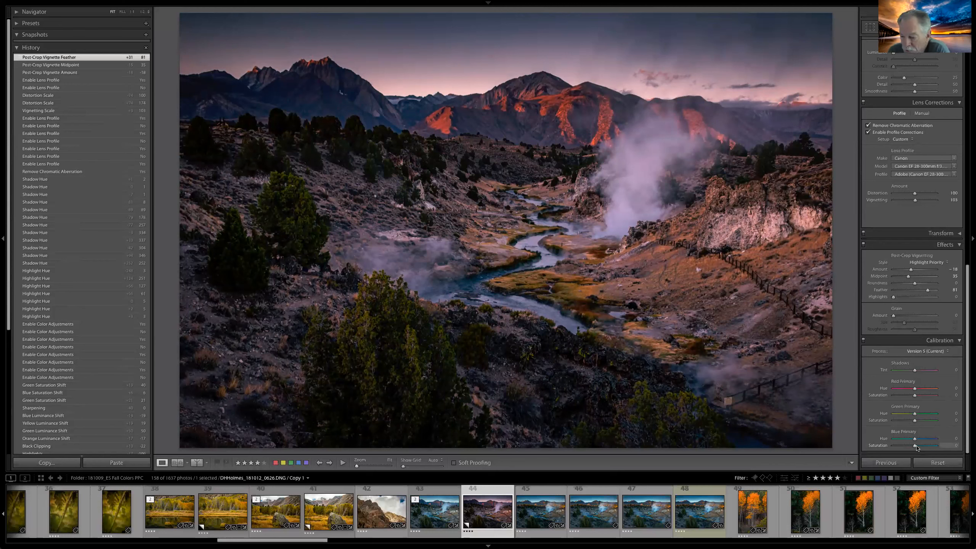
{"action": "left_click_drag", "start_coordinate": [917, 447], "coordinate": [959, 447]}
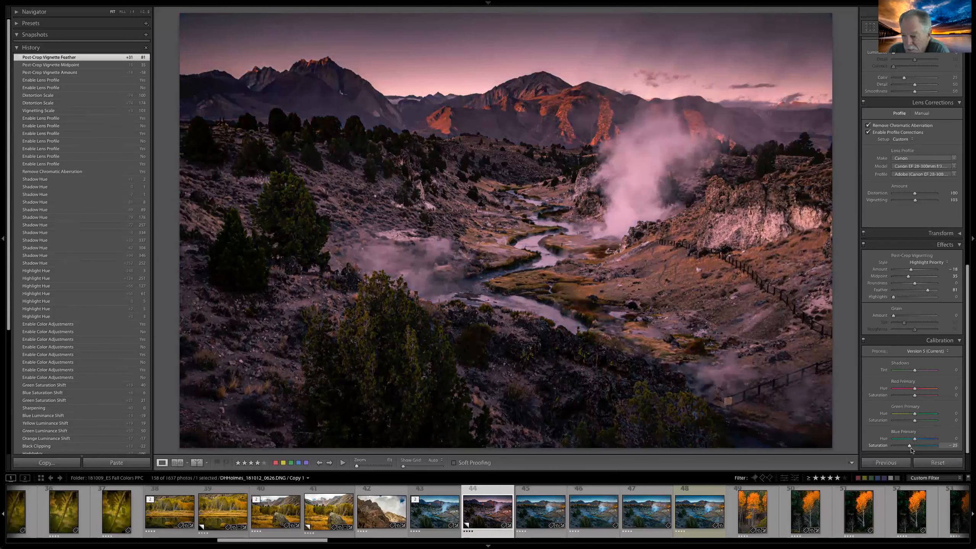
{"action": "left_click", "coordinate": [914, 445]}
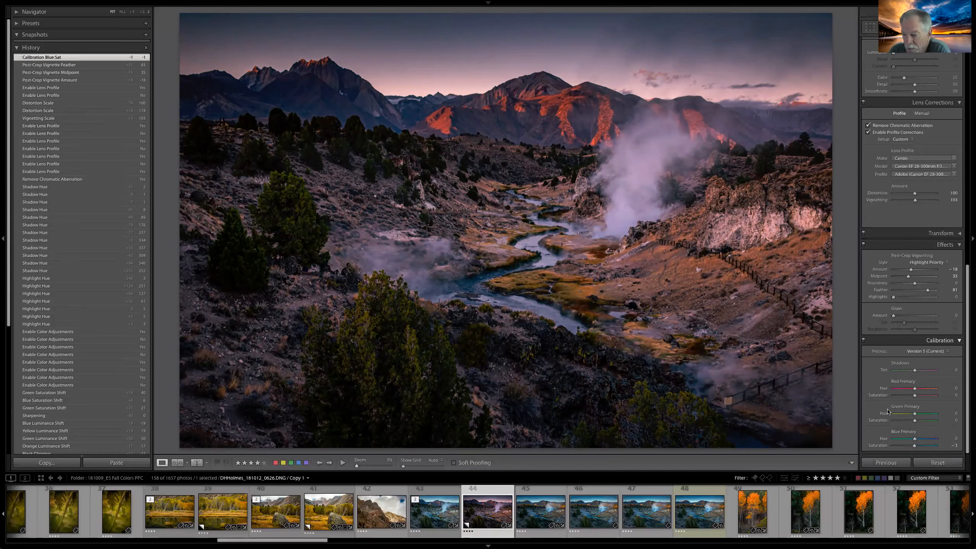
Step: Set the calibration's Red Primary Saturation to +38 and Green Primary Saturation to +22
{"action": "scroll", "coordinate": [909, 391], "scroll_direction": "up", "scroll_amount": 5}
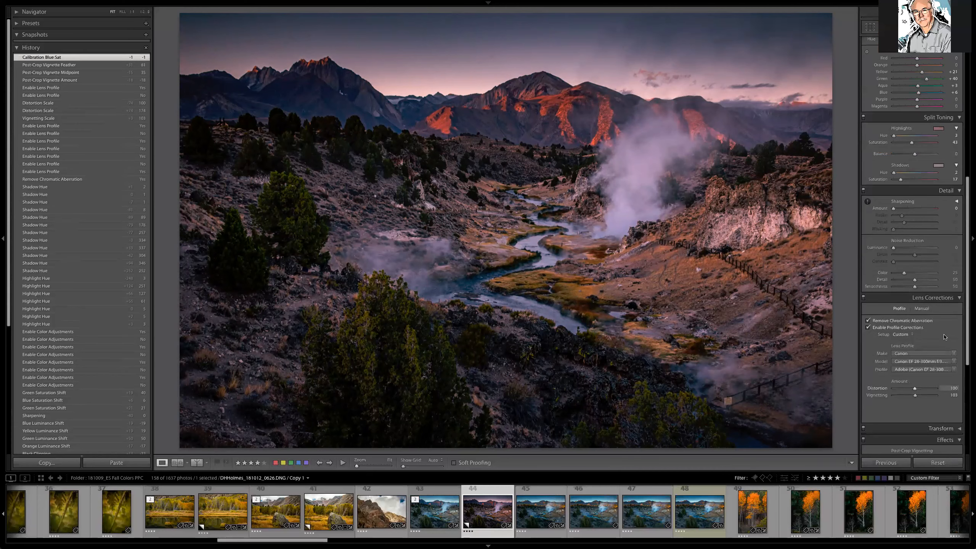
{"action": "scroll", "coordinate": [945, 336], "scroll_direction": "up", "scroll_amount": 5}
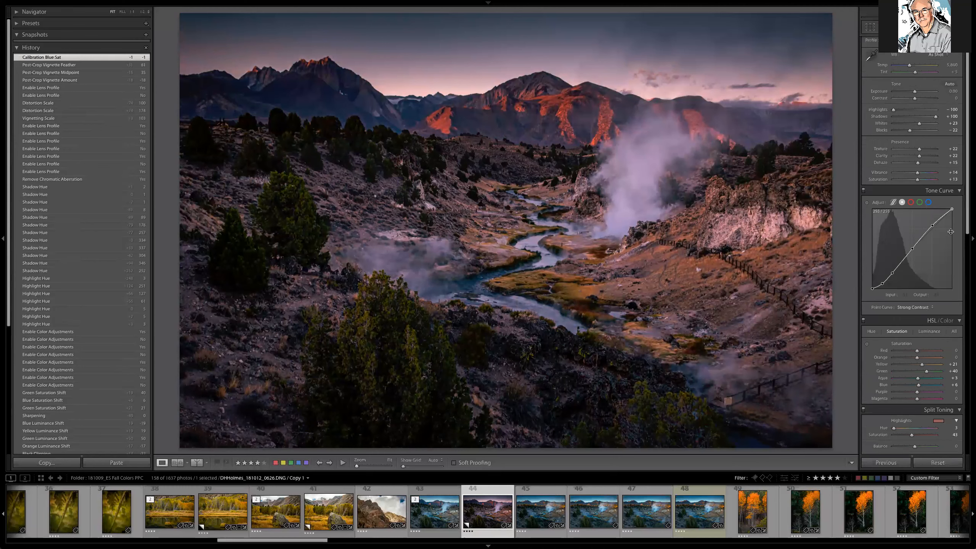
{"action": "left_click_drag", "start_coordinate": [966, 232], "coordinate": [966, 455]}
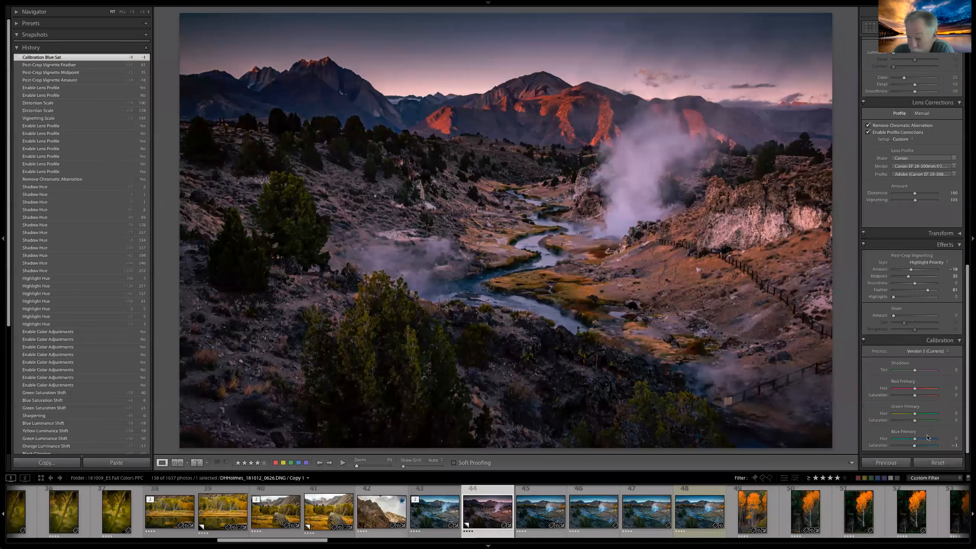
{"action": "left_click_drag", "start_coordinate": [914, 397], "coordinate": [919, 422]}
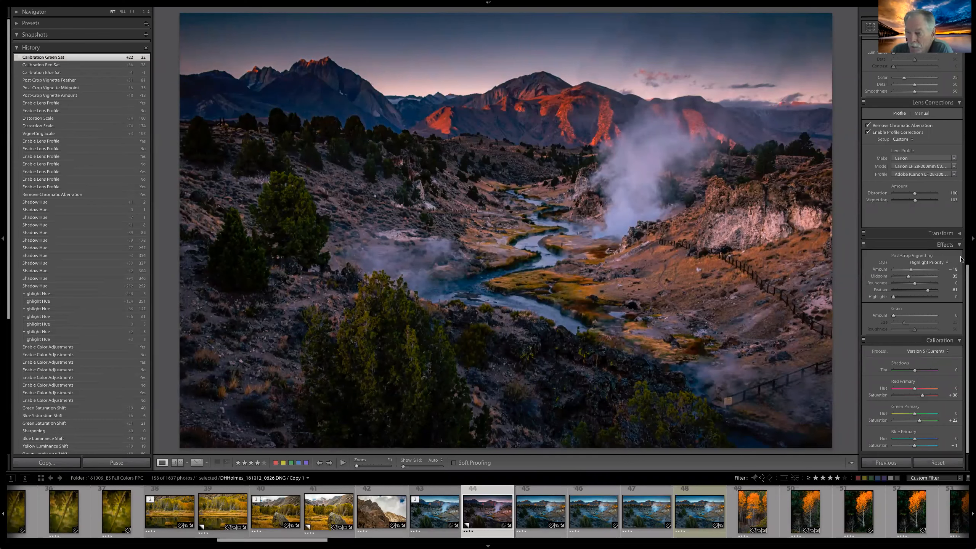
Step: Review the photo's complete edit history, from the virtual copy's creation up to the latest calibration change
{"action": "scroll", "coordinate": [969, 327], "scroll_direction": "up", "scroll_amount": 10}
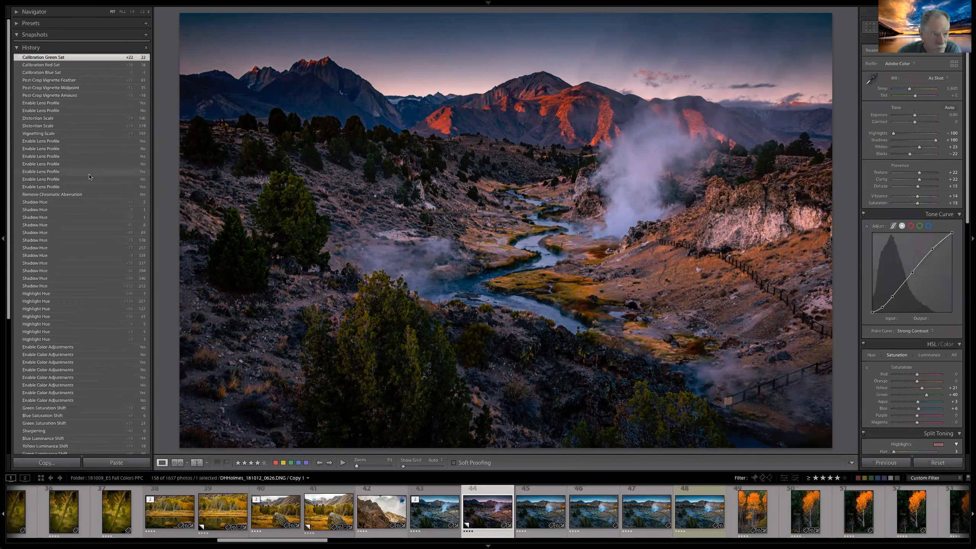
{"action": "scroll", "coordinate": [88, 213], "scroll_direction": "down", "scroll_amount": 1}
{"action": "scroll", "coordinate": [88, 213], "scroll_direction": "down", "scroll_amount": 8}
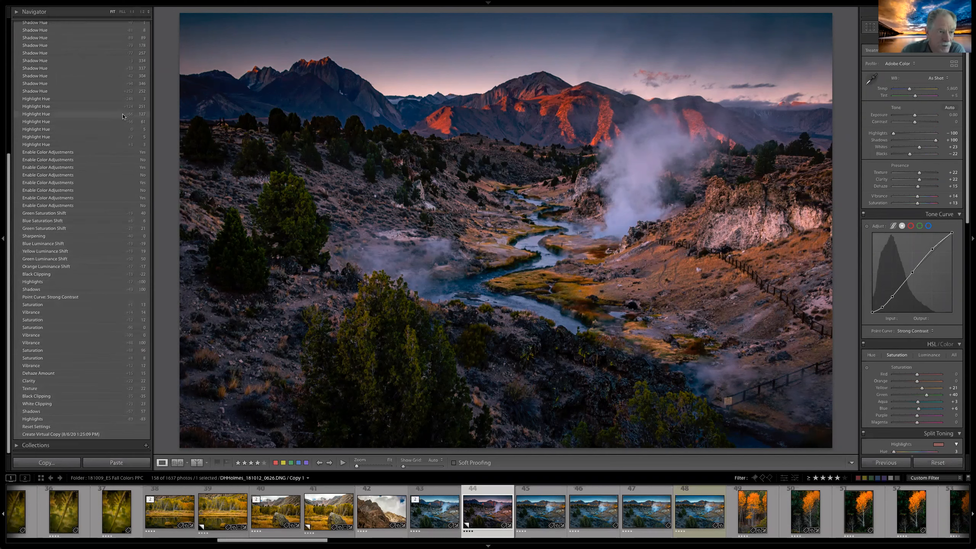
{"action": "scroll", "coordinate": [118, 115], "scroll_direction": "up", "scroll_amount": 10}
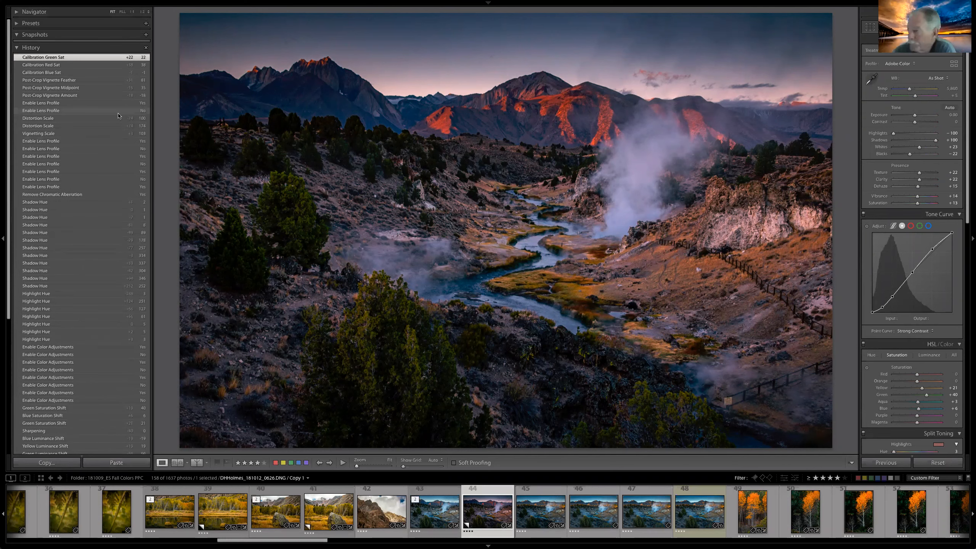
{"action": "scroll", "coordinate": [112, 91], "scroll_direction": "down", "scroll_amount": 1}
{"action": "scroll", "coordinate": [113, 91], "scroll_direction": "down", "scroll_amount": 10}
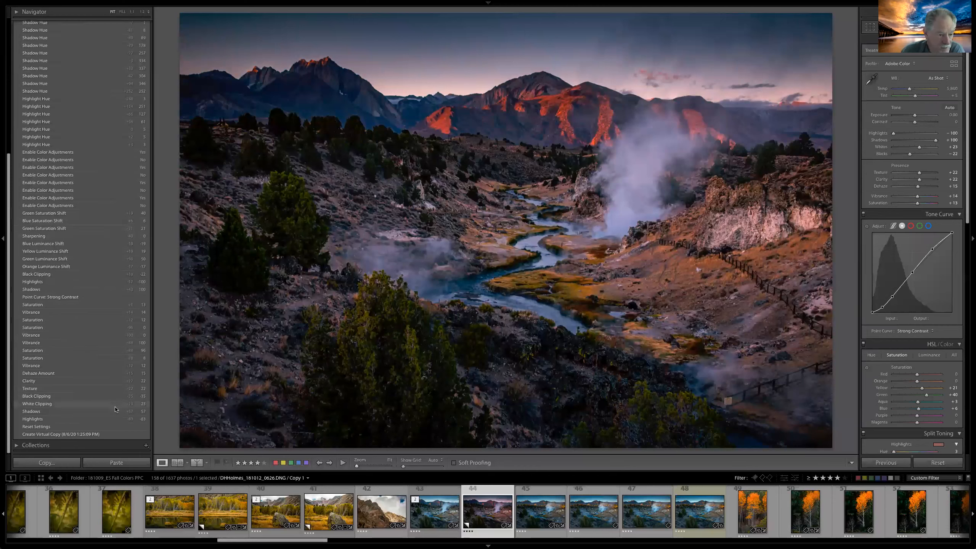
{"action": "scroll", "coordinate": [103, 308], "scroll_direction": "up", "scroll_amount": 10}
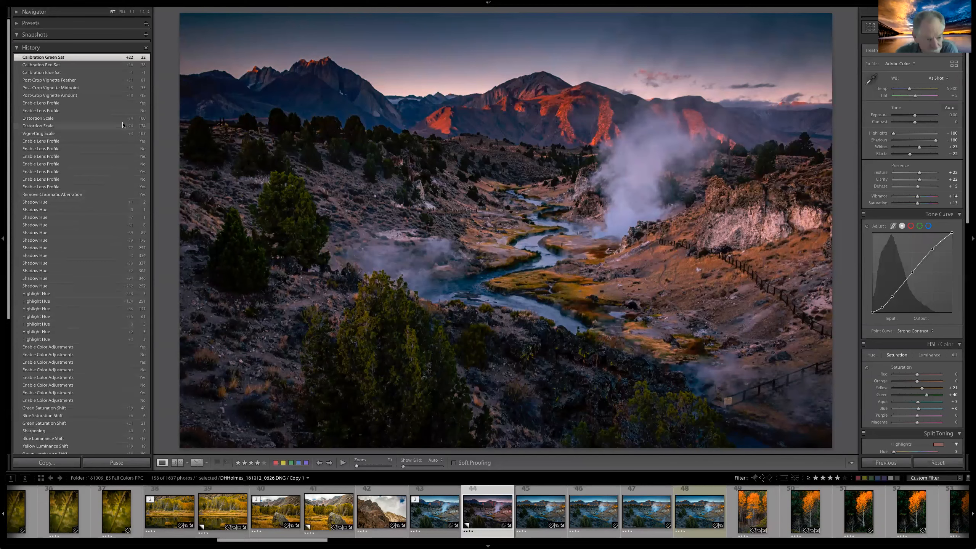
{"action": "scroll", "coordinate": [111, 254], "scroll_direction": "down", "scroll_amount": 2}
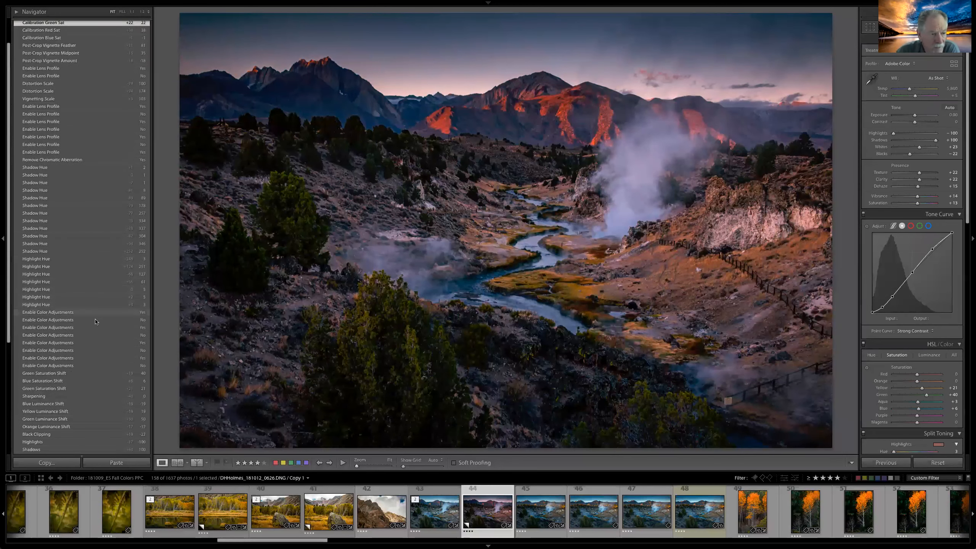
Step: Preview the photo at an Enable Color Adjustments history state and the early Shadows state, and return to the latest Calibration Green Sat state
{"action": "left_click", "coordinate": [97, 320]}
{"action": "scroll", "coordinate": [99, 415], "scroll_direction": "down", "scroll_amount": 8}
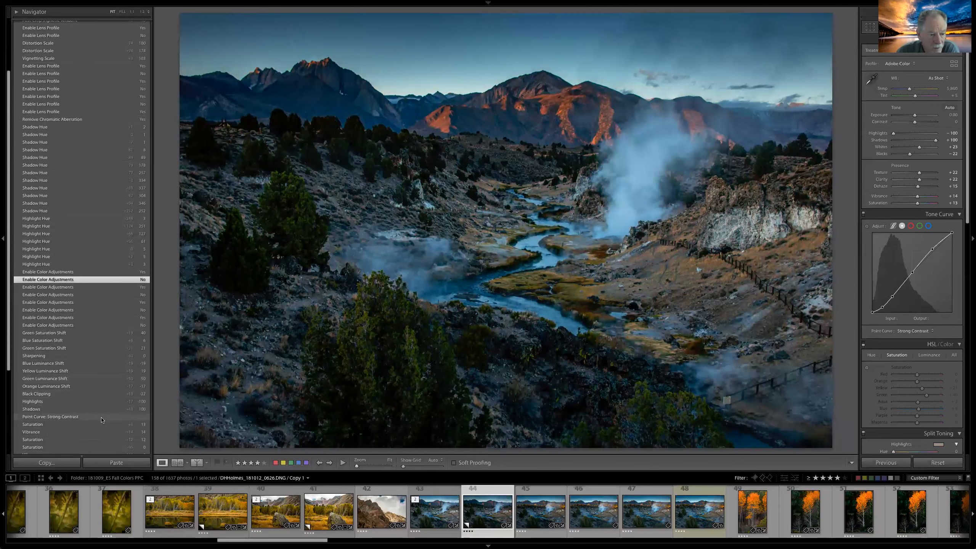
{"action": "left_click", "coordinate": [99, 412]}
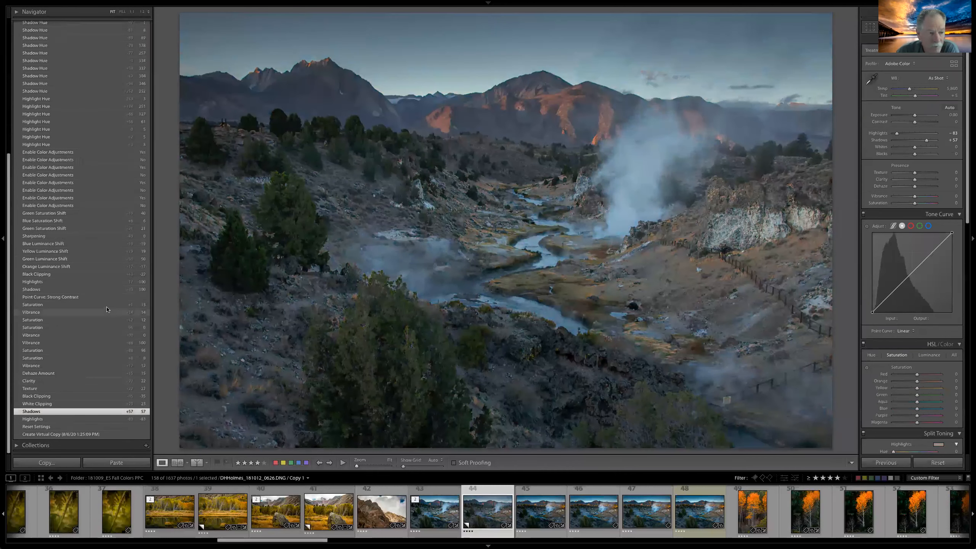
{"action": "scroll", "coordinate": [108, 312], "scroll_direction": "up", "scroll_amount": 10}
{"action": "left_click", "coordinate": [92, 57]}
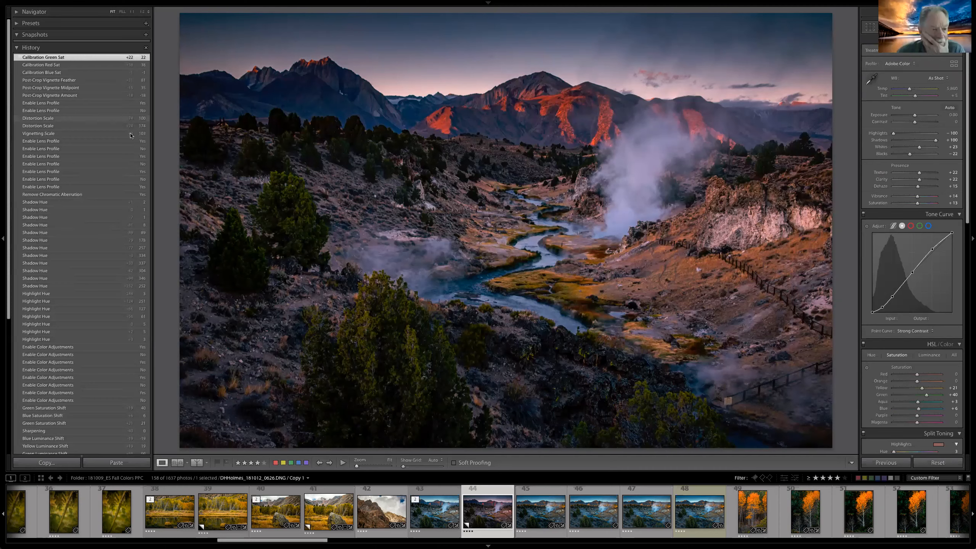
Step: Select the Remove Chromatic Aberration history state and view the options available for that history step
{"action": "left_click", "coordinate": [113, 195]}
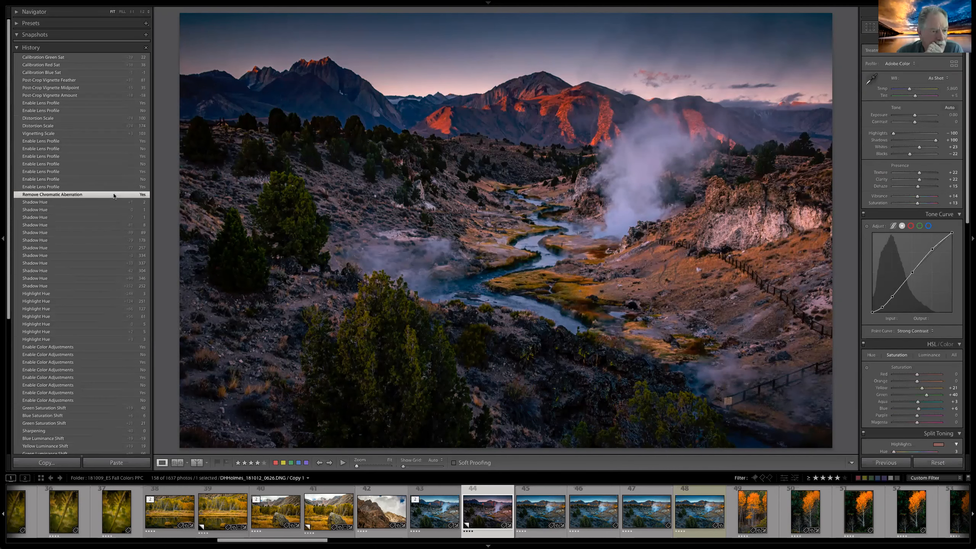
{"action": "right_click", "coordinate": [113, 195]}
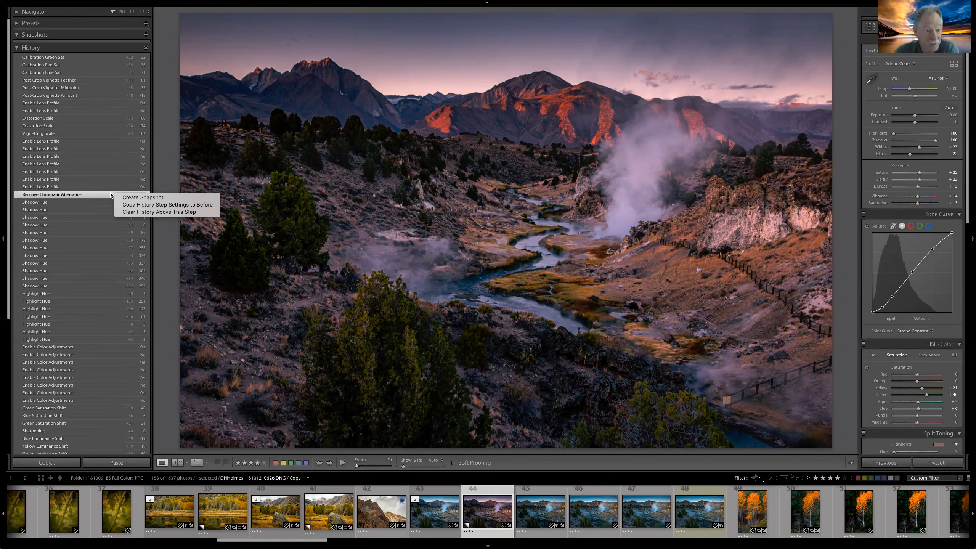
{"action": "left_click", "coordinate": [111, 195]}
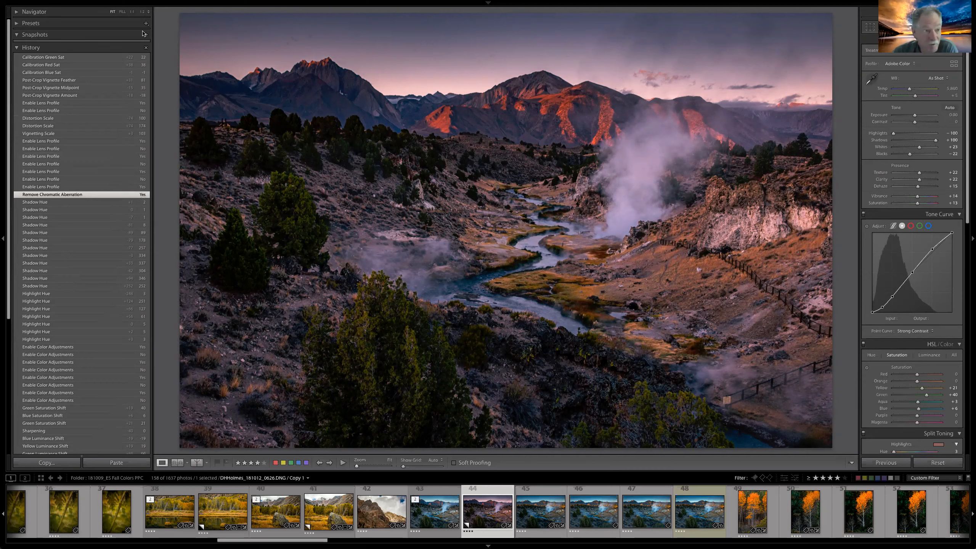
Step: Return the photo to the Calibration Green Sat history state and save it as a snapshot with the default date name
{"action": "left_click", "coordinate": [111, 58]}
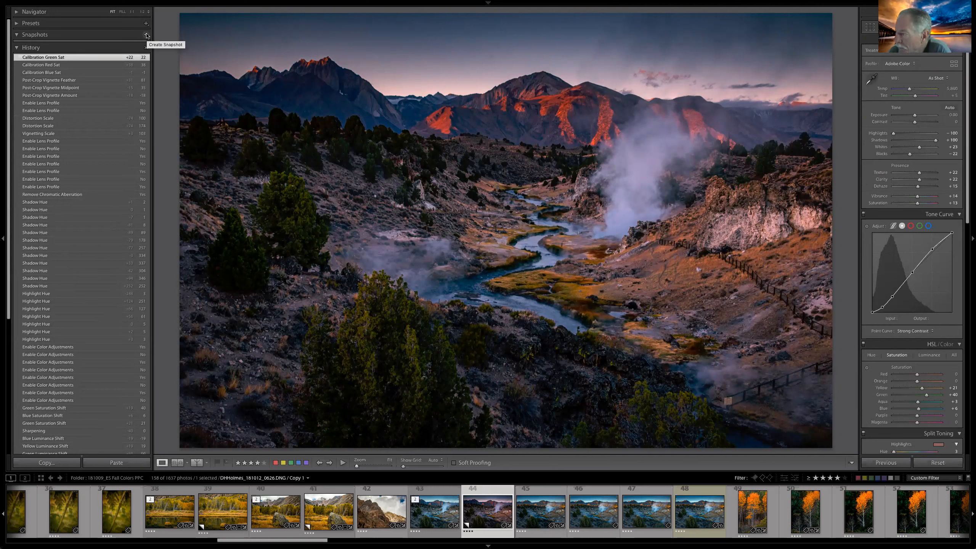
{"action": "left_click", "coordinate": [147, 35]}
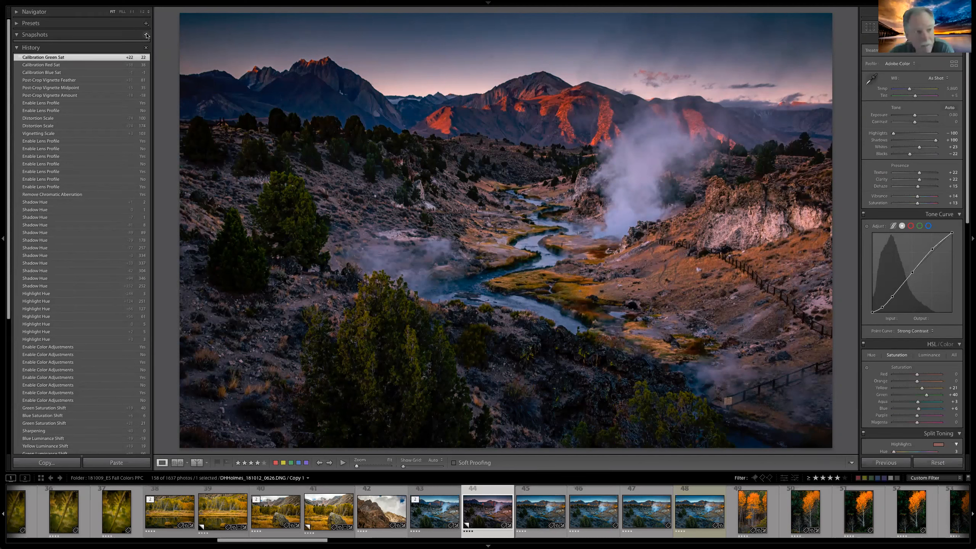
{"action": "left_click", "coordinate": [543, 202]}
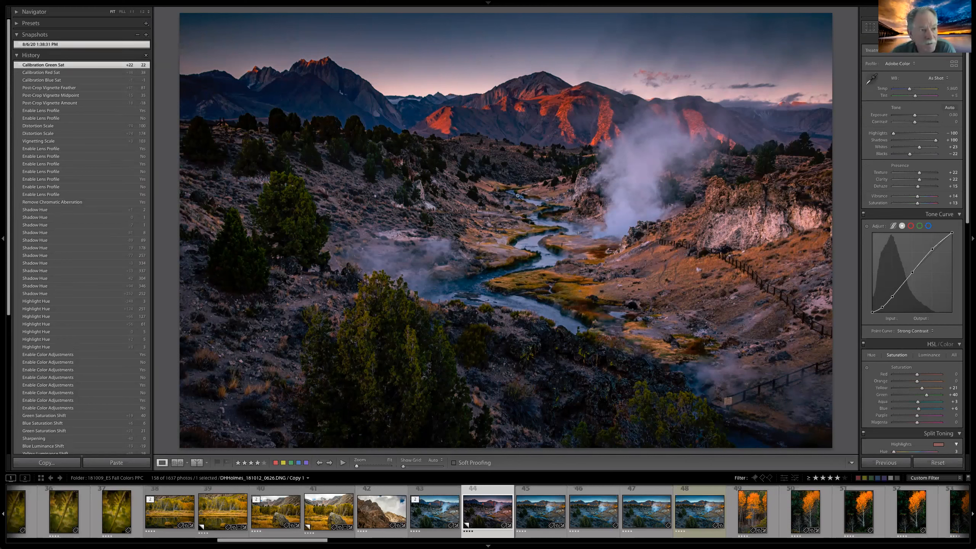
Step: Restore the Orange Luminance Shift history state and save it as a second snapshot with the default date name
{"action": "scroll", "coordinate": [85, 230], "scroll_direction": "down", "scroll_amount": 10}
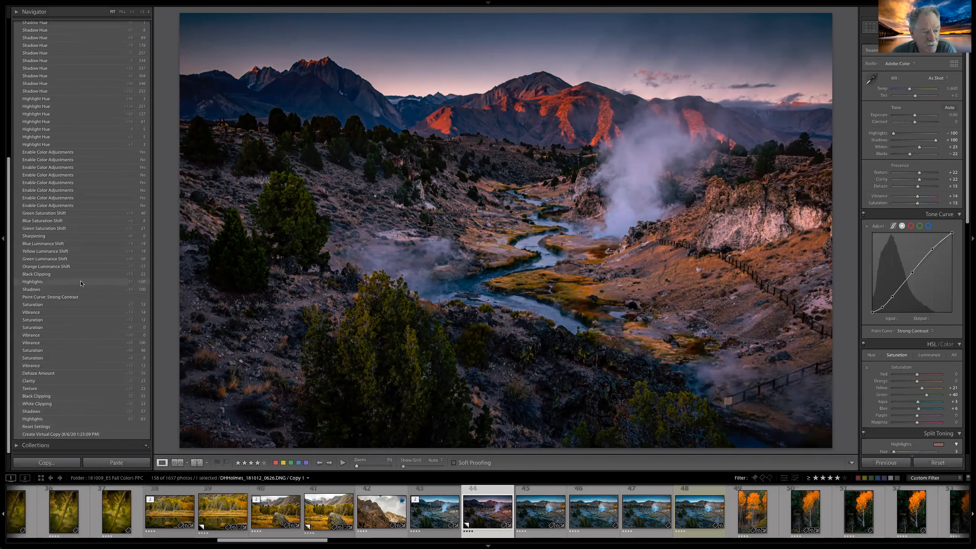
{"action": "left_click", "coordinate": [84, 266]}
{"action": "scroll", "coordinate": [98, 195], "scroll_direction": "up", "scroll_amount": 10}
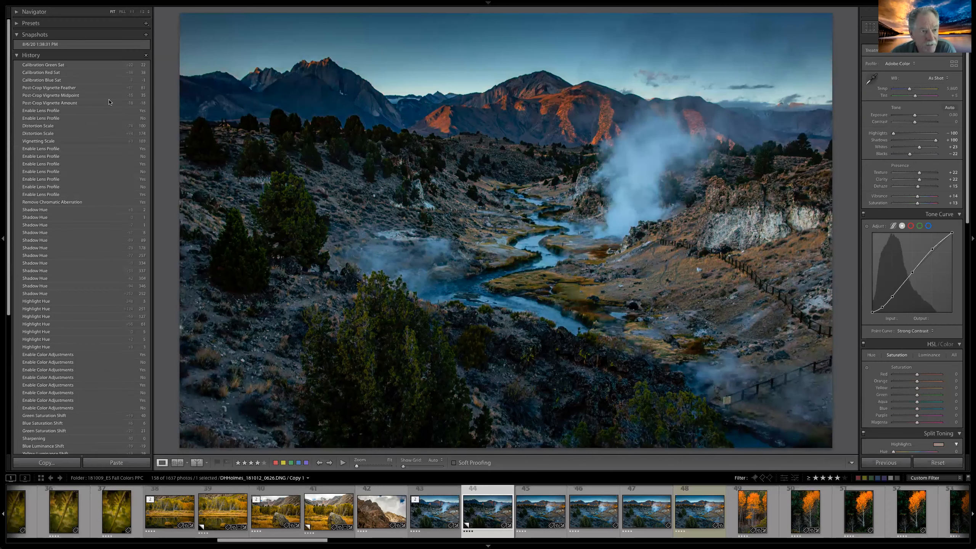
{"action": "left_click", "coordinate": [146, 35]}
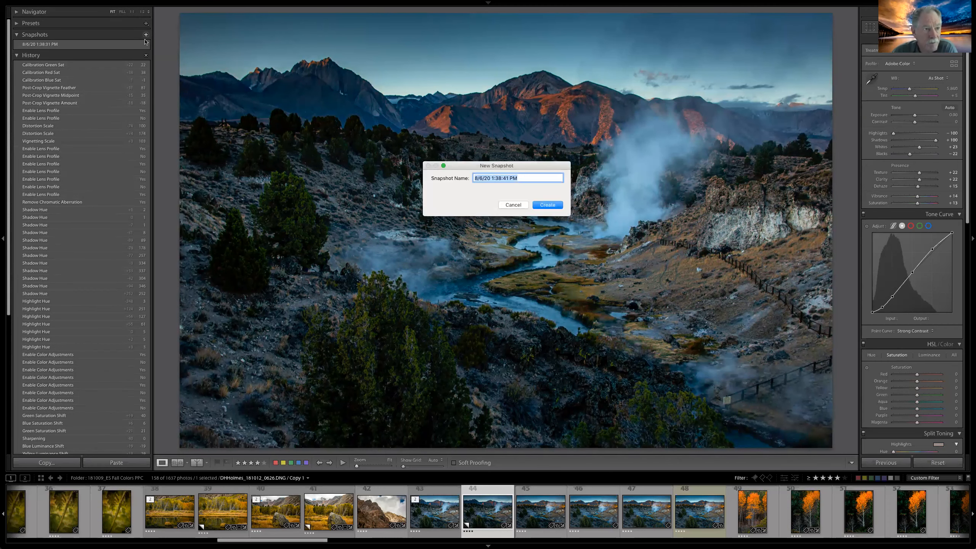
{"action": "left_click", "coordinate": [548, 204]}
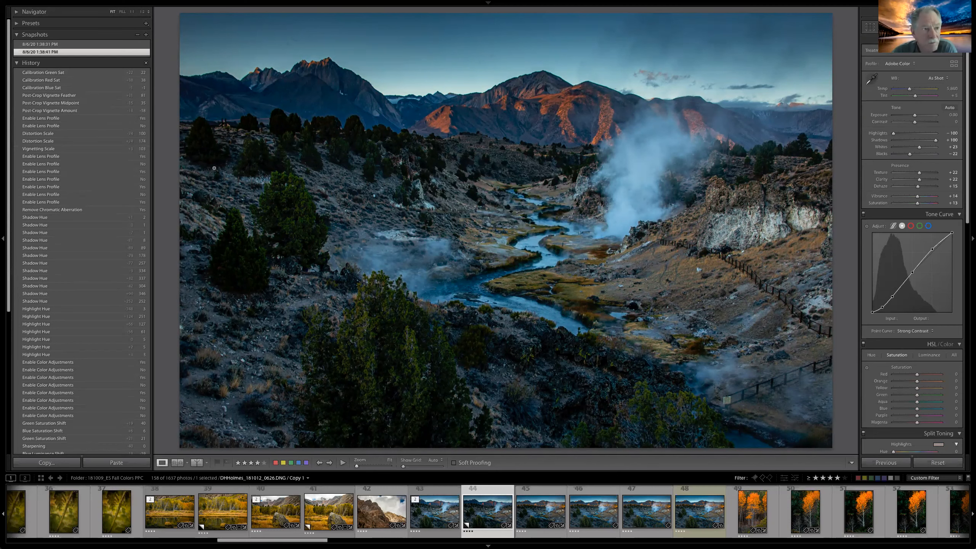
Step: Alternate between the two snapshots, ending on 8/6/20 1:38:31 PM, and view the history options for a Distortion Scale step
{"action": "left_click", "coordinate": [81, 44]}
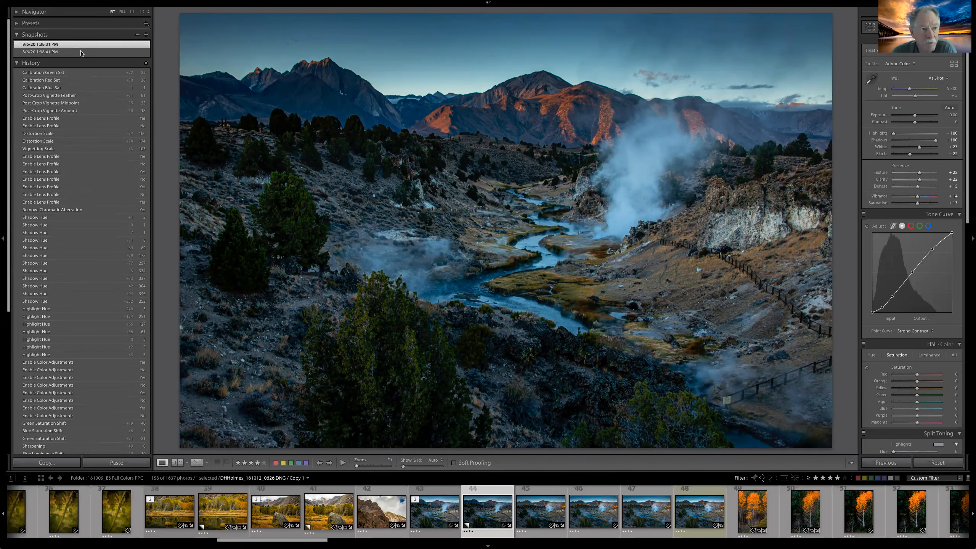
{"action": "left_click", "coordinate": [81, 52]}
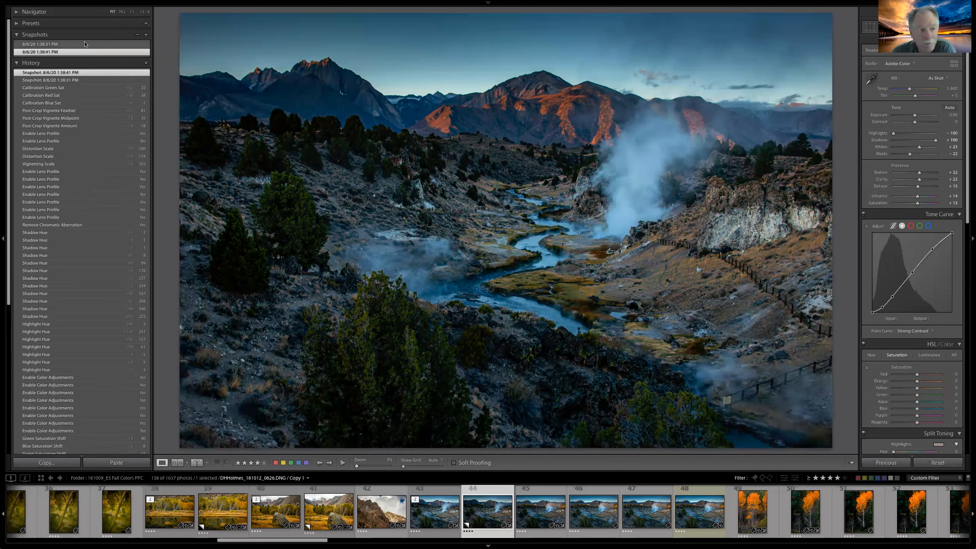
{"action": "left_click", "coordinate": [85, 45]}
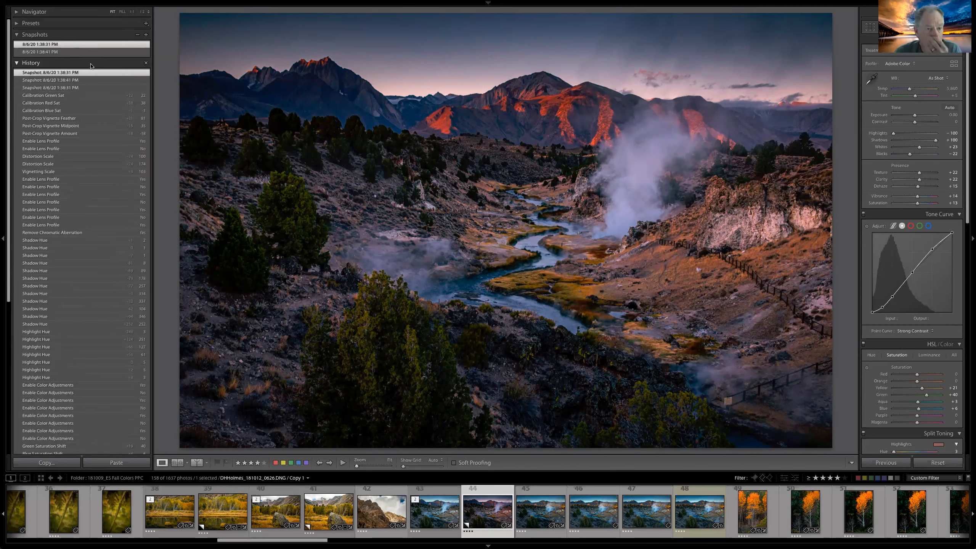
{"action": "right_click", "coordinate": [116, 161]}
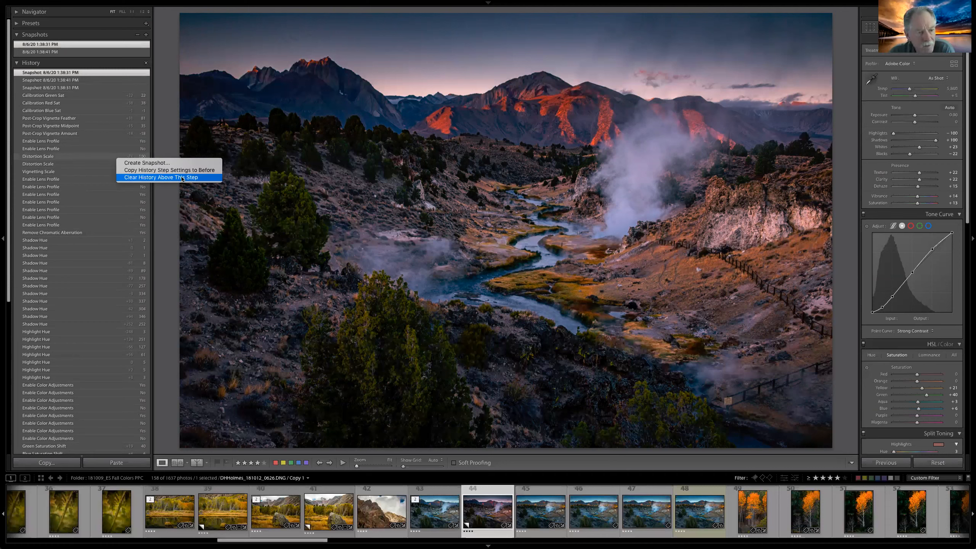
{"action": "left_click", "coordinate": [433, 218]}
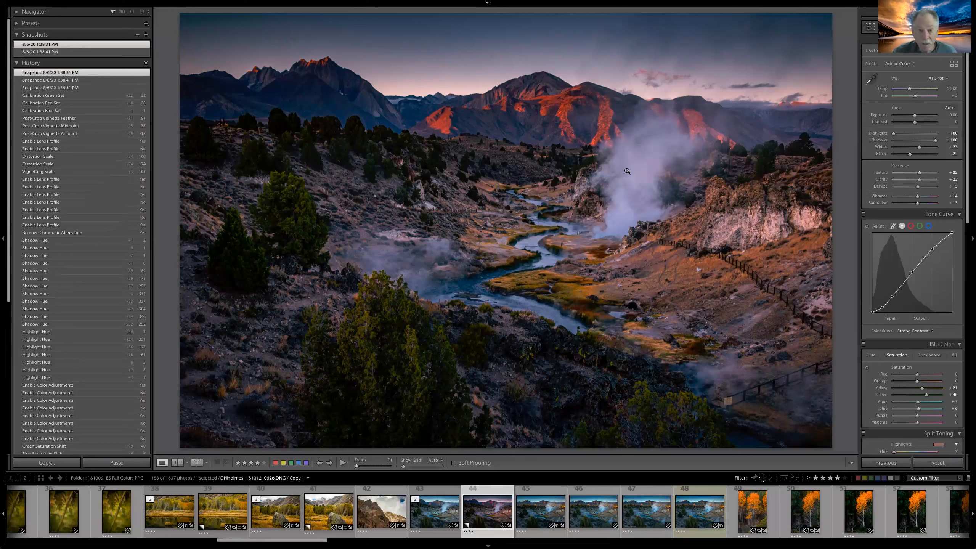
Step: Open the Crop Overlay tool on the creek photo
{"action": "key", "text": "r"}
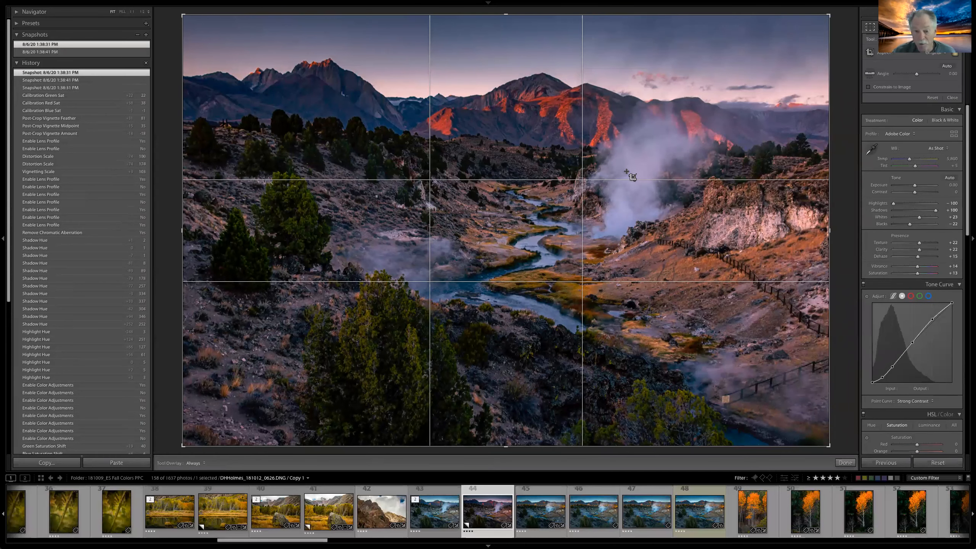
{"action": "key", "text": "r"}
{"action": "key", "text": "r"}
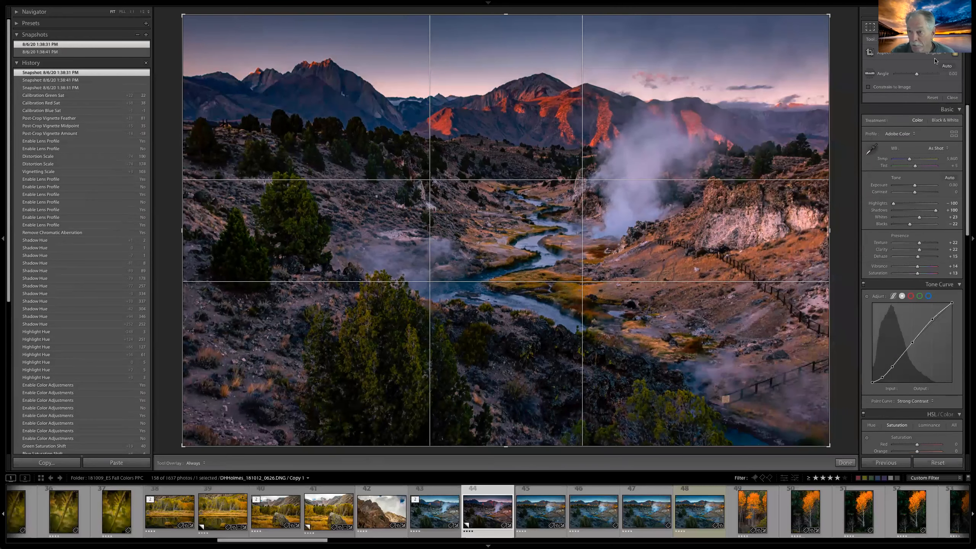
Step: Try a wide panoramic crop and a smaller upper-left crop of the canyon photo, undoing each one
{"action": "key", "text": "r"}
{"action": "key", "text": "r"}
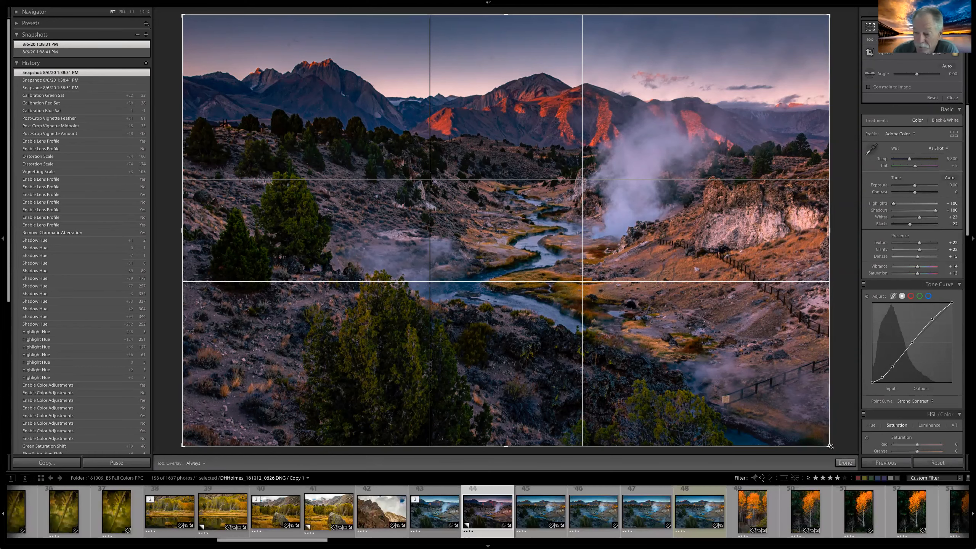
{"action": "left_click_drag", "start_coordinate": [830, 445], "coordinate": [828, 354]}
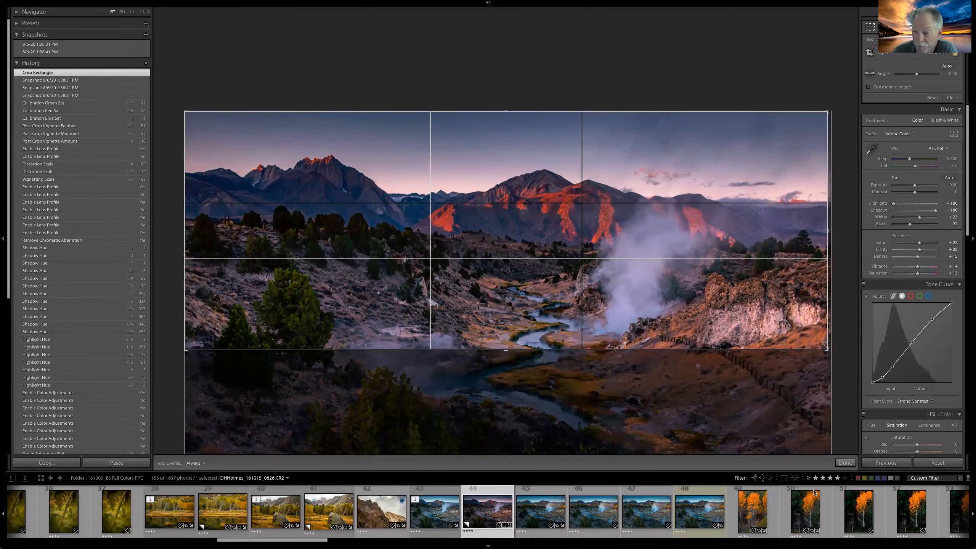
{"action": "key", "text": "ctrl+z"}
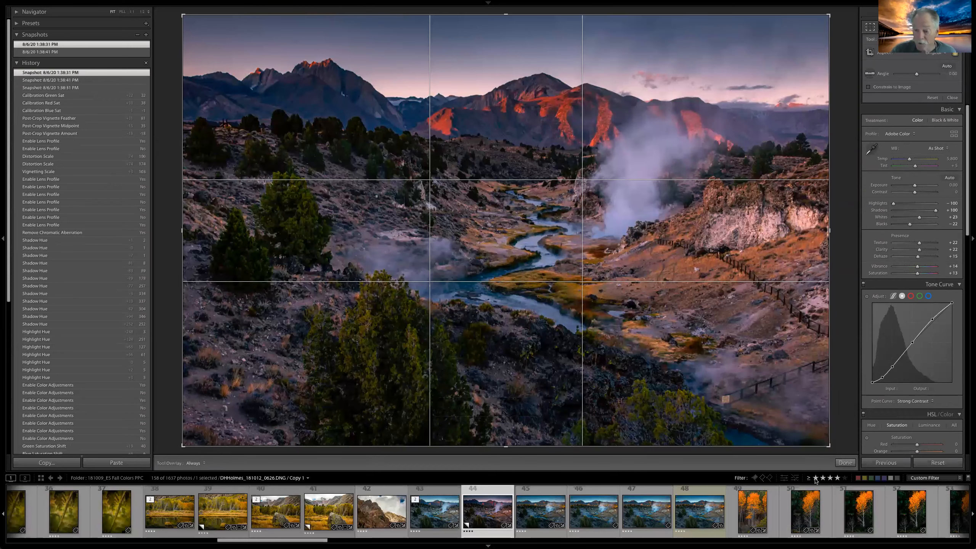
{"action": "left_click_drag", "start_coordinate": [828, 446], "coordinate": [746, 338]}
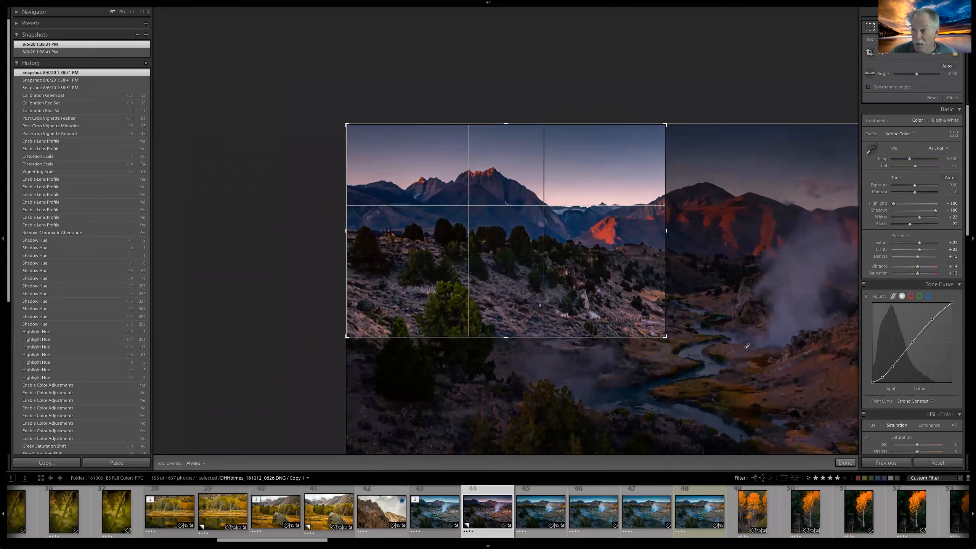
{"action": "key", "text": "ctrl+z"}
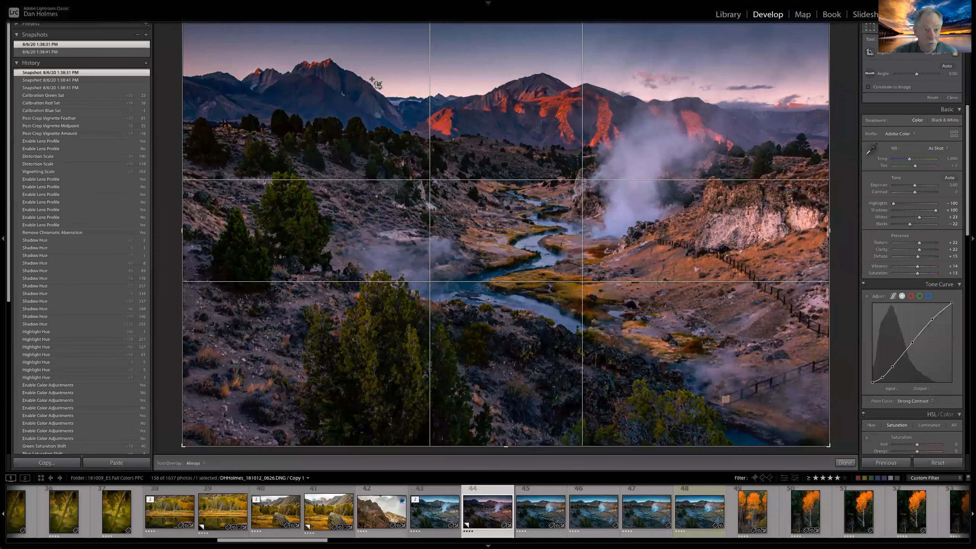
Step: Cycle the crop guide overlay through golden spiral, aspect ratios and thirds, stopping at golden ratio
{"action": "key", "text": "o"}
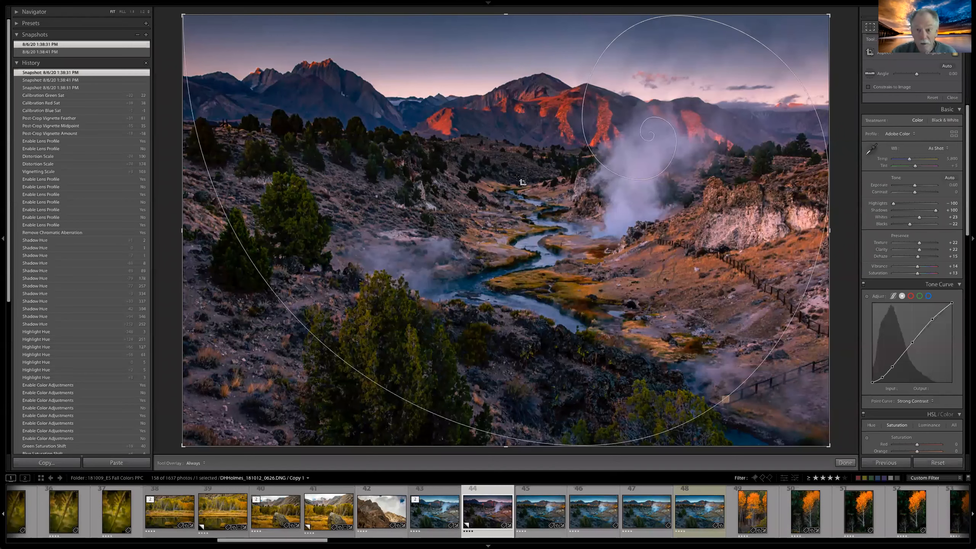
{"action": "key", "text": "o"}
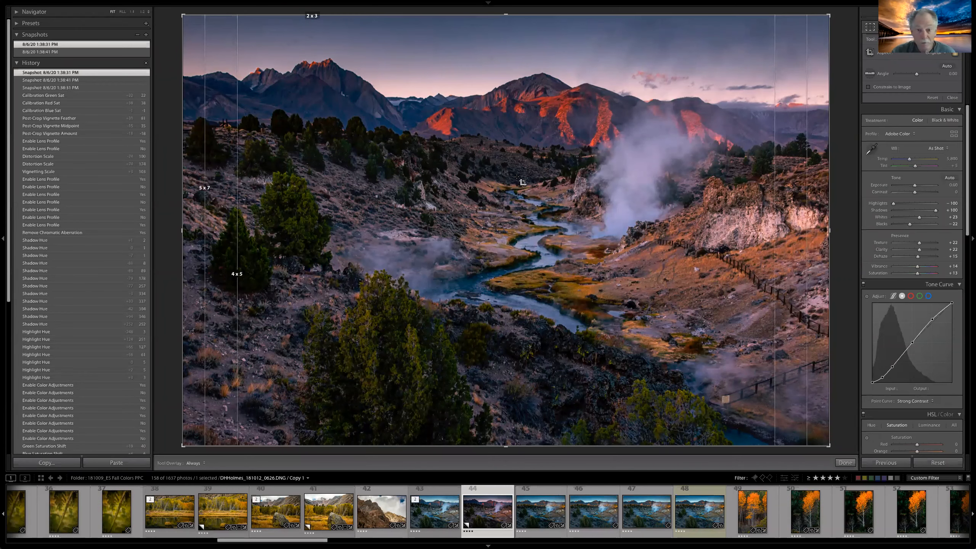
{"action": "key", "text": "o"}
{"action": "key", "text": "o"}
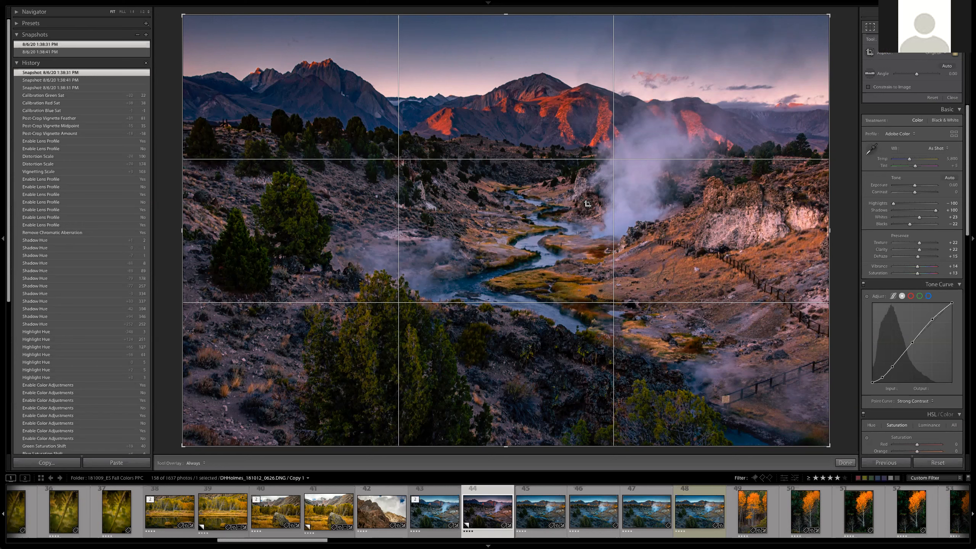
{"action": "key", "text": "o"}
{"action": "key", "text": "o"}
{"action": "key", "text": "o"}
{"action": "key", "text": "o"}
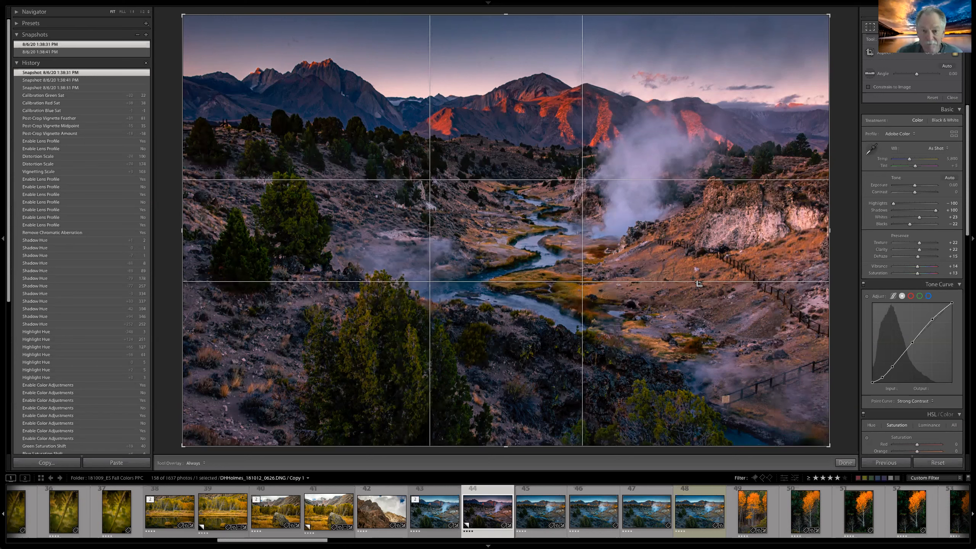
Step: Cycle the crop guide overlay on to thirds, diagonal and triangle to compare them against the composition
{"action": "key", "text": "o"}
{"action": "key", "text": "o"}
{"action": "key", "text": "o"}
{"action": "key", "text": "o"}
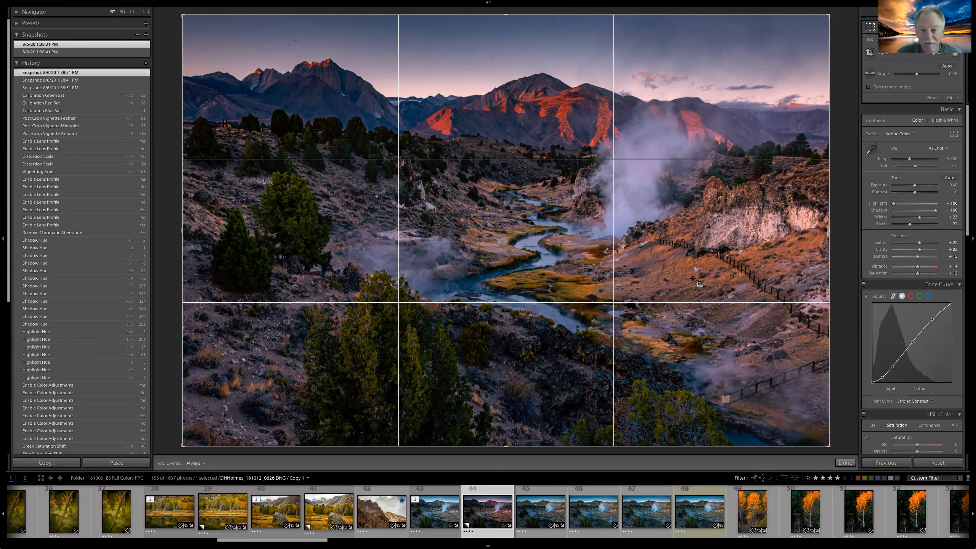
{"action": "key", "text": "o"}
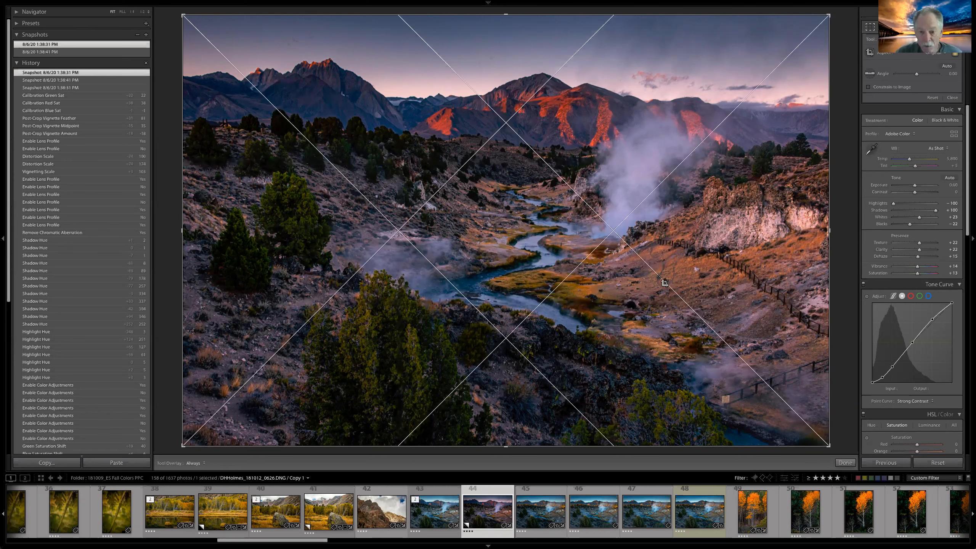
{"action": "key", "text": "o"}
{"action": "key", "text": "o"}
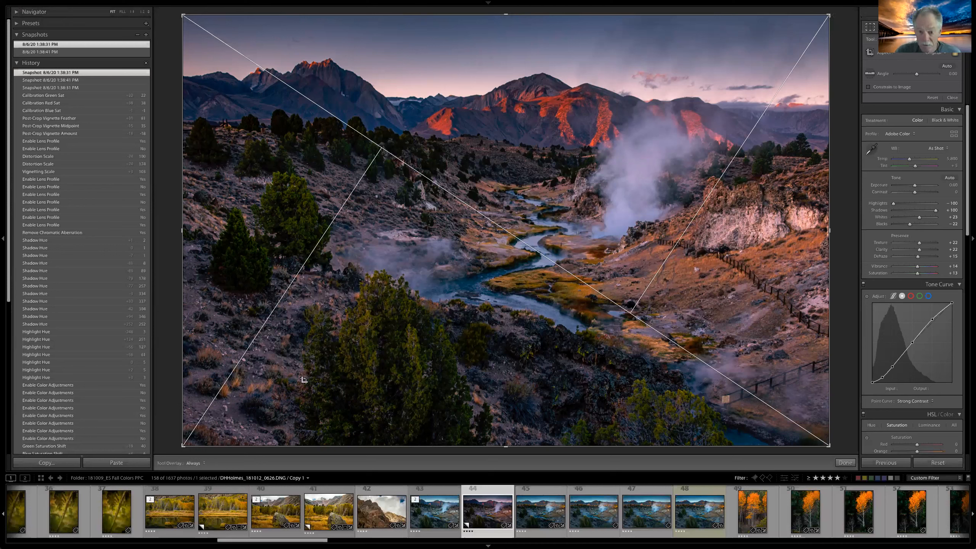
Step: Compare the golden ratio and thirds crop guides, finishing on the golden spiral overlay
{"action": "key", "text": "o"}
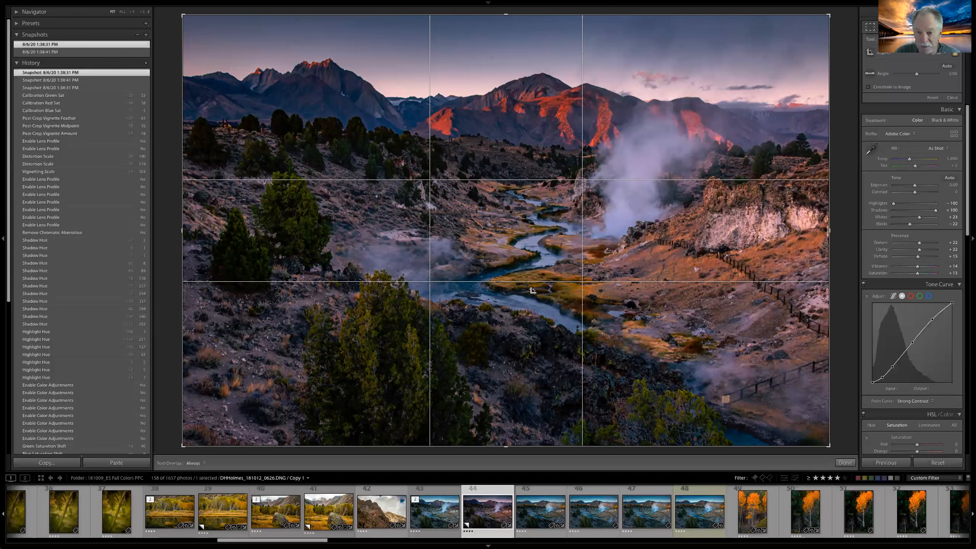
{"action": "key", "text": "o"}
{"action": "key", "text": "o"}
{"action": "key", "text": "o"}
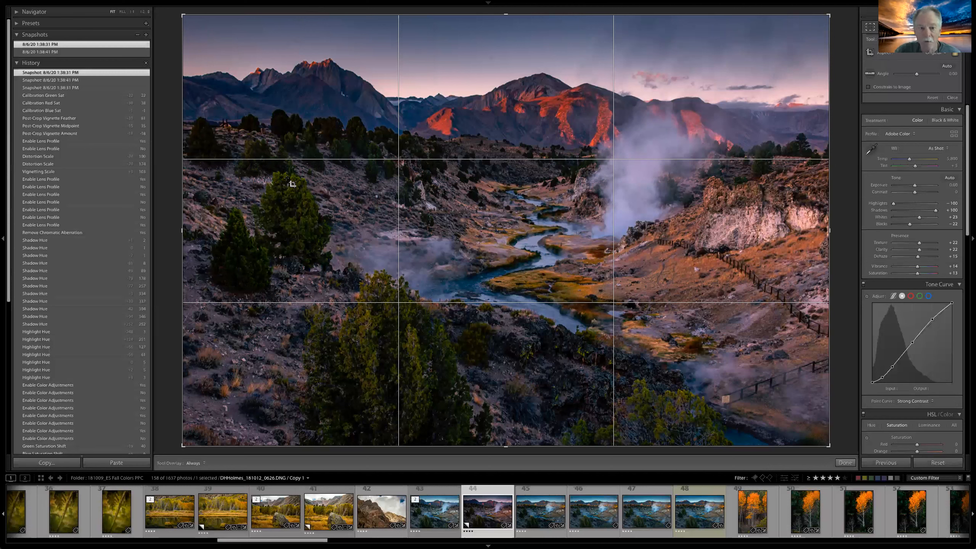
{"action": "key", "text": "o"}
{"action": "key", "text": "o"}
{"action": "key", "text": "o"}
{"action": "key", "text": "o"}
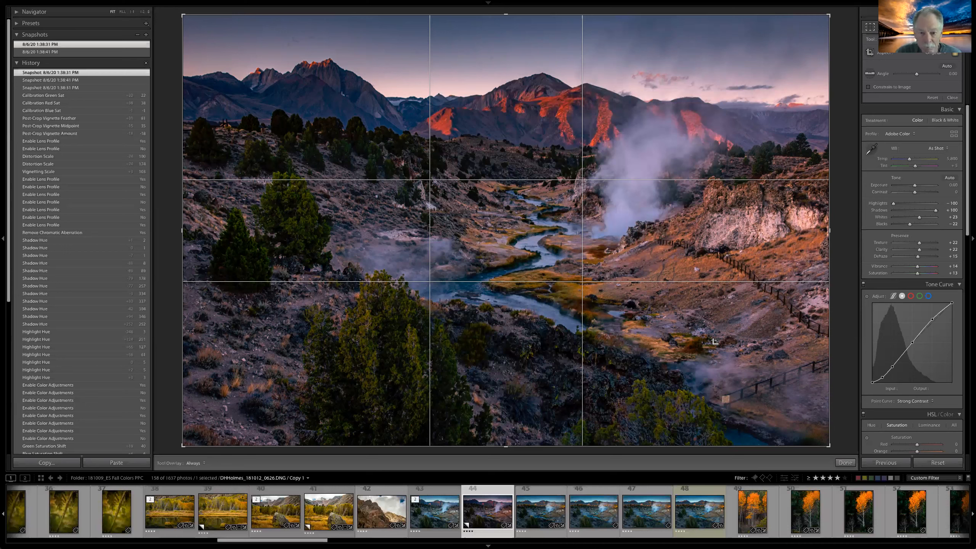
{"action": "key", "text": "o"}
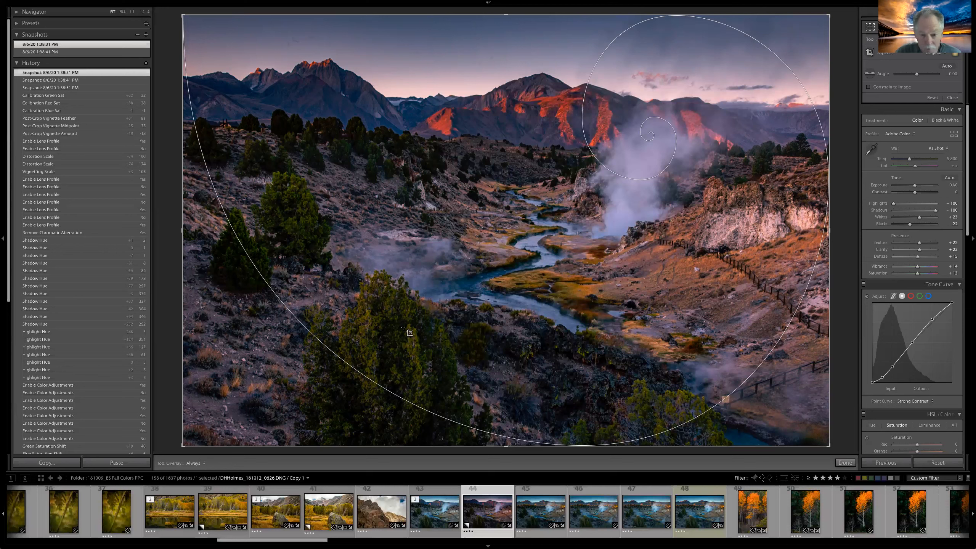
Step: Choose Golden Ratio as the crop guide overlay and switch from it to the triangle guide
{"action": "mouse_move", "coordinate": [235, 4]}
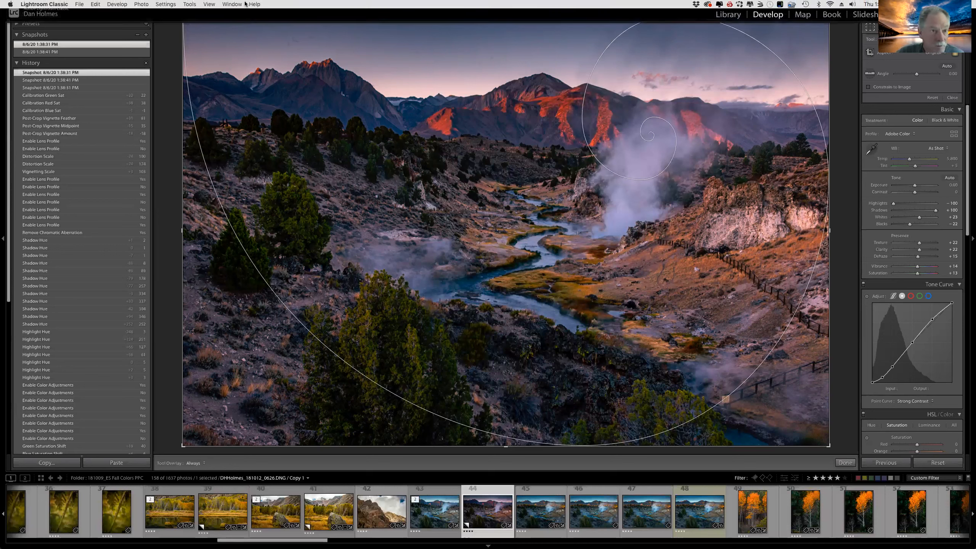
{"action": "left_click", "coordinate": [192, 5]}
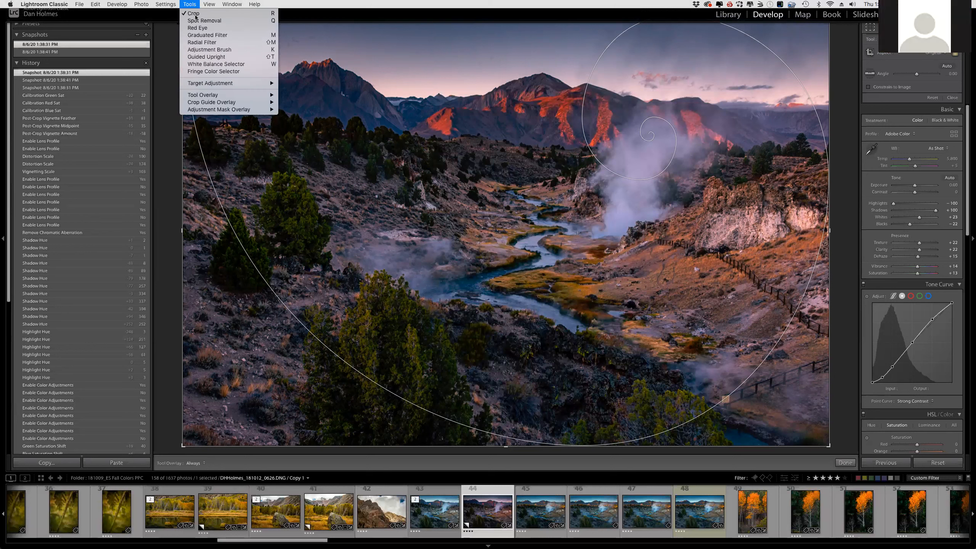
{"action": "mouse_move", "coordinate": [206, 102]}
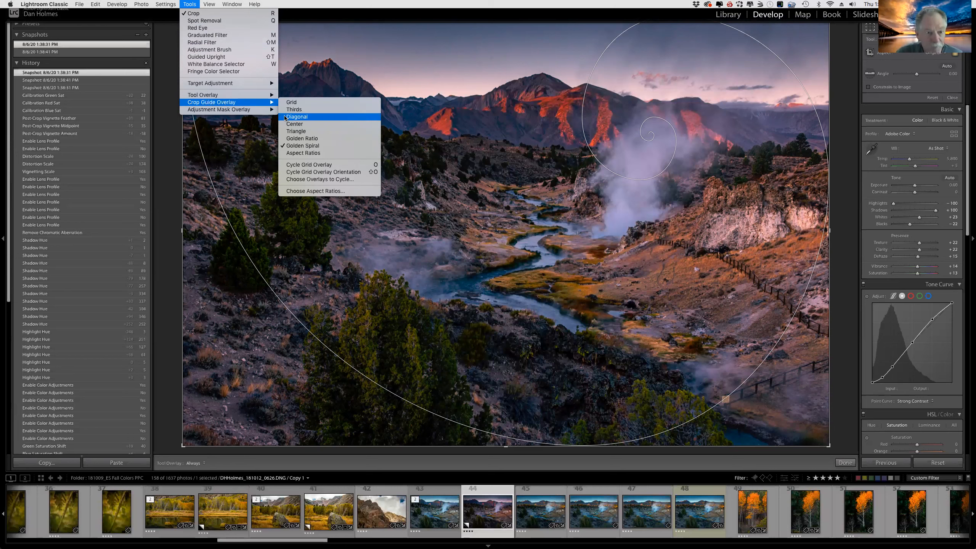
{"action": "left_click", "coordinate": [303, 142]}
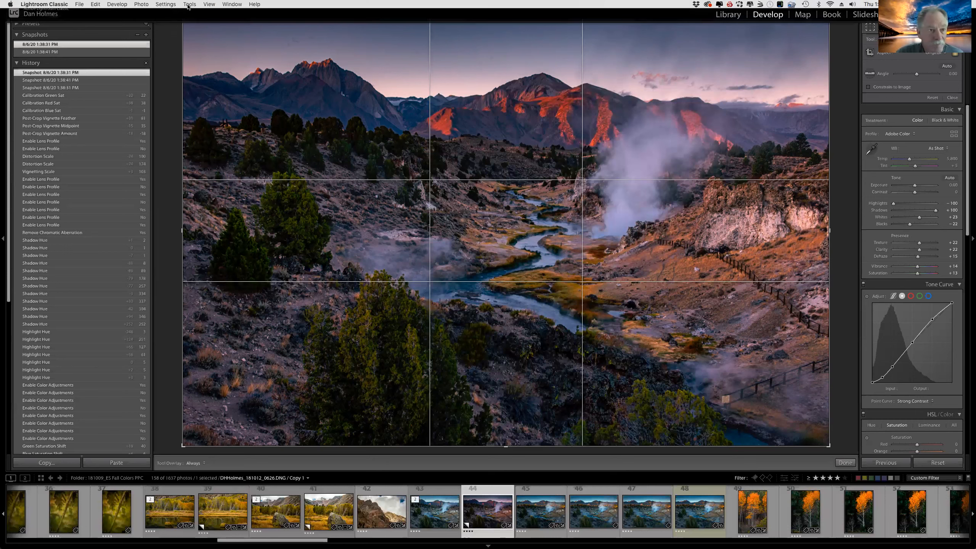
{"action": "left_click", "coordinate": [189, 4]}
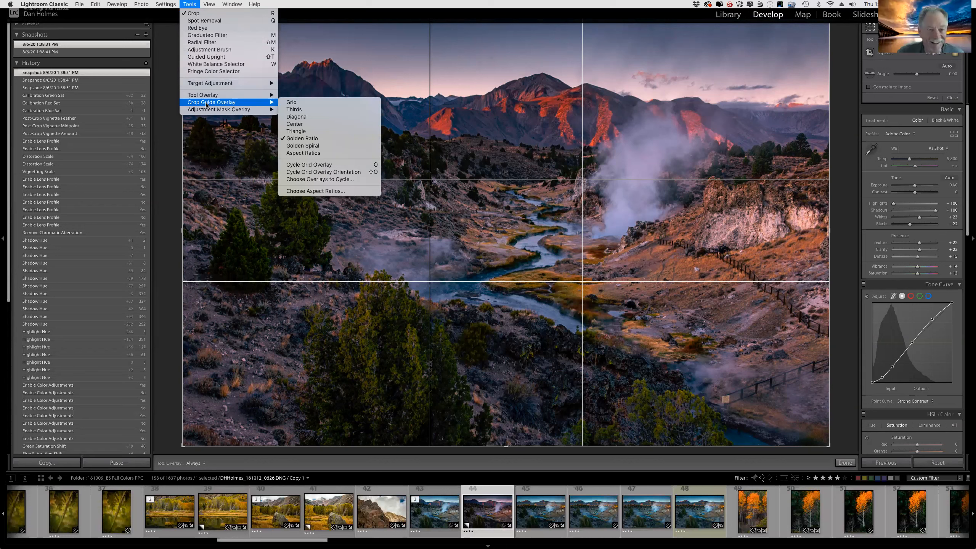
{"action": "left_click", "coordinate": [304, 138]}
{"action": "key", "text": "o"}
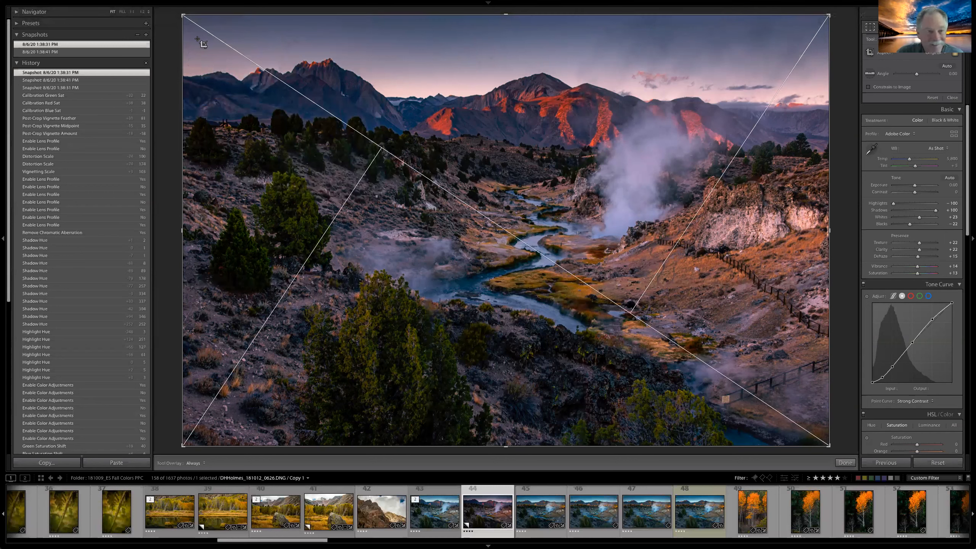
Step: Set the crop guide overlay to Diagonal
{"action": "mouse_move", "coordinate": [193, 5]}
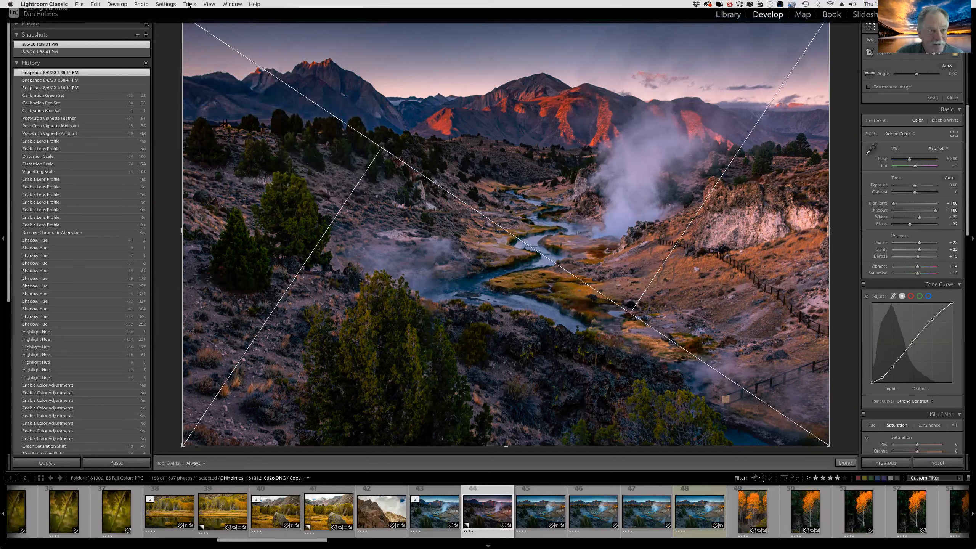
{"action": "left_click", "coordinate": [193, 5]}
{"action": "mouse_move", "coordinate": [207, 96]}
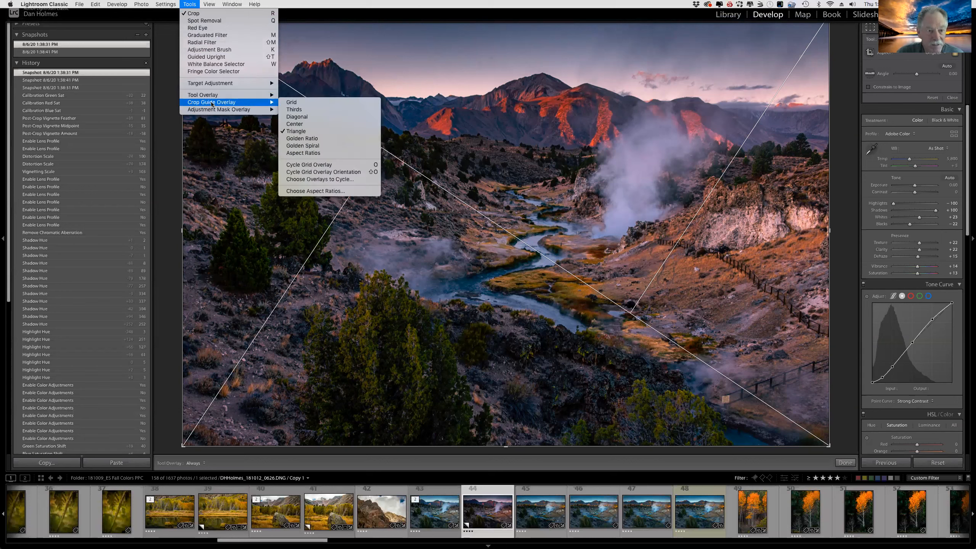
{"action": "left_click", "coordinate": [290, 117]}
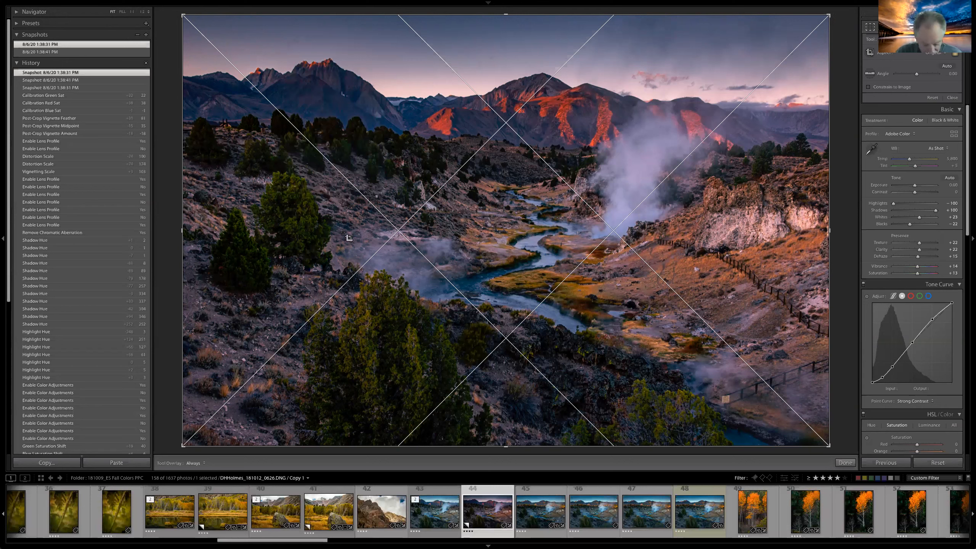
Step: Cycle the crop guides through triangle, thirds and diagonal, ending on the triangle overlay
{"action": "key", "text": "o"}
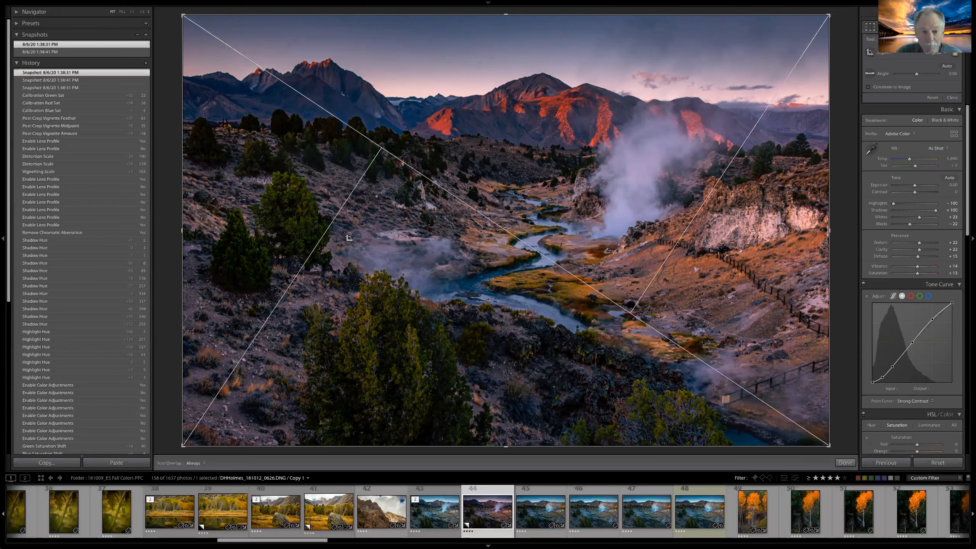
{"action": "key", "text": "o"}
{"action": "key", "text": "o"}
{"action": "key", "text": "o"}
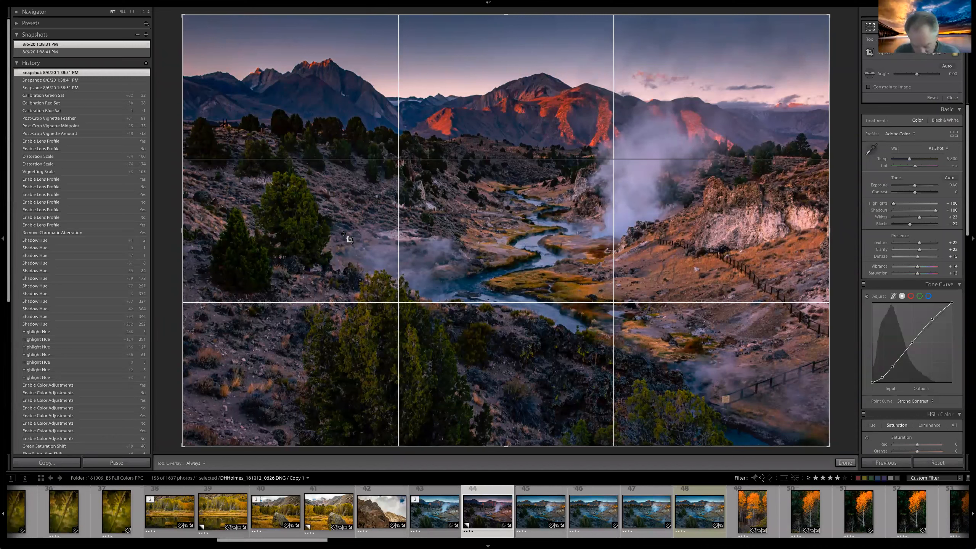
{"action": "key", "text": "o"}
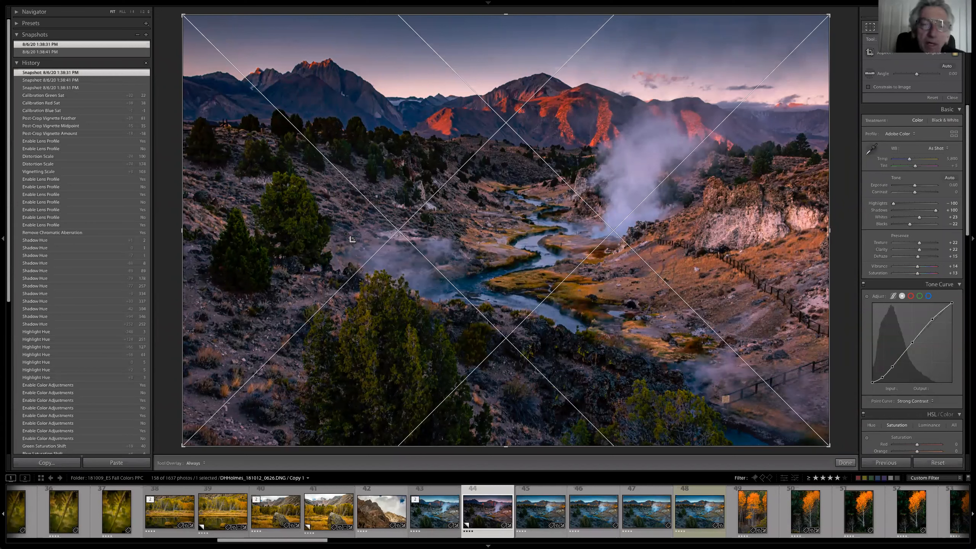
{"action": "key", "text": "o"}
{"action": "key", "text": "o"}
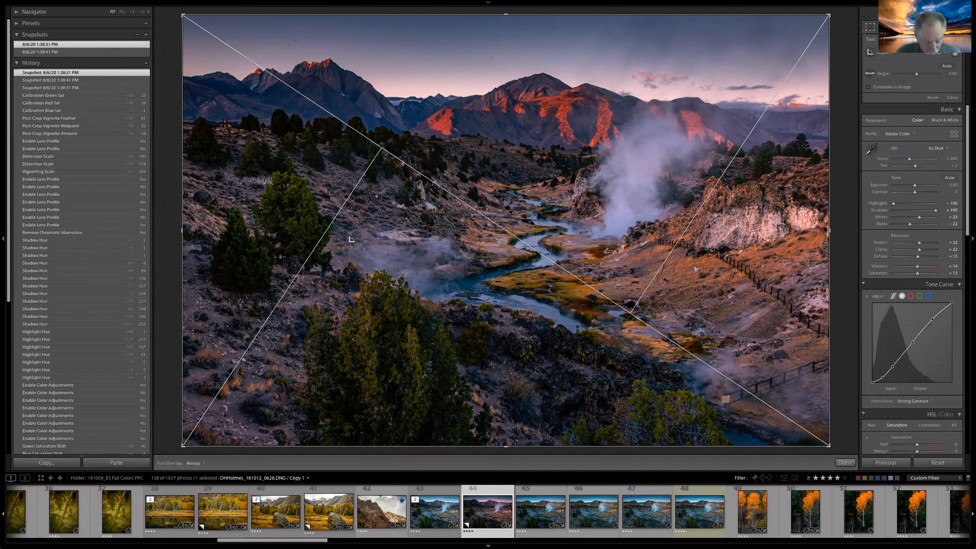
Step: Flip the crop between portrait and landscape orientation, ending on portrait, and set the tool overlay to Never
{"action": "key", "text": "x"}
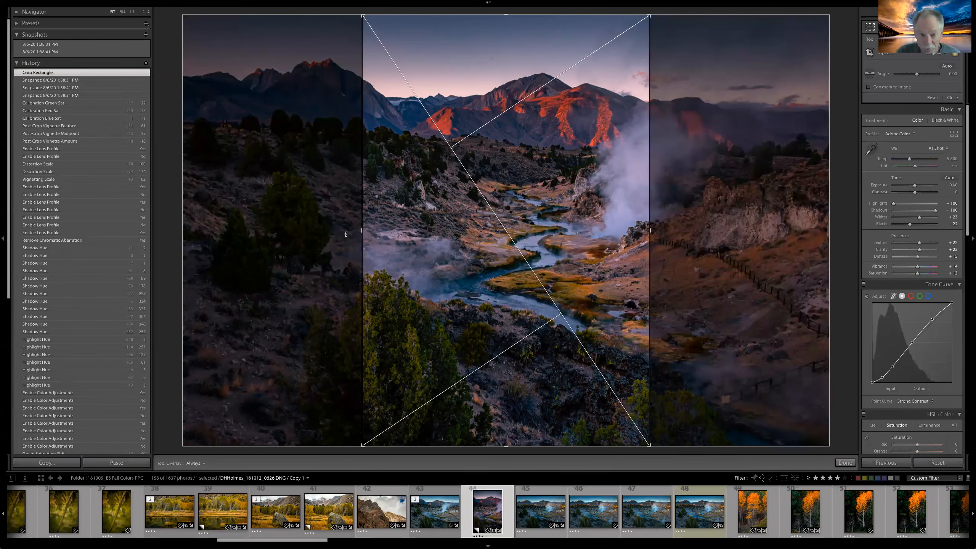
{"action": "key", "text": "x"}
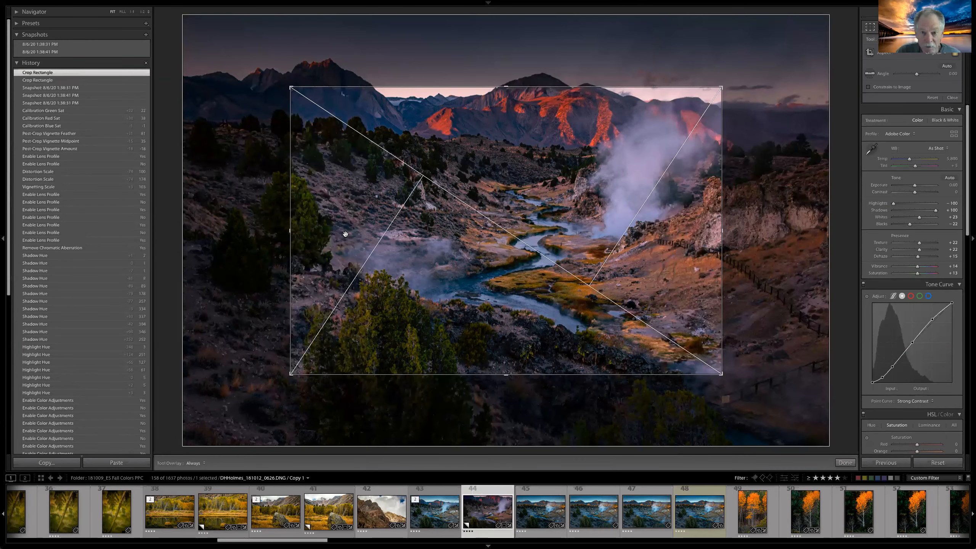
{"action": "key", "text": "x"}
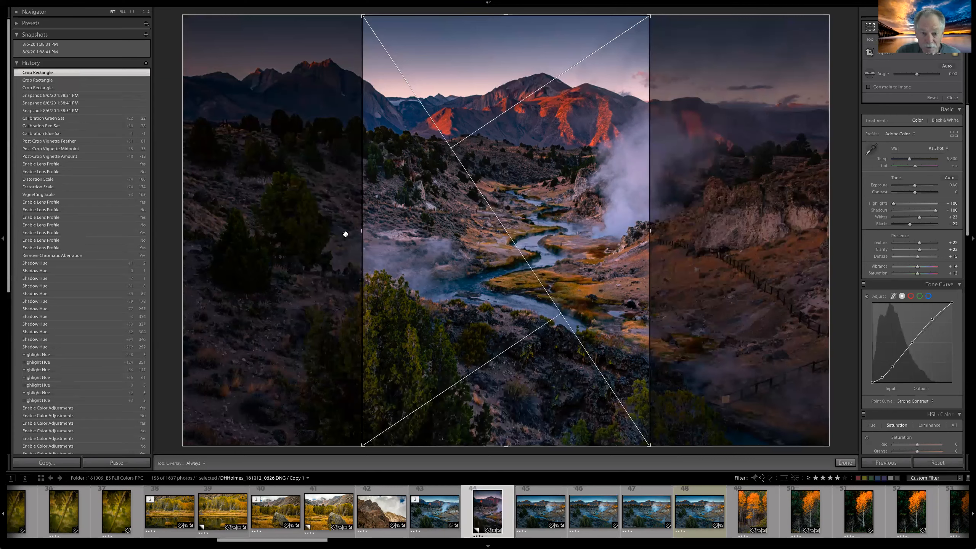
{"action": "key", "text": "x"}
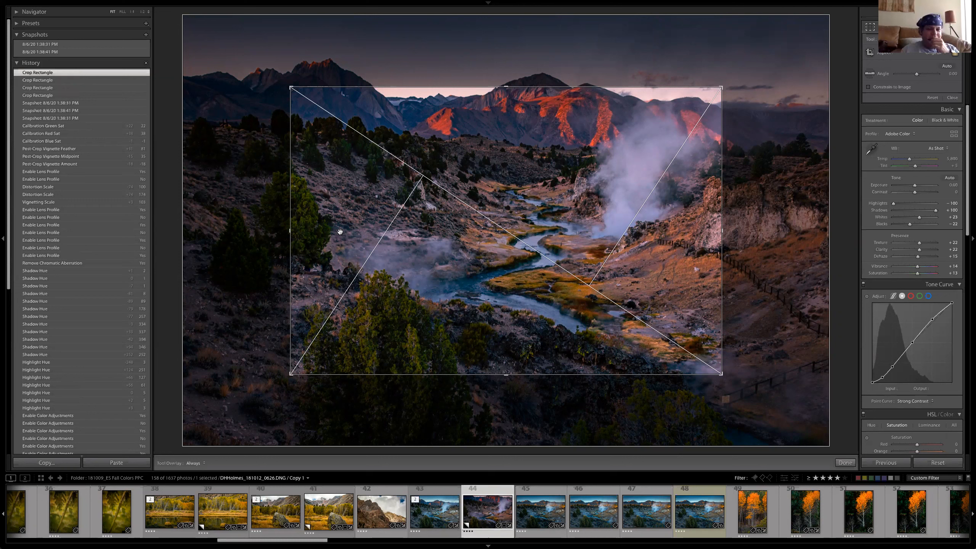
{"action": "key", "text": "x"}
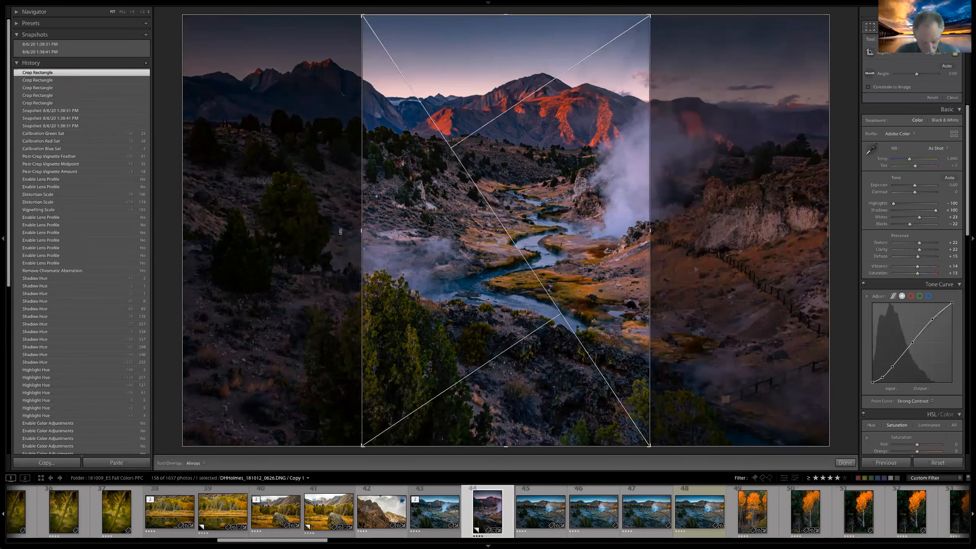
{"action": "key", "text": "ctrl+shift+h"}
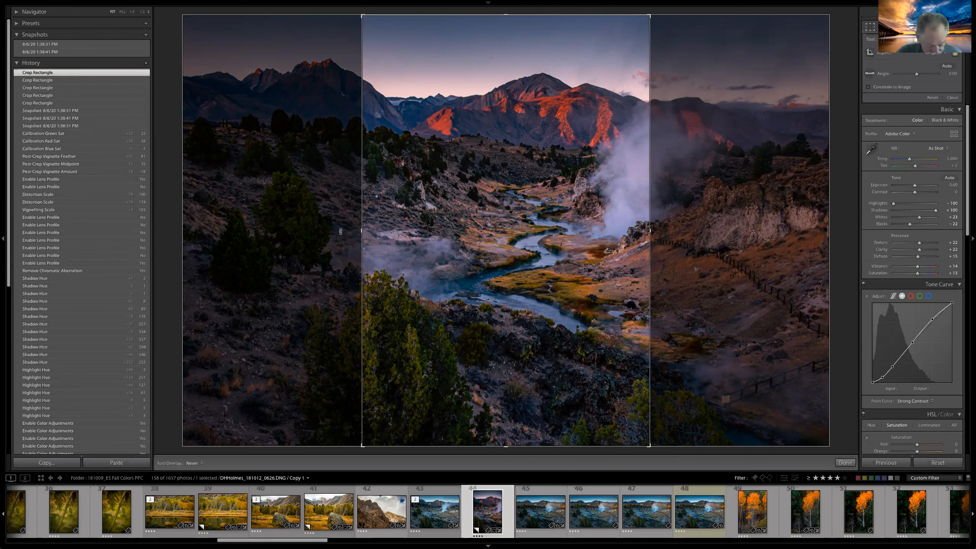
Step: Return the crop to landscape orientation covering the whole photo and close the Crop tool
{"action": "key", "text": "x"}
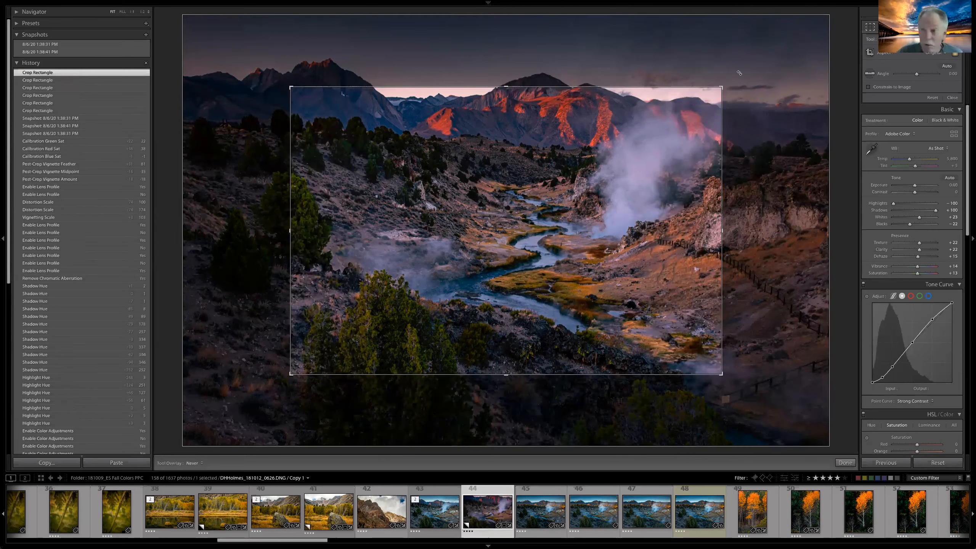
{"action": "left_click", "coordinate": [934, 54]}
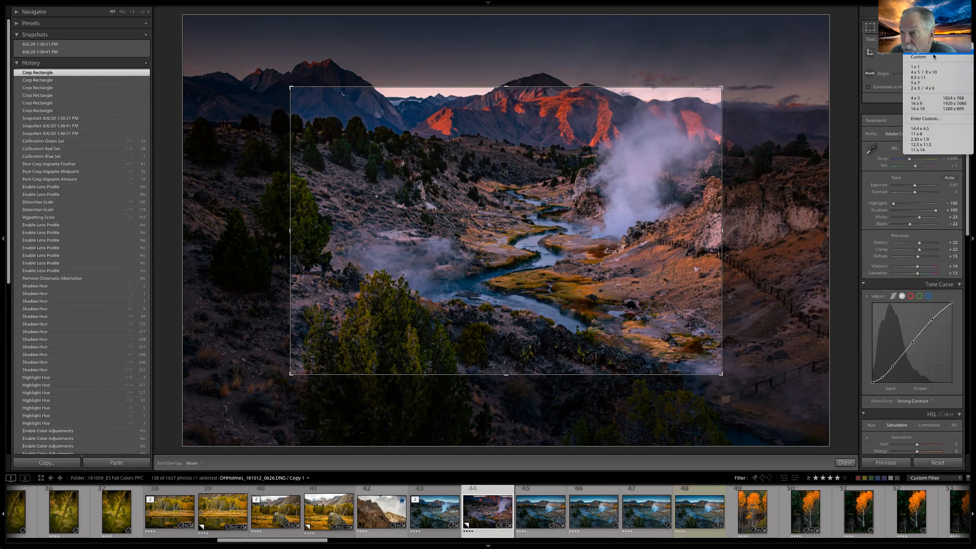
{"action": "left_click", "coordinate": [920, 47]}
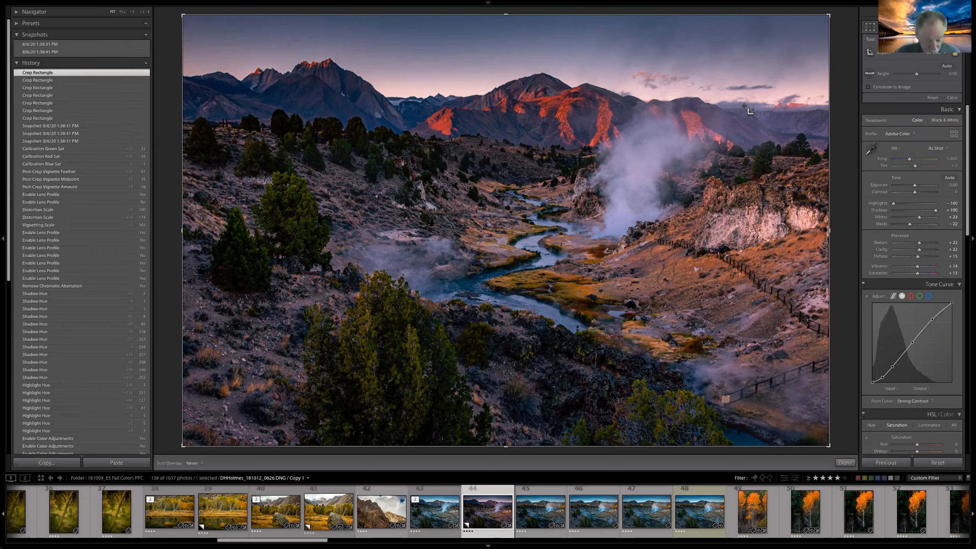
{"action": "key", "text": "r"}
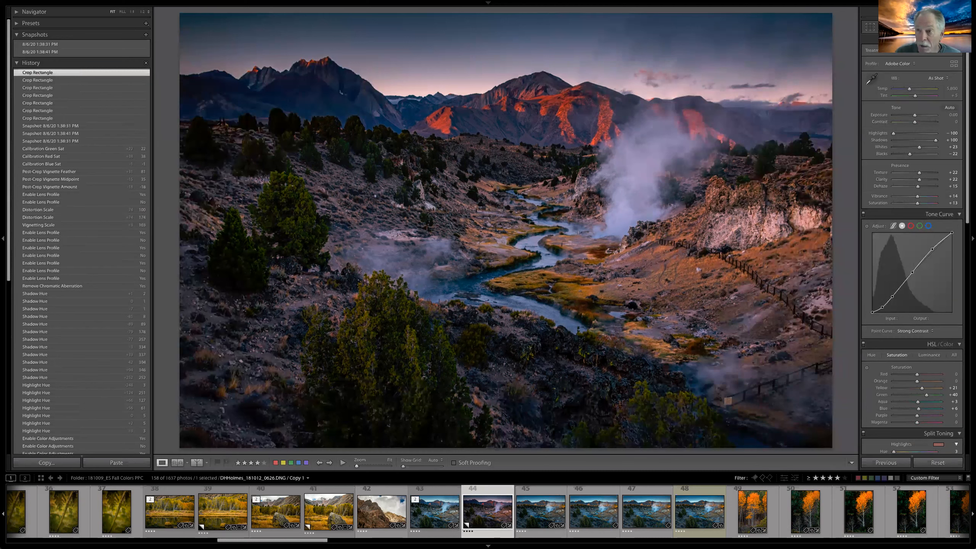
Step: Heal six dust spots in the sky above the mountains with the Spot Removal tool
{"action": "left_click", "coordinate": [884, 27]}
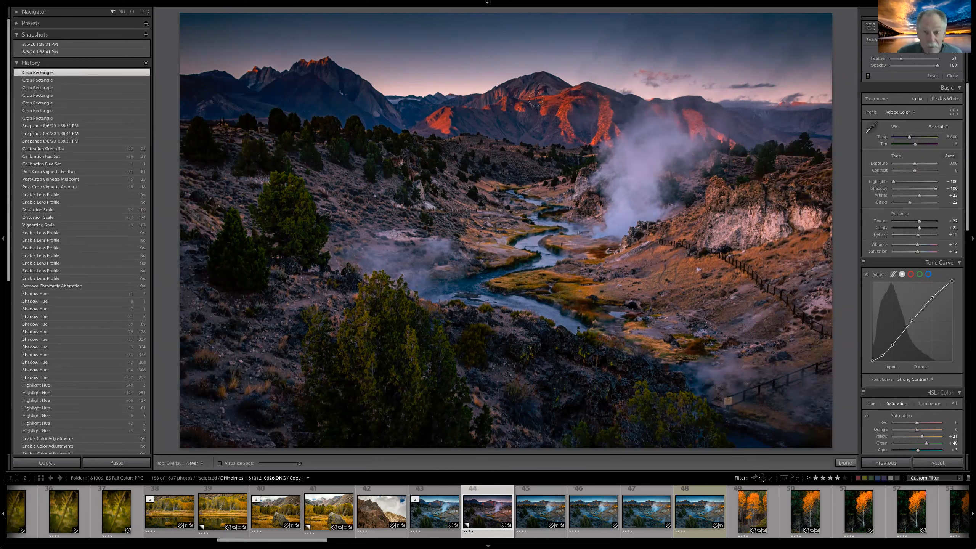
{"action": "scroll", "coordinate": [496, 84], "scroll_direction": "down", "scroll_amount": 4}
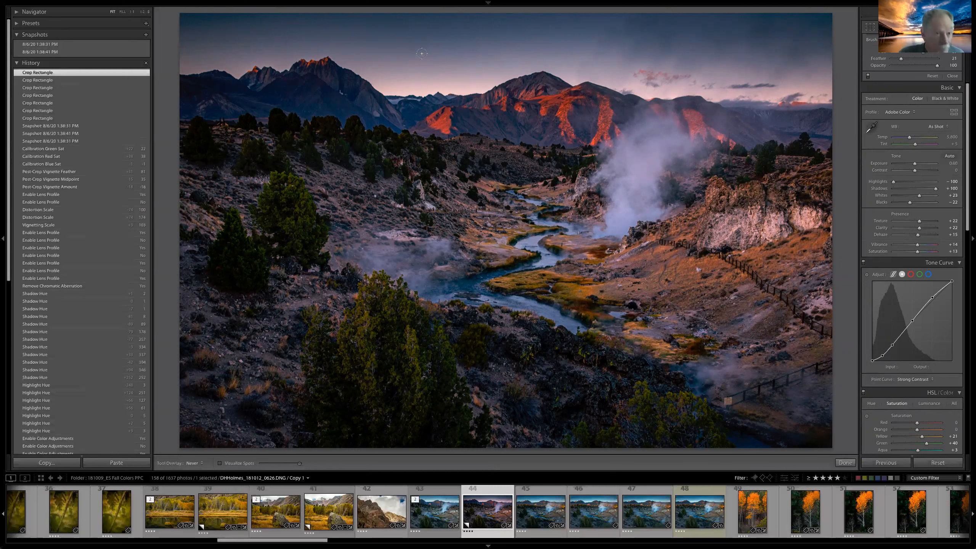
{"action": "left_click", "coordinate": [308, 36]}
{"action": "left_click", "coordinate": [292, 40]}
{"action": "left_click", "coordinate": [408, 57]}
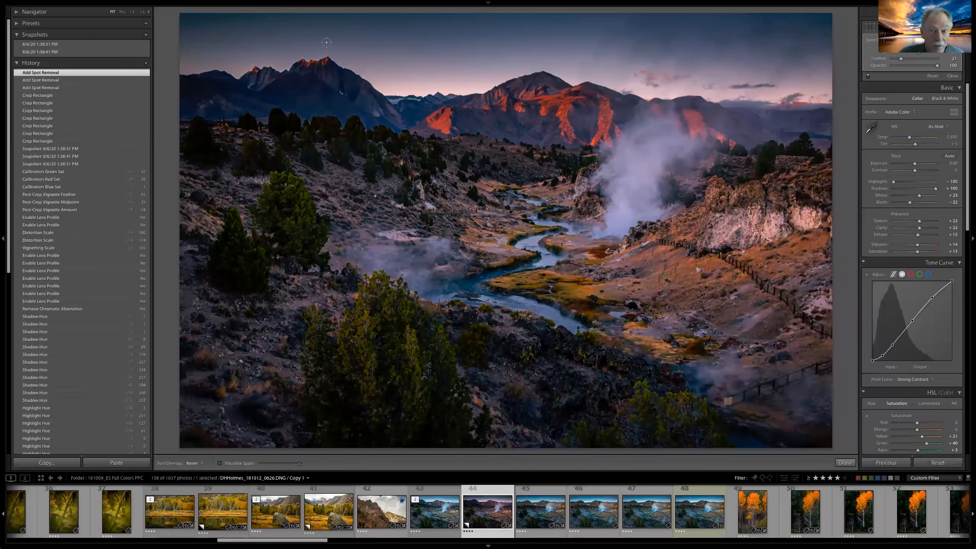
{"action": "left_click", "coordinate": [414, 51]}
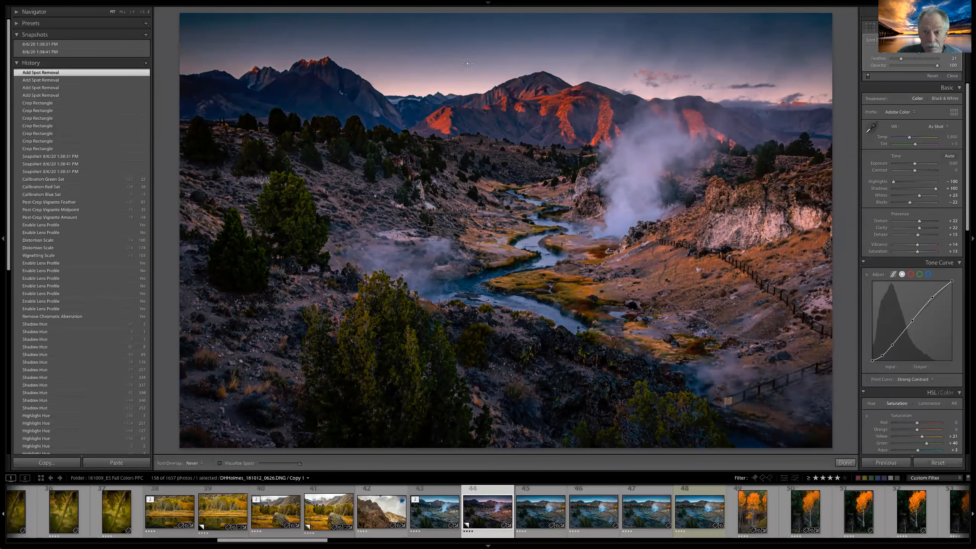
{"action": "left_click", "coordinate": [480, 63]}
{"action": "left_click", "coordinate": [452, 68]}
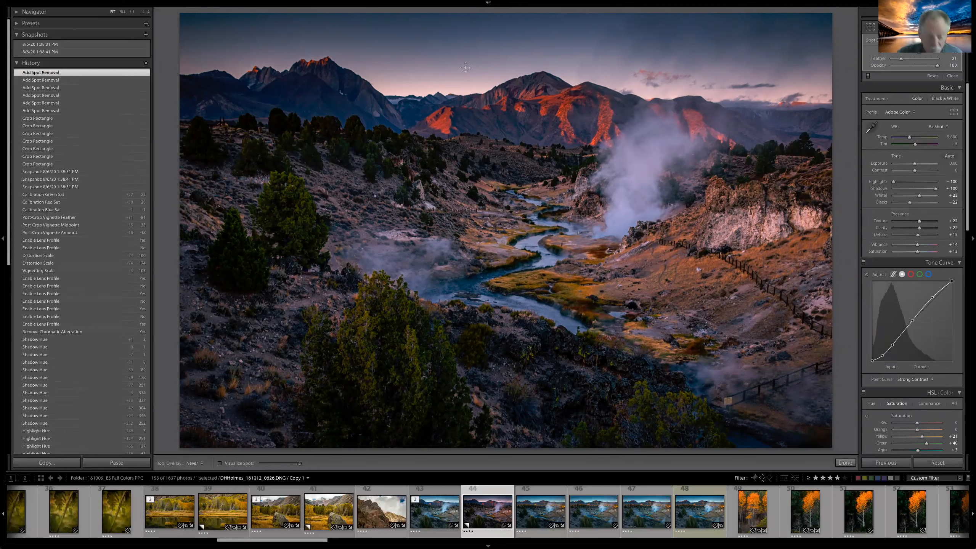
Step: Undo the recent spot removals and revert the photo to the latest Crop Rectangle state in the history
{"action": "key", "text": "ctrl+z"}
{"action": "key", "text": "ctrl+z"}
{"action": "key", "text": "ctrl+z"}
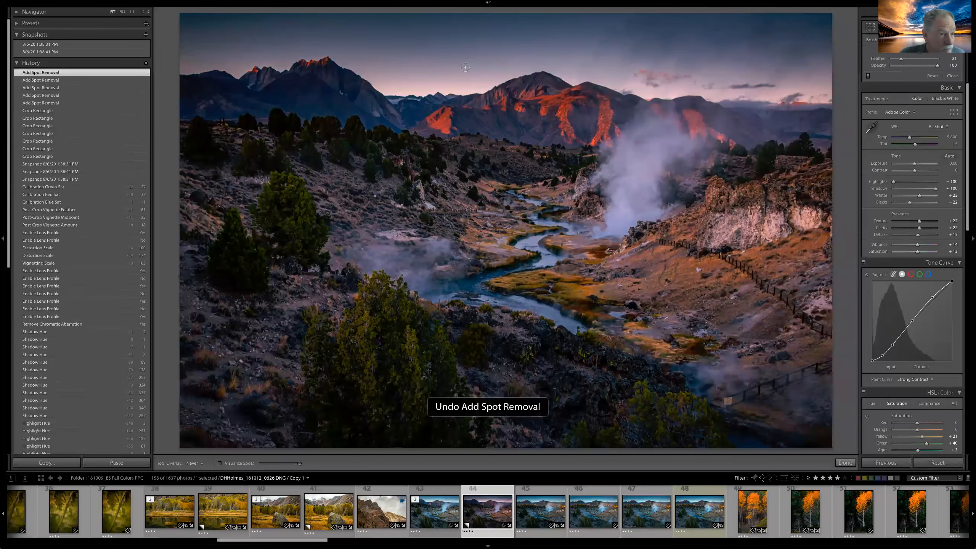
{"action": "key", "text": "ctrl+z"}
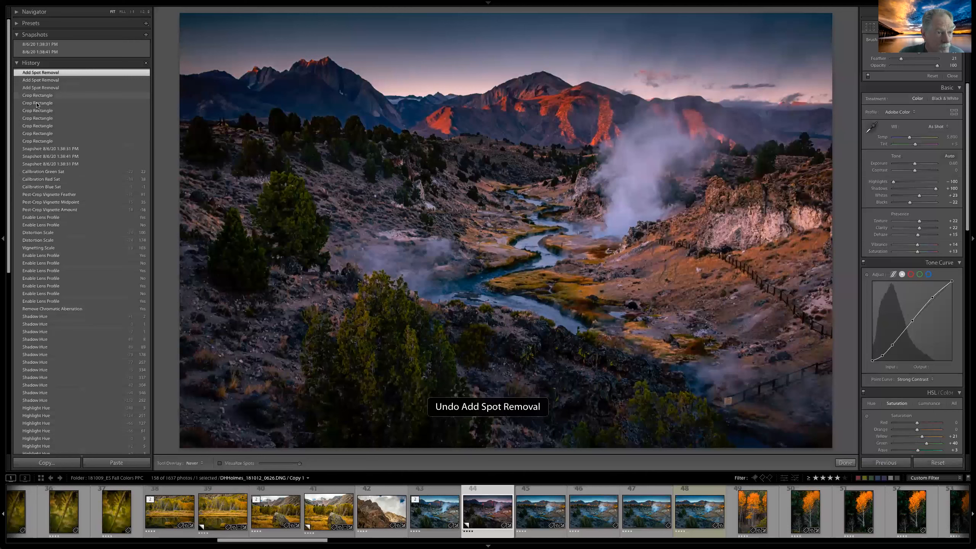
{"action": "left_click", "coordinate": [42, 96]}
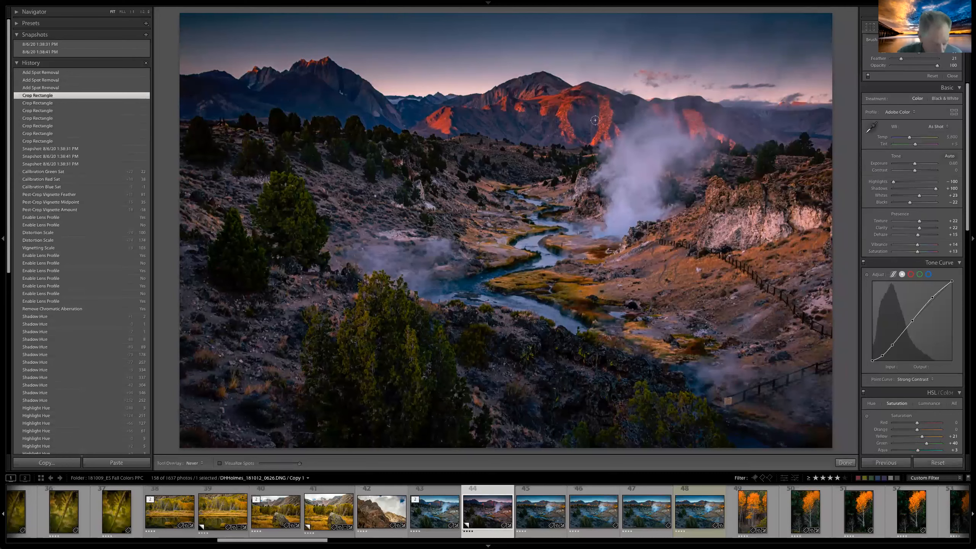
Step: Compare the photo with and without Visualize Spots, and close and reopen the Spot Removal tool
{"action": "key", "text": "a"}
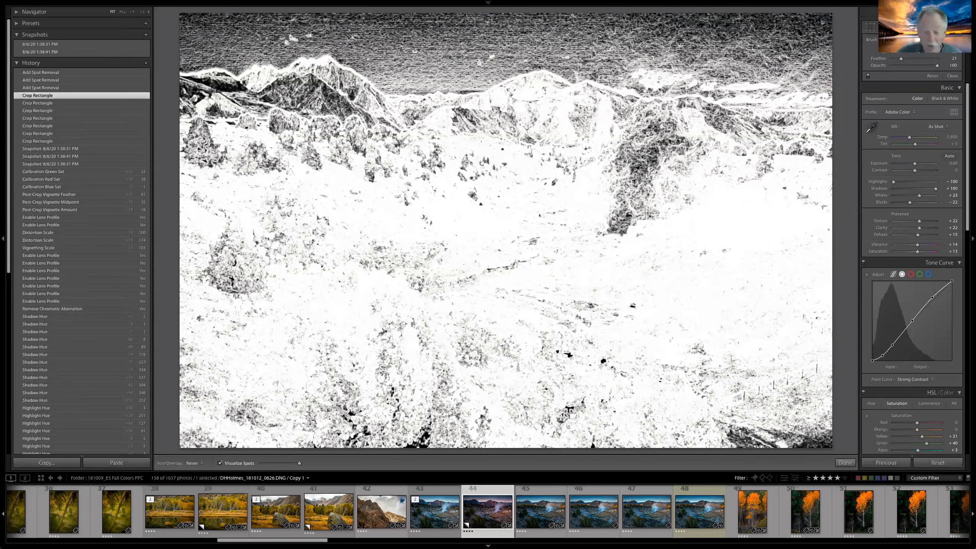
{"action": "key", "text": "a"}
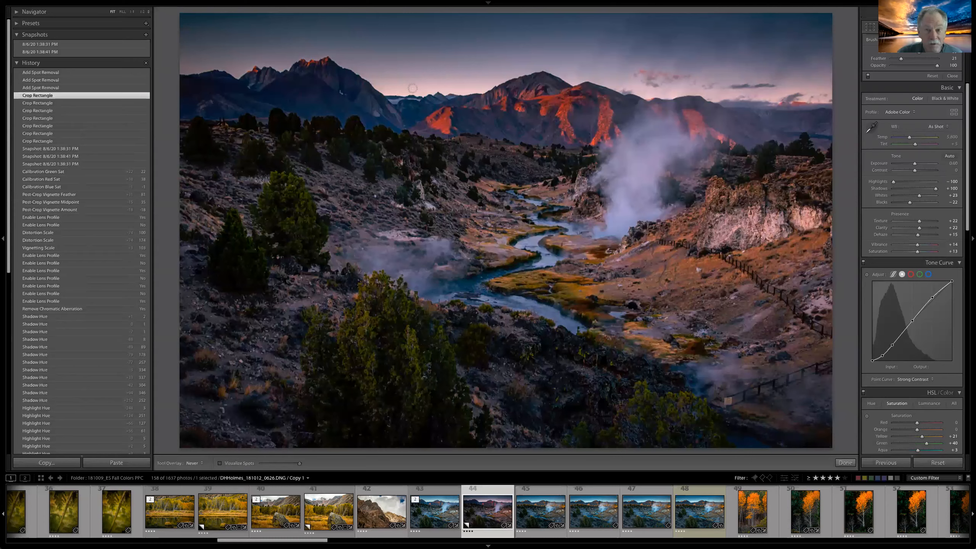
{"action": "key", "text": "a"}
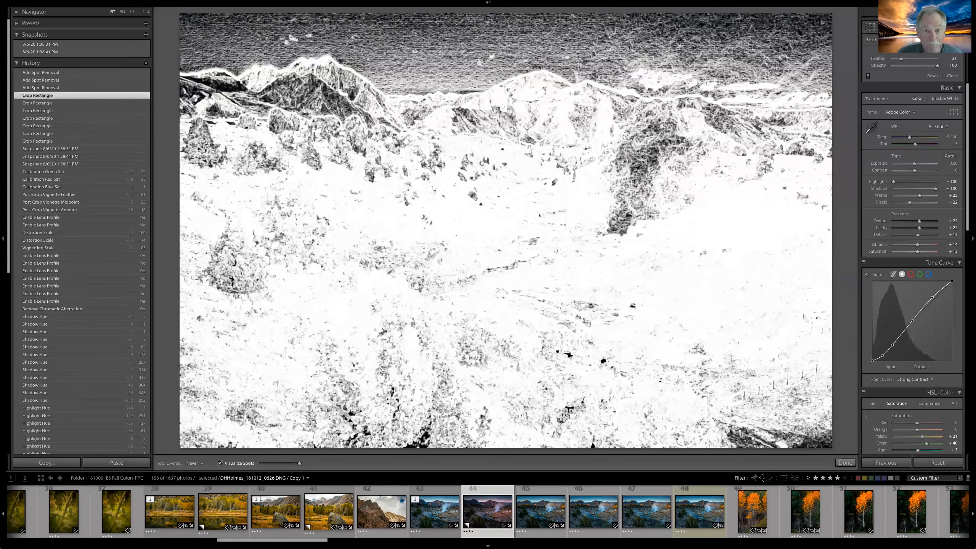
{"action": "key", "text": "a"}
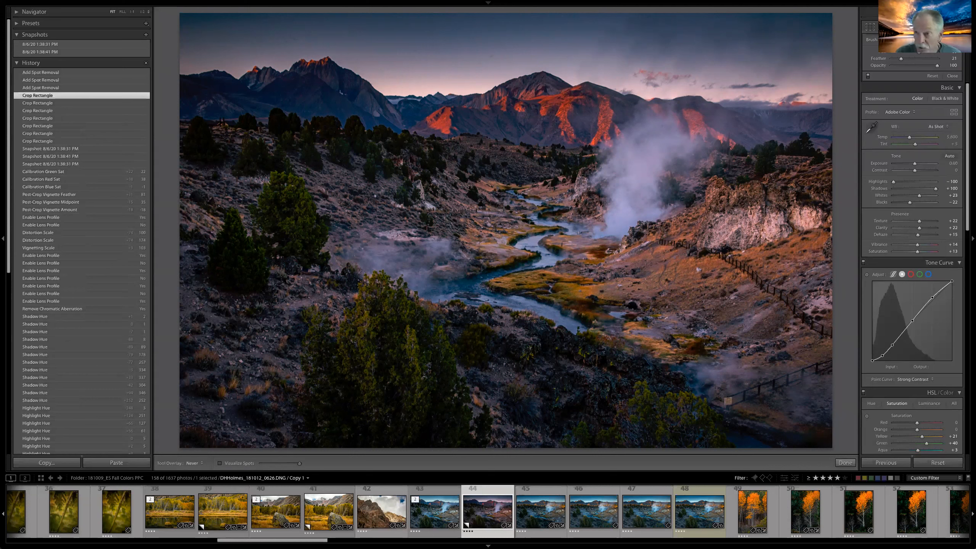
{"action": "key", "text": "q"}
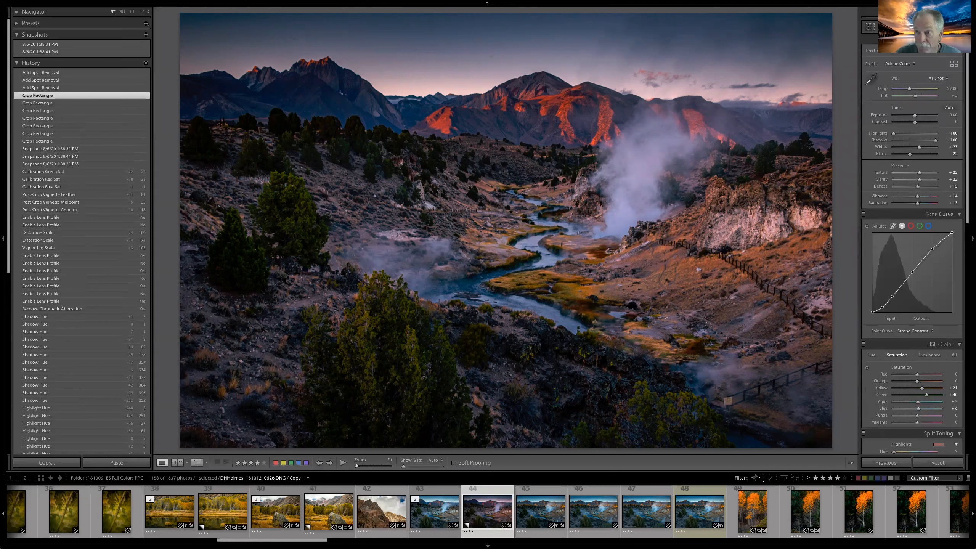
{"action": "key", "text": "q"}
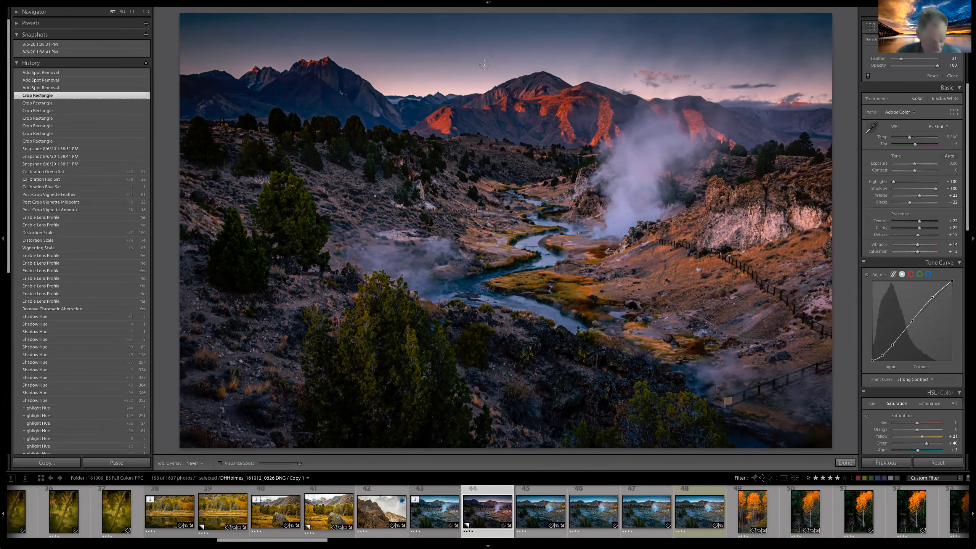
Step: Turn on Visualize Spots and heal eight dust spots across the sky
{"action": "key", "text": "a"}
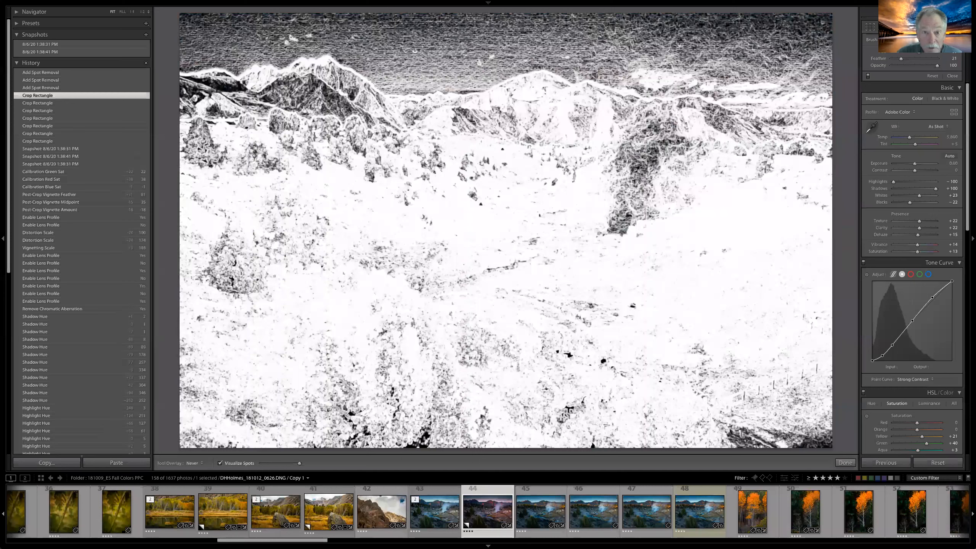
{"action": "left_click", "coordinate": [482, 75]}
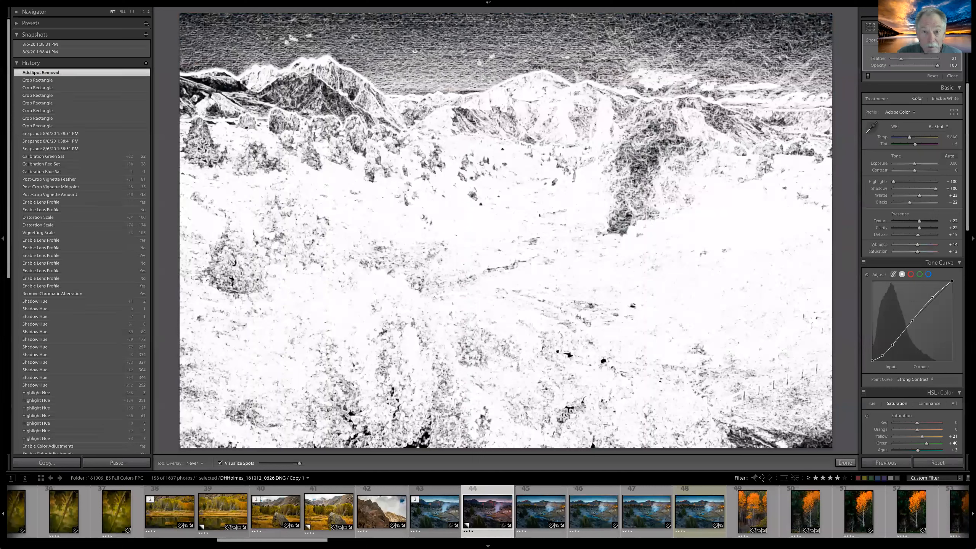
{"action": "left_click", "coordinate": [479, 62]}
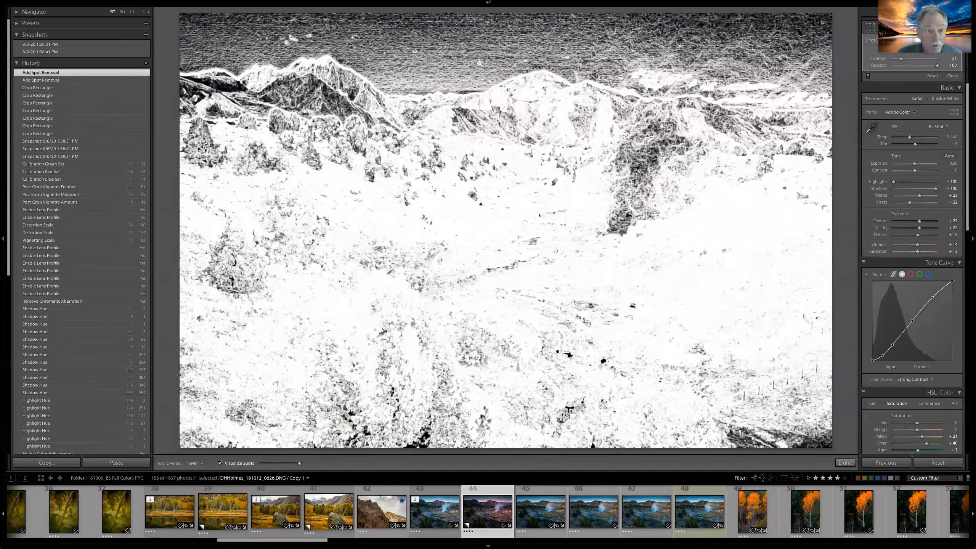
{"action": "left_click", "coordinate": [298, 46]}
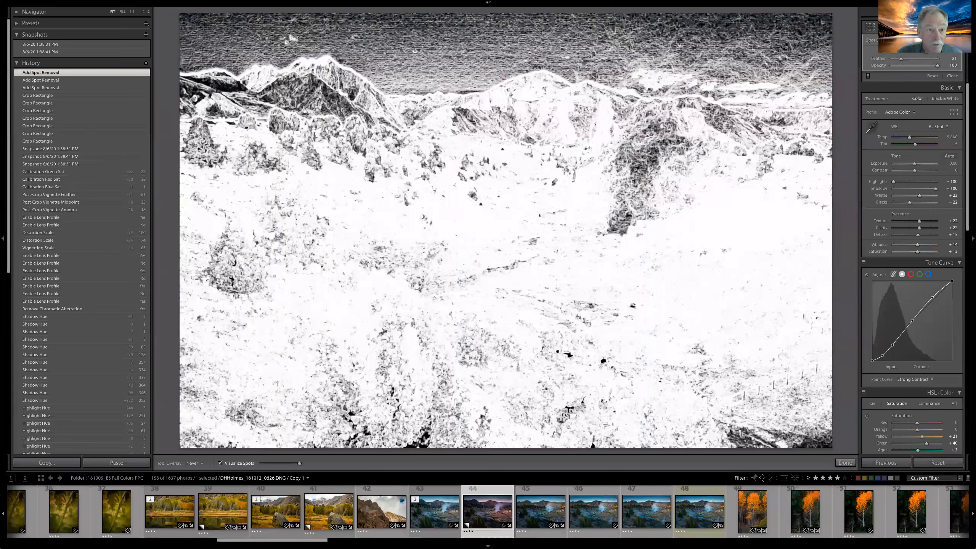
{"action": "left_click", "coordinate": [290, 37]}
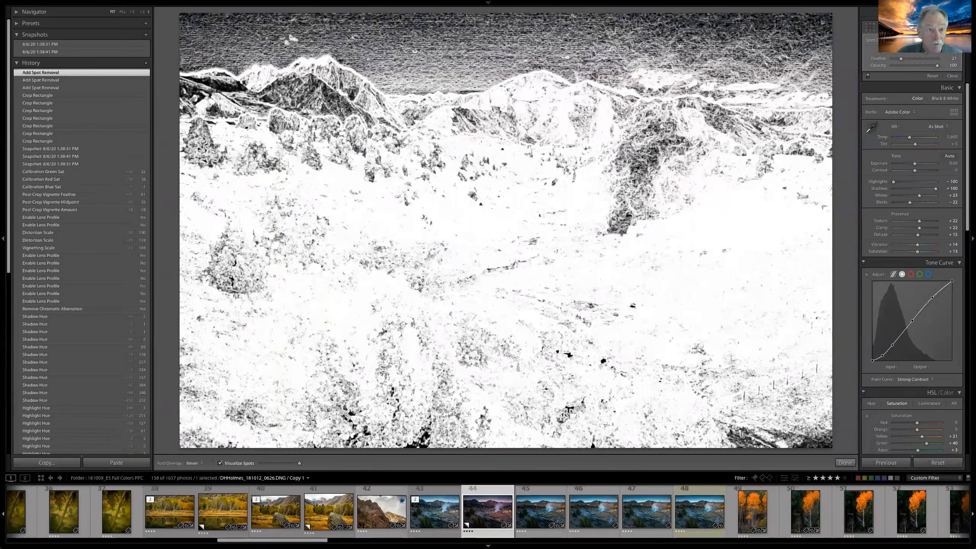
{"action": "left_click", "coordinate": [283, 41]}
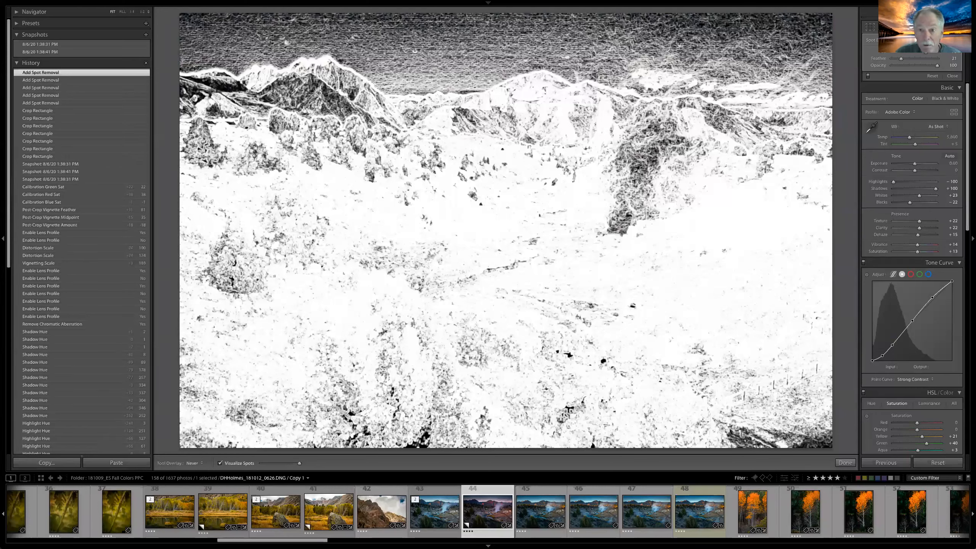
{"action": "left_click", "coordinate": [565, 56]}
{"action": "left_click", "coordinate": [822, 23]}
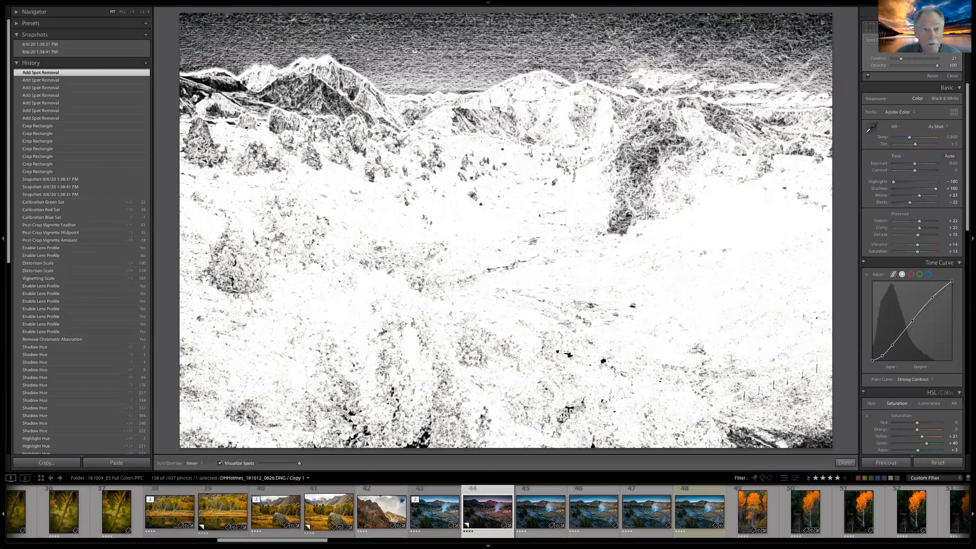
{"action": "left_click", "coordinate": [353, 36]}
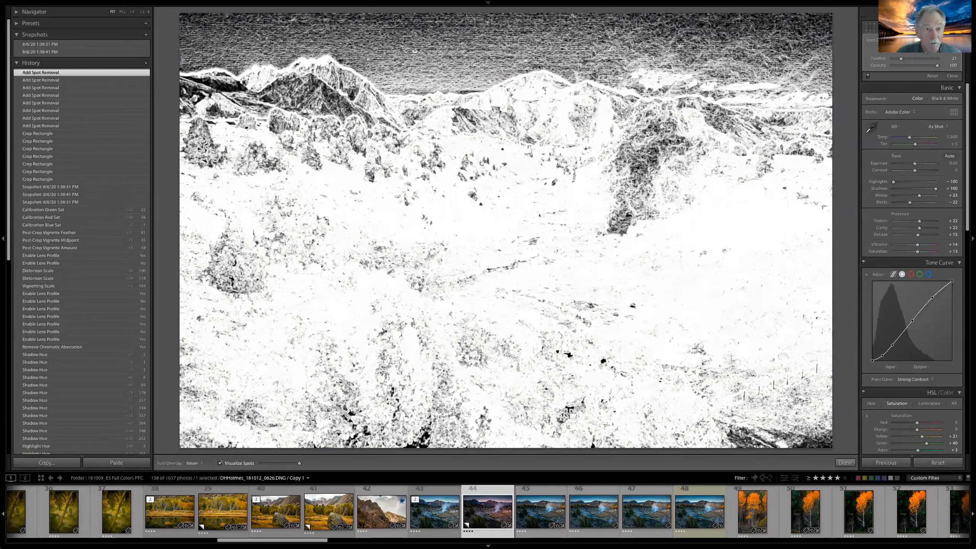
Step: Turn off Visualize Spots and set the tool overlay to Auto
{"action": "key", "text": "a"}
{"action": "key", "text": "a"}
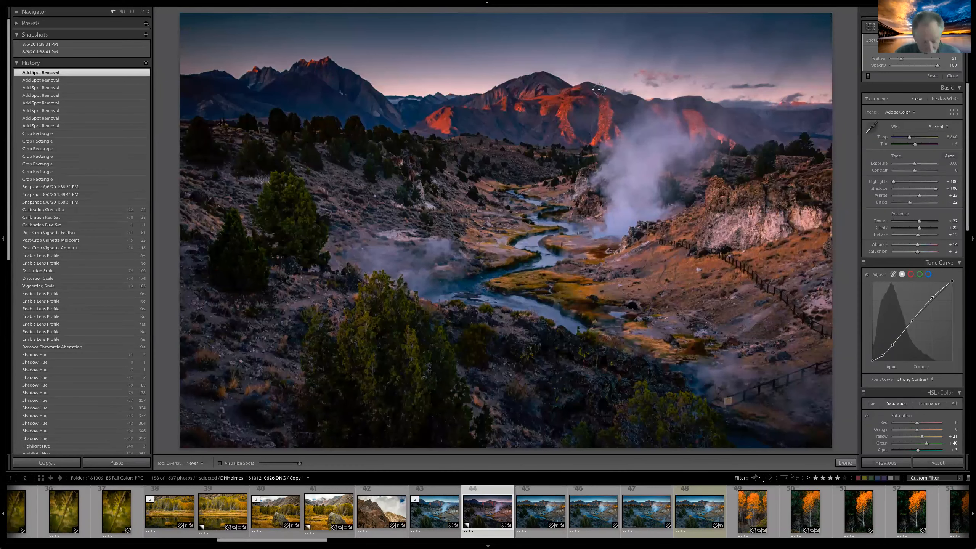
{"action": "key", "text": "h"}
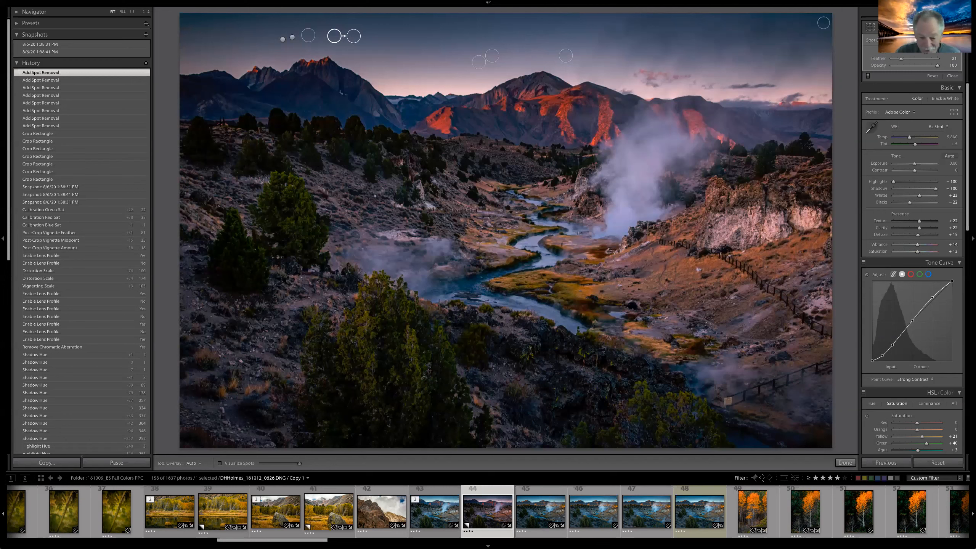
Step: Synchronize only Spot Removal from this photo to the next four photos in the filmstrip and display the first of them
{"action": "left_click", "coordinate": [538, 517], "text": "super"}
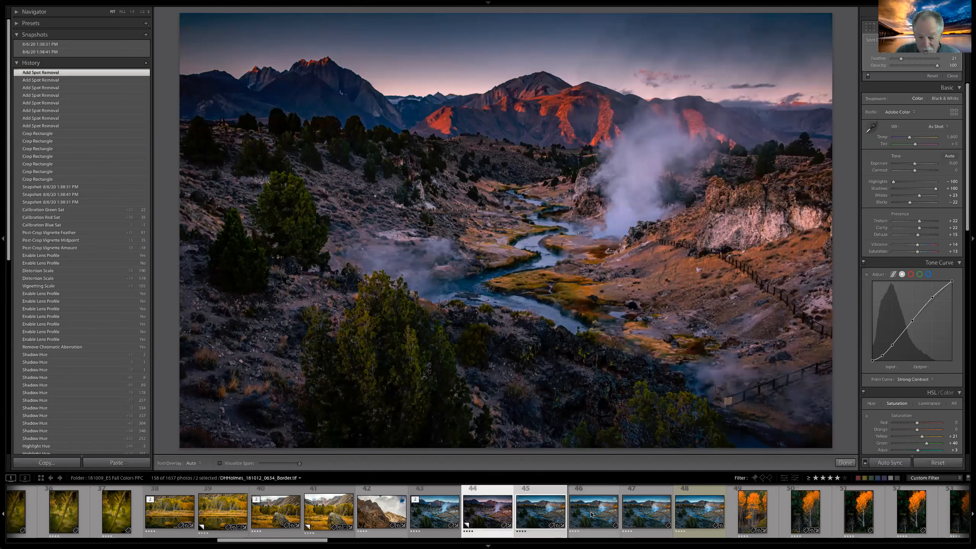
{"action": "left_click", "coordinate": [591, 514], "text": "super"}
{"action": "left_click", "coordinate": [645, 514], "text": "super"}
{"action": "left_click", "coordinate": [690, 513], "text": "super"}
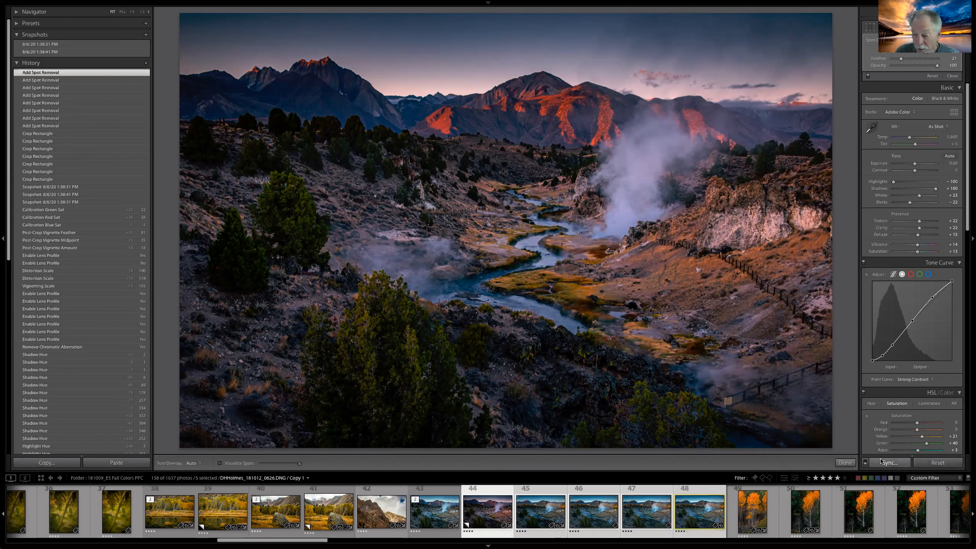
{"action": "key", "text": "super+shift+s"}
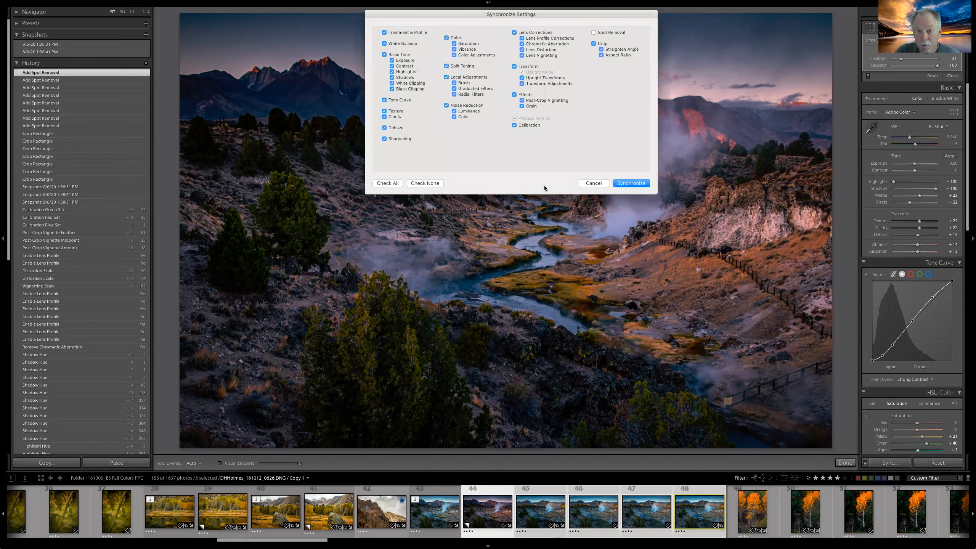
{"action": "left_click", "coordinate": [423, 182]}
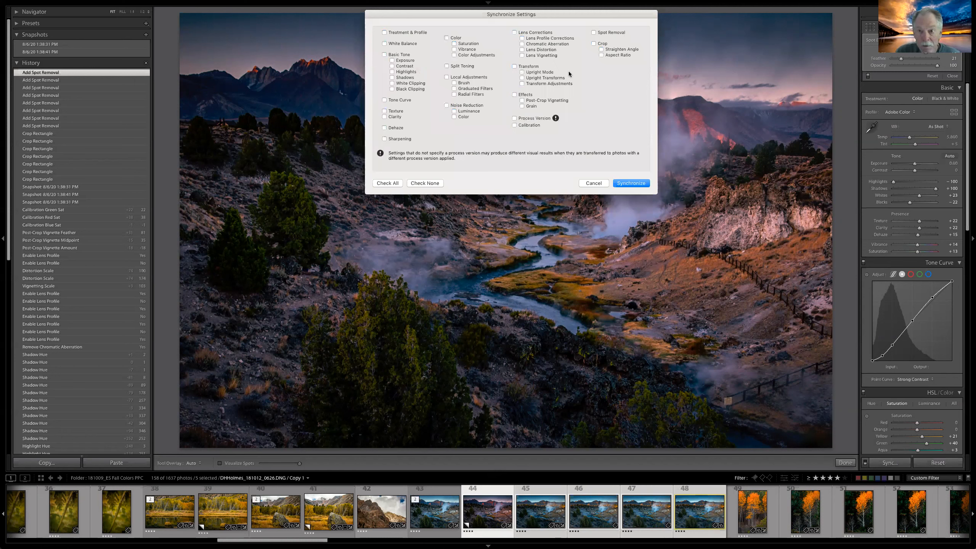
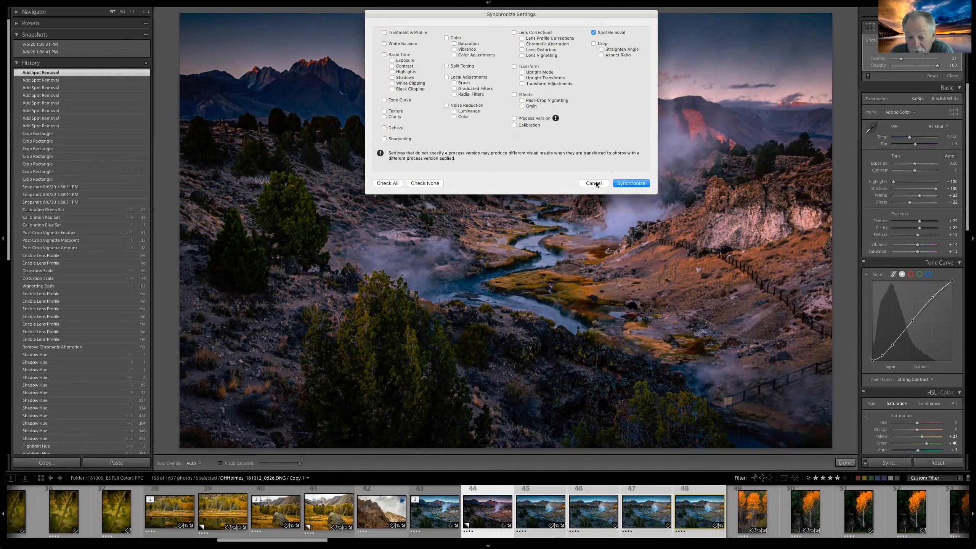
{"action": "left_click", "coordinate": [629, 184]}
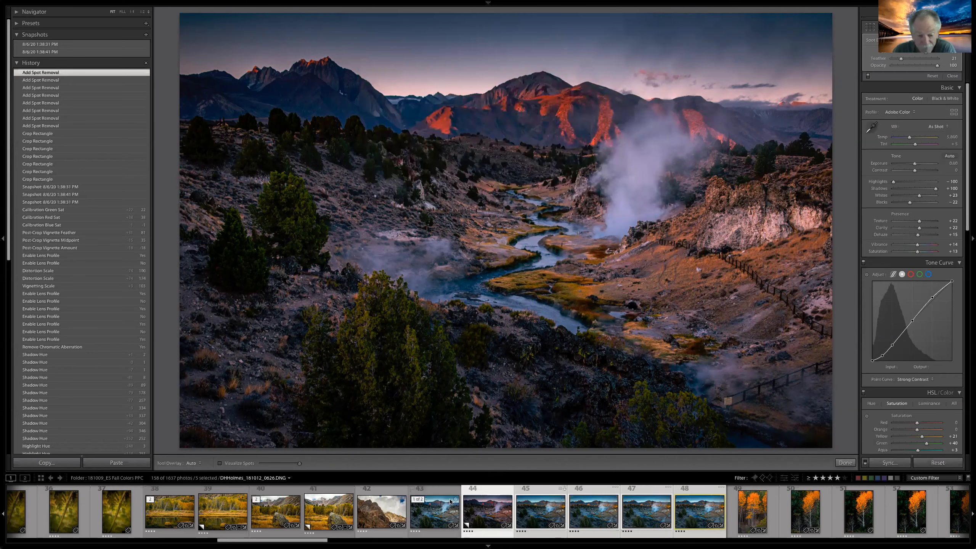
{"action": "left_click", "coordinate": [539, 511]}
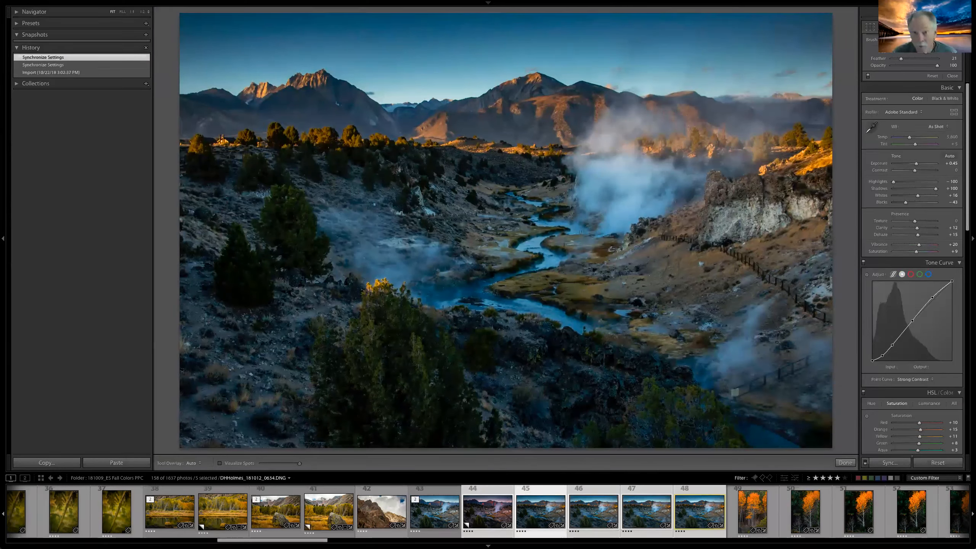
Step: Check the photo in the Library grid, reopen it in Develop with Spot Removal active, and set the tool overlay to Always
{"action": "key", "text": "g"}
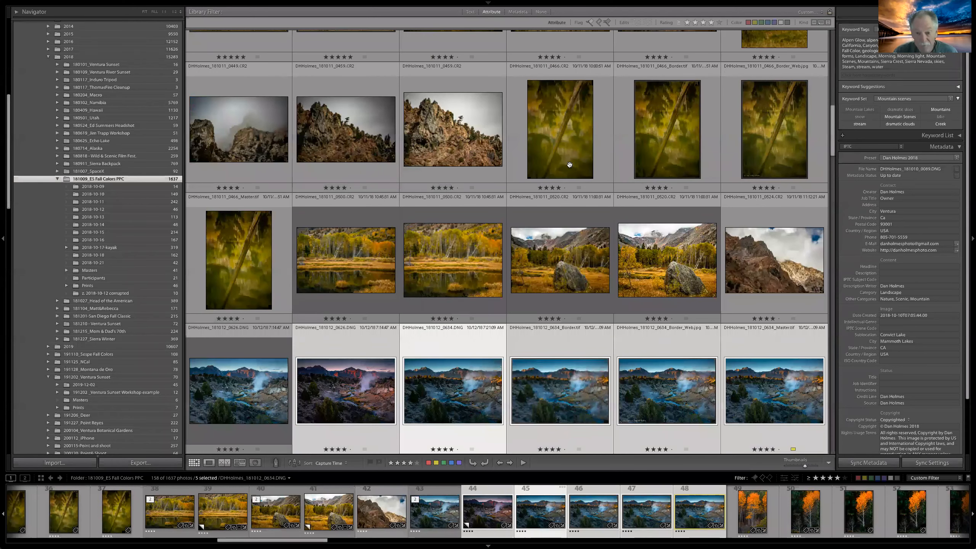
{"action": "key", "text": "d"}
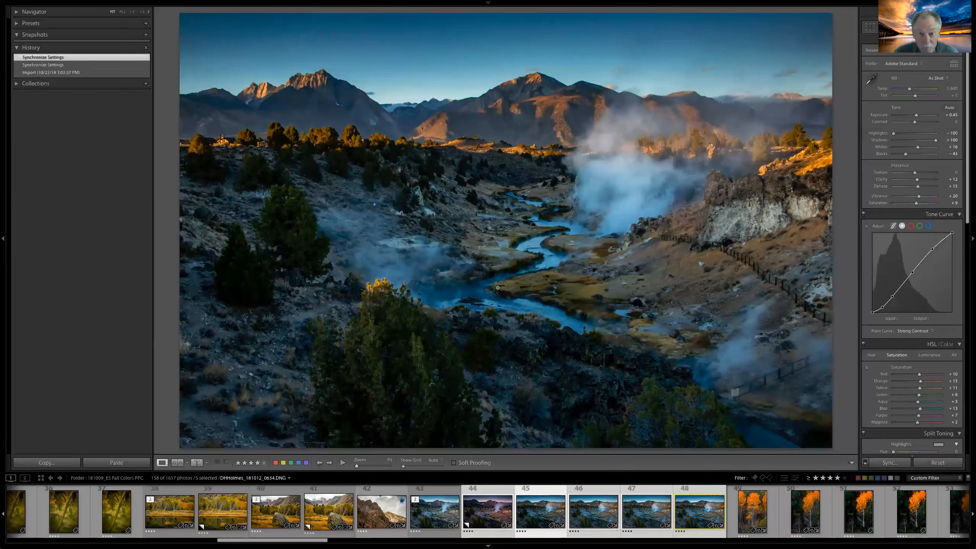
{"action": "key", "text": "q"}
{"action": "key", "text": "h"}
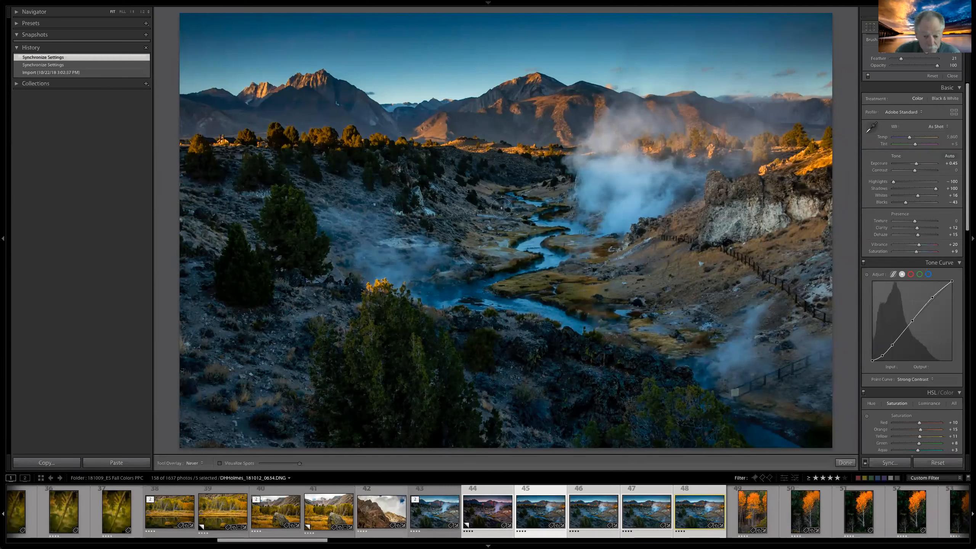
{"action": "key", "text": "h"}
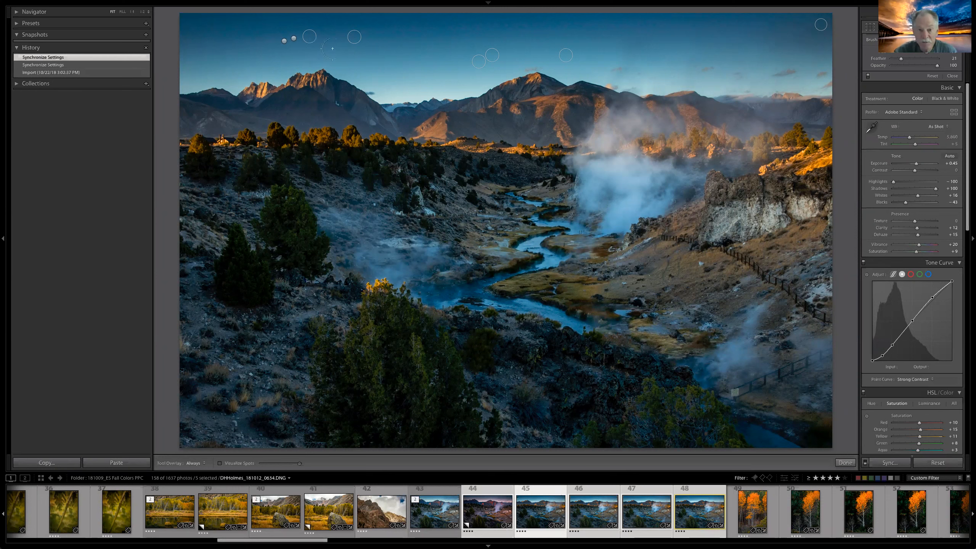
Step: Delete the eight synchronized spot removals one by one from the sky of the displayed DNG photo
{"action": "left_click", "coordinate": [565, 55]}
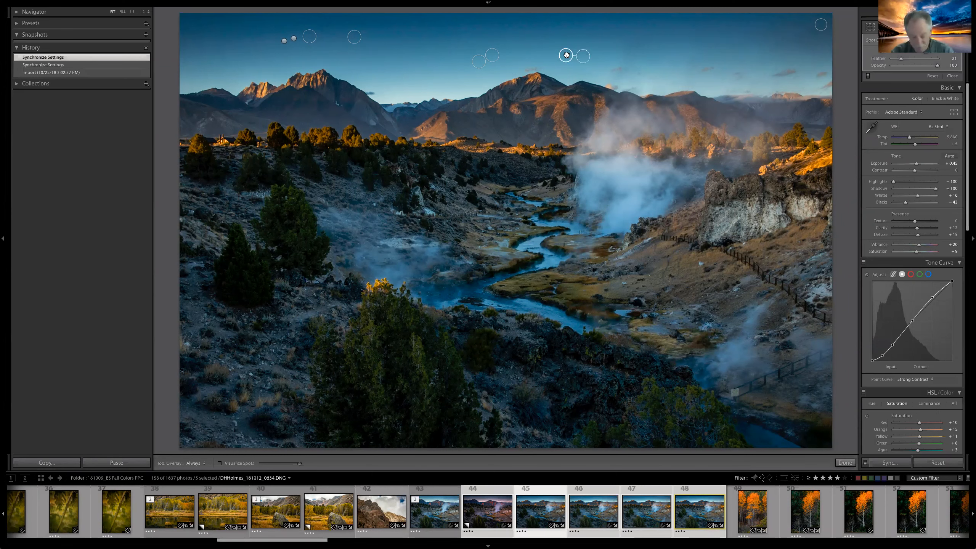
{"action": "key", "text": "Delete"}
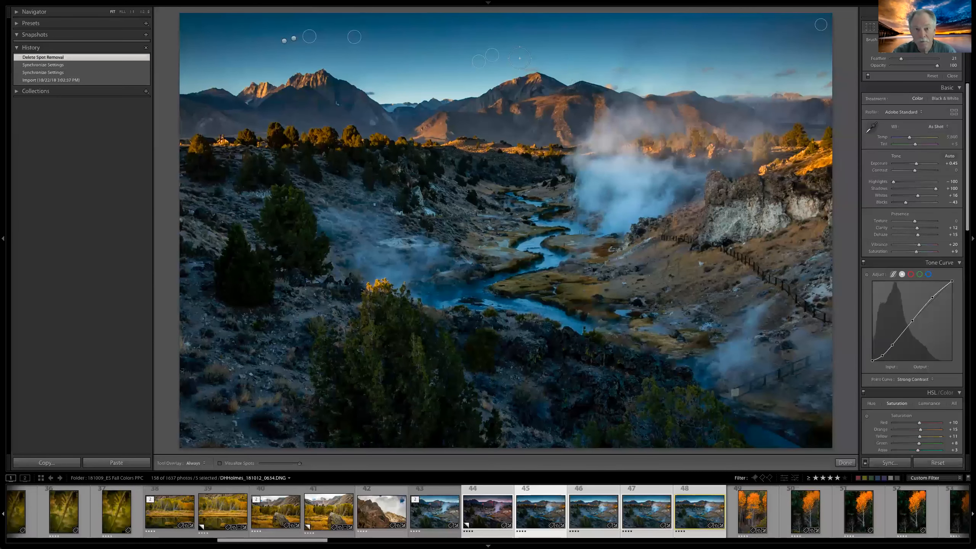
{"action": "left_click", "coordinate": [491, 55]}
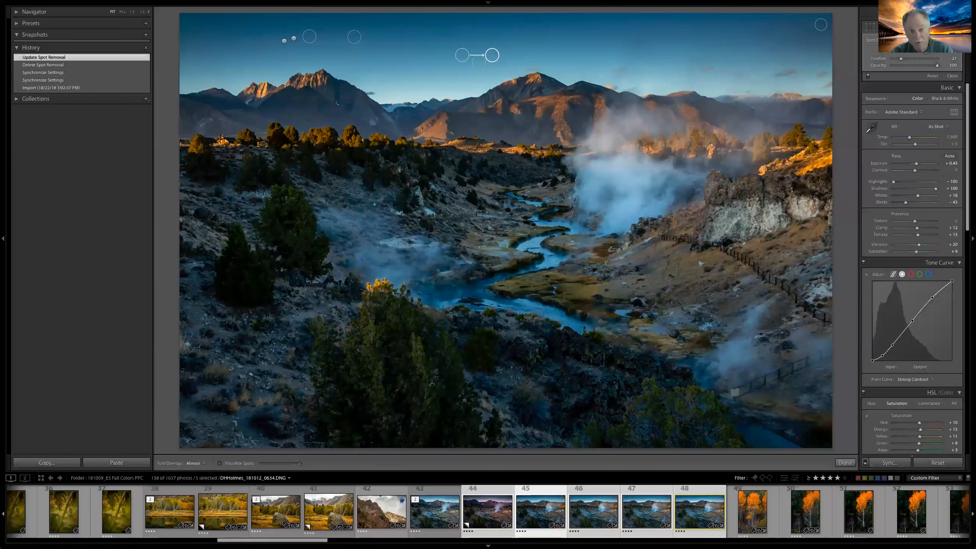
{"action": "key", "text": "Delete"}
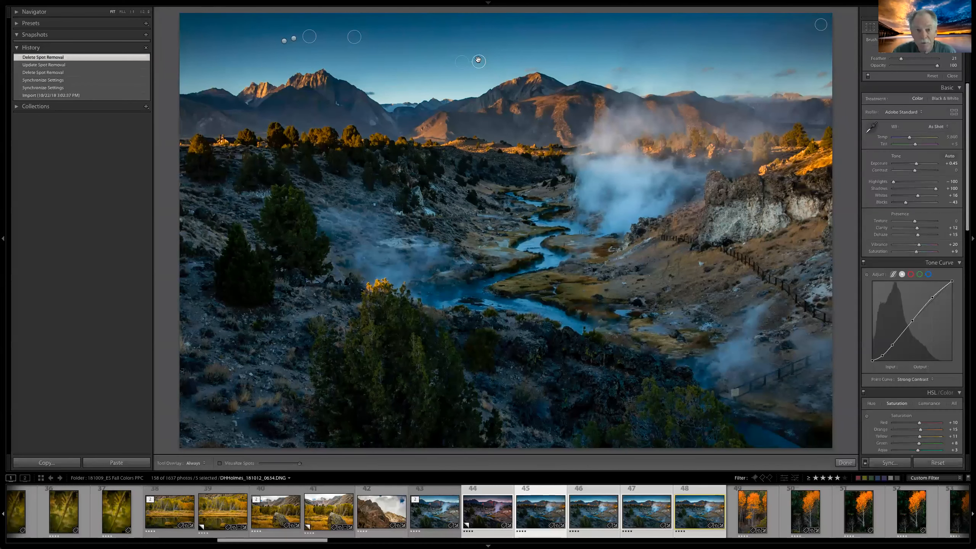
{"action": "left_click", "coordinate": [478, 60]}
{"action": "key", "text": "Delete"}
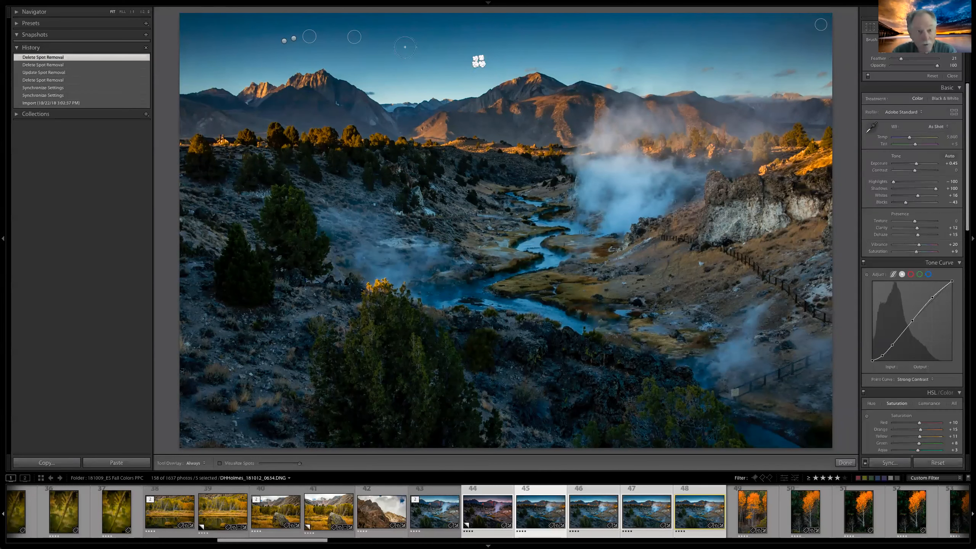
{"action": "left_click", "coordinate": [354, 36]}
{"action": "key", "text": "Delete"}
{"action": "left_click", "coordinate": [309, 36]}
{"action": "key", "text": "Delete"}
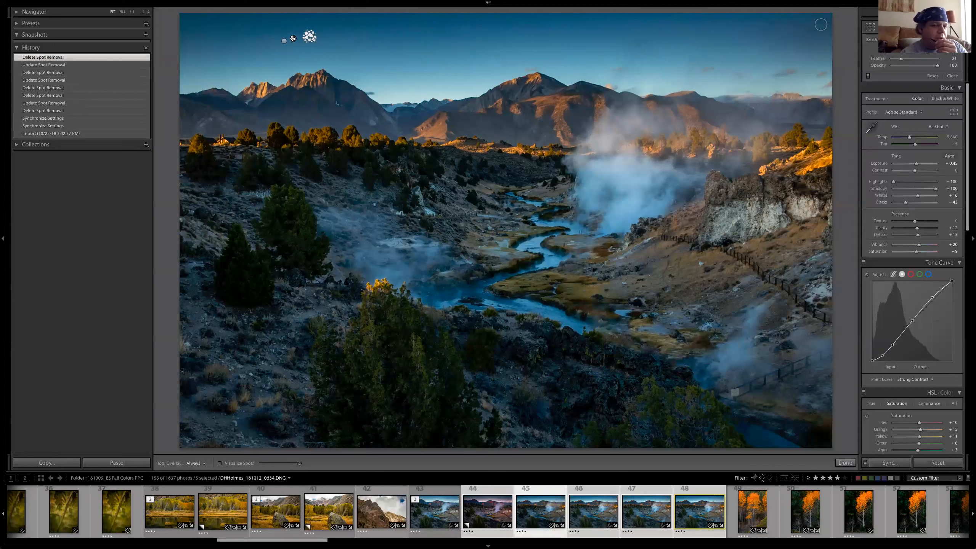
{"action": "left_click", "coordinate": [292, 39]}
{"action": "key", "text": "Delete"}
{"action": "left_click", "coordinate": [285, 41]}
{"action": "key", "text": "Delete"}
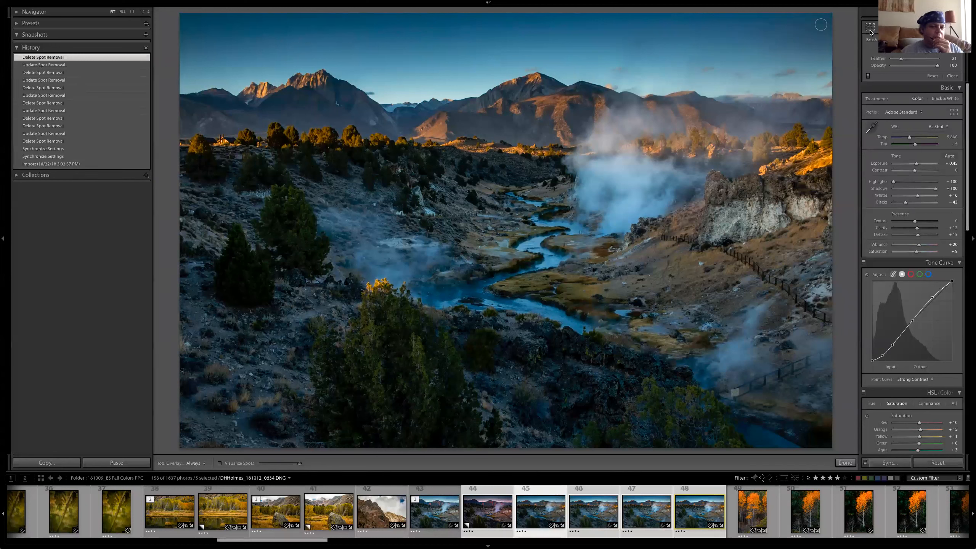
{"action": "left_click", "coordinate": [820, 25]}
{"action": "key", "text": "Delete"}
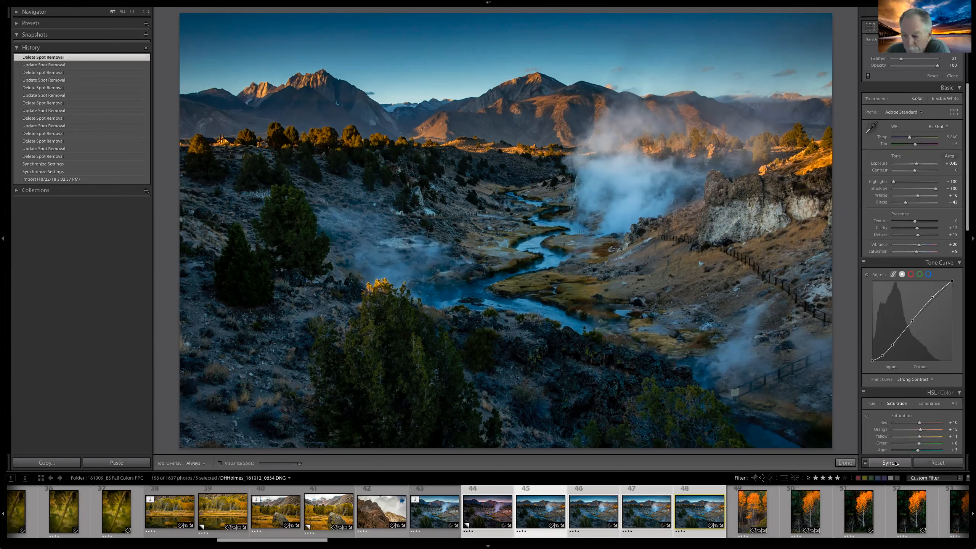
{"action": "left_click", "coordinate": [888, 466]}
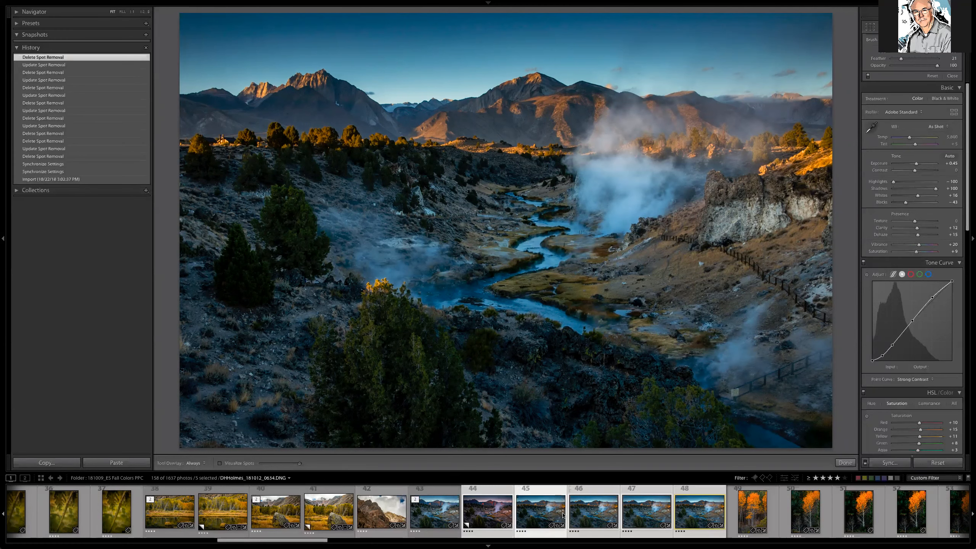
Step: Revert the Border TIFF, Border_Web JPEG and Master TIFF photos to the history states just before Synchronize Settings
{"action": "left_click", "coordinate": [587, 516]}
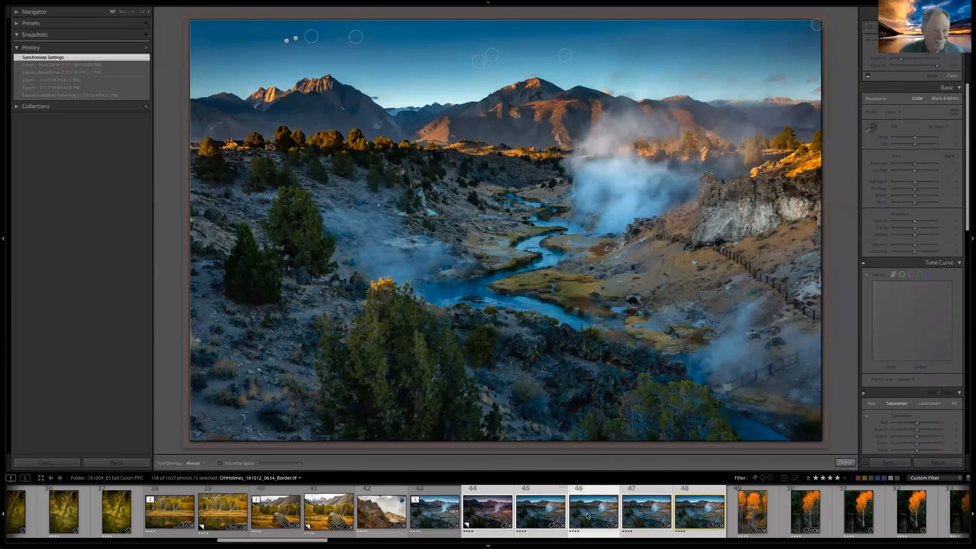
{"action": "left_click", "coordinate": [53, 65]}
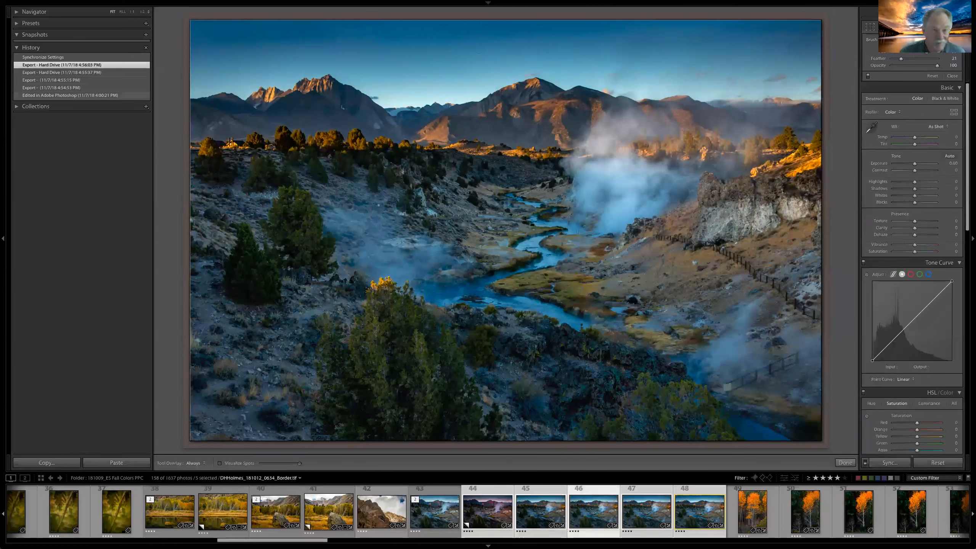
{"action": "left_click", "coordinate": [629, 508]}
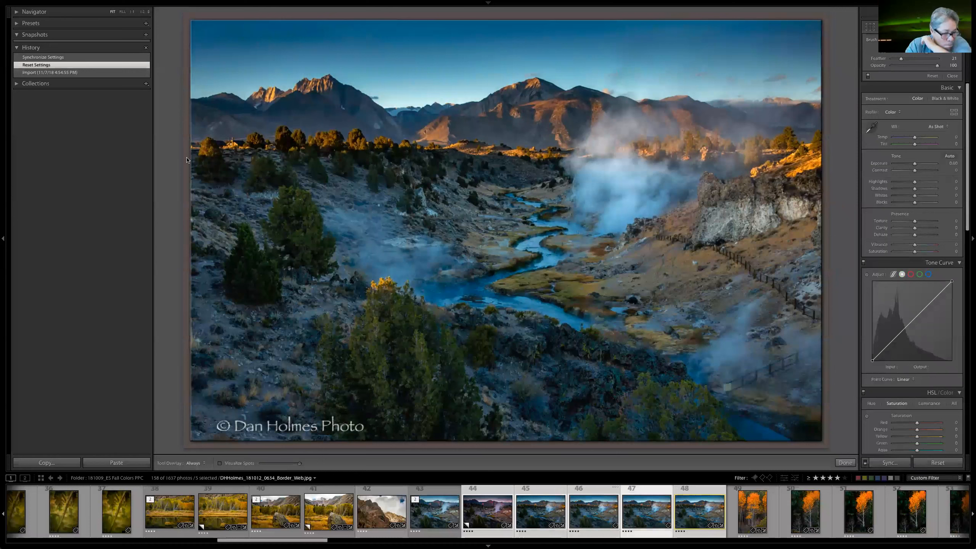
{"action": "left_click", "coordinate": [690, 509]}
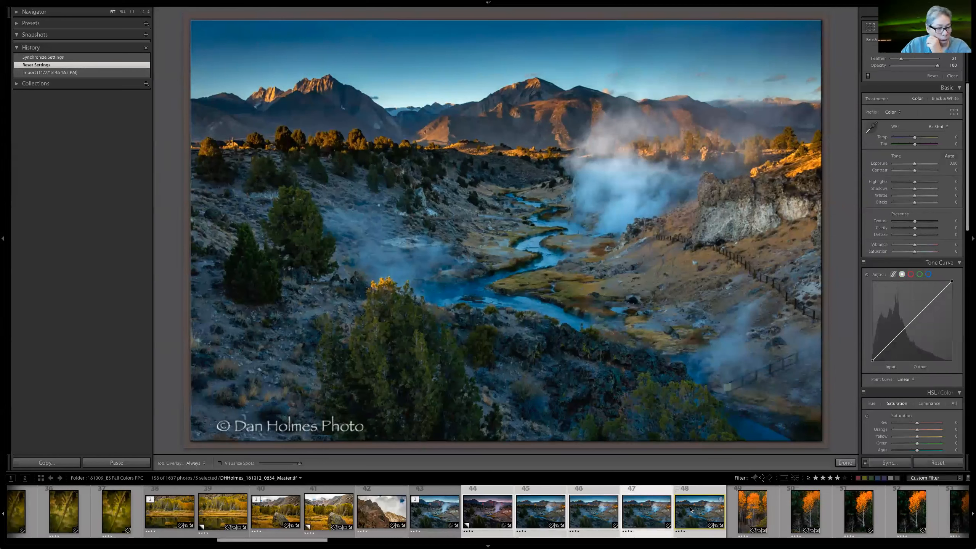
{"action": "left_click", "coordinate": [639, 506]}
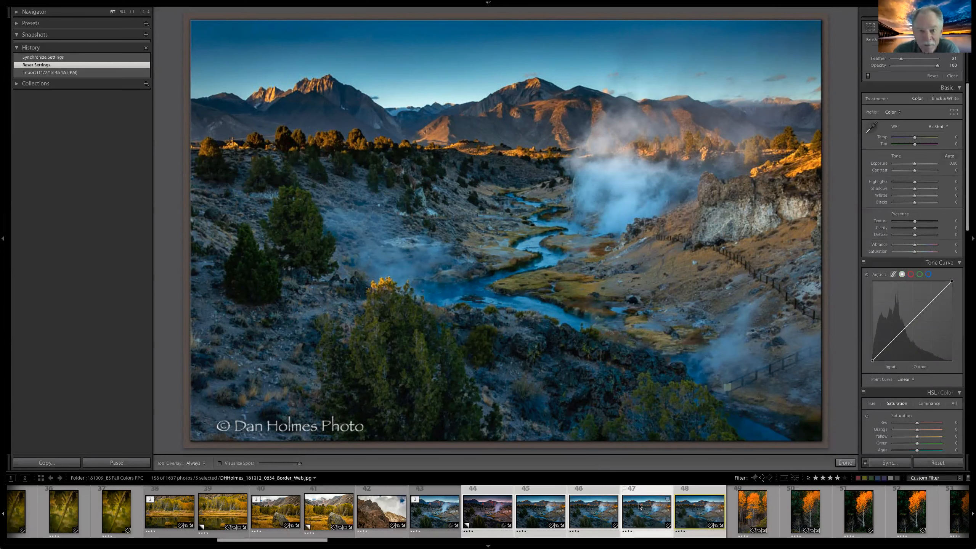
{"action": "key", "text": "Right"}
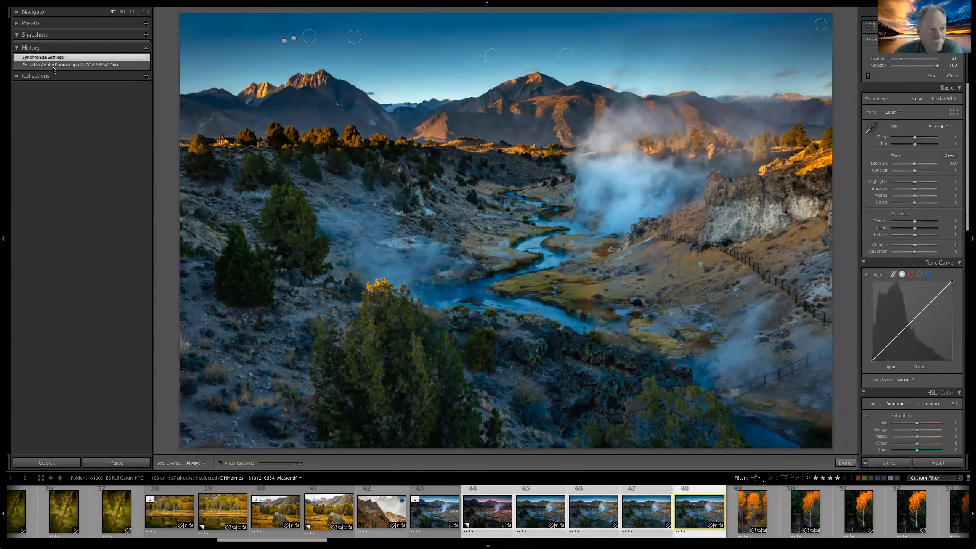
{"action": "left_click", "coordinate": [53, 65]}
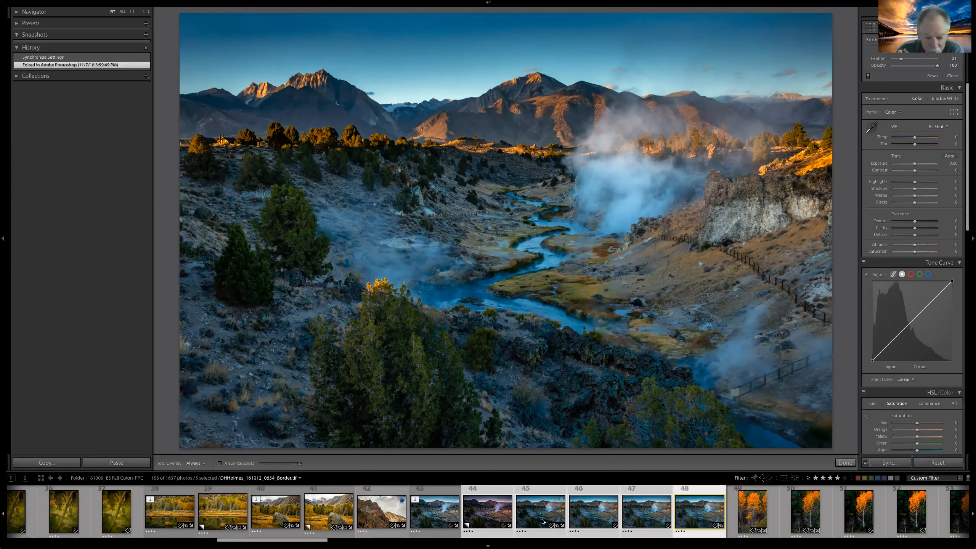
Step: On the pink-sky photo, set the spot feather to 25, enlarge the brush, and clone the small sign by the fence into the sky
{"action": "left_click", "coordinate": [491, 513]}
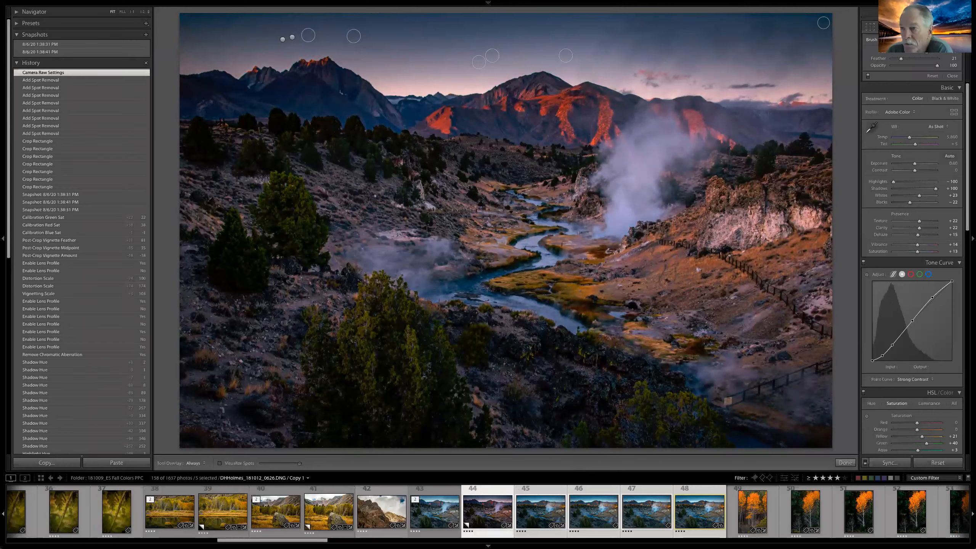
{"action": "mouse_move", "coordinate": [910, 62]}
{"action": "left_mouse_down"}
{"action": "mouse_move", "coordinate": [930, 60]}
{"action": "mouse_move", "coordinate": [893, 66]}
{"action": "mouse_move", "coordinate": [913, 52]}
{"action": "mouse_move", "coordinate": [900, 53]}
{"action": "mouse_move", "coordinate": [938, 53]}
{"action": "mouse_move", "coordinate": [922, 54]}
{"action": "left_mouse_up"}
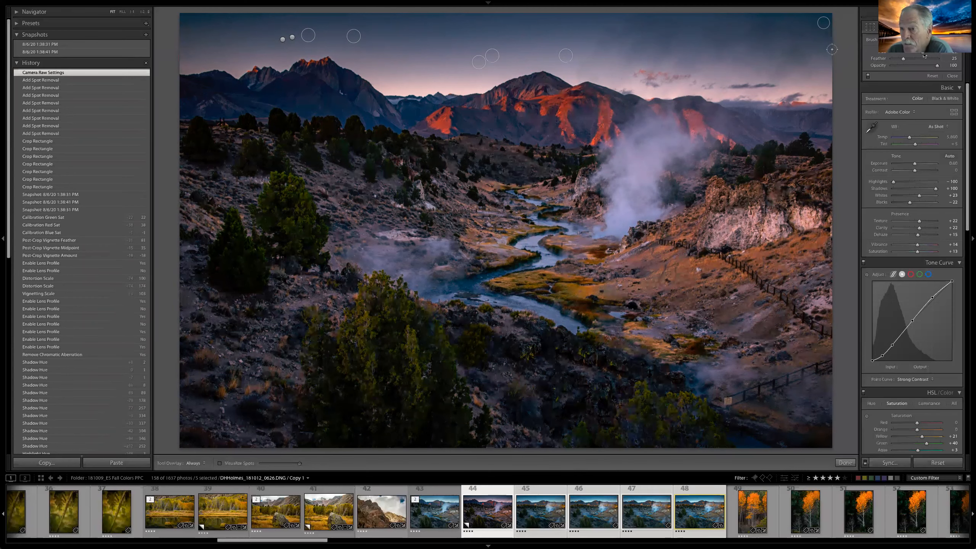
{"action": "mouse_move", "coordinate": [679, 8]}
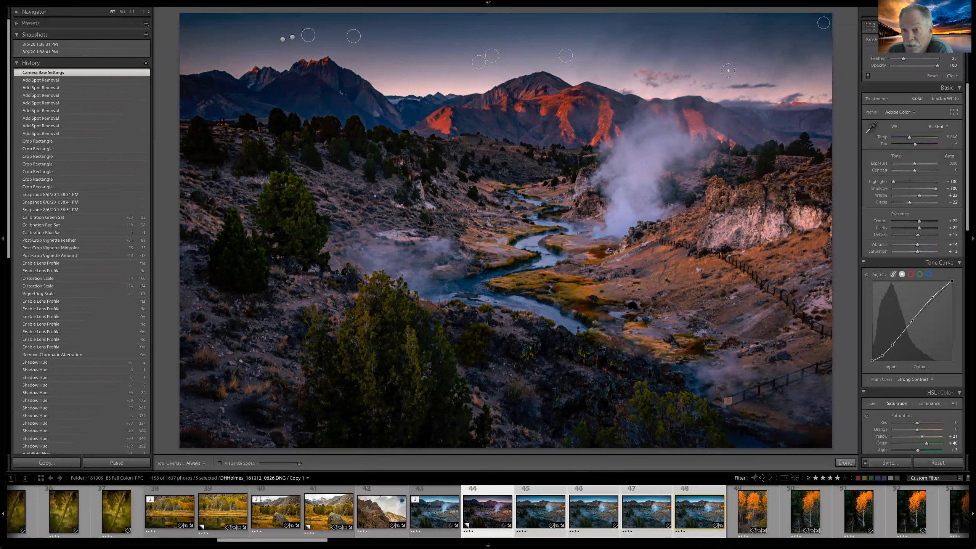
{"action": "key", "text": "bracketright"}
{"action": "key", "text": "bracketright"}
{"action": "key", "text": "bracketright"}
{"action": "key", "text": "bracketleft"}
{"action": "key", "text": "bracketleft"}
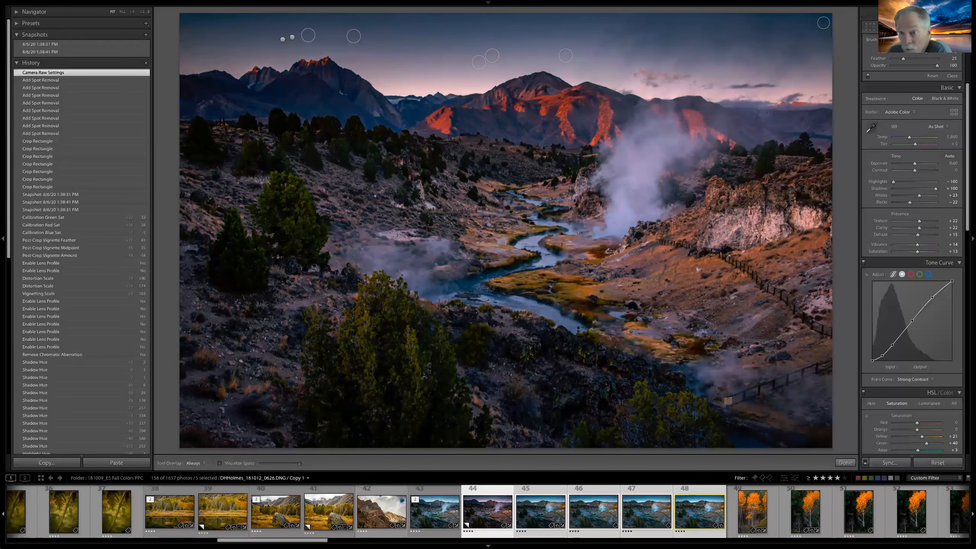
{"action": "left_click", "coordinate": [697, 49]}
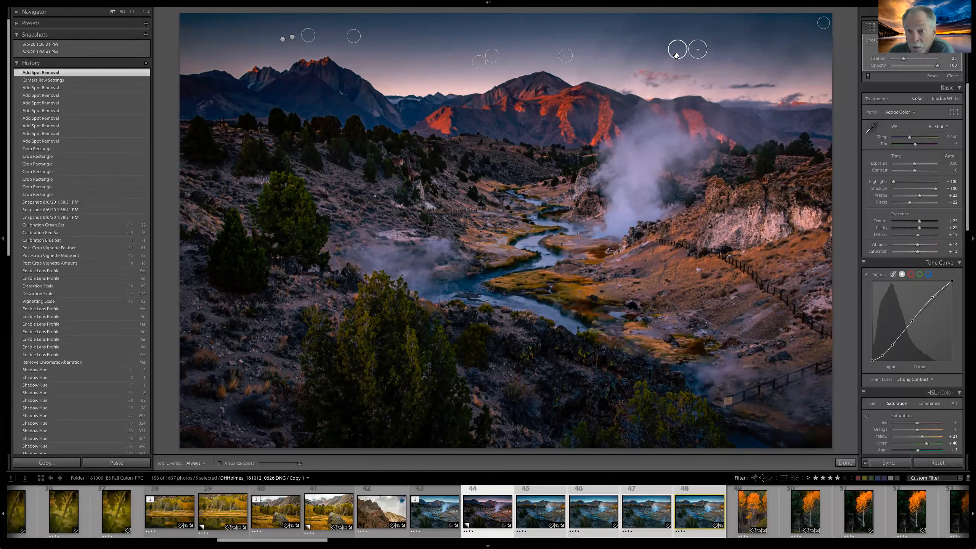
{"action": "mouse_move", "coordinate": [676, 61]}
{"action": "left_mouse_down"}
{"action": "mouse_move", "coordinate": [707, 386]}
{"action": "mouse_move", "coordinate": [726, 408]}
{"action": "left_mouse_up"}
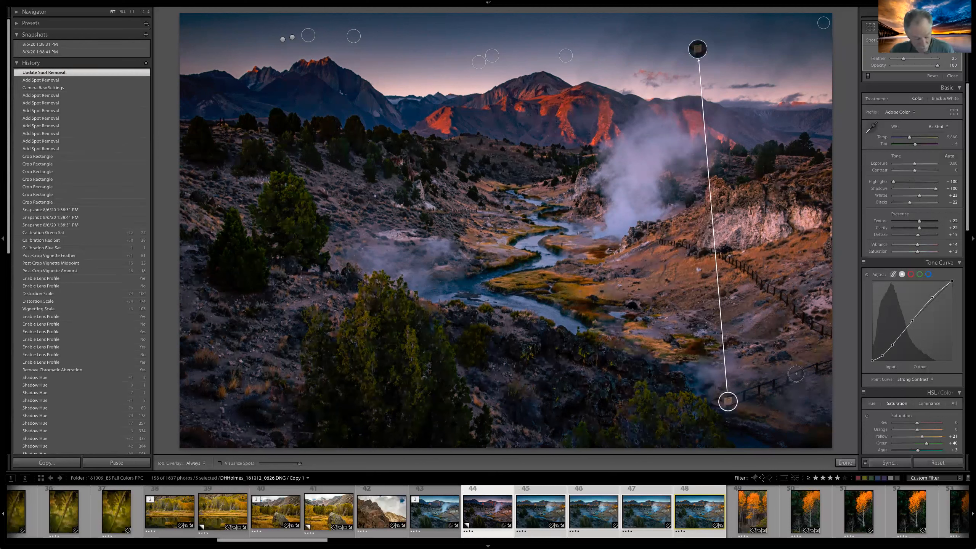
{"action": "key", "text": "q"}
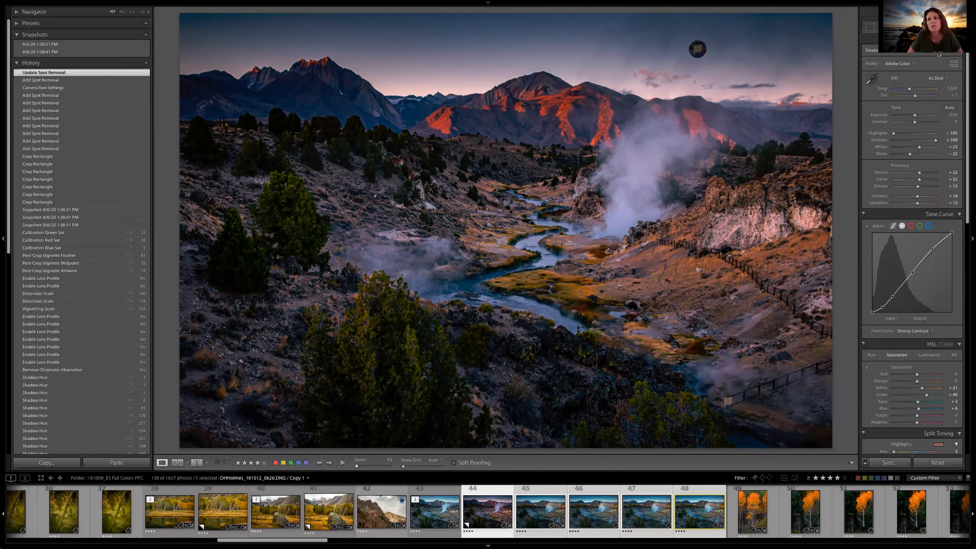
Step: Heal a second sky spot beside the cloned one, using the same small sign by the fence as its source
{"action": "key", "text": "q"}
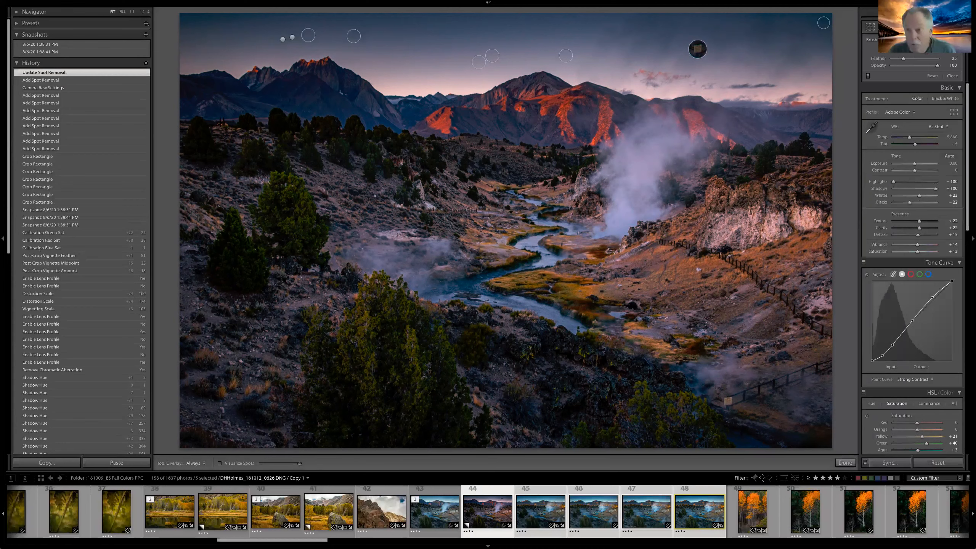
{"action": "left_click", "coordinate": [739, 49]}
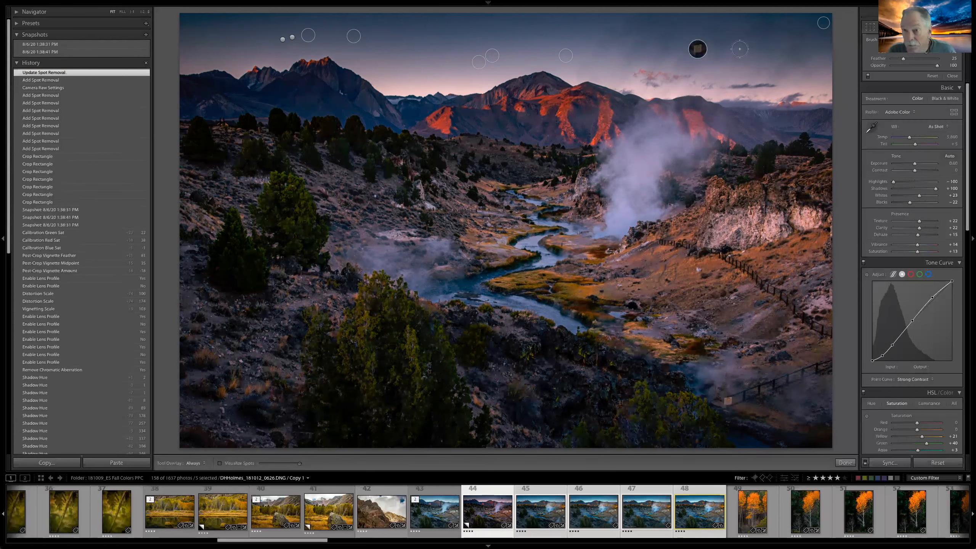
{"action": "left_click_drag", "start_coordinate": [719, 46], "coordinate": [722, 400]}
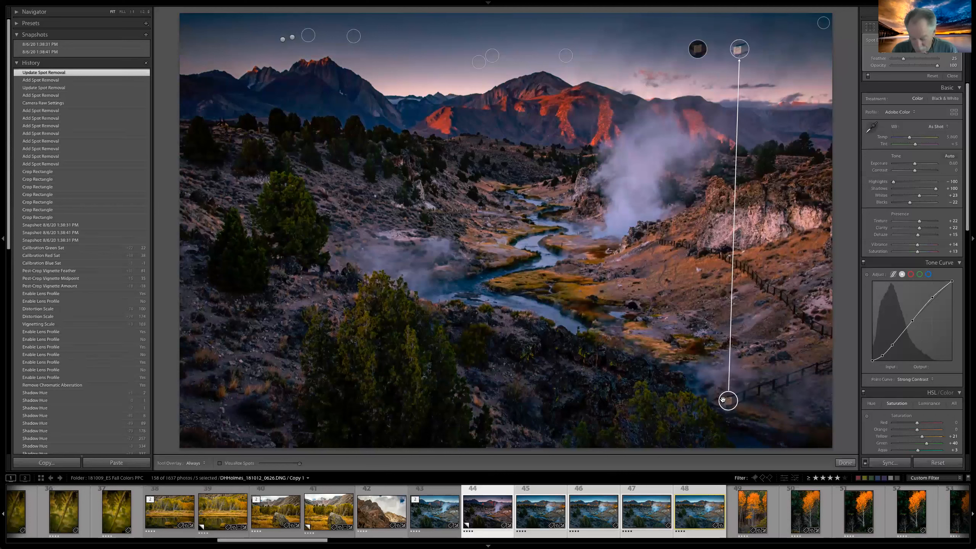
{"action": "key", "text": "q"}
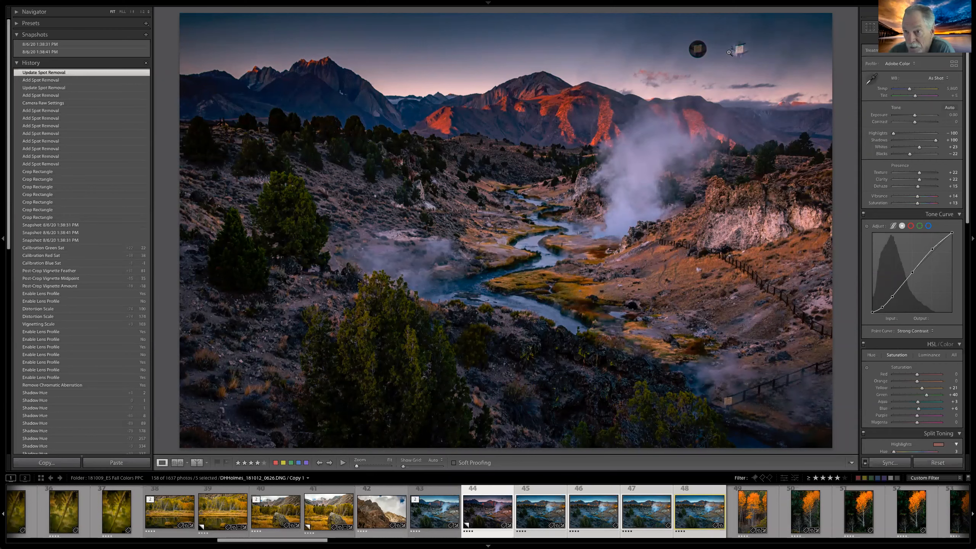
Step: Zoom in on the sky to compare the cloned and healed spots, and select the cloned spot with Spot Removal active
{"action": "left_click", "coordinate": [699, 50]}
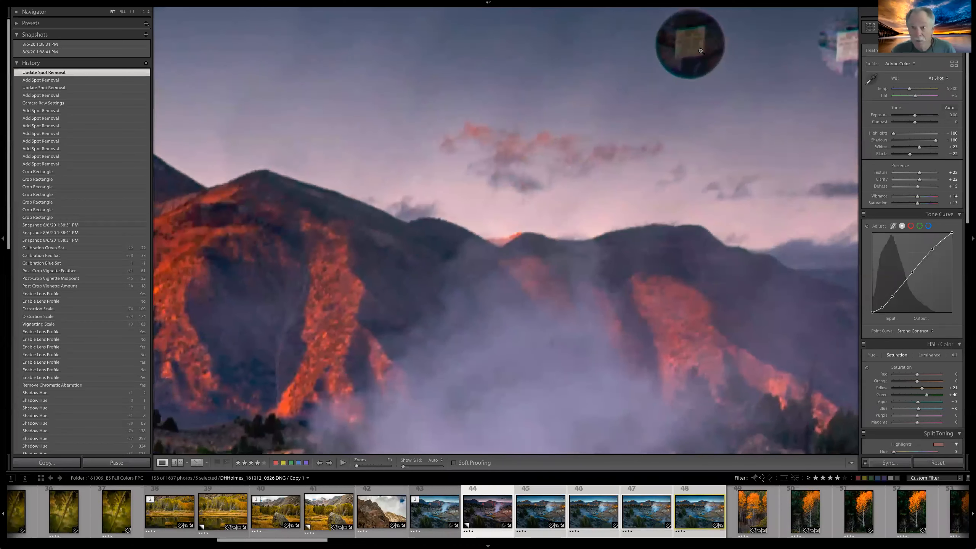
{"action": "left_click", "coordinate": [700, 50]}
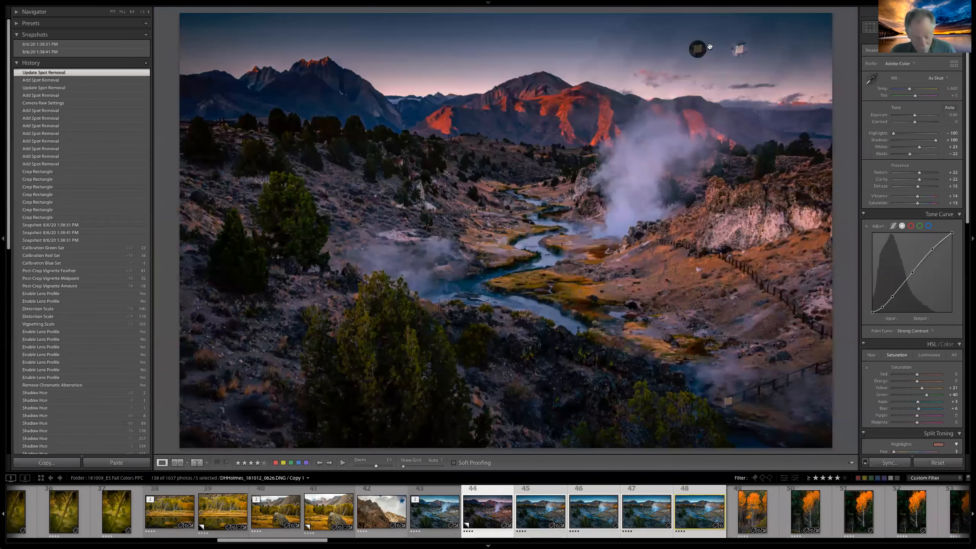
{"action": "left_click", "coordinate": [710, 47]}
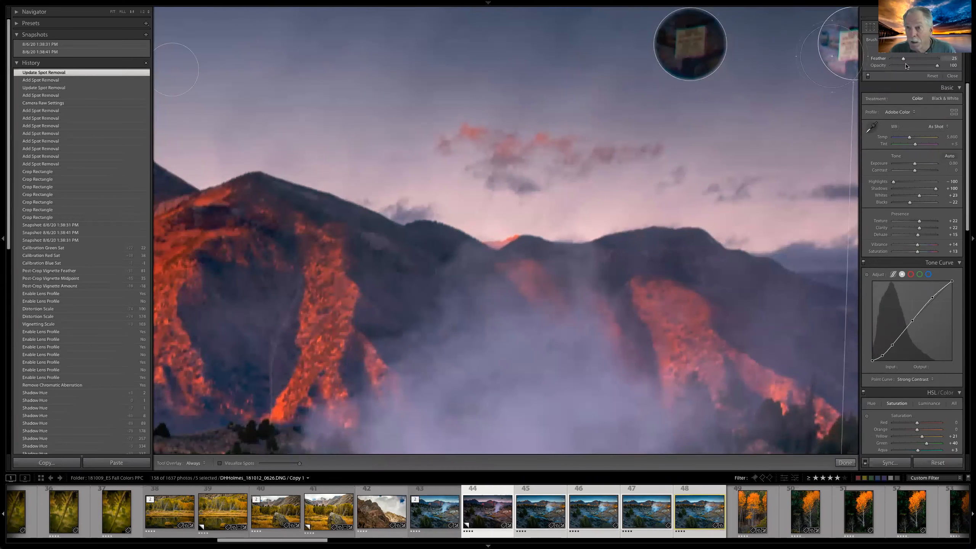
{"action": "left_click", "coordinate": [698, 45]}
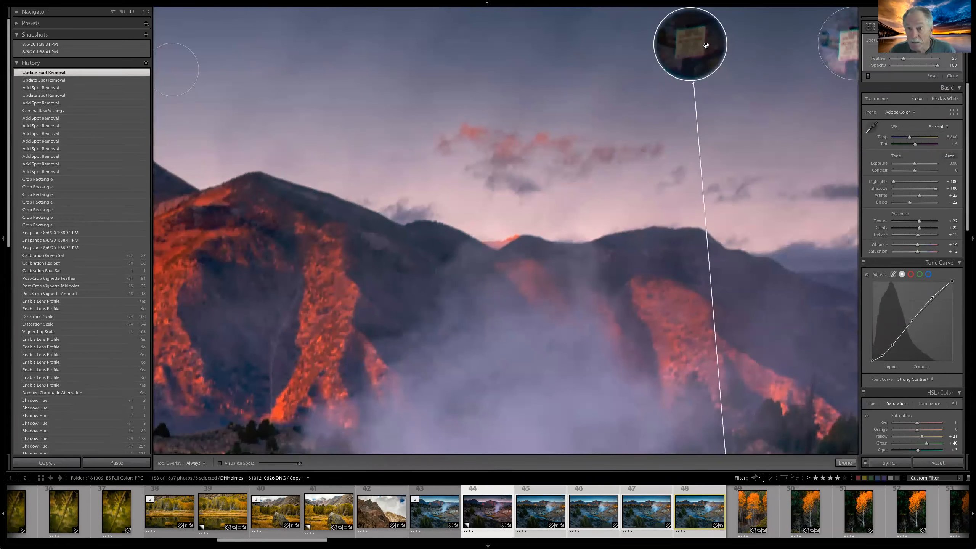
Step: Vary the opacity of the cloned sky spot and restore it to 100
{"action": "left_click", "coordinate": [896, 66]}
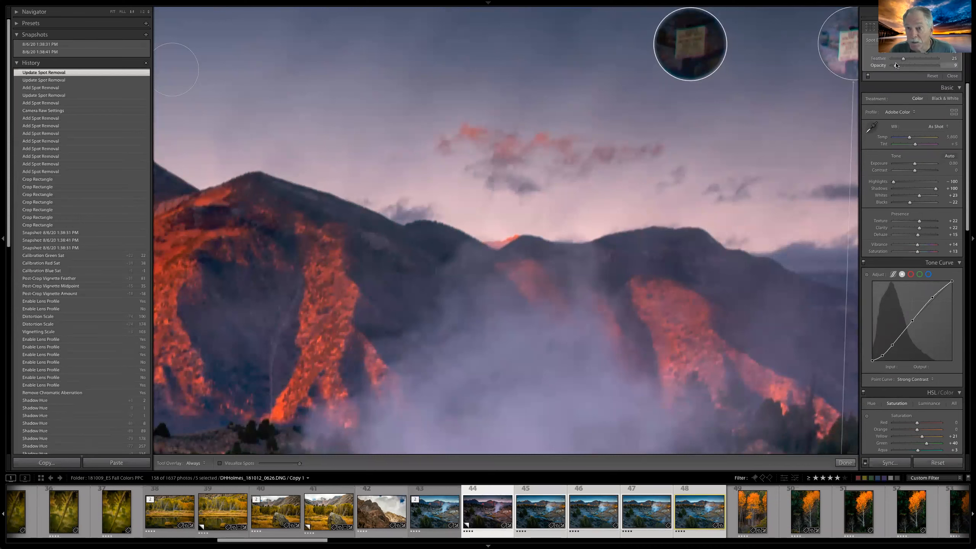
{"action": "left_click_drag", "start_coordinate": [894, 66], "coordinate": [931, 66]}
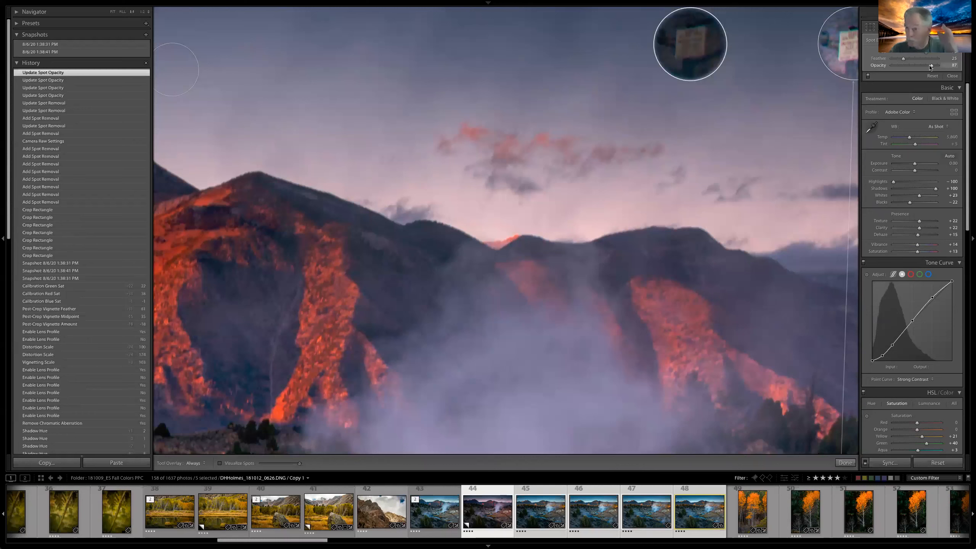
{"action": "left_click_drag", "start_coordinate": [931, 66], "coordinate": [934, 67]}
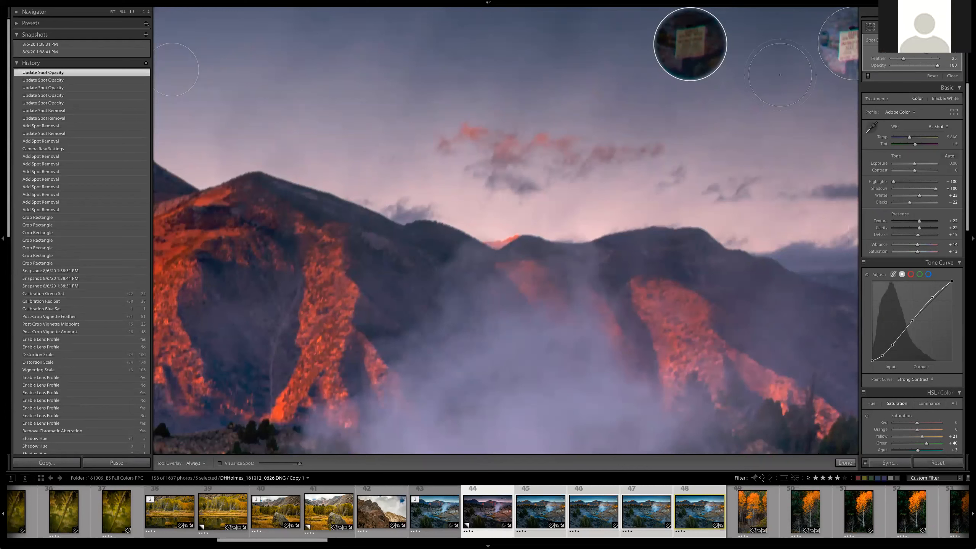
Step: View the whole photo without the spot overlays and look at the Red Eye Correction and Graduated Filter options
{"action": "scroll", "coordinate": [780, 75], "scroll_direction": "down", "scroll_amount": 2}
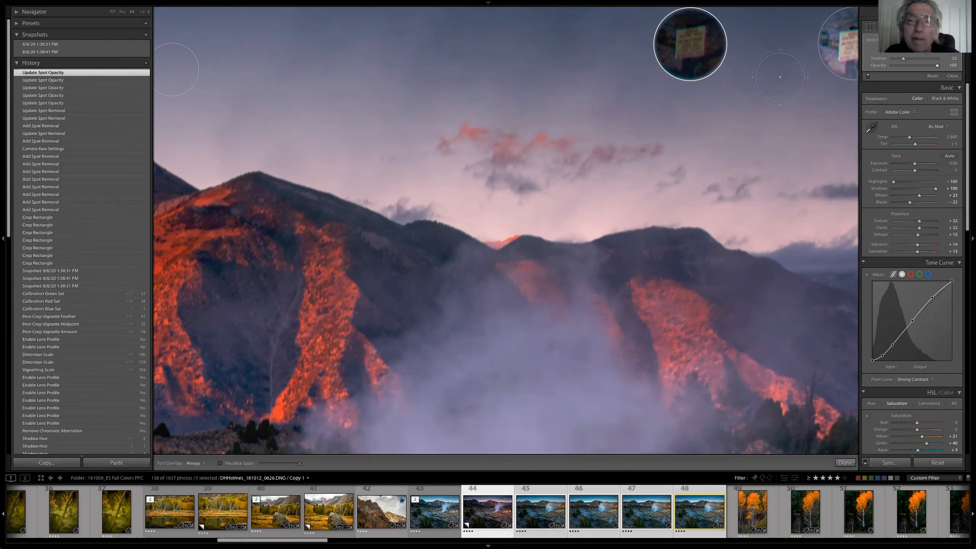
{"action": "key", "text": "q"}
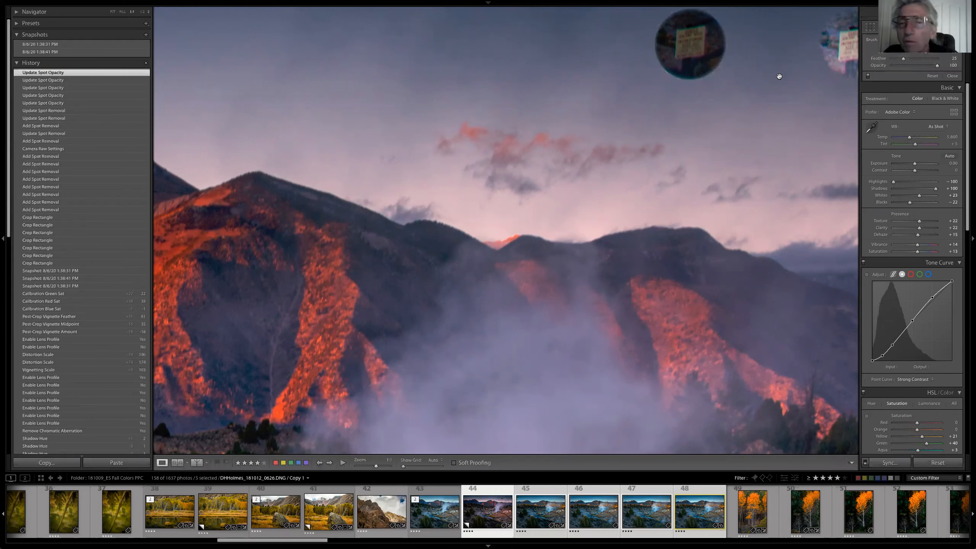
{"action": "left_click", "coordinate": [779, 76]}
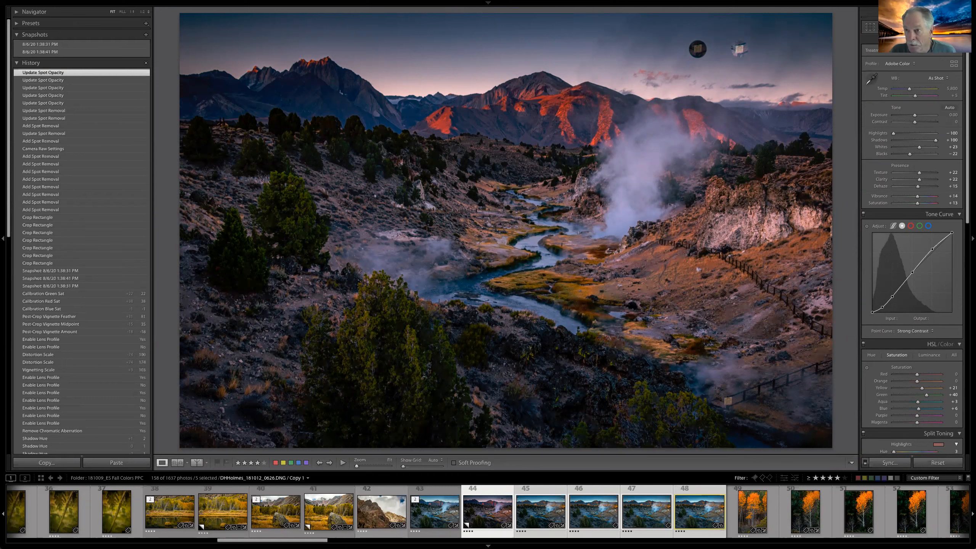
{"action": "key", "text": "q"}
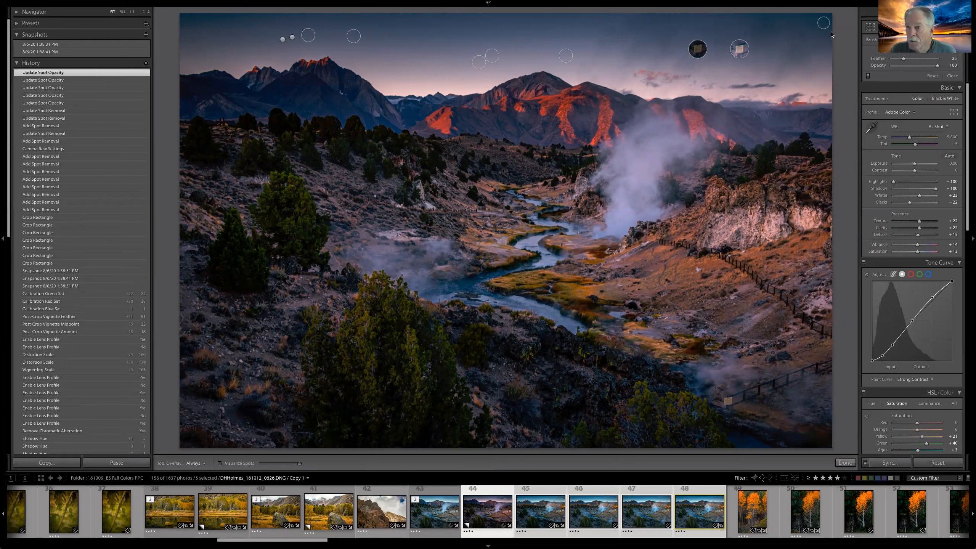
{"action": "left_click", "coordinate": [902, 27]}
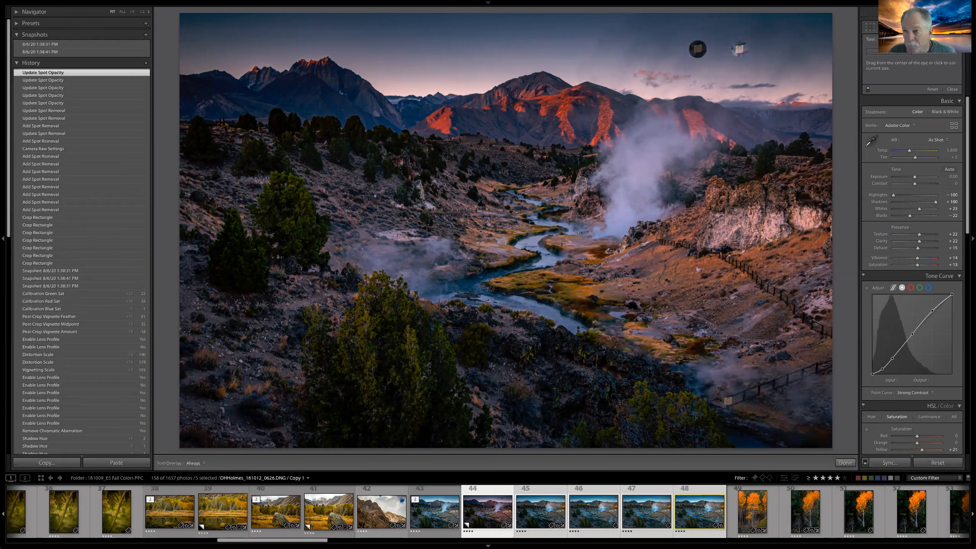
{"action": "left_click", "coordinate": [917, 26]}
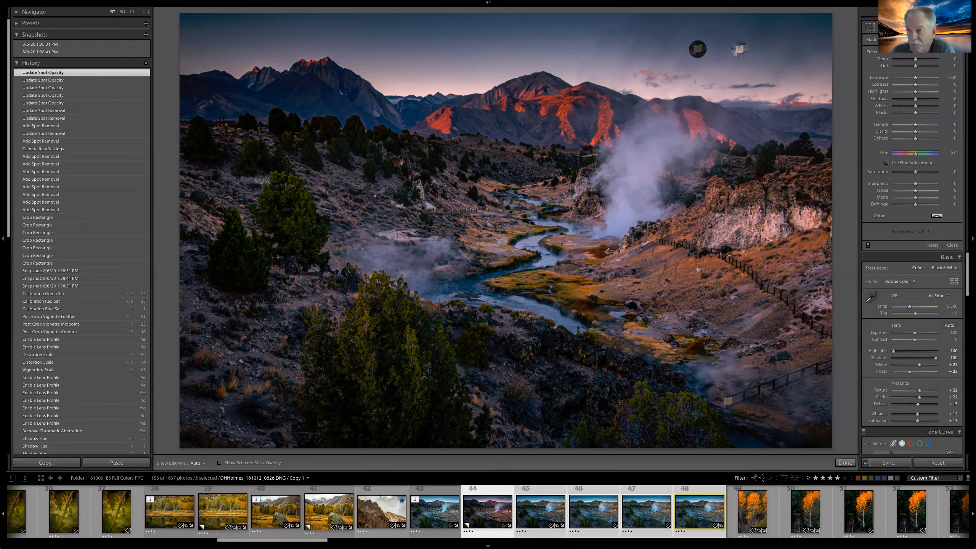
Step: Delete both the cloned and the healed sign spots from the sky and close Spot Removal
{"action": "left_click", "coordinate": [884, 27]}
{"action": "left_click", "coordinate": [697, 48]}
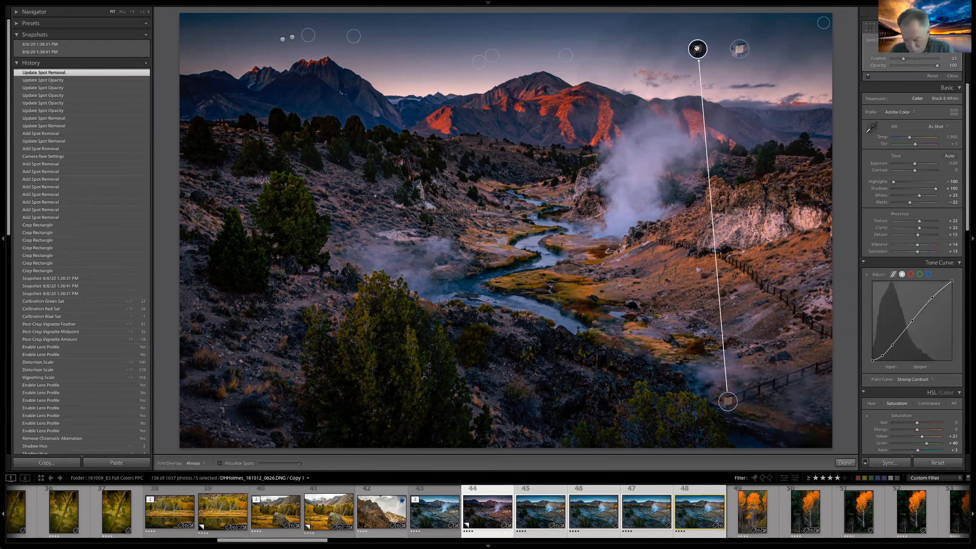
{"action": "key", "text": "Delete"}
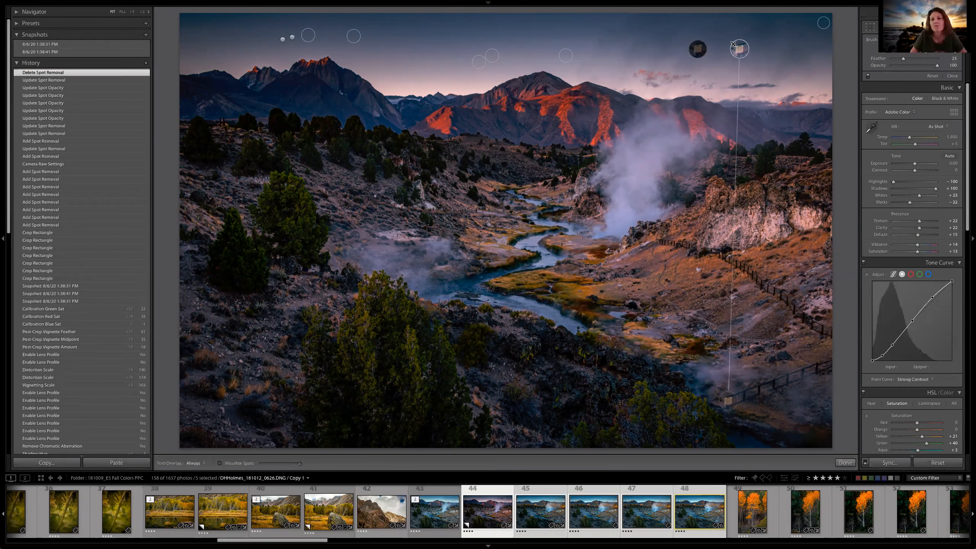
{"action": "left_click", "coordinate": [741, 46]}
{"action": "key", "text": "Delete"}
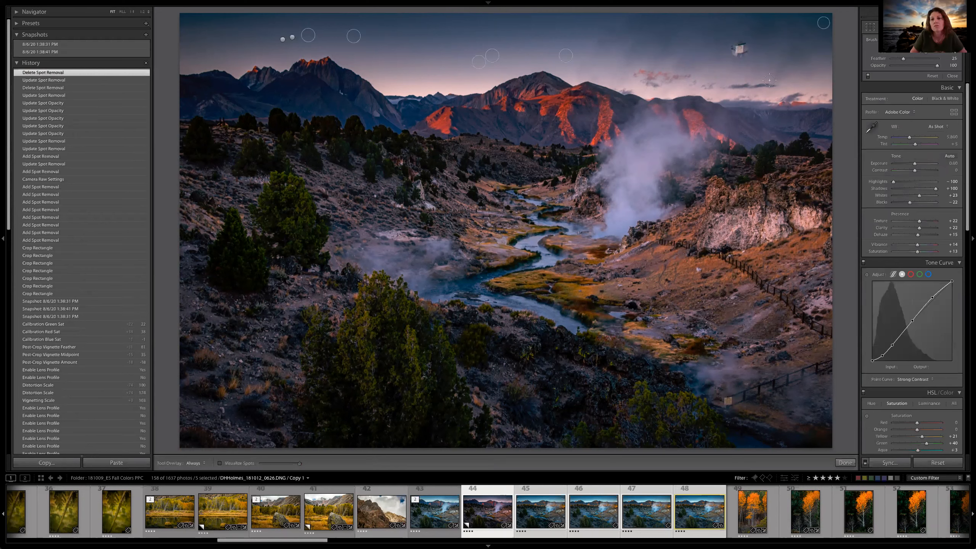
{"action": "left_click", "coordinate": [885, 28]}
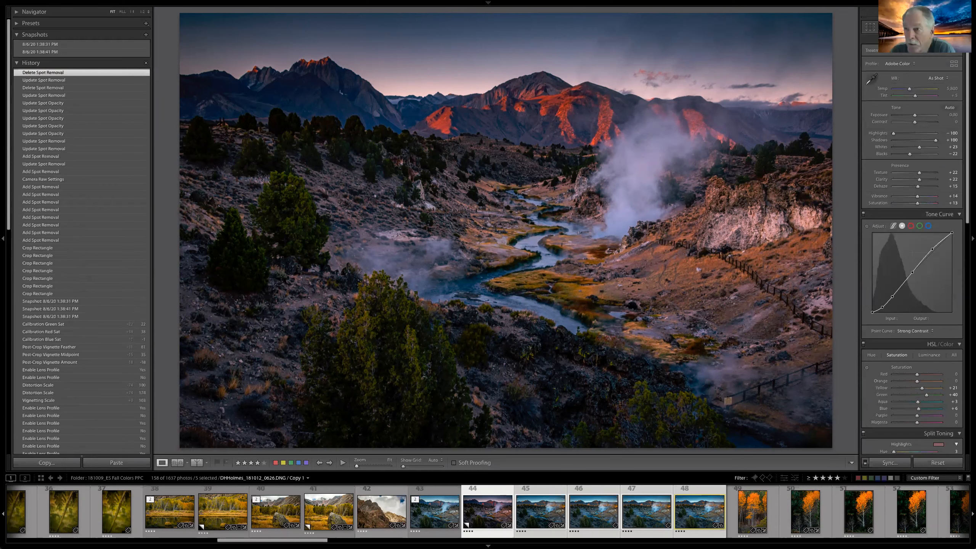
Step: Add a level Graduated Filter from the mountain tops down into the valley with exposure −0.50, contrast 8 and highlights −6
{"action": "left_click", "coordinate": [912, 27]}
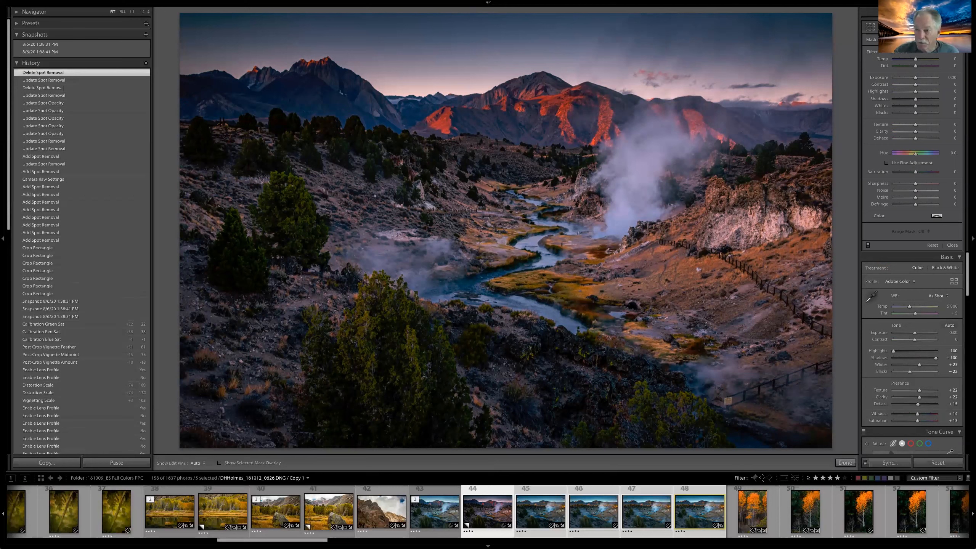
{"action": "left_click_drag", "start_coordinate": [914, 79], "coordinate": [913, 92]}
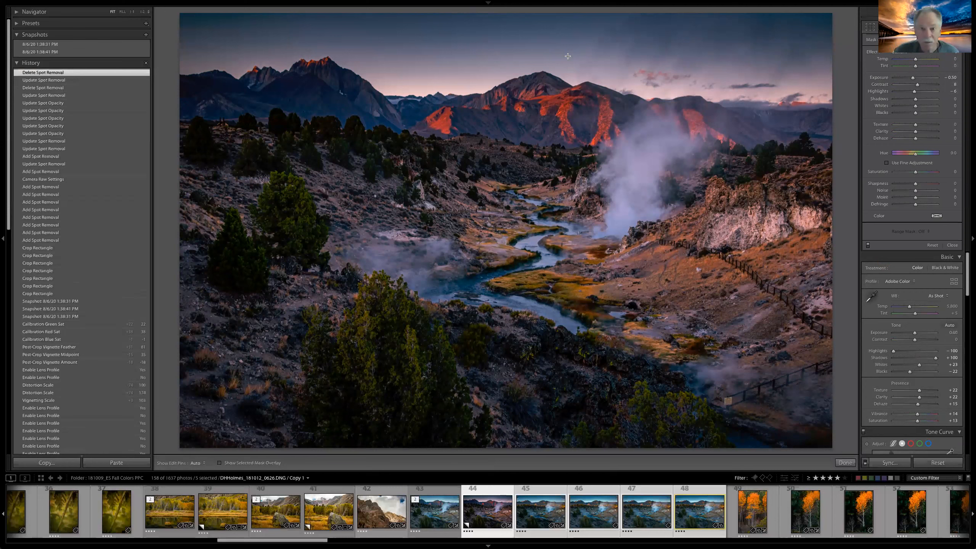
{"action": "key", "text": "shift"}
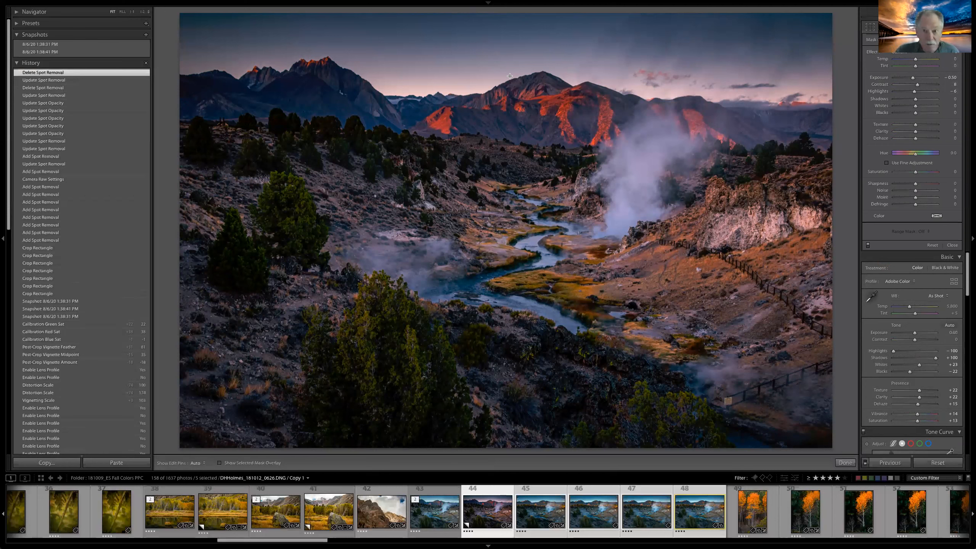
{"action": "left_click_drag", "start_coordinate": [517, 79], "coordinate": [516, 220]}
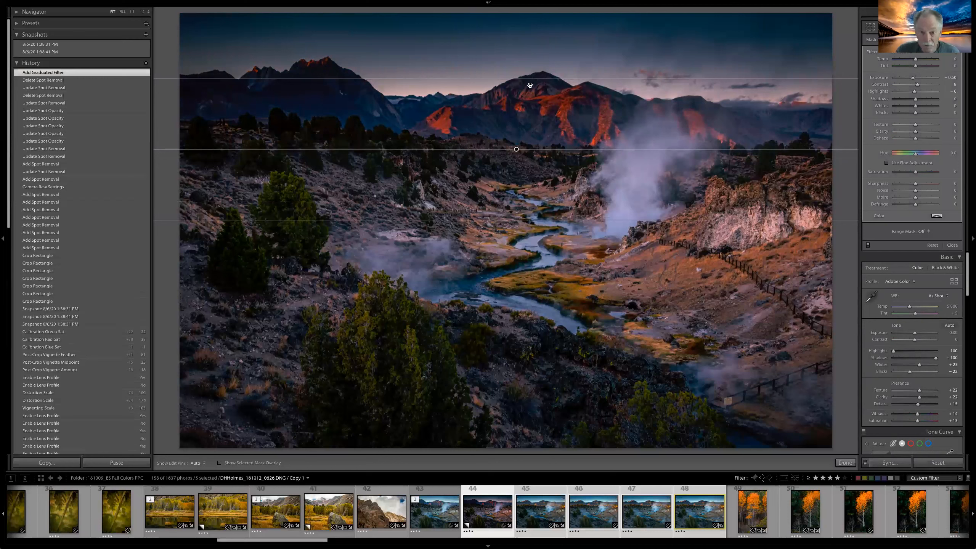
Step: Toggle the filter's guide lines off and on, narrow its gradient to the mountain band, and adjust its angle slightly
{"action": "key", "text": "h"}
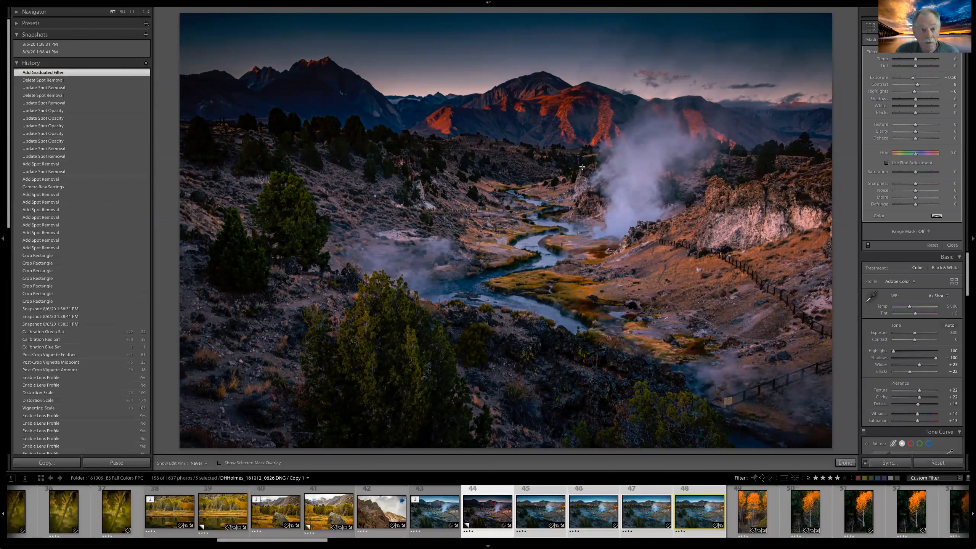
{"action": "key", "text": "h"}
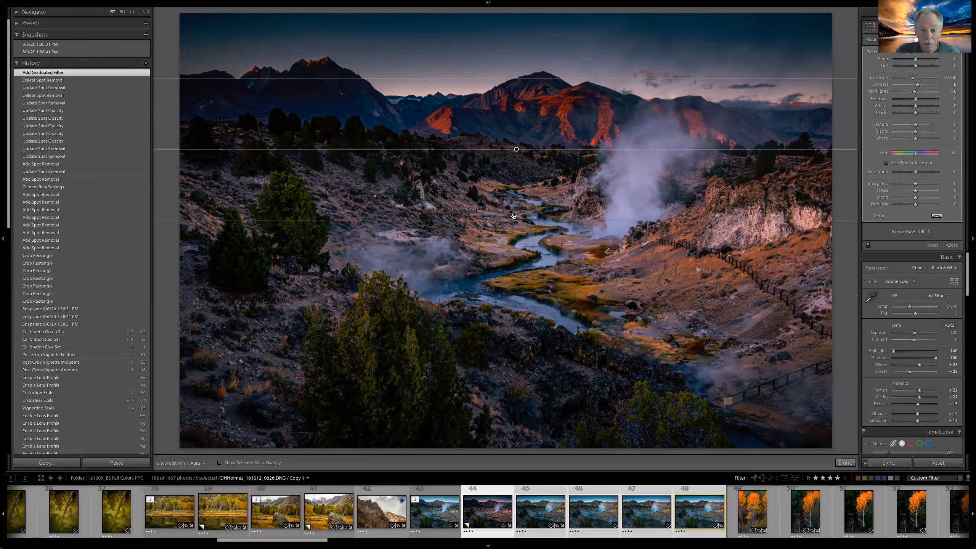
{"action": "left_click_drag", "start_coordinate": [515, 208], "coordinate": [514, 141]}
{"action": "mouse_move", "coordinate": [637, 114]}
{"action": "left_mouse_down"}
{"action": "mouse_move", "coordinate": [637, 89]}
{"action": "mouse_move", "coordinate": [643, 107]}
{"action": "left_mouse_up"}
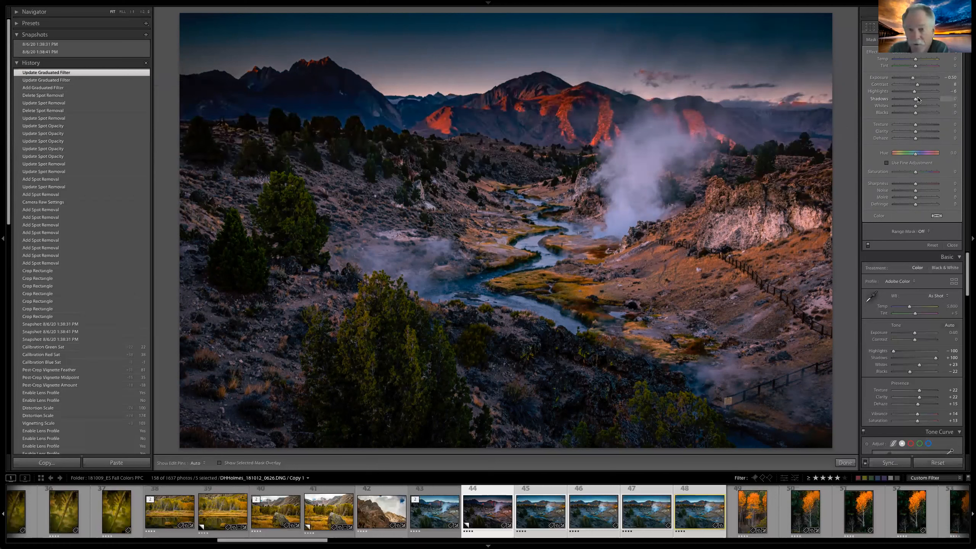
Step: Try shifts in temperature, tint, texture, clarity, dehaze and the tonal settings on the graduated filter, undoing the tint shift
{"action": "left_click_drag", "start_coordinate": [950, 103], "coordinate": [921, 106]}
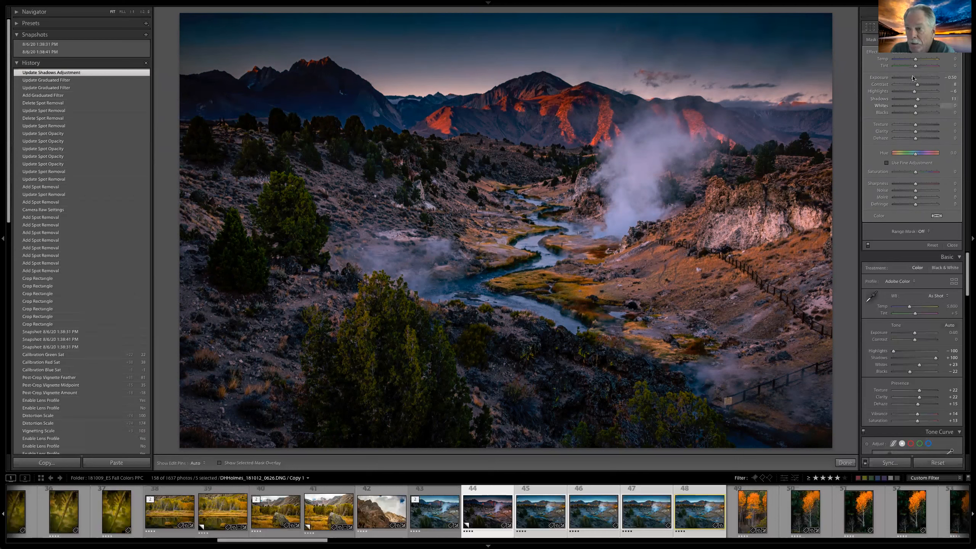
{"action": "left_click_drag", "start_coordinate": [914, 59], "coordinate": [934, 71]}
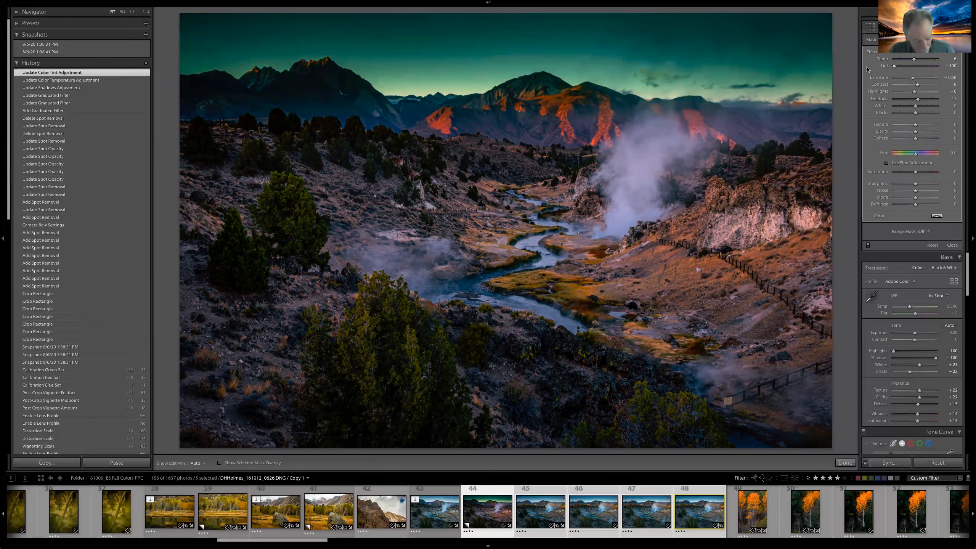
{"action": "key", "text": "ctrl+z"}
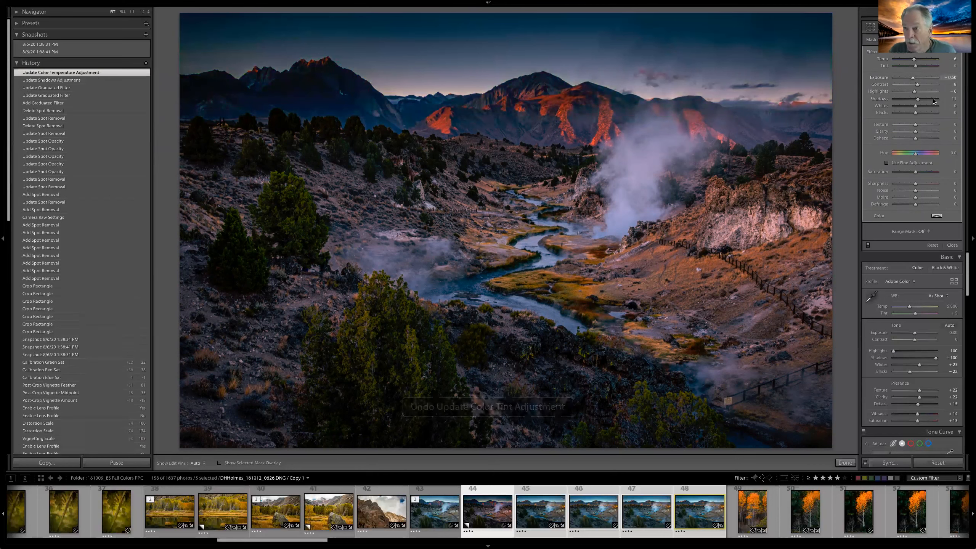
{"action": "left_click_drag", "start_coordinate": [915, 139], "coordinate": [922, 91]}
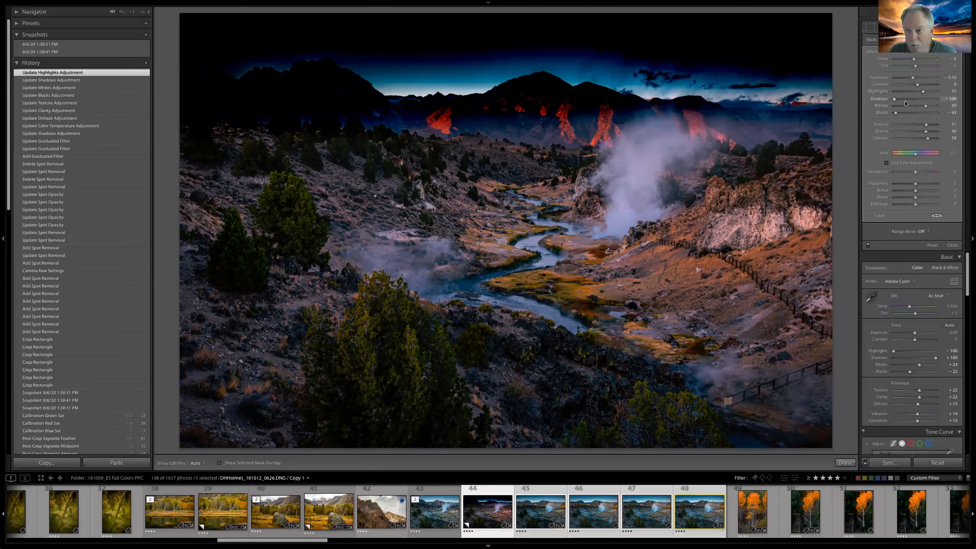
Step: Reset all effect settings of the sky's graduated filter and set its exposure to −0.30
{"action": "double_click", "coordinate": [872, 52]}
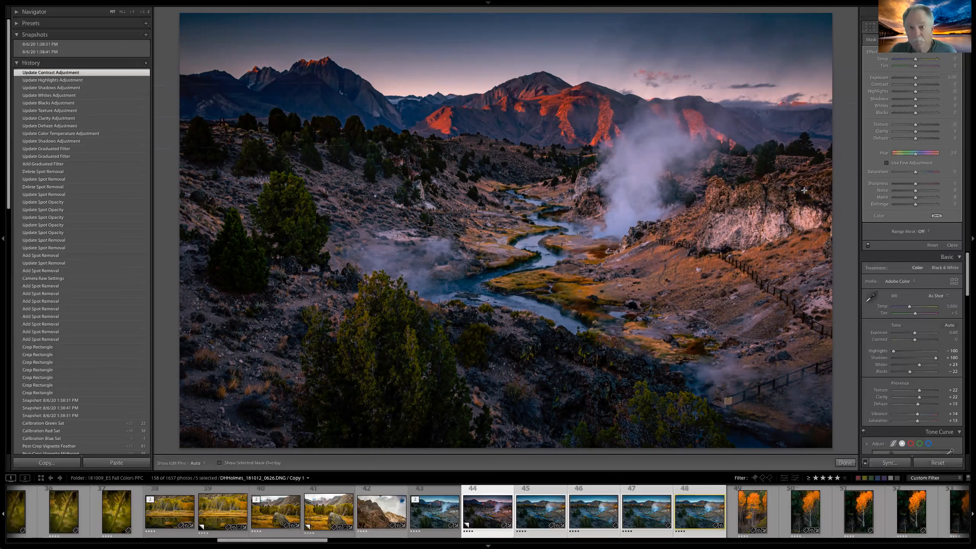
{"action": "mouse_move", "coordinate": [804, 190]}
{"action": "left_click_drag", "start_coordinate": [915, 78], "coordinate": [914, 77]}
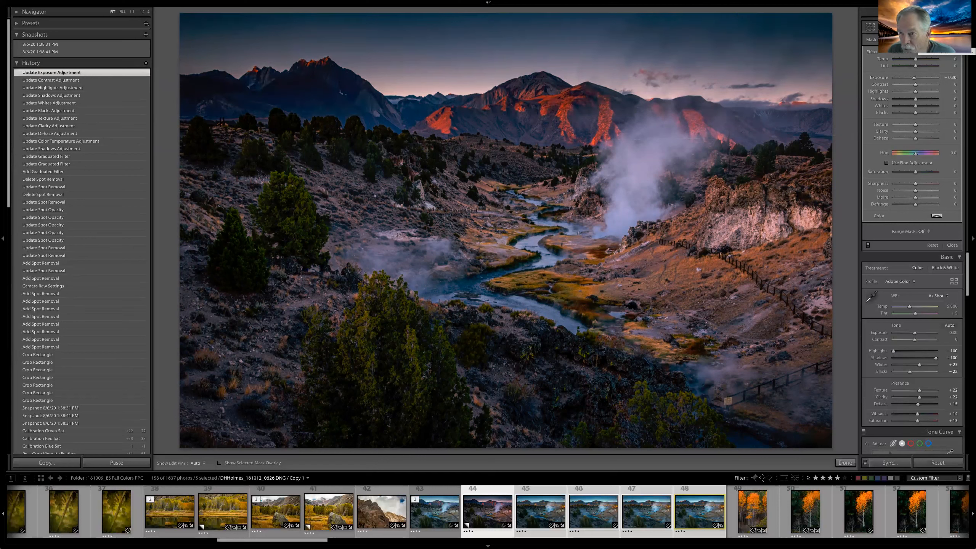
Step: Add a second Graduated Filter running upward from the foreground and set its exposure to 0.94
{"action": "left_click", "coordinate": [919, 40]}
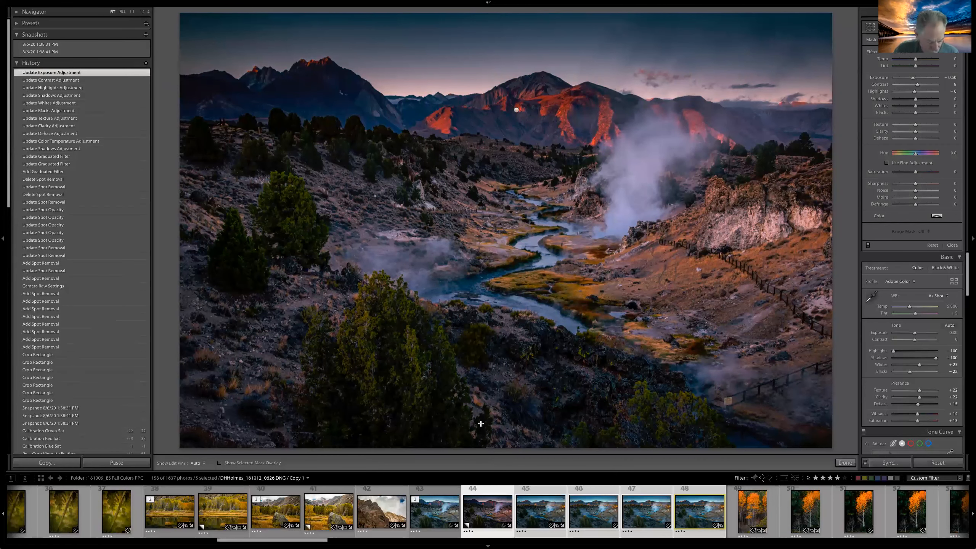
{"action": "key", "text": "shift"}
{"action": "left_click_drag", "start_coordinate": [482, 443], "coordinate": [497, 223]}
{"action": "left_click_drag", "start_coordinate": [912, 78], "coordinate": [920, 79]}
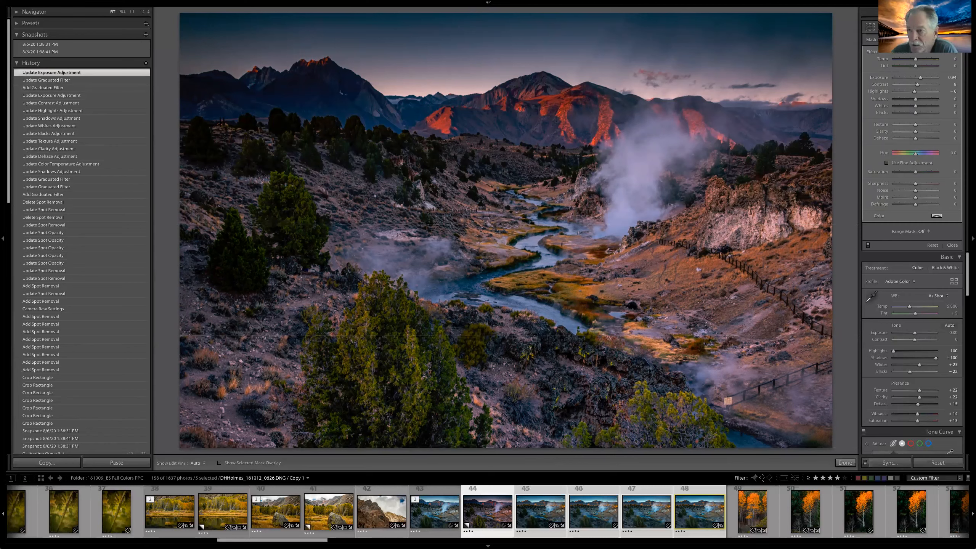
Step: Switch to the Radial Filter and look through its list of effect presets
{"action": "key", "text": "shift+m"}
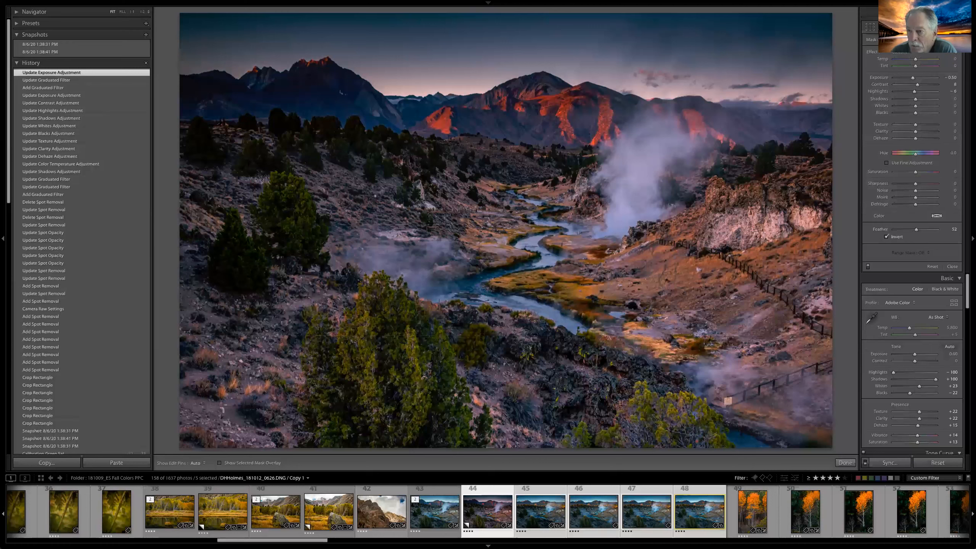
{"action": "left_click", "coordinate": [911, 54]}
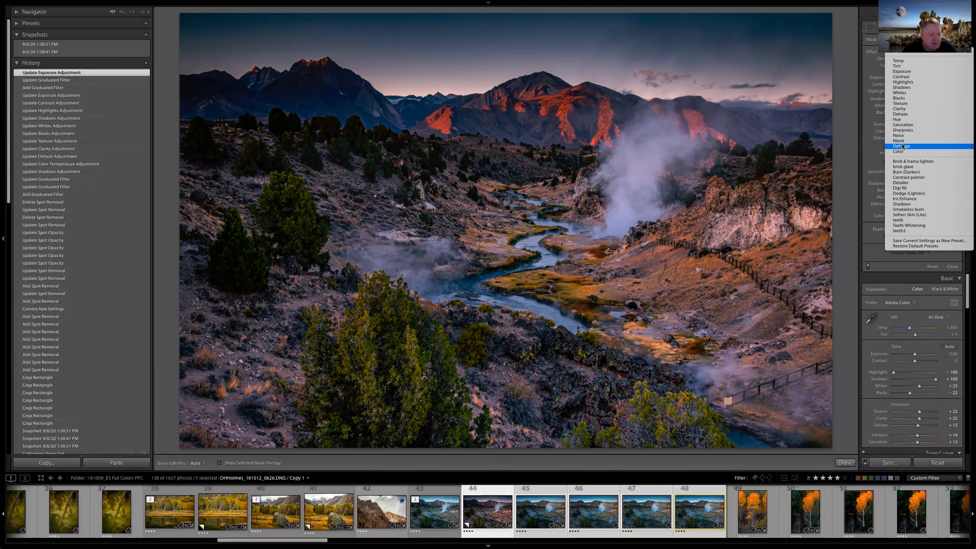
{"action": "left_click", "coordinate": [870, 73]}
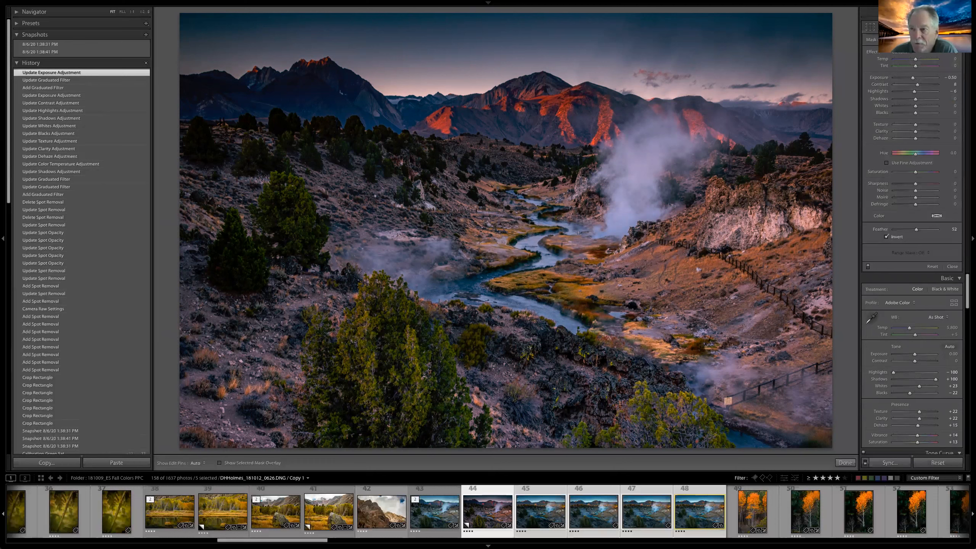
Step: Reselect the sky's graduated filter, brush its mask over the dark mountains at far left, and set its exposure to −0.04
{"action": "left_click", "coordinate": [918, 27]}
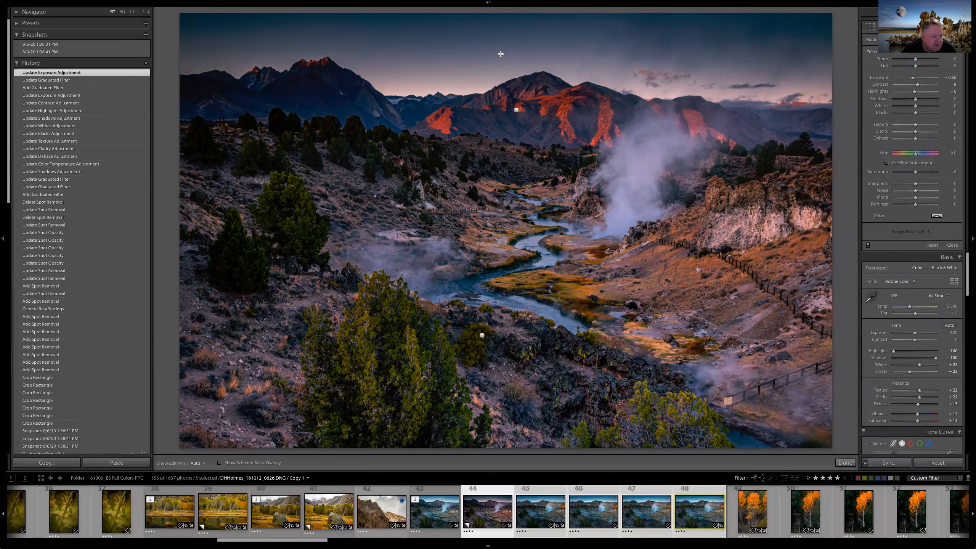
{"action": "left_click", "coordinate": [516, 109]}
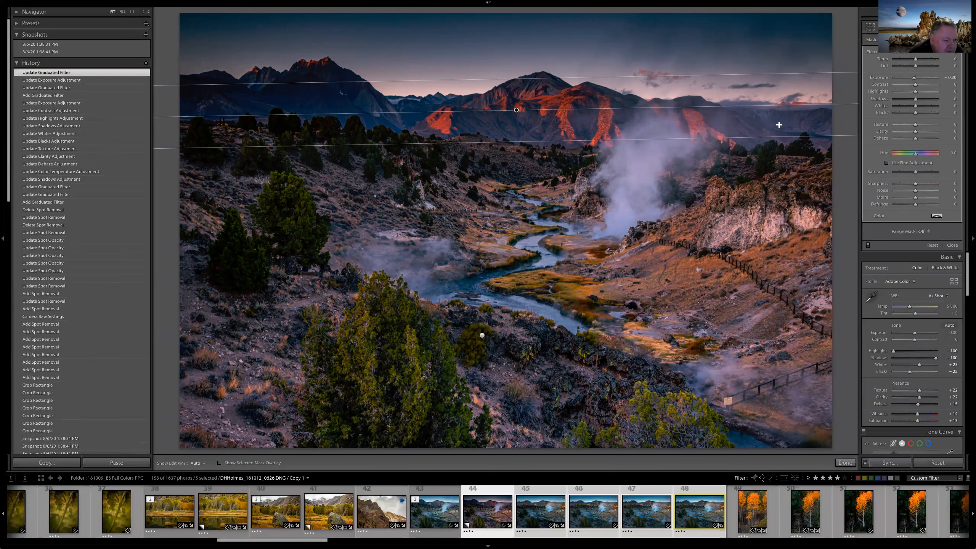
{"action": "left_click", "coordinate": [951, 39]}
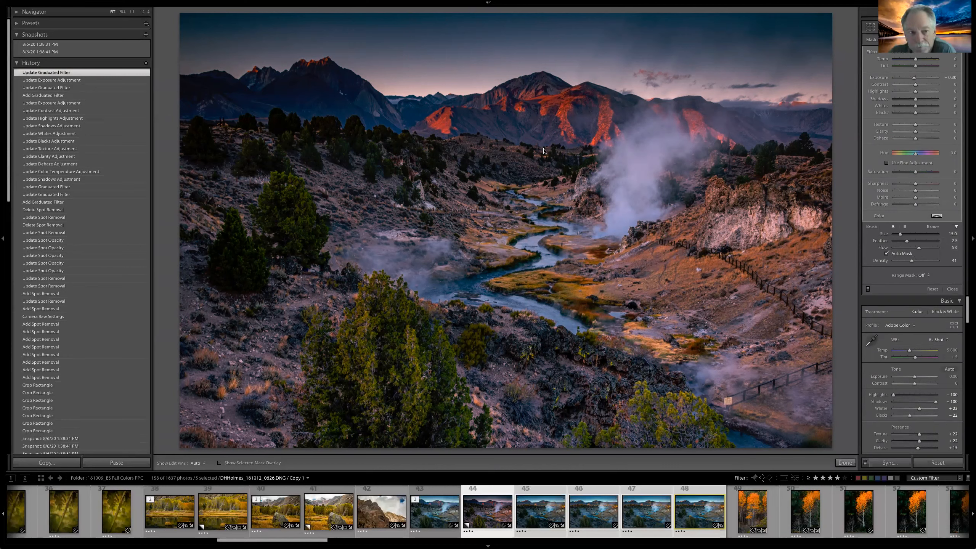
{"action": "key", "text": "h"}
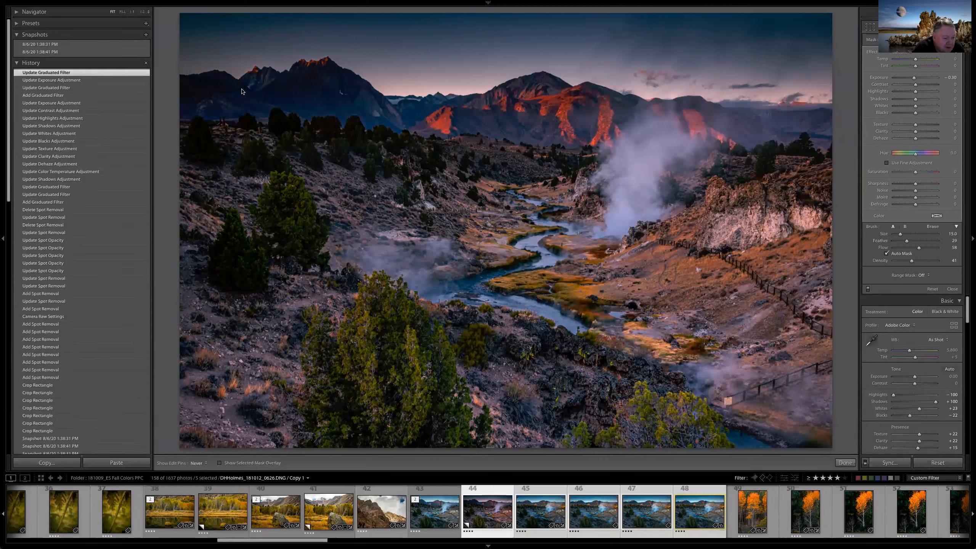
{"action": "left_click", "coordinate": [220, 91]}
{"action": "mouse_move", "coordinate": [917, 80]}
{"action": "left_mouse_down"}
{"action": "mouse_move", "coordinate": [937, 83]}
{"action": "mouse_move", "coordinate": [915, 83]}
{"action": "left_mouse_up"}
Step: Erase the sky filter's mask along the hillside below the left mountains with a size 21 brush and set the exposure to −0.10
{"action": "left_click", "coordinate": [933, 227]}
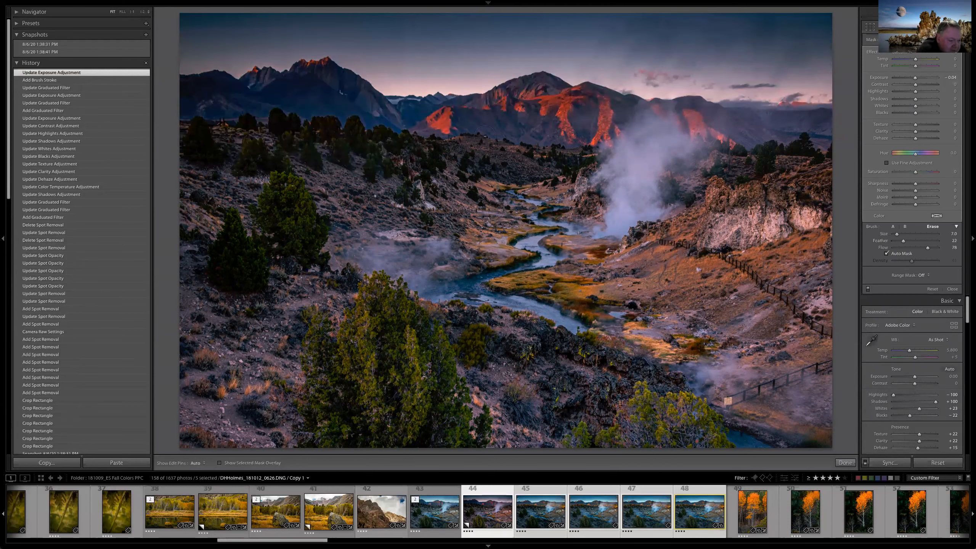
{"action": "scroll", "coordinate": [372, 131], "scroll_direction": "up", "scroll_amount": 3}
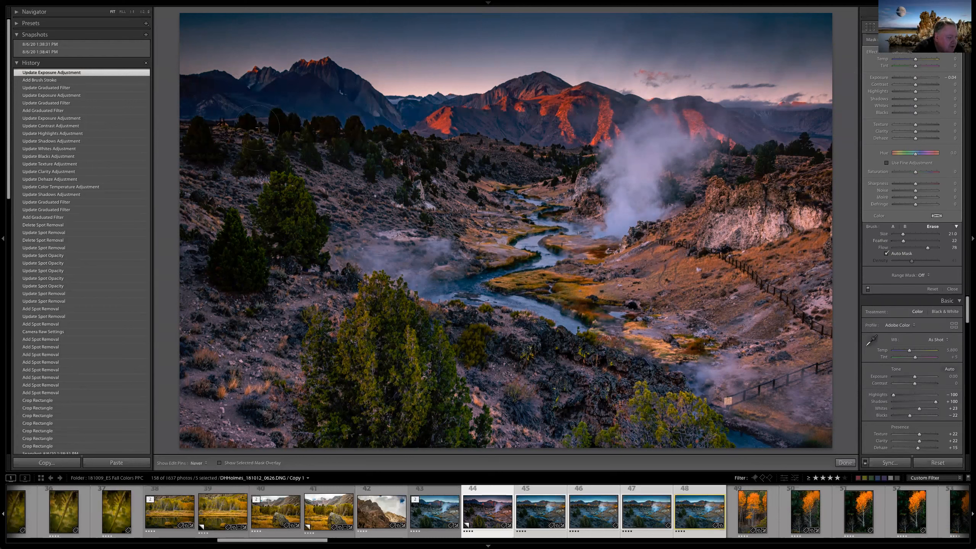
{"action": "left_click_drag", "start_coordinate": [345, 125], "coordinate": [215, 129]}
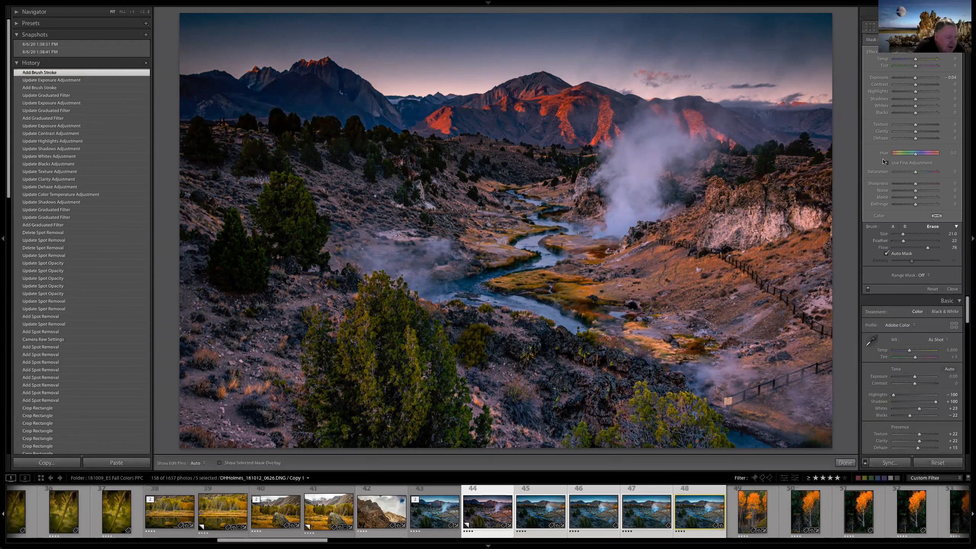
{"action": "left_click_drag", "start_coordinate": [915, 77], "coordinate": [924, 79]}
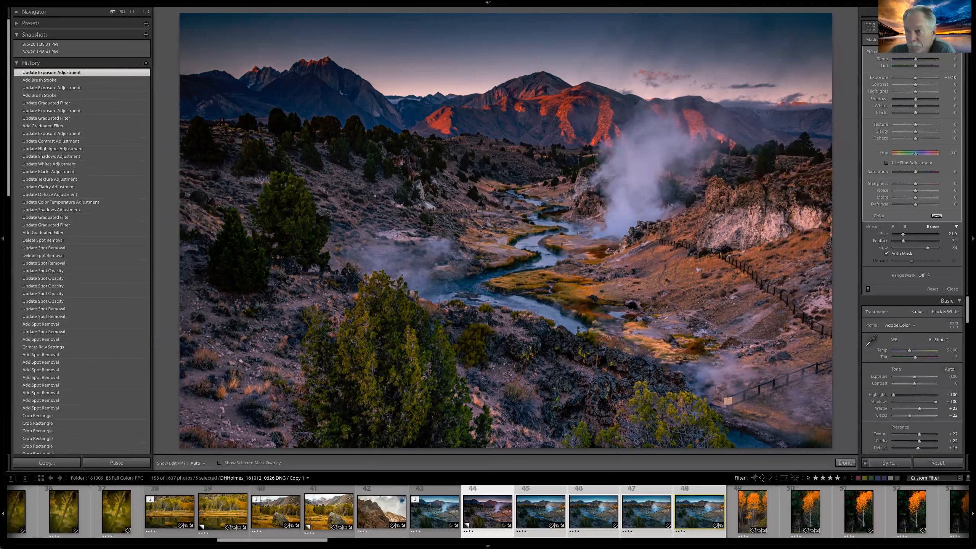
Step: Draw a radial filter over the left mountains using the Shadows preset with exposure at 0.35, and shift its position
{"action": "key", "text": "shift+m"}
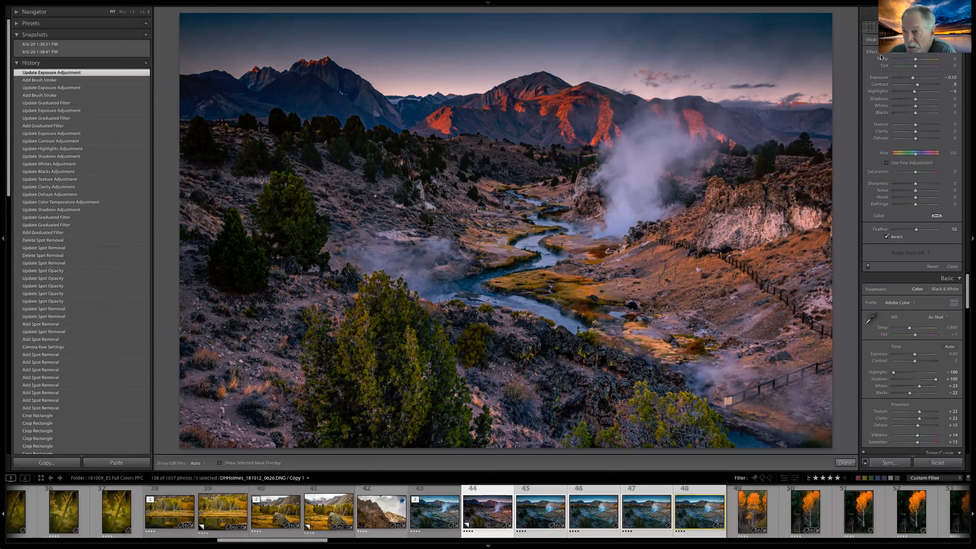
{"action": "left_click", "coordinate": [897, 52]}
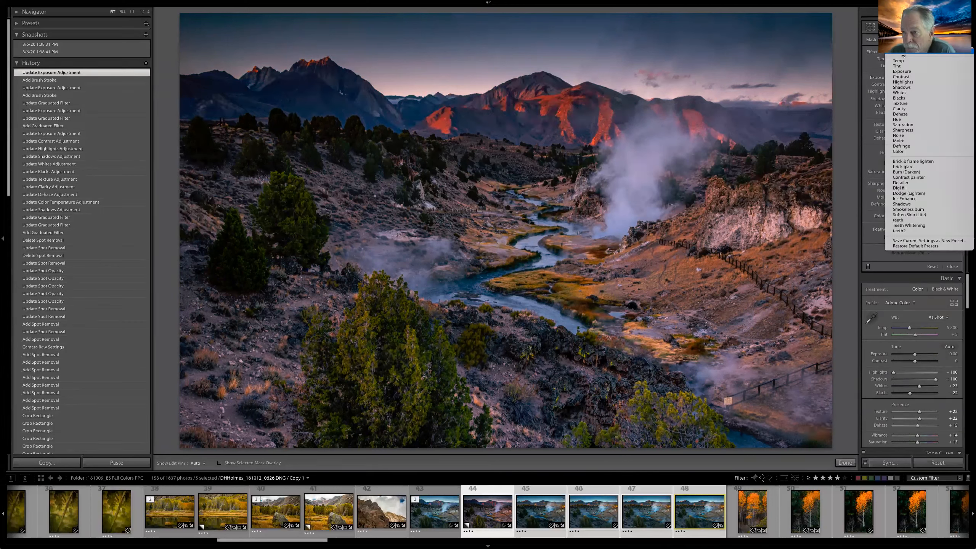
{"action": "left_click", "coordinate": [904, 204]}
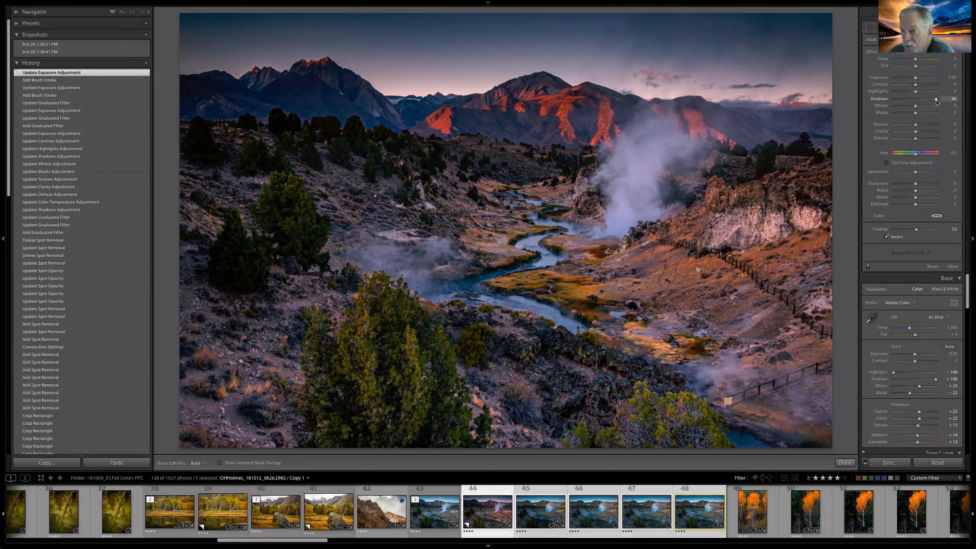
{"action": "left_click_drag", "start_coordinate": [915, 79], "coordinate": [919, 79]}
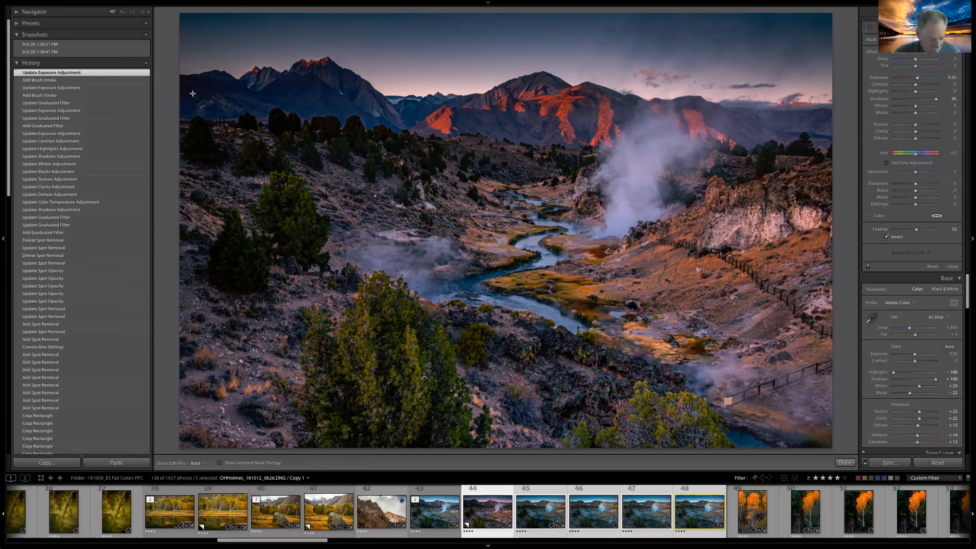
{"action": "left_click_drag", "start_coordinate": [350, 147], "coordinate": [381, 156]}
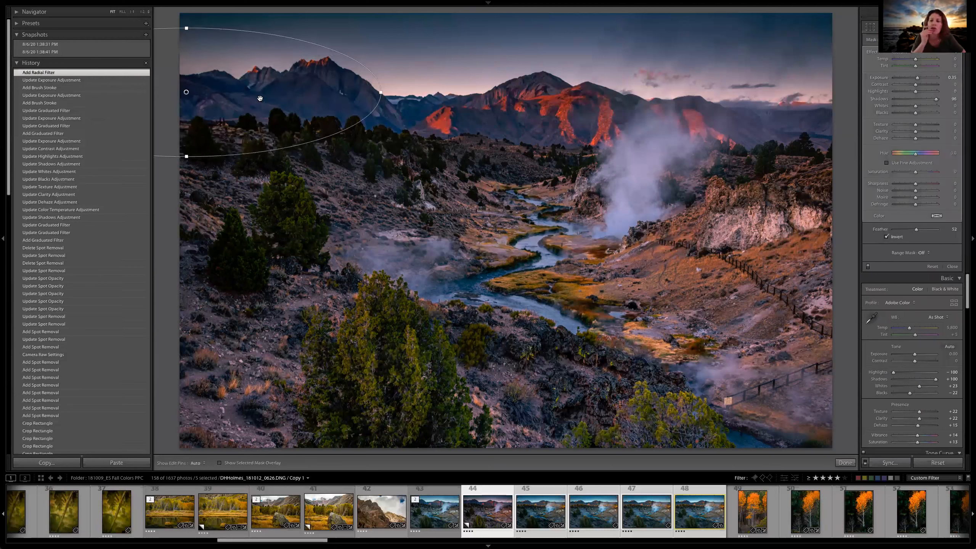
{"action": "left_click_drag", "start_coordinate": [260, 98], "coordinate": [313, 126]}
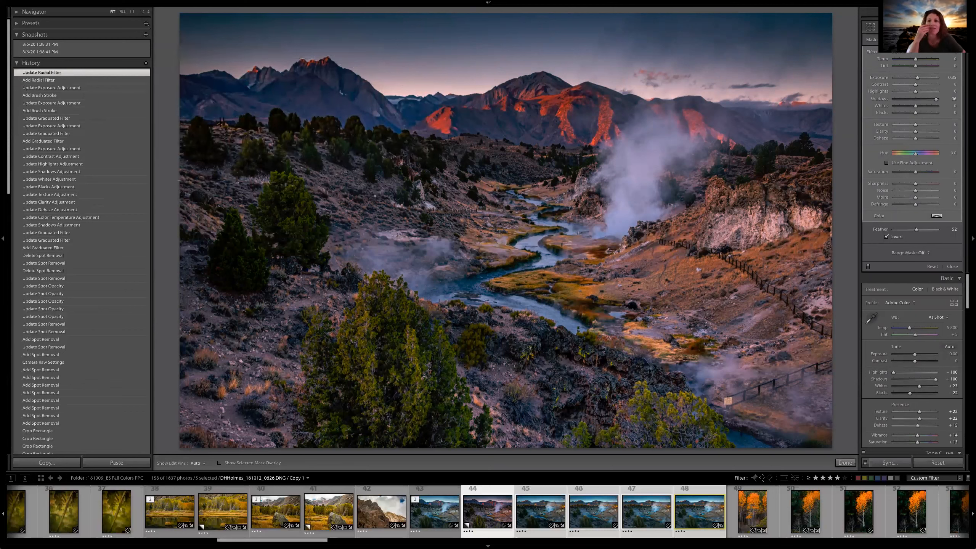
Step: Return to the history state before the radial filter and paint the hillside with the Adjustment Brush at size 18 and exposure 2.79
{"action": "left_click", "coordinate": [36, 89]}
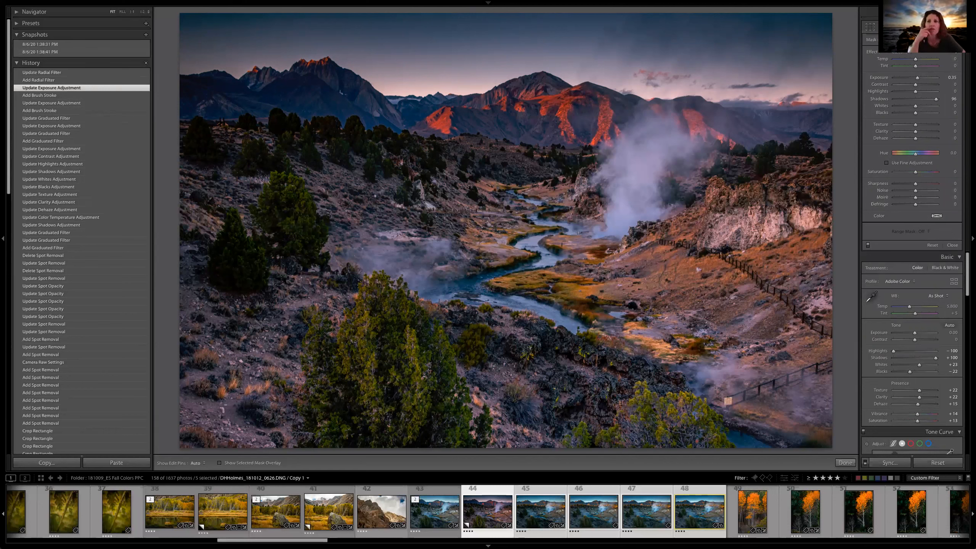
{"action": "left_click", "coordinate": [933, 27]}
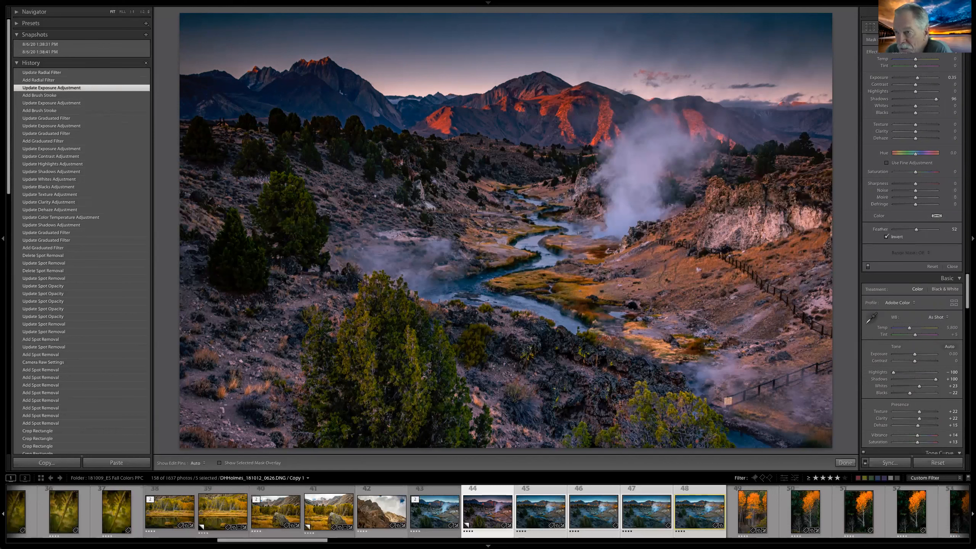
{"action": "key", "text": "k"}
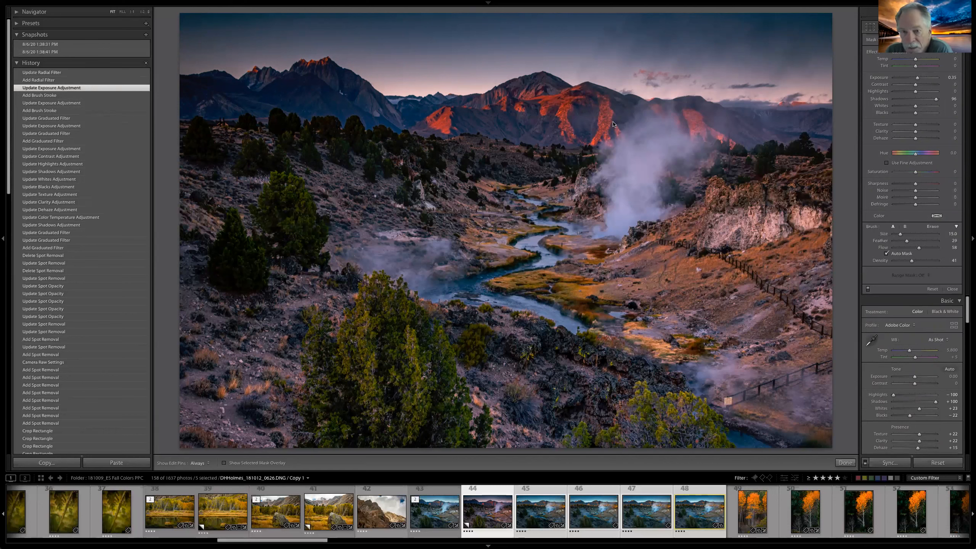
{"action": "key", "text": "]"}
{"action": "key", "text": "]"}
{"action": "key", "text": "]"}
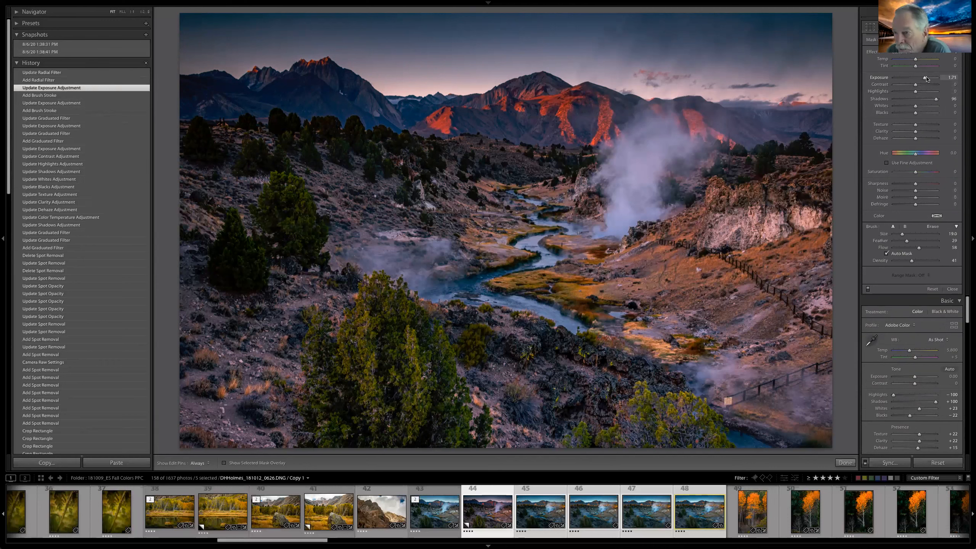
{"action": "key", "text": "h"}
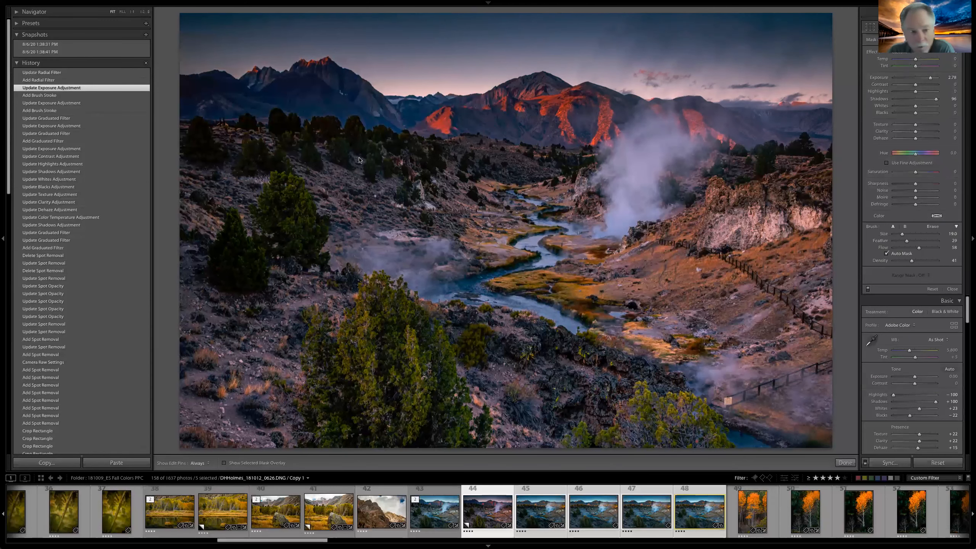
{"action": "mouse_move", "coordinate": [230, 116]}
{"action": "left_mouse_down"}
{"action": "mouse_move", "coordinate": [265, 157]}
{"action": "mouse_move", "coordinate": [360, 152]}
{"action": "mouse_move", "coordinate": [316, 103]}
{"action": "mouse_move", "coordinate": [223, 111]}
{"action": "mouse_move", "coordinate": [266, 153]}
{"action": "mouse_move", "coordinate": [370, 155]}
{"action": "mouse_move", "coordinate": [345, 112]}
{"action": "mouse_move", "coordinate": [226, 113]}
{"action": "mouse_move", "coordinate": [207, 150]}
{"action": "mouse_move", "coordinate": [332, 171]}
{"action": "mouse_move", "coordinate": [368, 121]}
{"action": "mouse_move", "coordinate": [283, 100]}
{"action": "mouse_move", "coordinate": [228, 112]}
{"action": "mouse_move", "coordinate": [209, 155]}
{"action": "mouse_move", "coordinate": [322, 167]}
{"action": "mouse_move", "coordinate": [377, 131]}
{"action": "mouse_move", "coordinate": [298, 96]}
{"action": "mouse_move", "coordinate": [218, 109]}
{"action": "mouse_move", "coordinate": [215, 170]}
{"action": "mouse_move", "coordinate": [355, 186]}
{"action": "mouse_move", "coordinate": [380, 126]}
{"action": "mouse_move", "coordinate": [270, 114]}
{"action": "mouse_move", "coordinate": [317, 162]}
{"action": "left_mouse_up"}
{"action": "mouse_move", "coordinate": [455, 148]}
{"action": "left_mouse_down"}
{"action": "mouse_move", "coordinate": [415, 159]}
{"action": "mouse_move", "coordinate": [540, 132]}
{"action": "mouse_move", "coordinate": [568, 147]}
{"action": "left_mouse_up"}
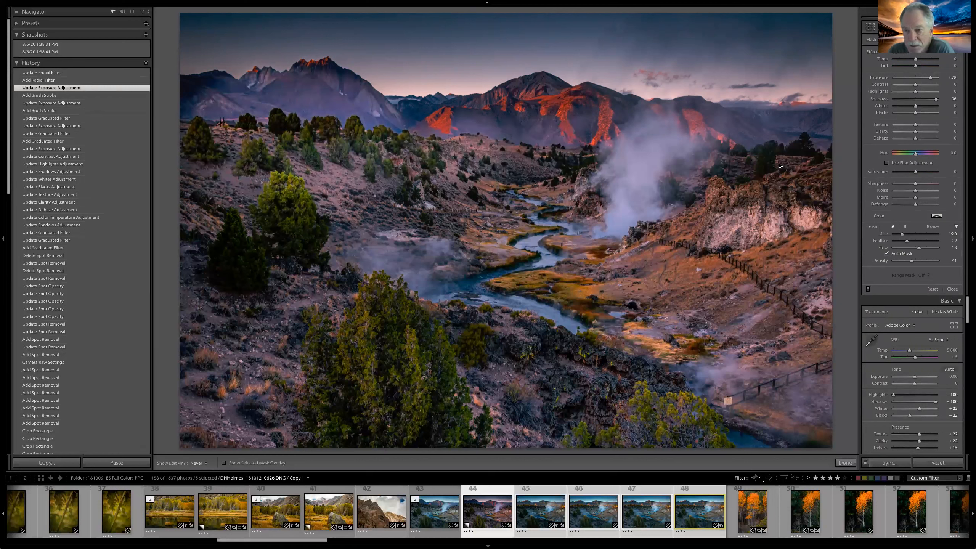
{"action": "key", "text": "h"}
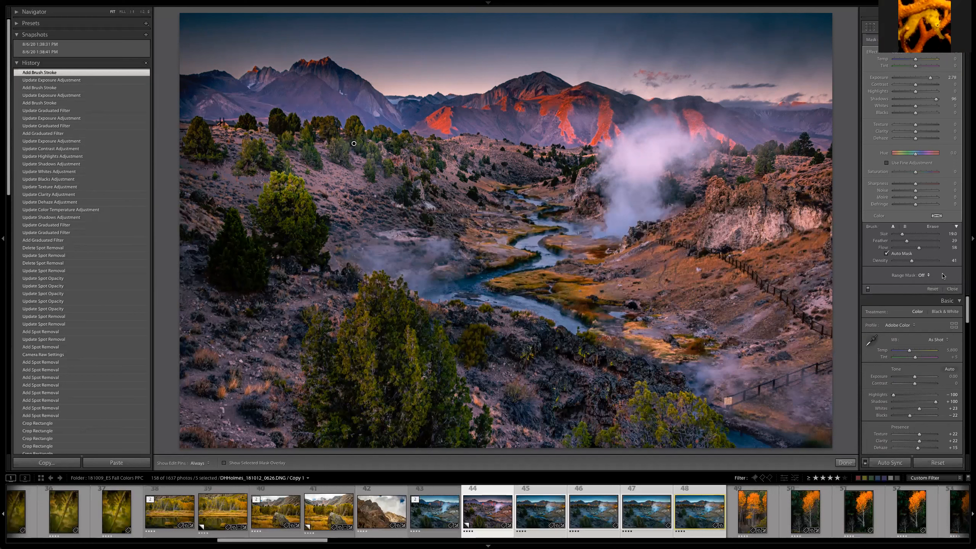
Step: Undo the Adjustment Brush strokes and the radial filter's move, and reset the brush's exposure
{"action": "key", "text": "ctrl+z"}
{"action": "key", "text": "ctrl+z"}
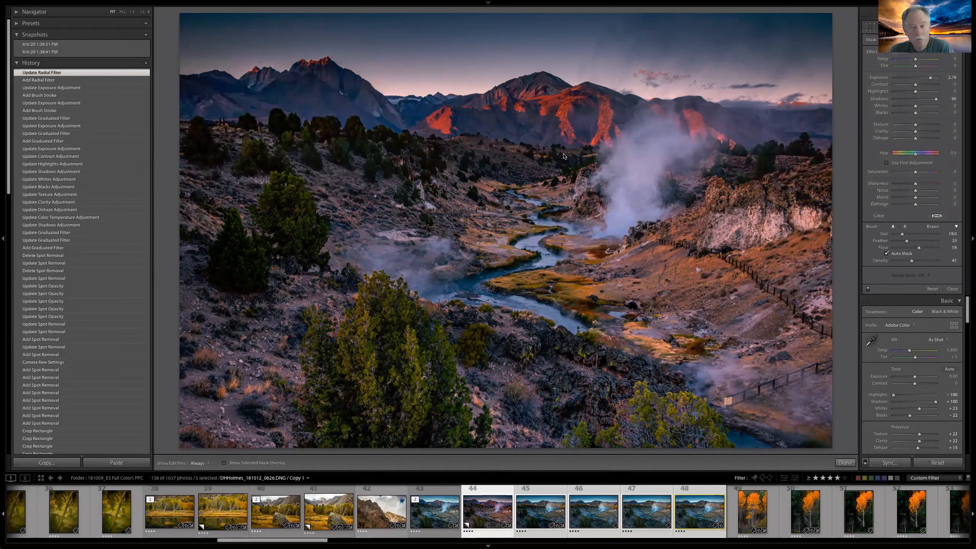
{"action": "key", "text": "ctrl+z"}
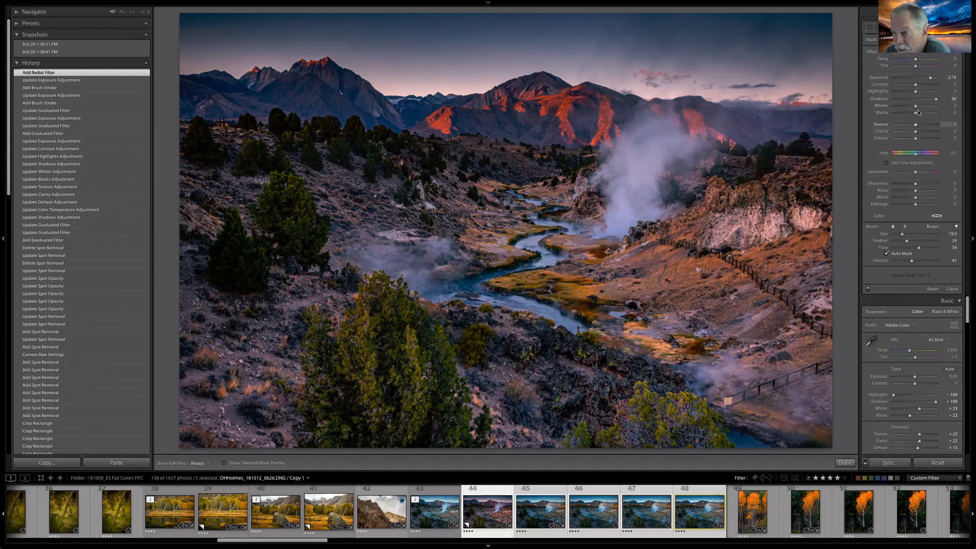
{"action": "double_click", "coordinate": [930, 79]}
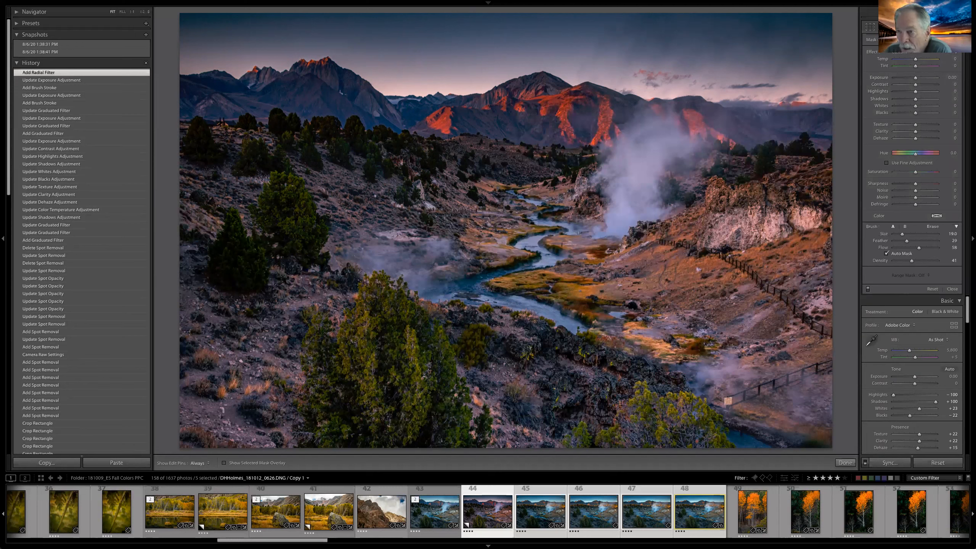
Step: Switch back to the Radial Filter and delete the existing ellipse over the left mountains
{"action": "key", "text": "shift+m"}
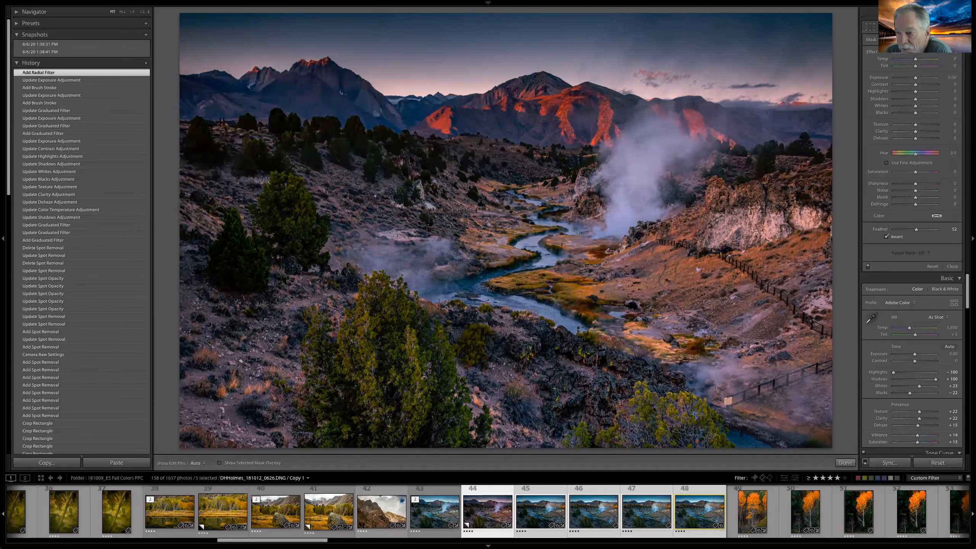
{"action": "left_click", "coordinate": [186, 92]}
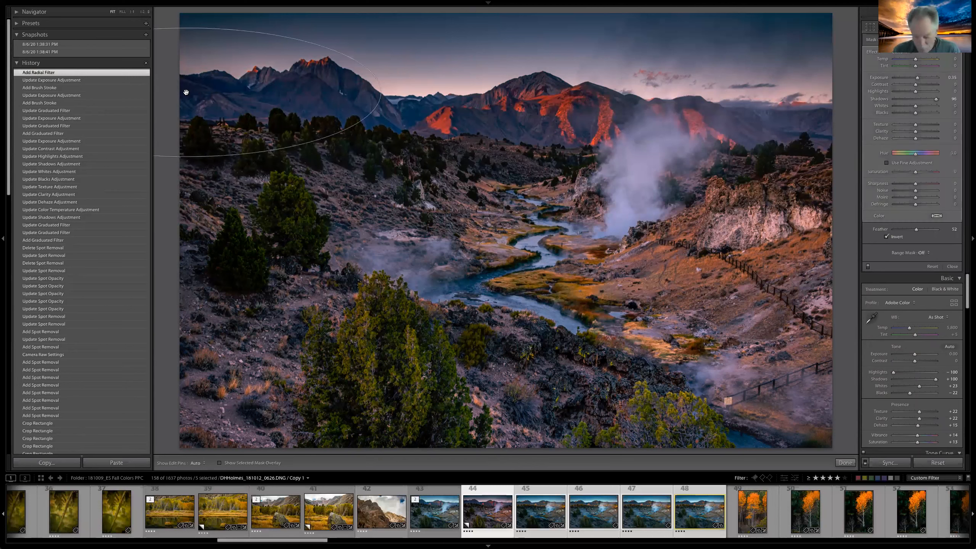
{"action": "key", "text": "Delete"}
Step: Draw a new radial filter over the left mountains and hillside, reposition it, and adjust its tilt and lower edge
{"action": "left_click_drag", "start_coordinate": [194, 87], "coordinate": [415, 157]}
{"action": "left_click_drag", "start_coordinate": [272, 77], "coordinate": [341, 127]}
{"action": "left_click_drag", "start_coordinate": [482, 113], "coordinate": [483, 134]}
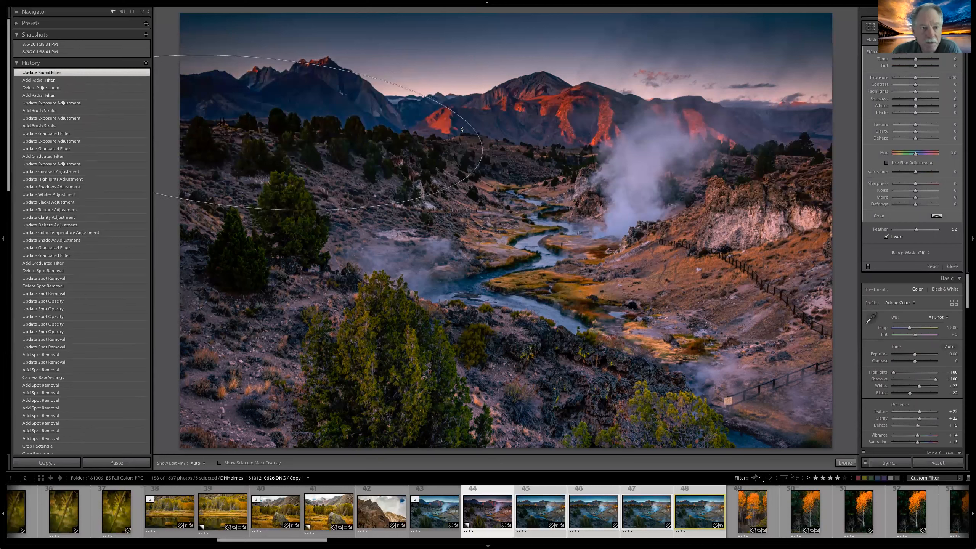
{"action": "left_click_drag", "start_coordinate": [239, 218], "coordinate": [243, 212]}
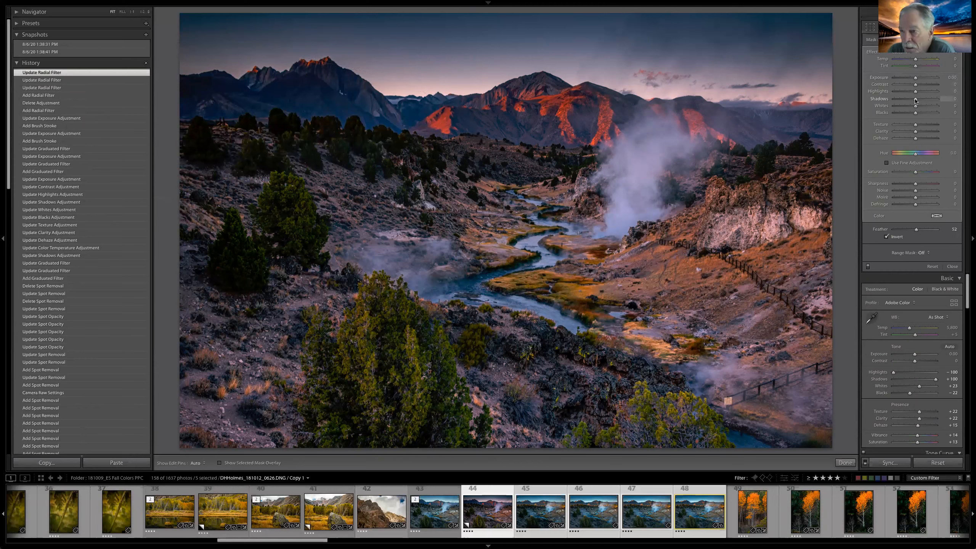
Step: Set the radial filter's shadows to 100 and exposure to 0.43, and extend its ellipse toward the river and downhill
{"action": "mouse_move", "coordinate": [916, 99]}
{"action": "left_mouse_down"}
{"action": "mouse_move", "coordinate": [940, 106]}
{"action": "mouse_move", "coordinate": [916, 81]}
{"action": "left_mouse_up"}
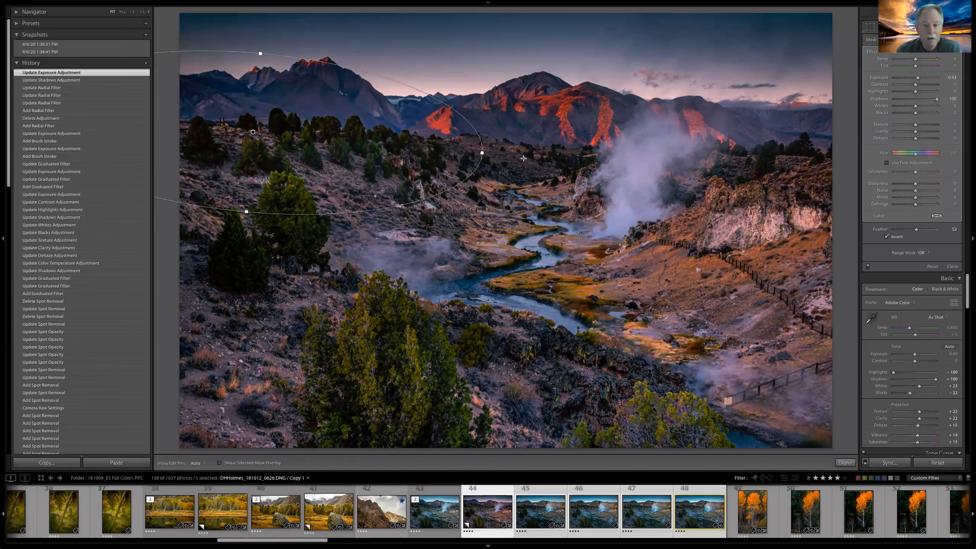
{"action": "left_click_drag", "start_coordinate": [483, 153], "coordinate": [526, 156]}
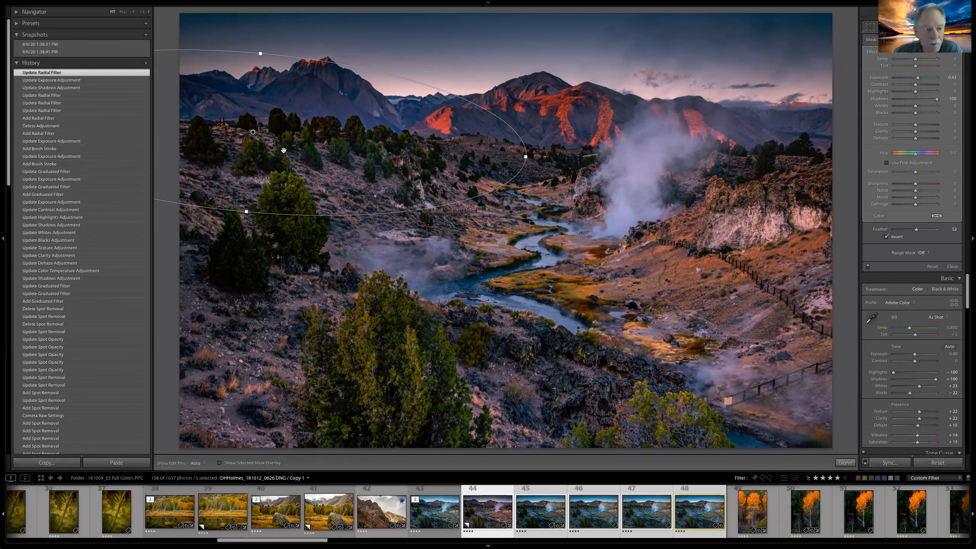
{"action": "left_click_drag", "start_coordinate": [241, 218], "coordinate": [240, 236]}
Step: Duplicate the hillside radial filter, shrink the copy's ellipse, and place it over the rocky bluff beside the steam
{"action": "mouse_move", "coordinate": [266, 178]}
{"action": "left_mouse_down"}
{"action": "mouse_move", "coordinate": [258, 153]}
{"action": "mouse_move", "coordinate": [626, 154]}
{"action": "left_mouse_up"}
{"action": "right_click", "coordinate": [251, 153]}
{"action": "left_click", "coordinate": [264, 157]}
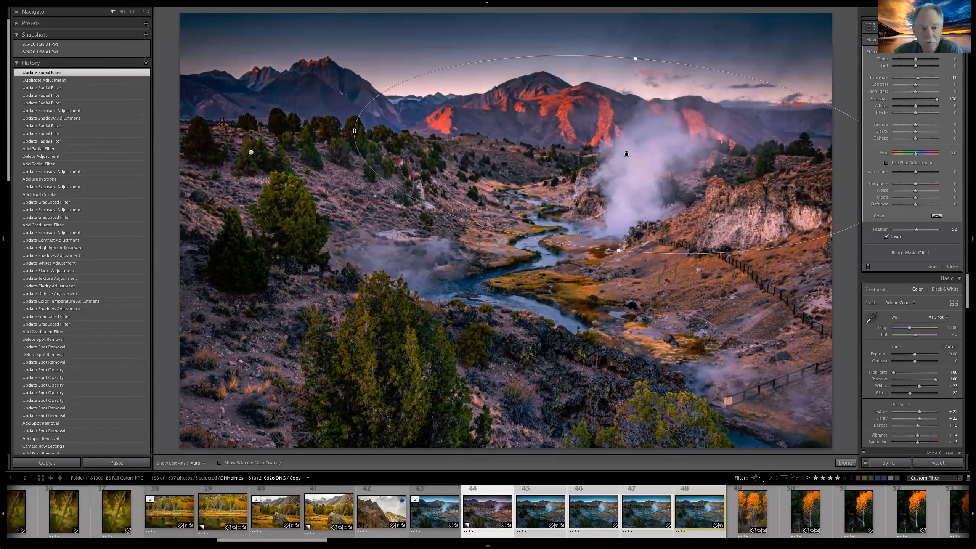
{"action": "left_click_drag", "start_coordinate": [359, 133], "coordinate": [490, 144]}
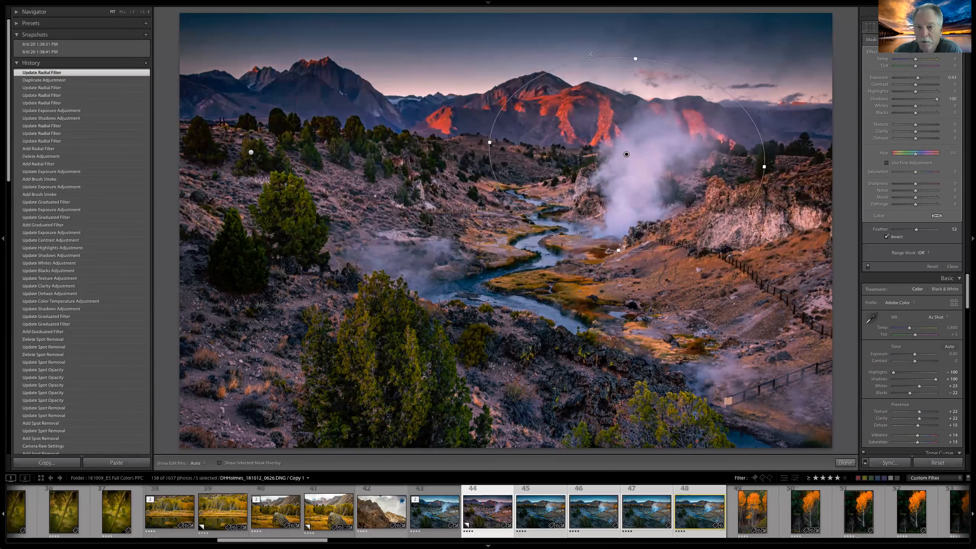
{"action": "left_click_drag", "start_coordinate": [634, 74], "coordinate": [634, 89]}
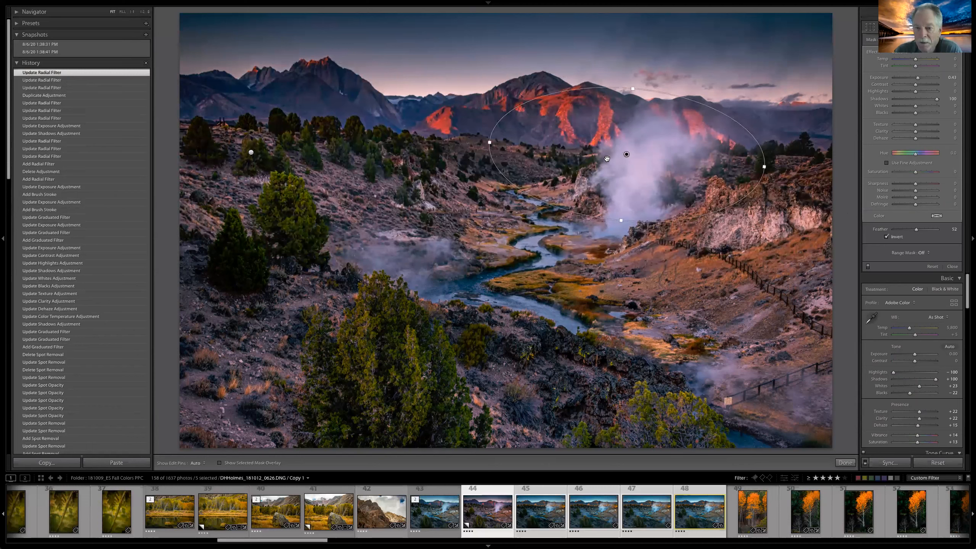
{"action": "left_click_drag", "start_coordinate": [626, 154], "coordinate": [693, 170]}
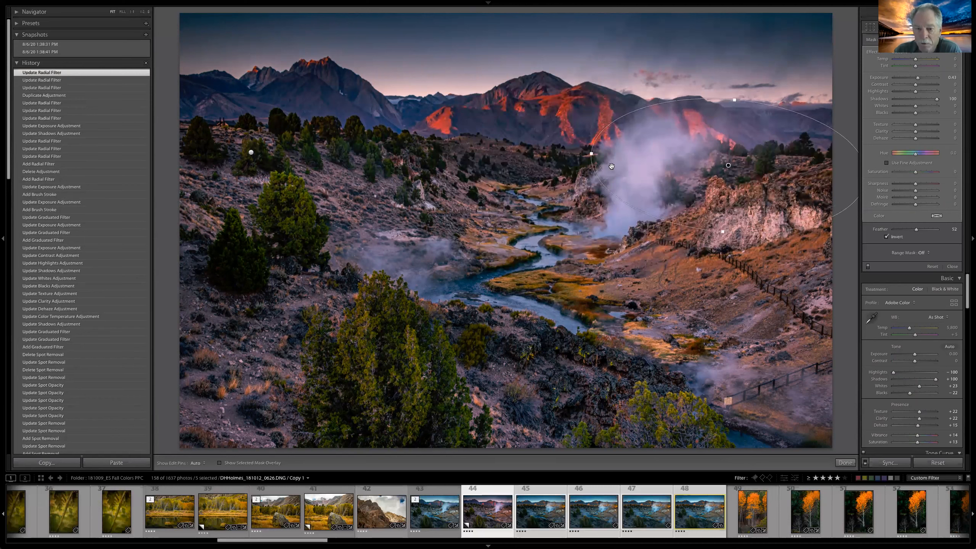
{"action": "left_click_drag", "start_coordinate": [583, 155], "coordinate": [583, 155]}
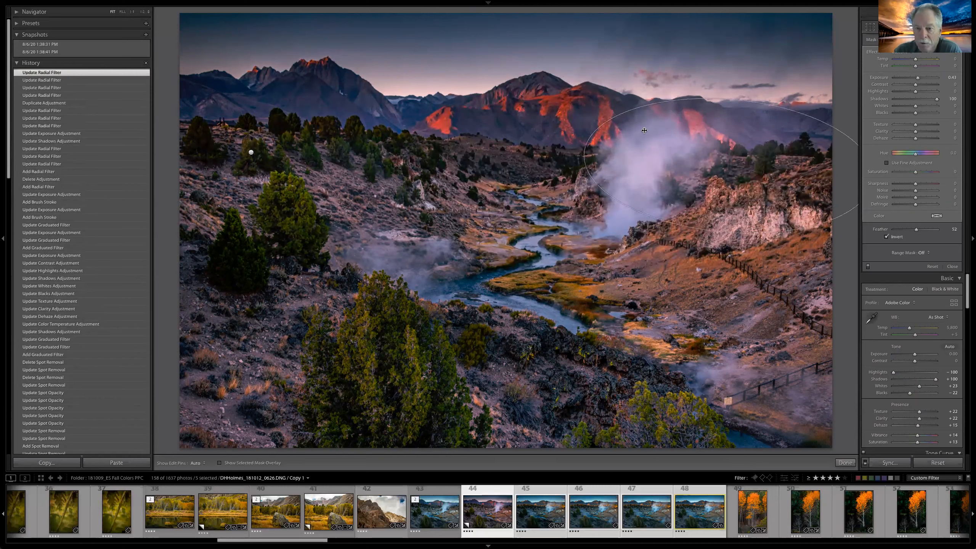
Step: Lower the duplicated radial filter's ellipse around the rocky bluff and hide the edit pins
{"action": "left_click_drag", "start_coordinate": [733, 101], "coordinate": [734, 103]}
{"action": "left_click_drag", "start_coordinate": [742, 163], "coordinate": [742, 170]}
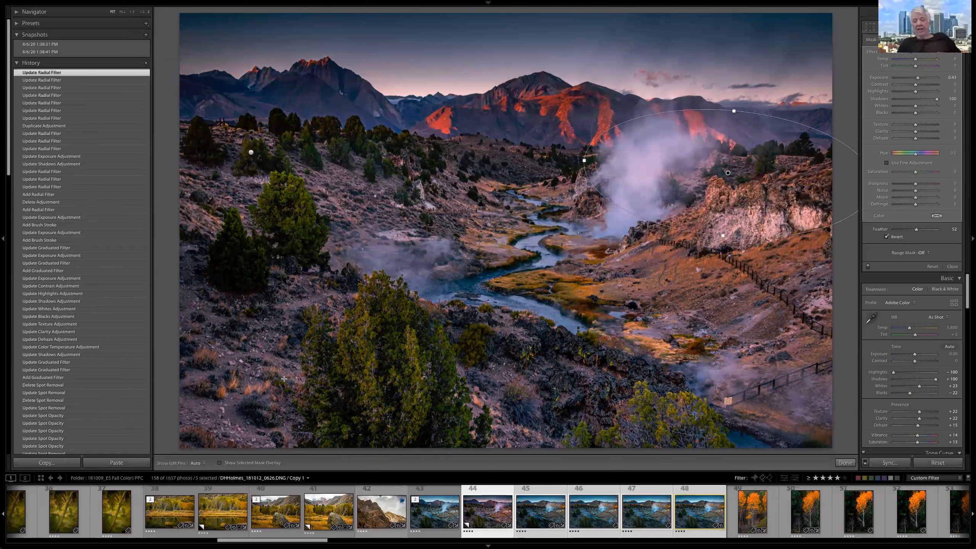
{"action": "key", "text": "h"}
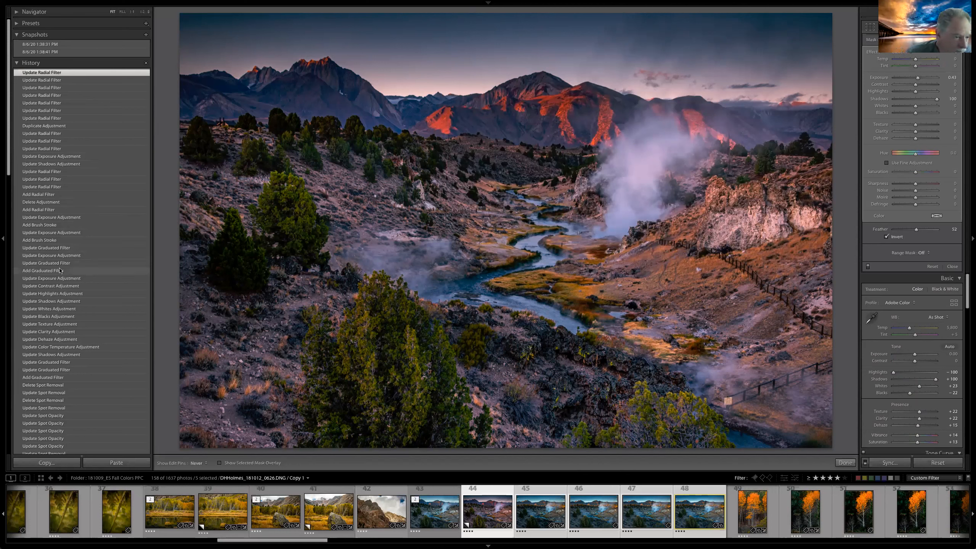
Step: Compare the history state before the foreground graduated filter with the latest radial filter state
{"action": "left_click", "coordinate": [60, 278]}
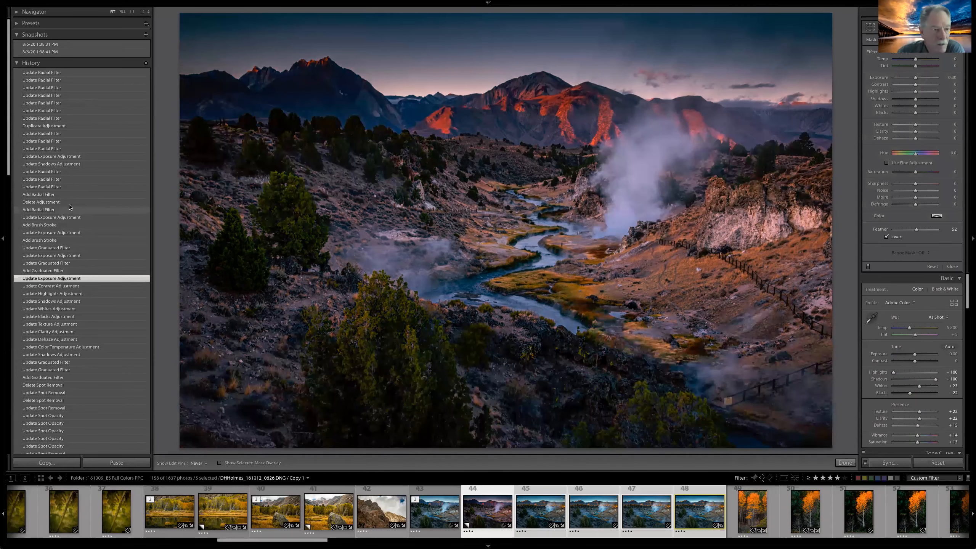
{"action": "left_click", "coordinate": [74, 73]}
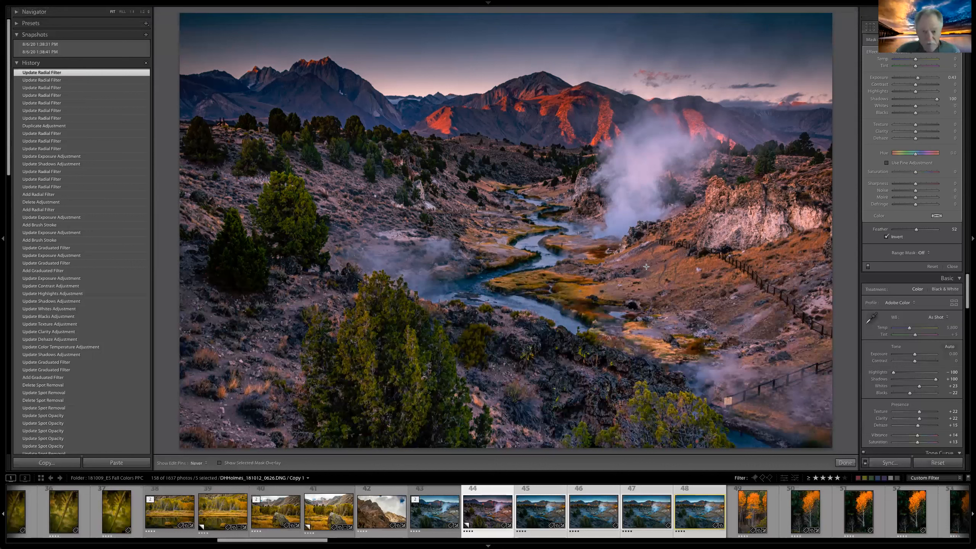
{"action": "key", "text": "g"}
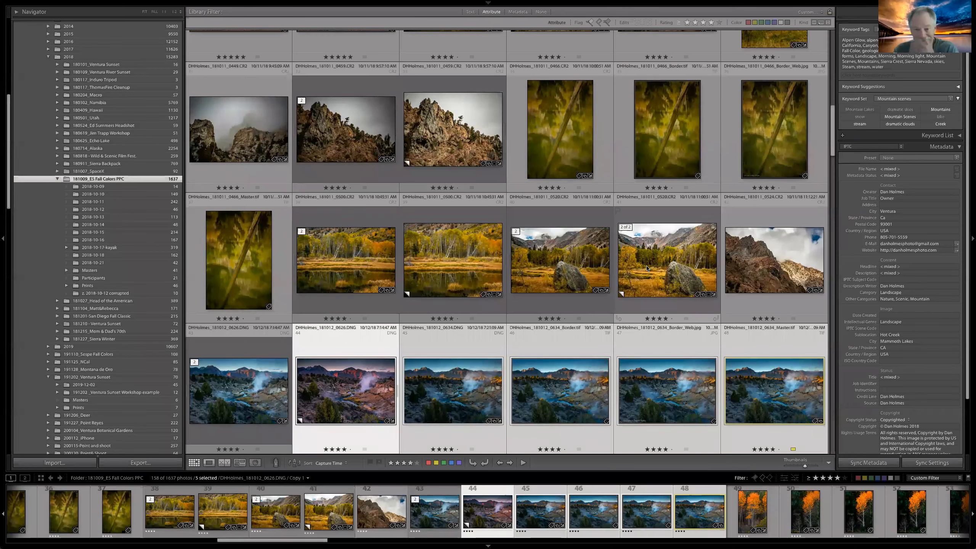
{"action": "key", "text": "d"}
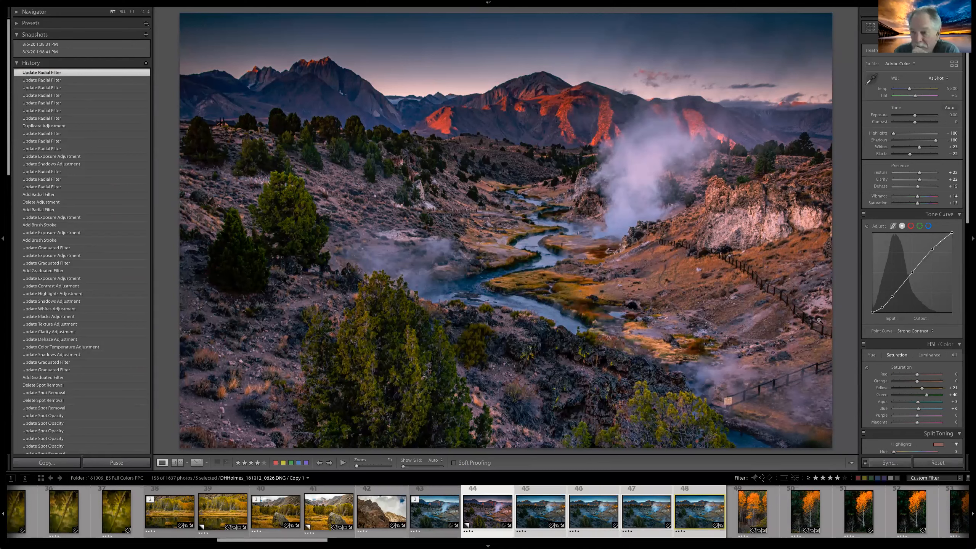
{"action": "mouse_move", "coordinate": [308, 4]}
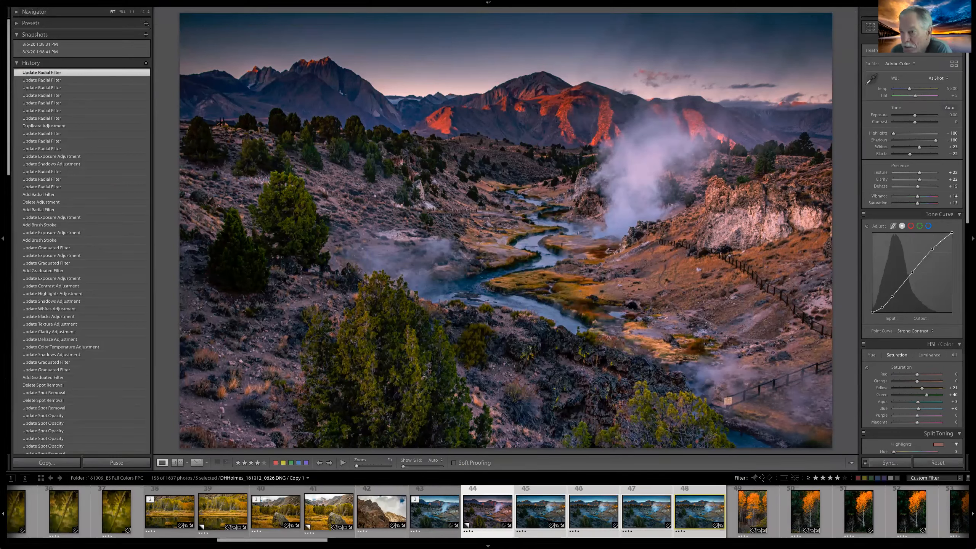
Step: Try the local Hue adjustment in the Radial Filter settings, reset it, and close the filter
{"action": "left_click", "coordinate": [930, 27]}
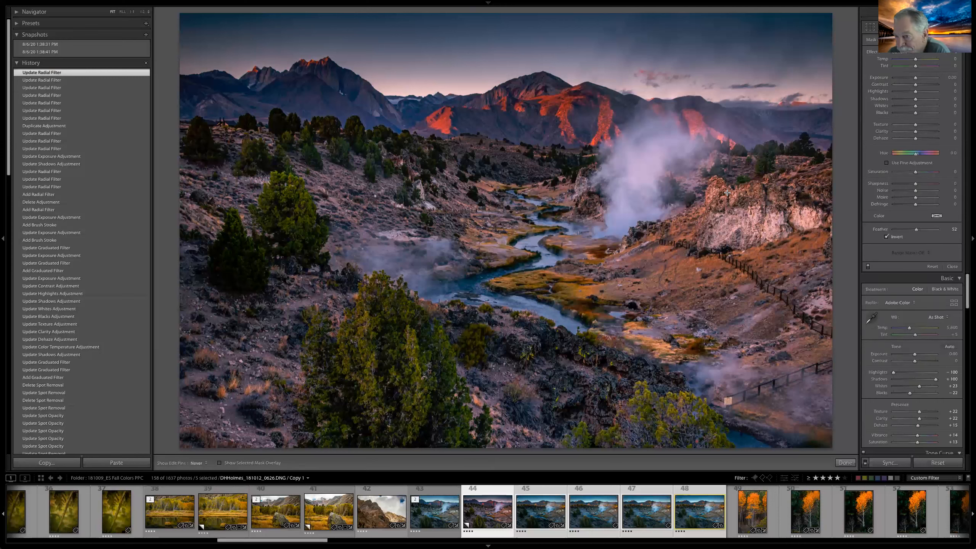
{"action": "mouse_move", "coordinate": [916, 154]}
{"action": "left_mouse_down"}
{"action": "mouse_move", "coordinate": [932, 155]}
{"action": "mouse_move", "coordinate": [895, 155]}
{"action": "mouse_move", "coordinate": [918, 155]}
{"action": "left_mouse_up"}
{"action": "double_click", "coordinate": [918, 155]}
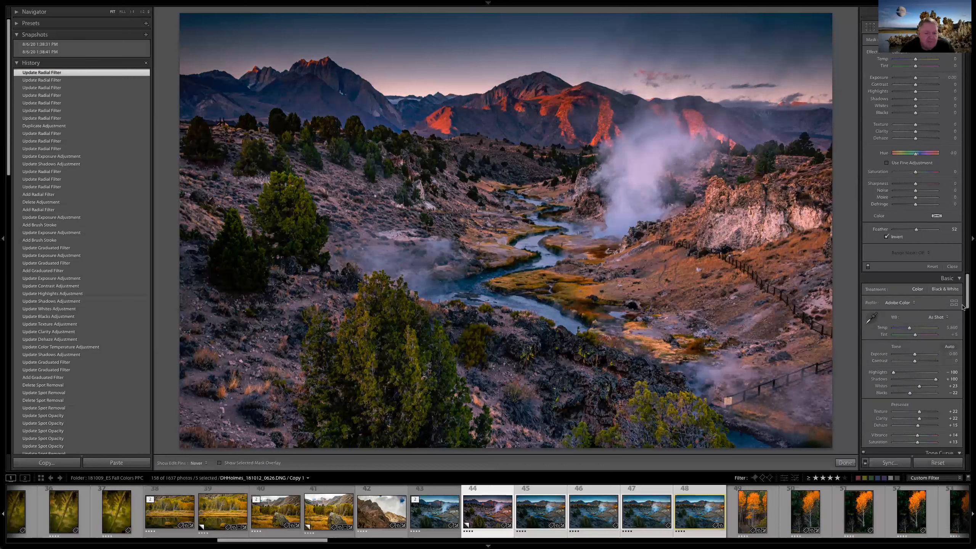
{"action": "scroll", "coordinate": [968, 292], "scroll_direction": "down", "scroll_amount": 4}
{"action": "scroll", "coordinate": [968, 291], "scroll_direction": "up", "scroll_amount": 4}
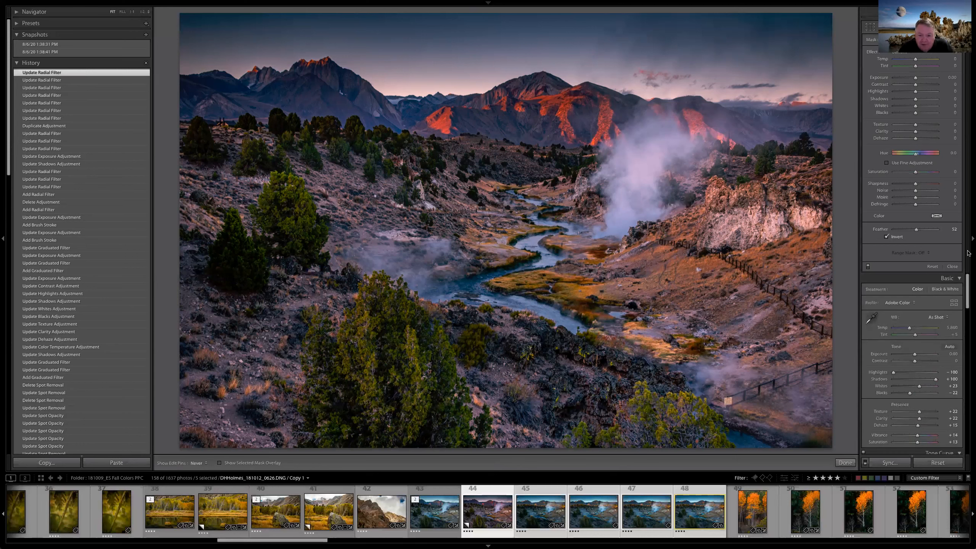
{"action": "left_click", "coordinate": [952, 266]}
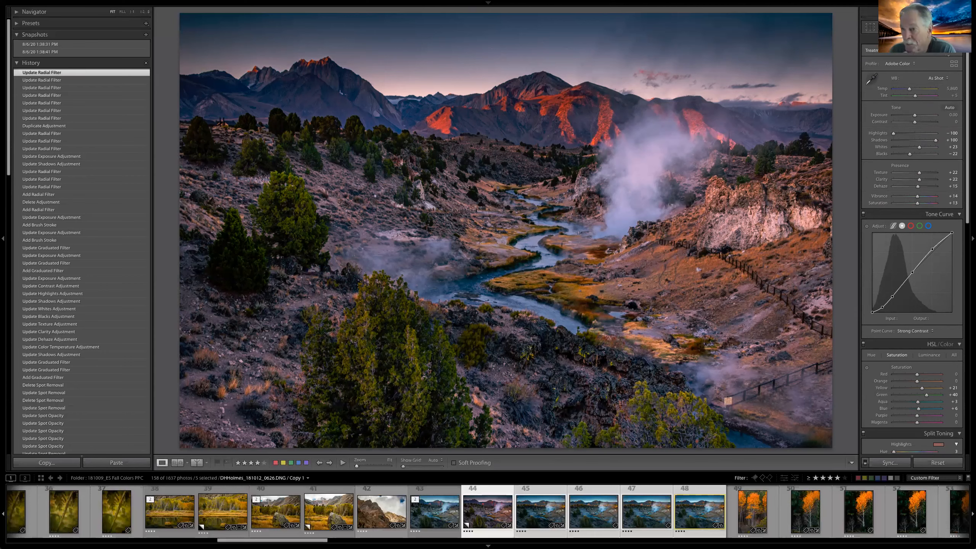
Step: Convert the photo to black and white and apply the B&W 02 profile from the profile browser
{"action": "key", "text": "v"}
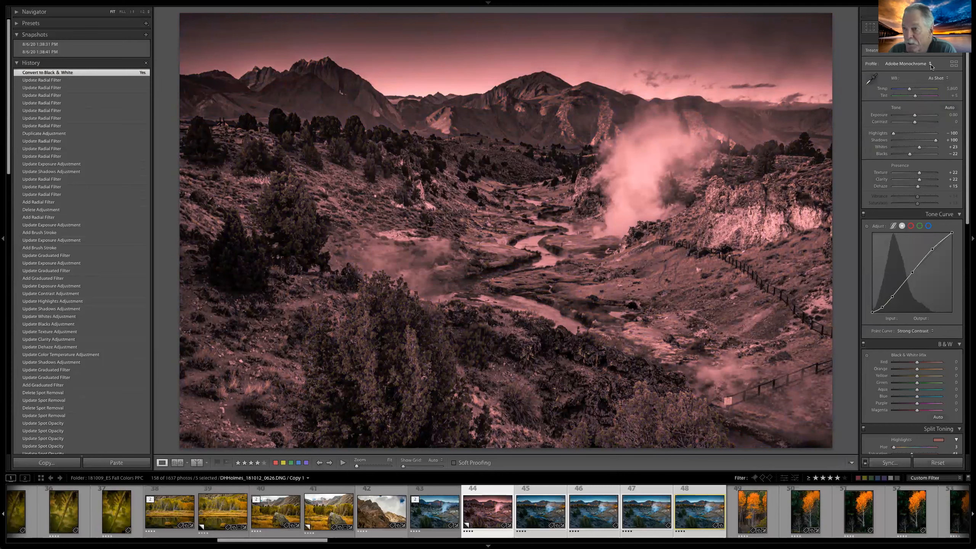
{"action": "left_click", "coordinate": [915, 64]}
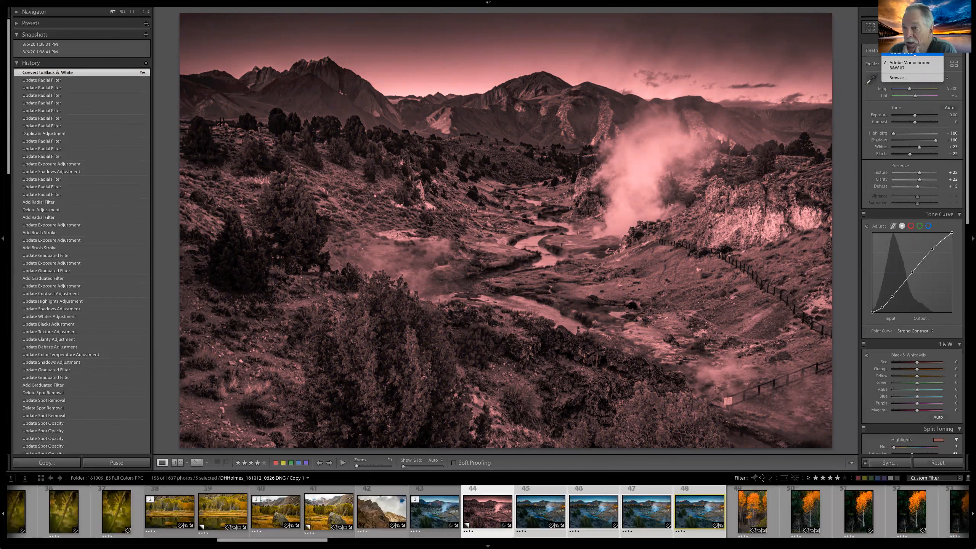
{"action": "left_click", "coordinate": [909, 78]}
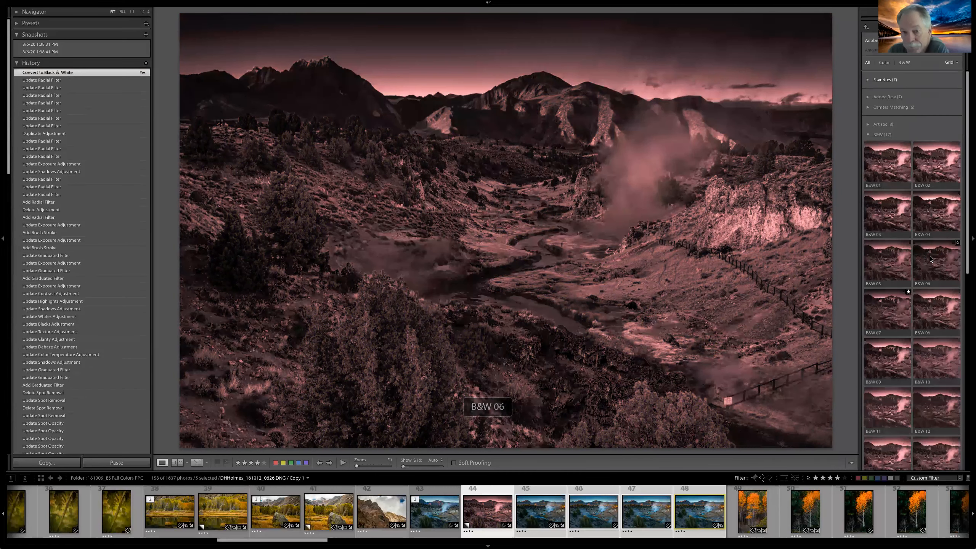
{"action": "scroll", "coordinate": [931, 261], "scroll_direction": "down", "scroll_amount": 5}
{"action": "scroll", "coordinate": [929, 259], "scroll_direction": "down", "scroll_amount": 5}
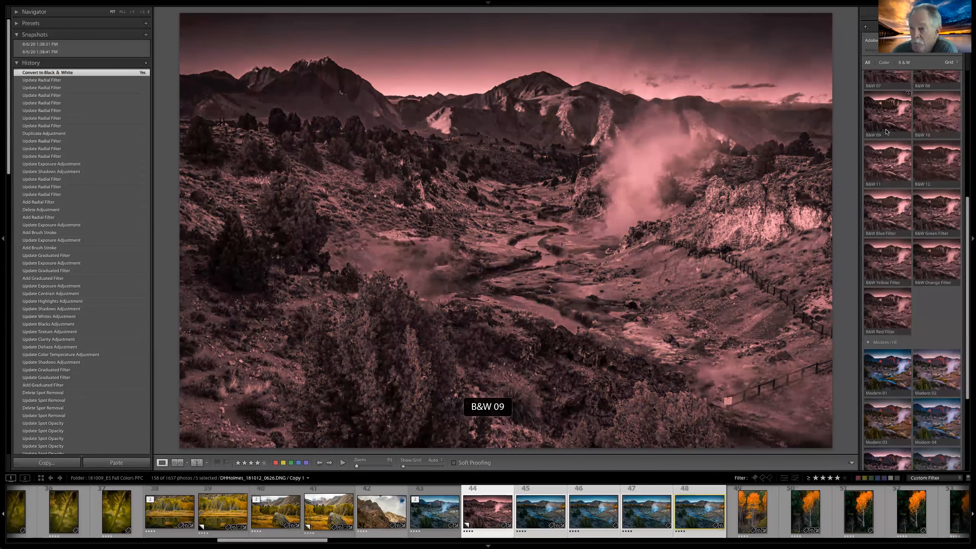
{"action": "scroll", "coordinate": [887, 143], "scroll_direction": "up", "scroll_amount": 10}
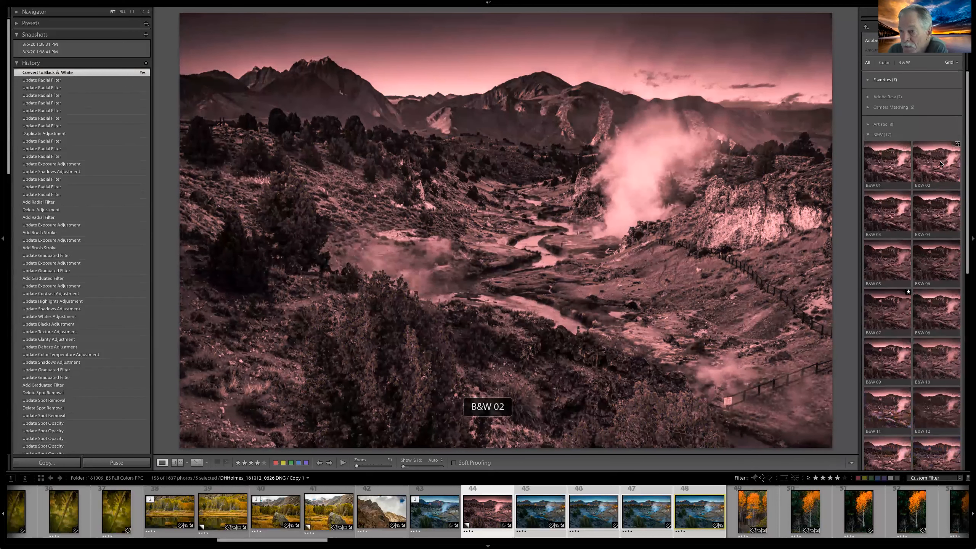
{"action": "scroll", "coordinate": [940, 166], "scroll_direction": "down", "scroll_amount": 1}
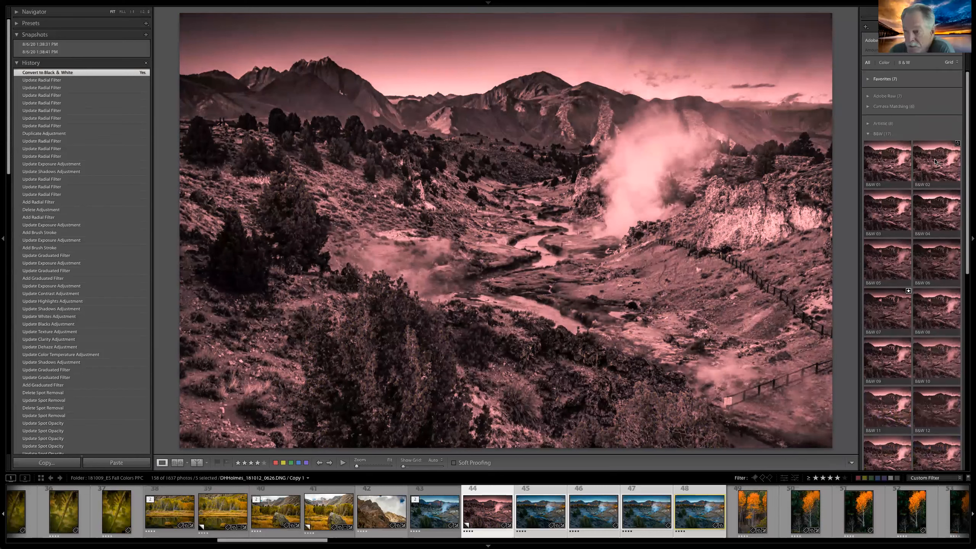
{"action": "left_click", "coordinate": [933, 163]}
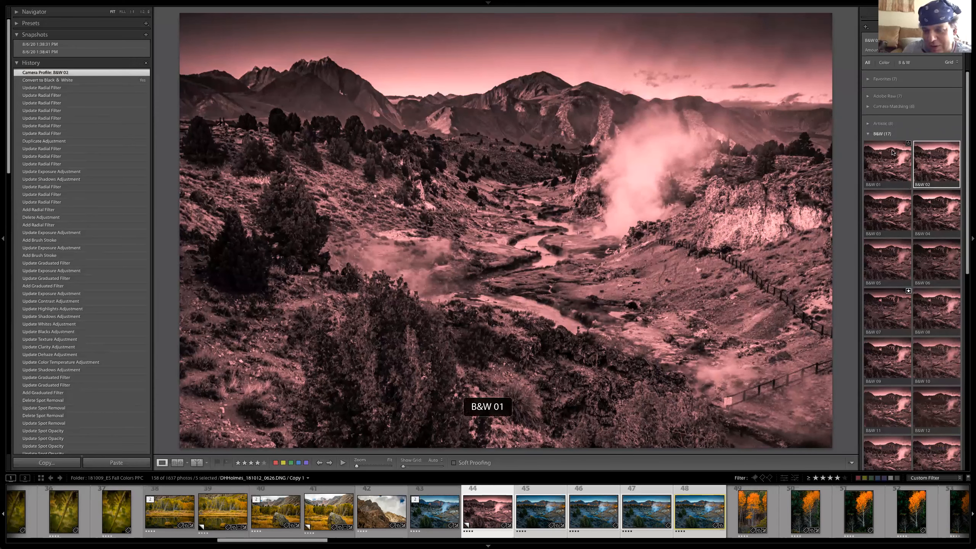
{"action": "left_click", "coordinate": [952, 27]}
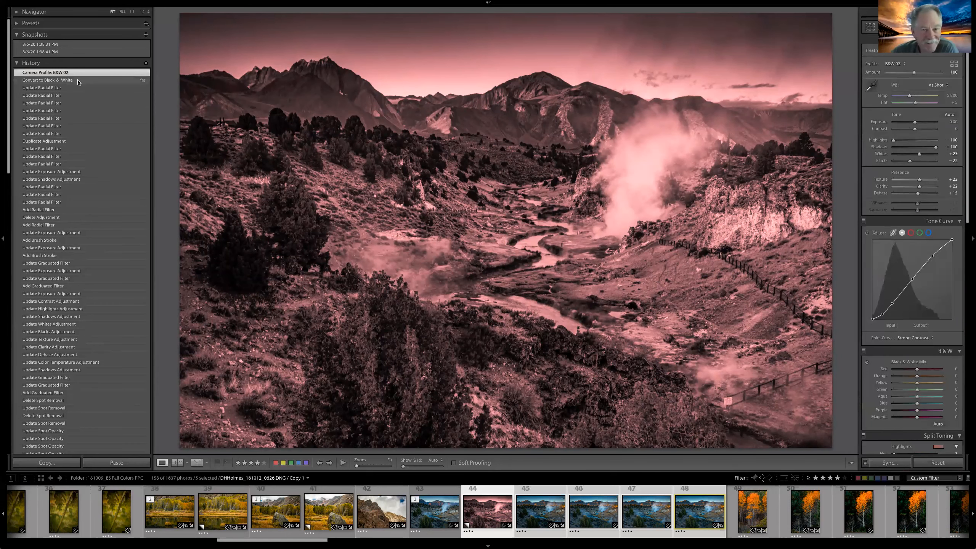
Step: Return the photo to the last radial filter history state before the black-and-white conversion
{"action": "left_click", "coordinate": [77, 81]}
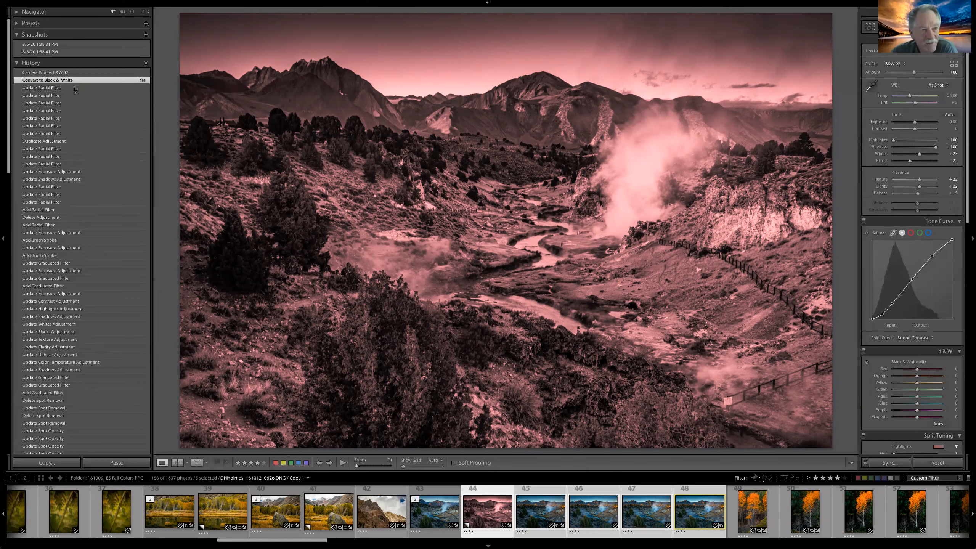
{"action": "left_click", "coordinate": [74, 88]}
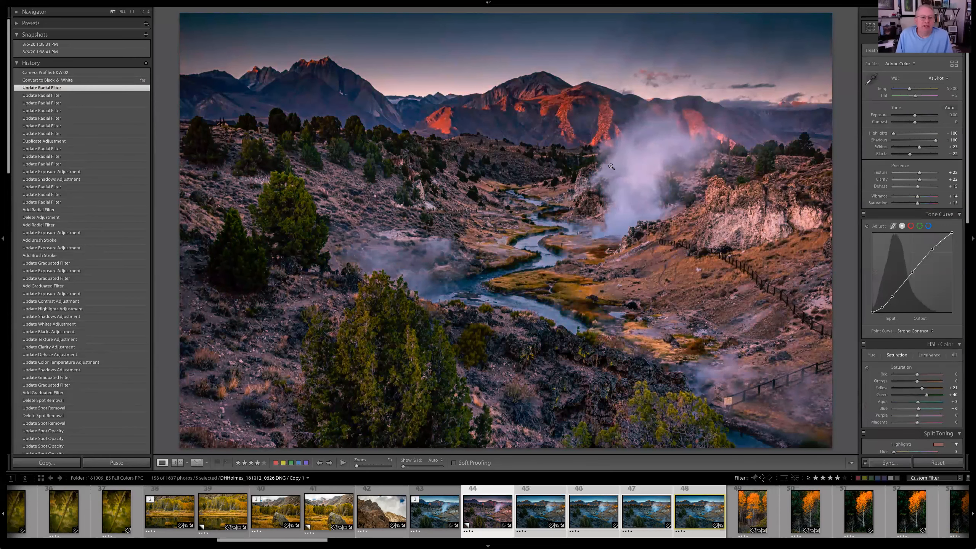
Step: Enter the Crop tool and look through the available editing tools and overlay options
{"action": "key", "text": "r"}
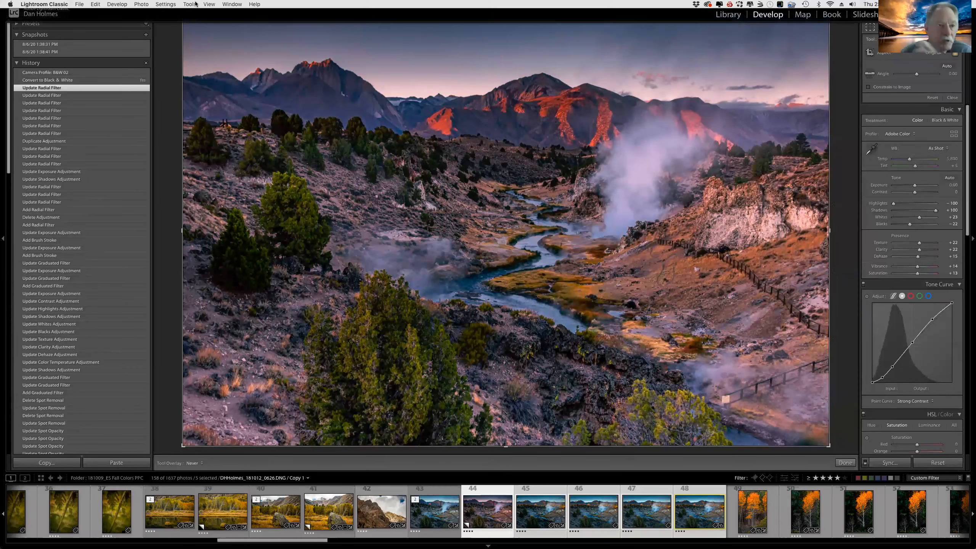
{"action": "left_click", "coordinate": [189, 5]}
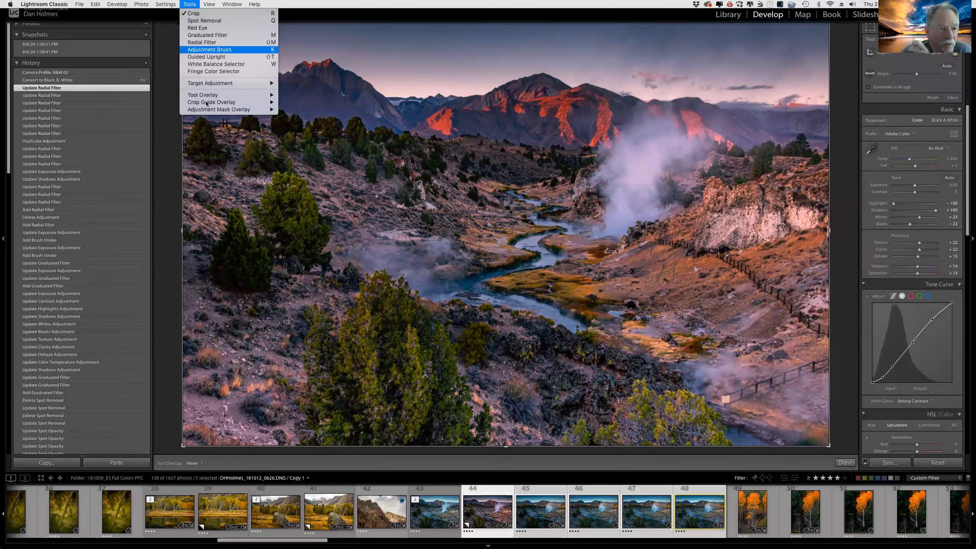
{"action": "mouse_move", "coordinate": [206, 103]}
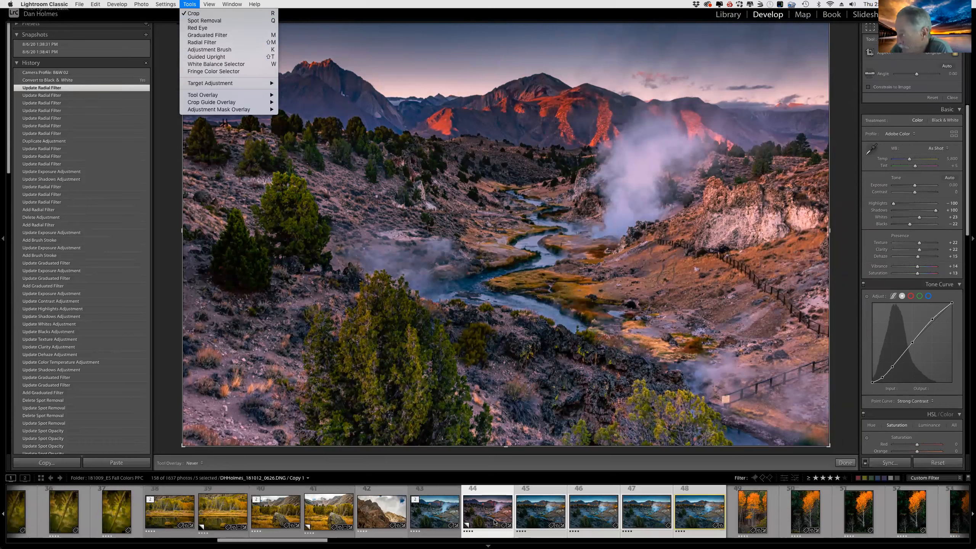
{"action": "left_click", "coordinate": [487, 517]}
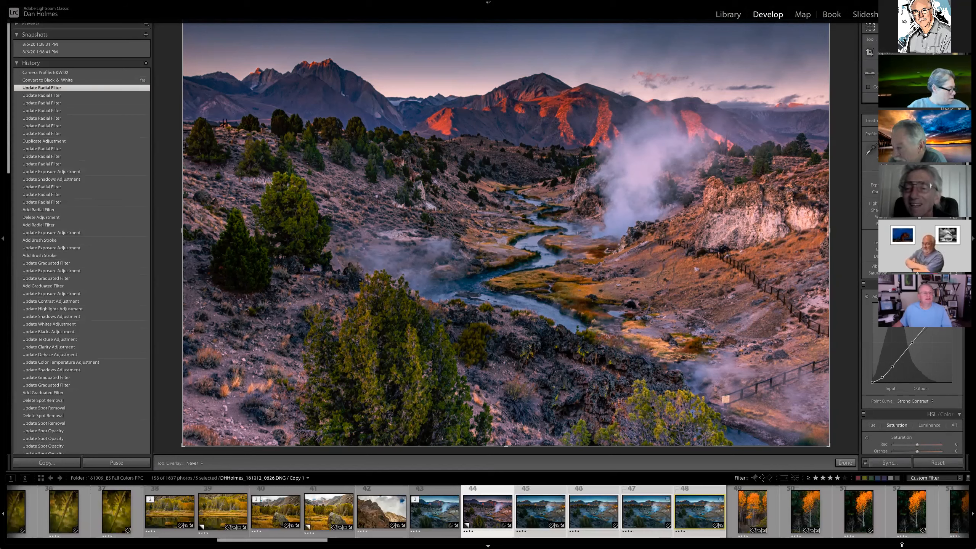
Step: Hide the module picker and toggle the toolbar below the photo off and back on
{"action": "key", "text": "F5"}
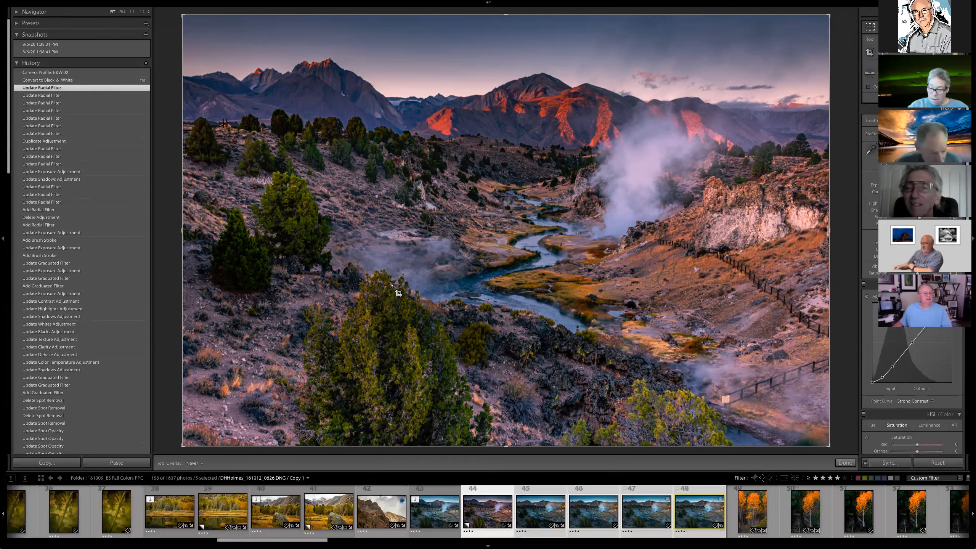
{"action": "key", "text": "t"}
{"action": "key", "text": "t"}
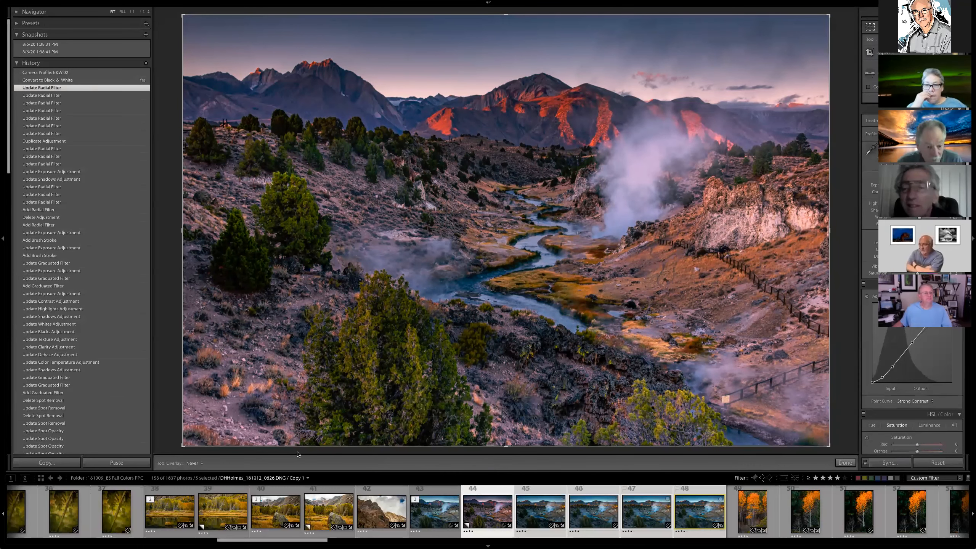
Step: Compare the original DHHolmes_181012_0626.DNG with its edited virtual copy side by side
{"action": "key", "text": "c"}
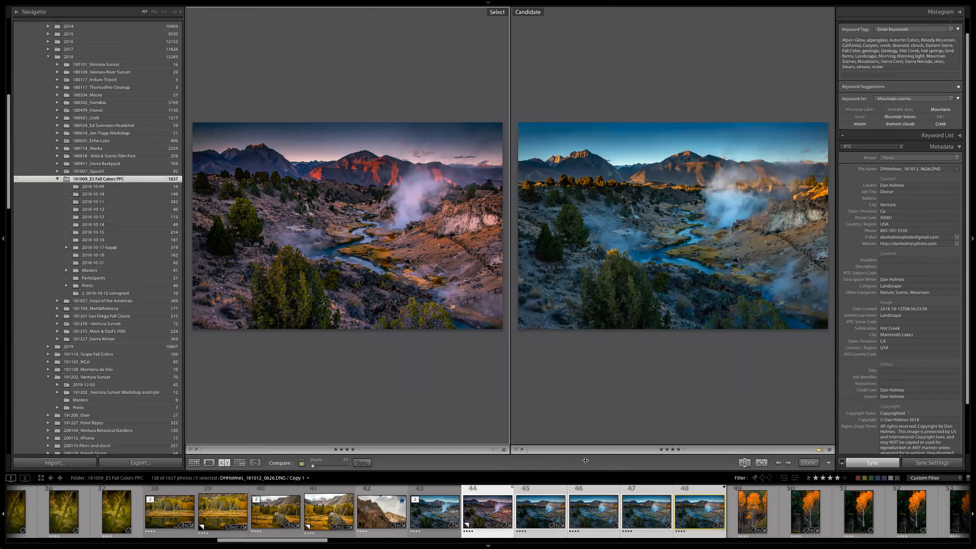
{"action": "left_click", "coordinate": [446, 511]}
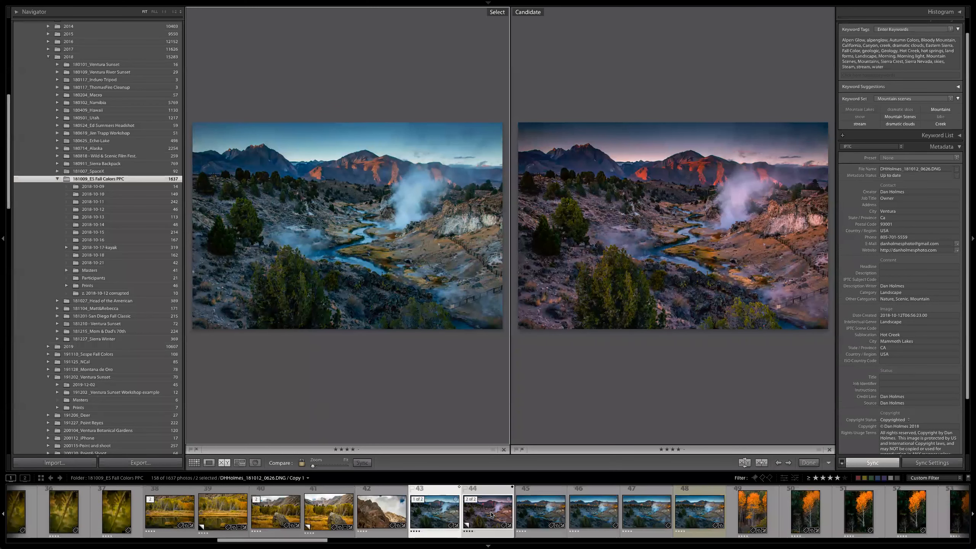
Step: Leave the comparison, view the original DNG enlarged in Loupe view, and open it in Develop
{"action": "left_click", "coordinate": [223, 464]}
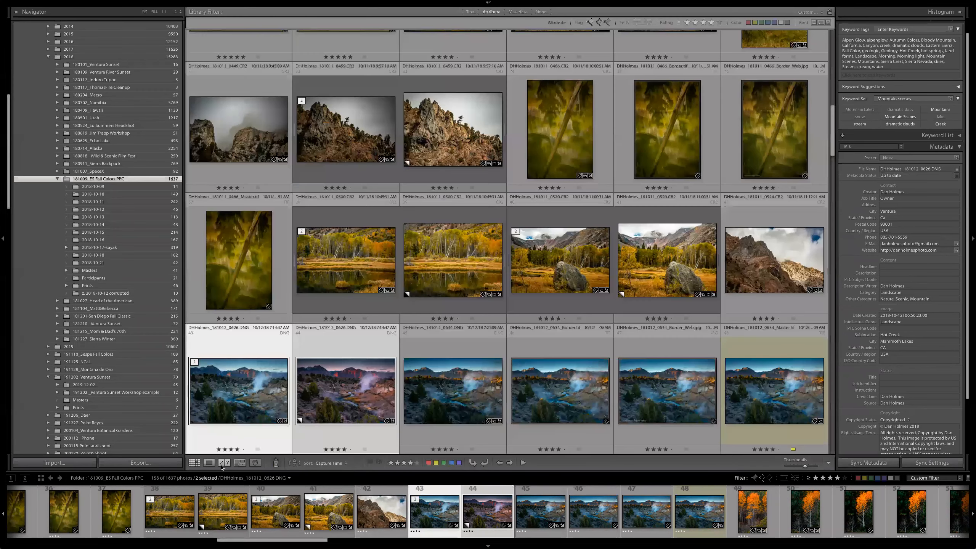
{"action": "left_click", "coordinate": [209, 463]}
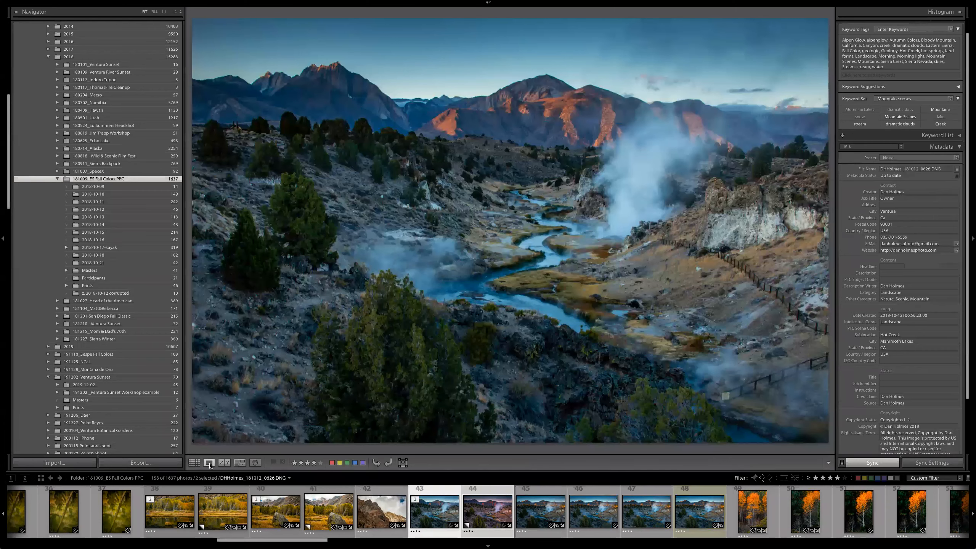
{"action": "key", "text": "d"}
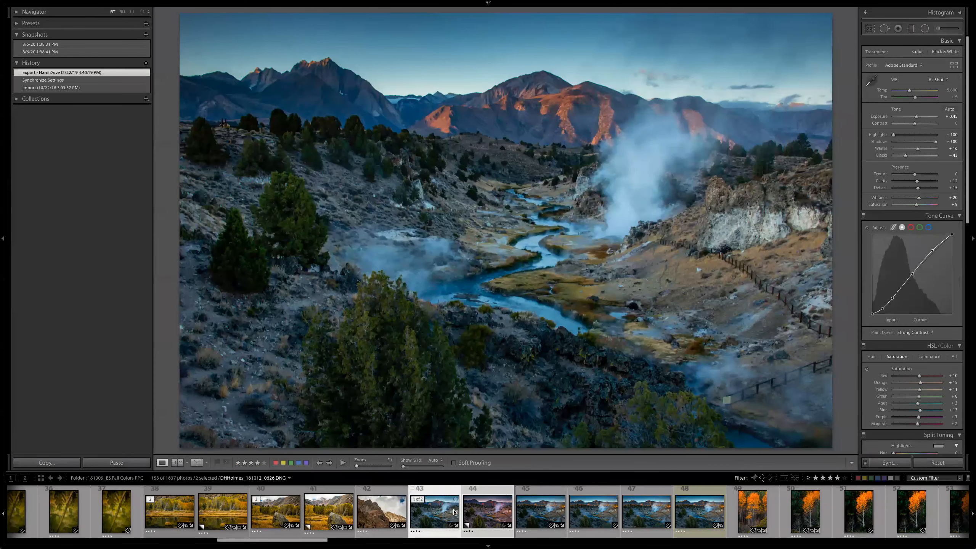
Step: View the original and edited copy in Compare view, and switch the pair to Survey view
{"action": "key", "text": "c"}
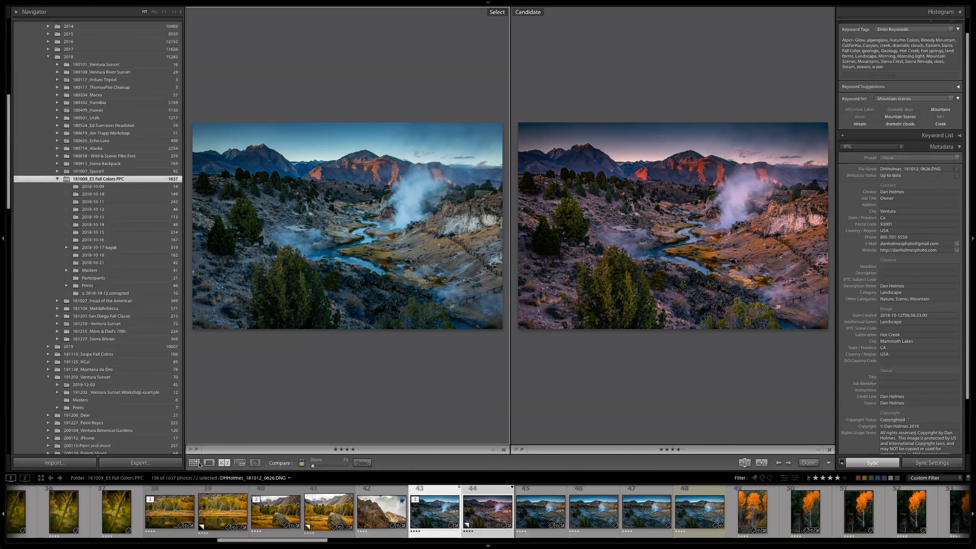
{"action": "left_click", "coordinate": [240, 463]}
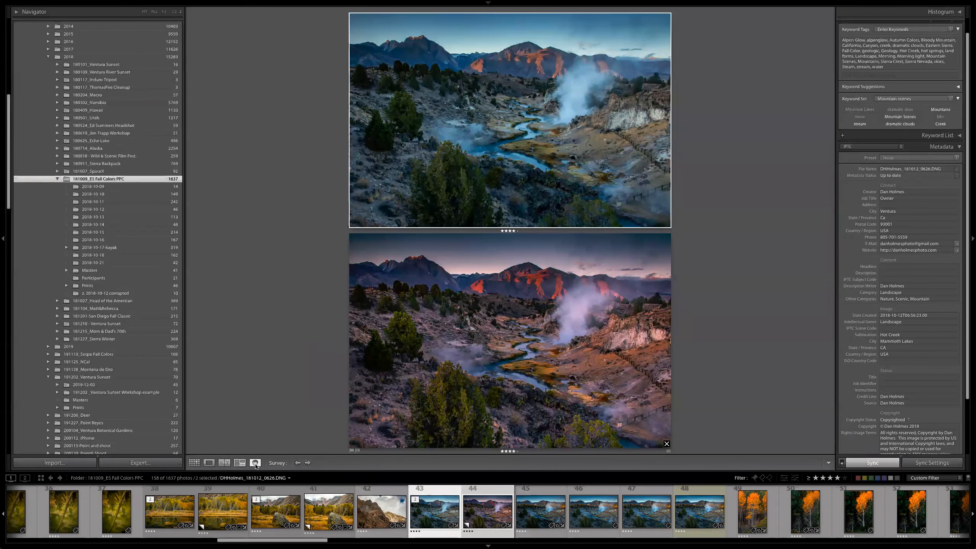